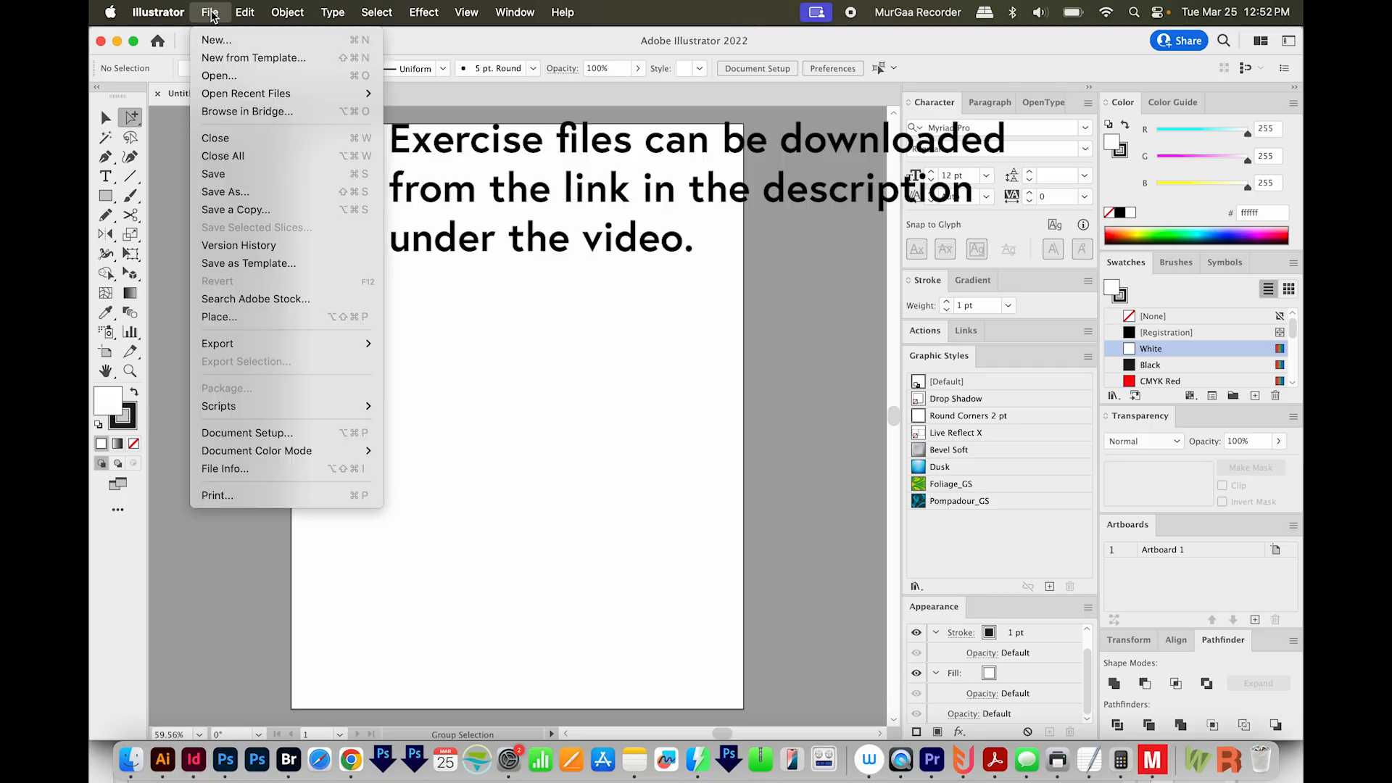
# Place the Sketch.ai file on the artboard
pyautogui.click(246, 320)
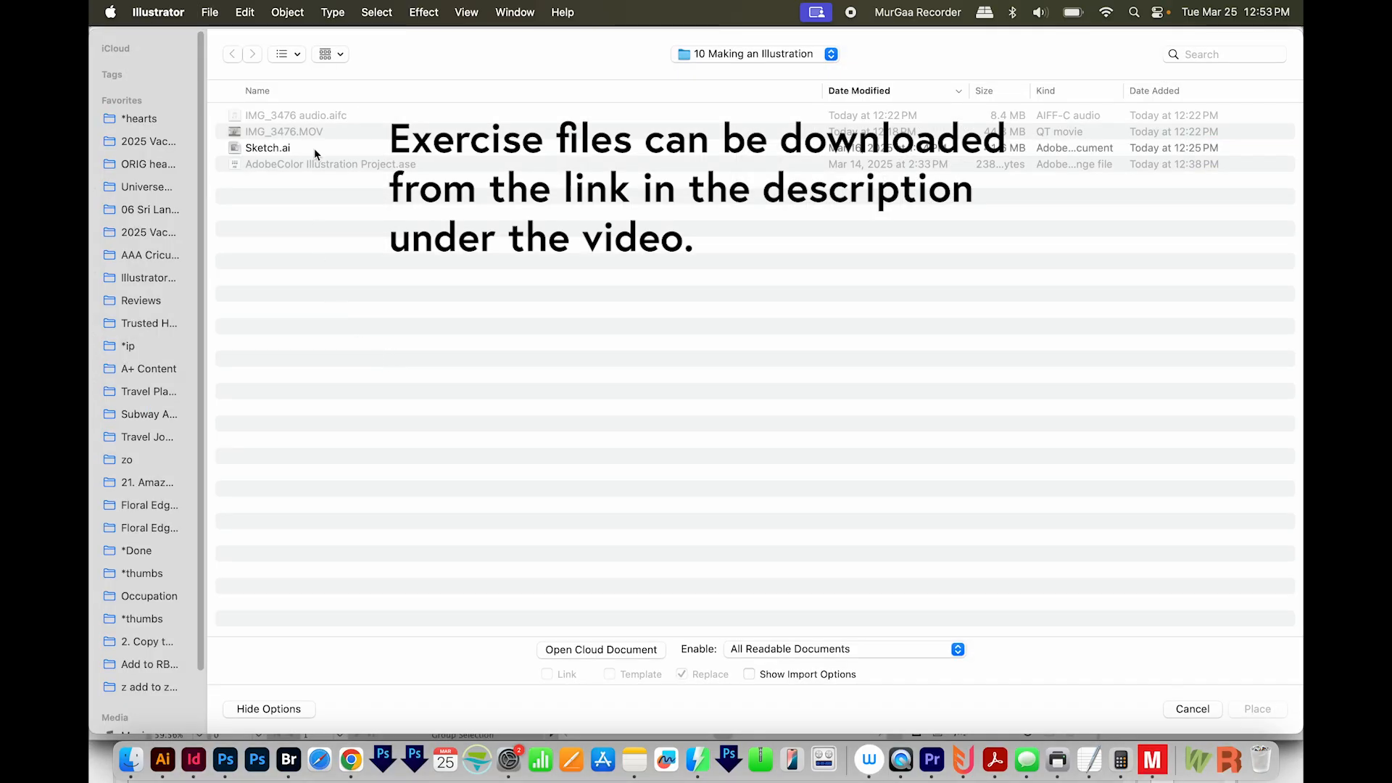
pyautogui.click(315, 148)
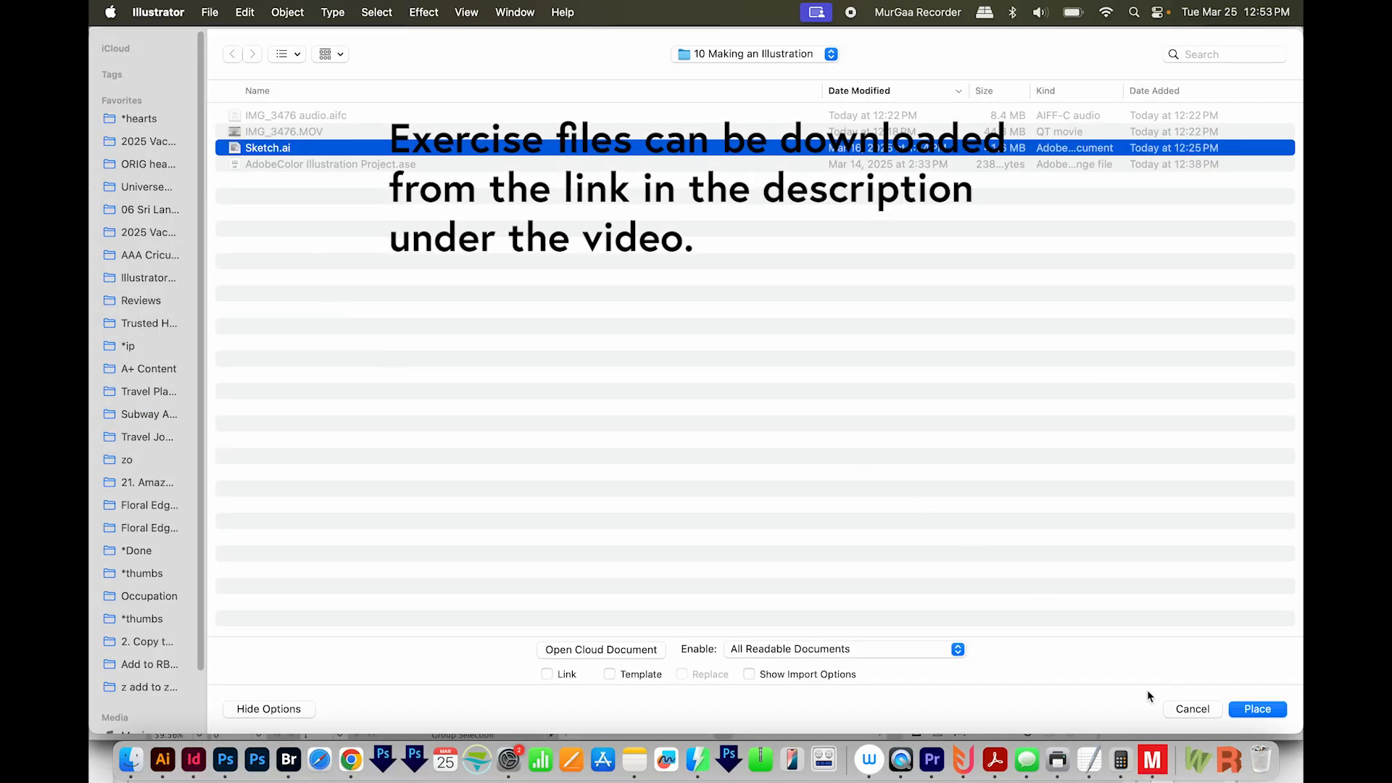
pyautogui.click(1249, 710)
pyautogui.moveTo(306, 125)
pyautogui.mouseDown()
pyautogui.moveTo(382, 230)
pyautogui.moveTo(621, 376)
pyautogui.moveTo(723, 458)
pyautogui.mouseUp()
# Enlarge the placed sketch photo to about 739 pt wide and position it so the circular drawing sits on the artboard
pyautogui.scroll(3, 696, 429)
pyautogui.moveTo(396, 498)
pyautogui.mouseDown()
pyautogui.moveTo(322, 580)
pyautogui.moveTo(279, 589)
pyautogui.mouseUp()
pyautogui.moveTo(714, 588); pyautogui.dragTo(824, 674)
pyautogui.moveTo(556, 492); pyautogui.dragTo(569, 464)
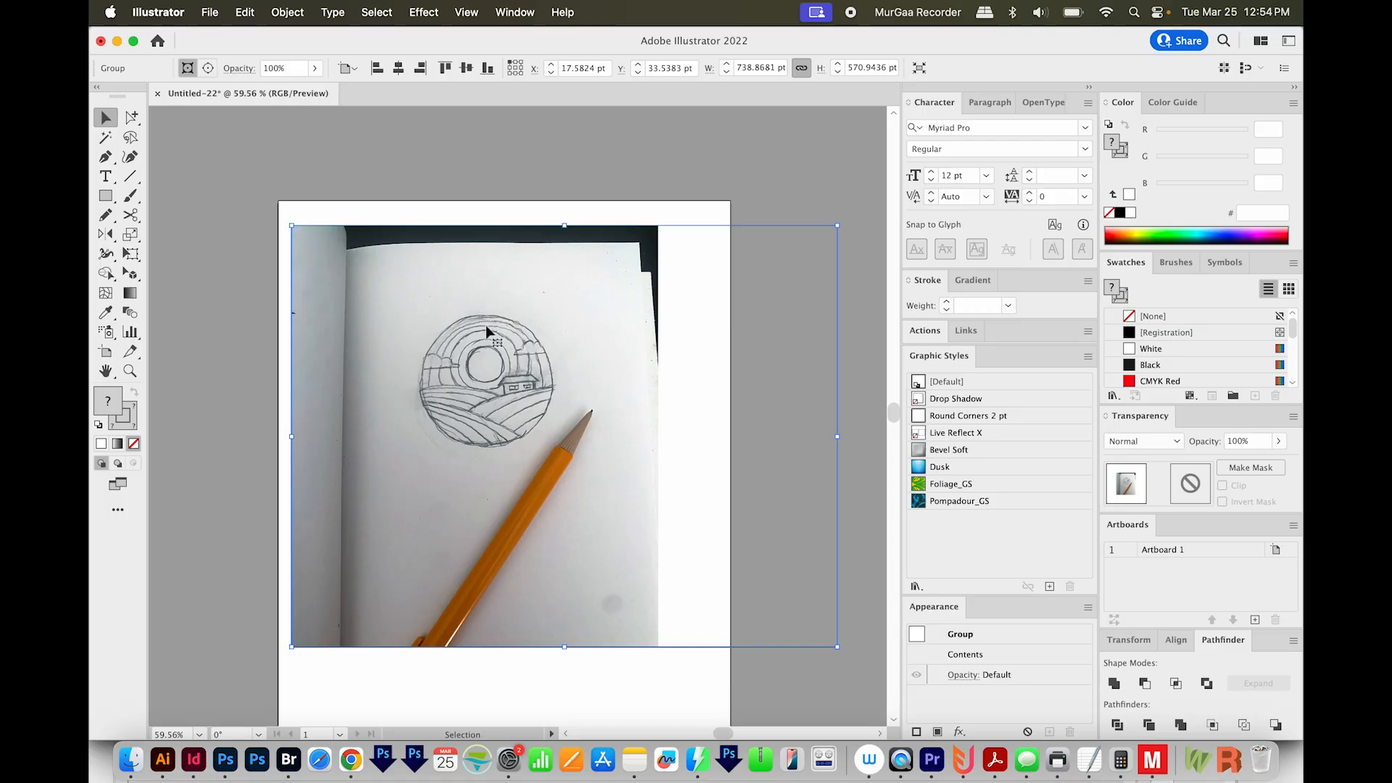
# Show the layers and set Layer 1's opacity to 40%
pyautogui.click(516, 12)
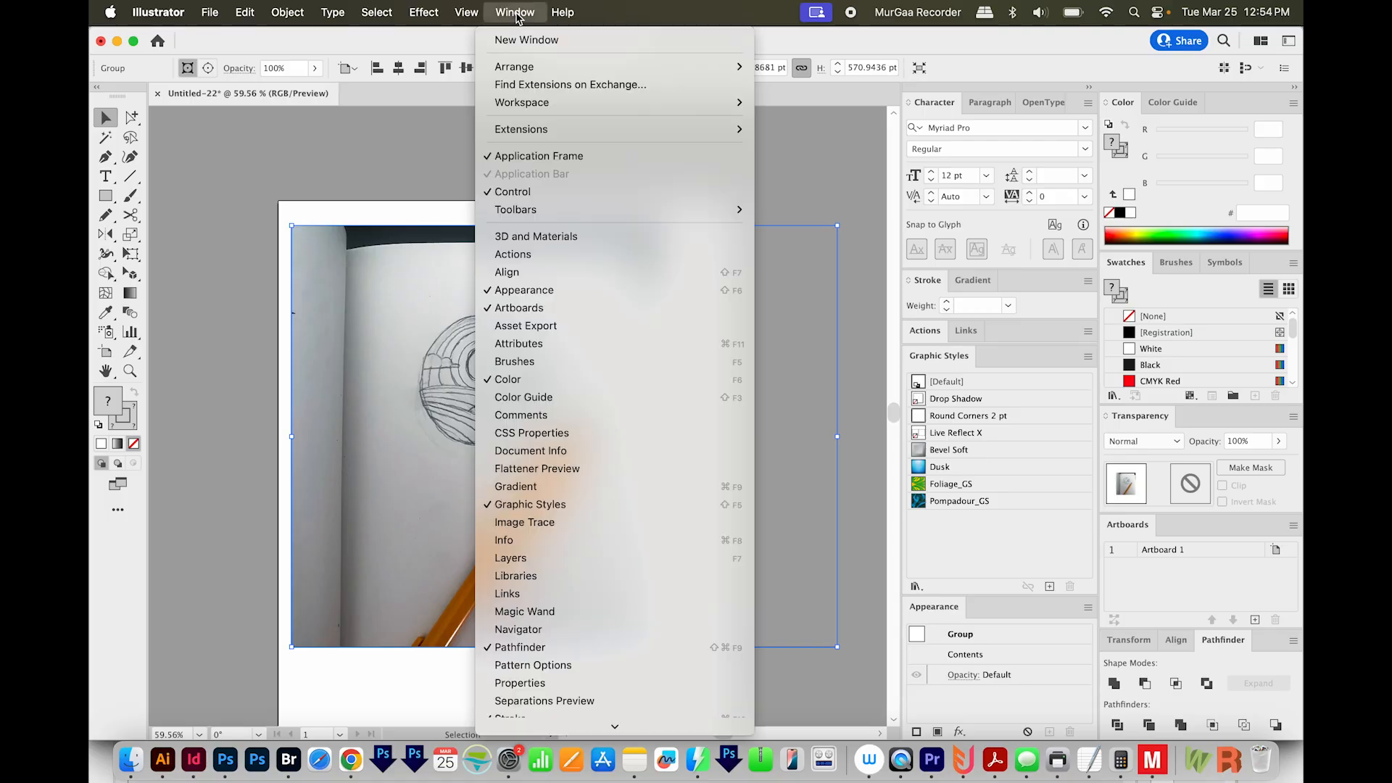
pyautogui.click(557, 565)
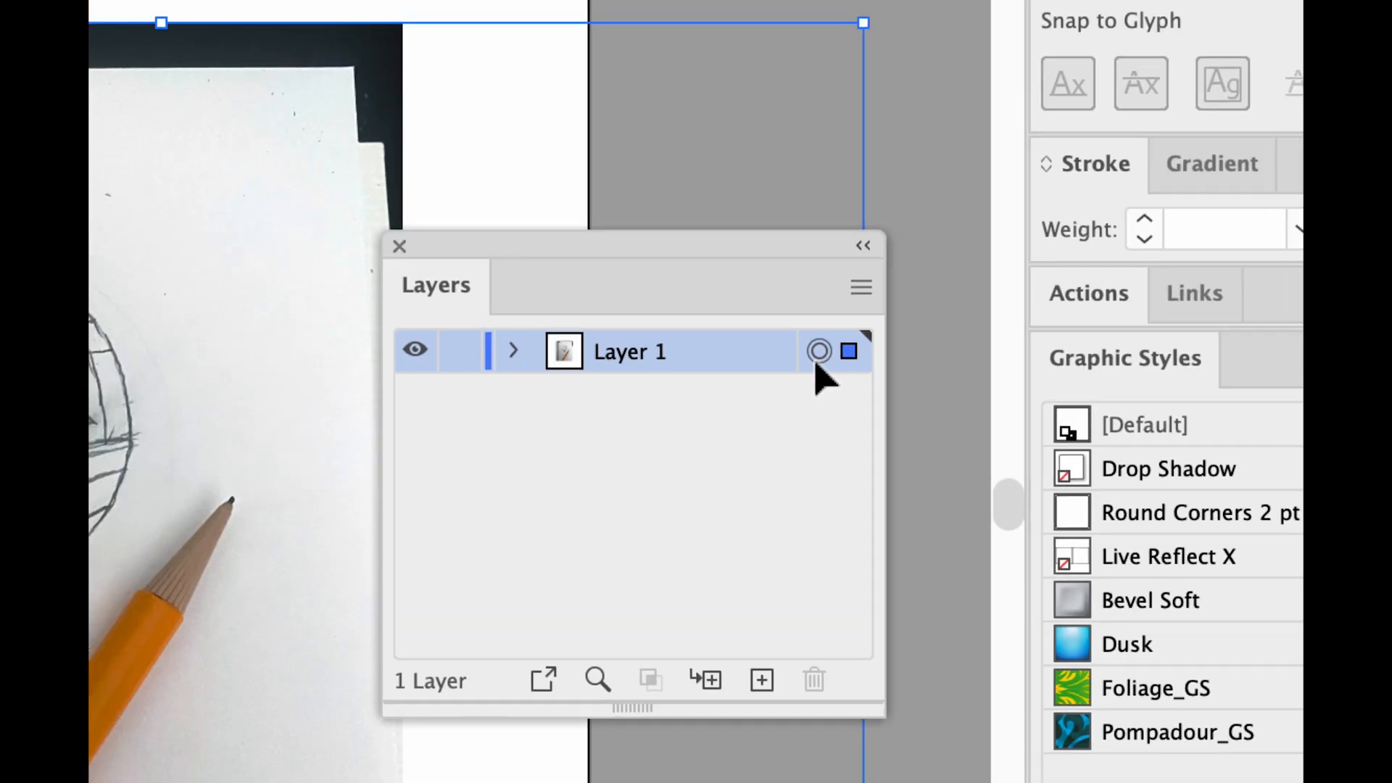
pyautogui.click(282, 69)
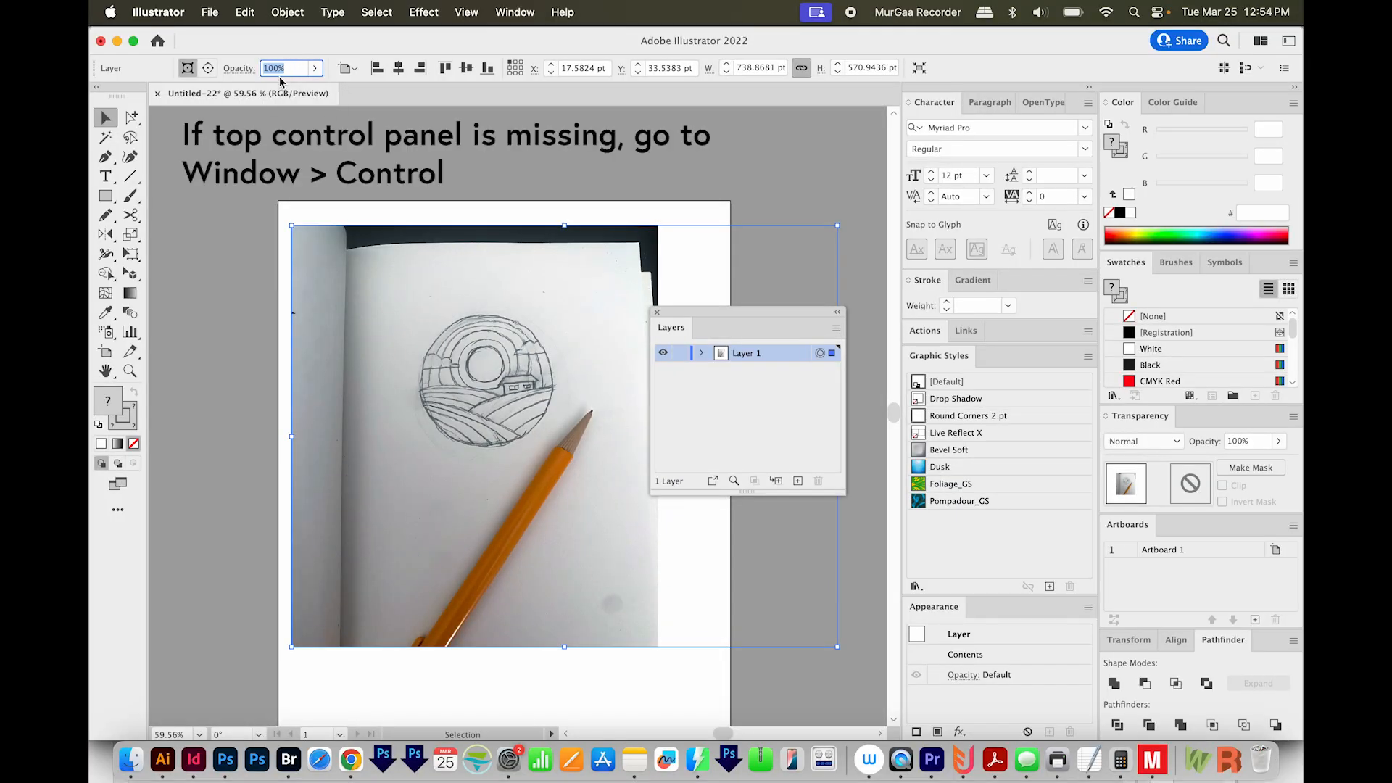
pyautogui.write('40')
pyautogui.press('Return')
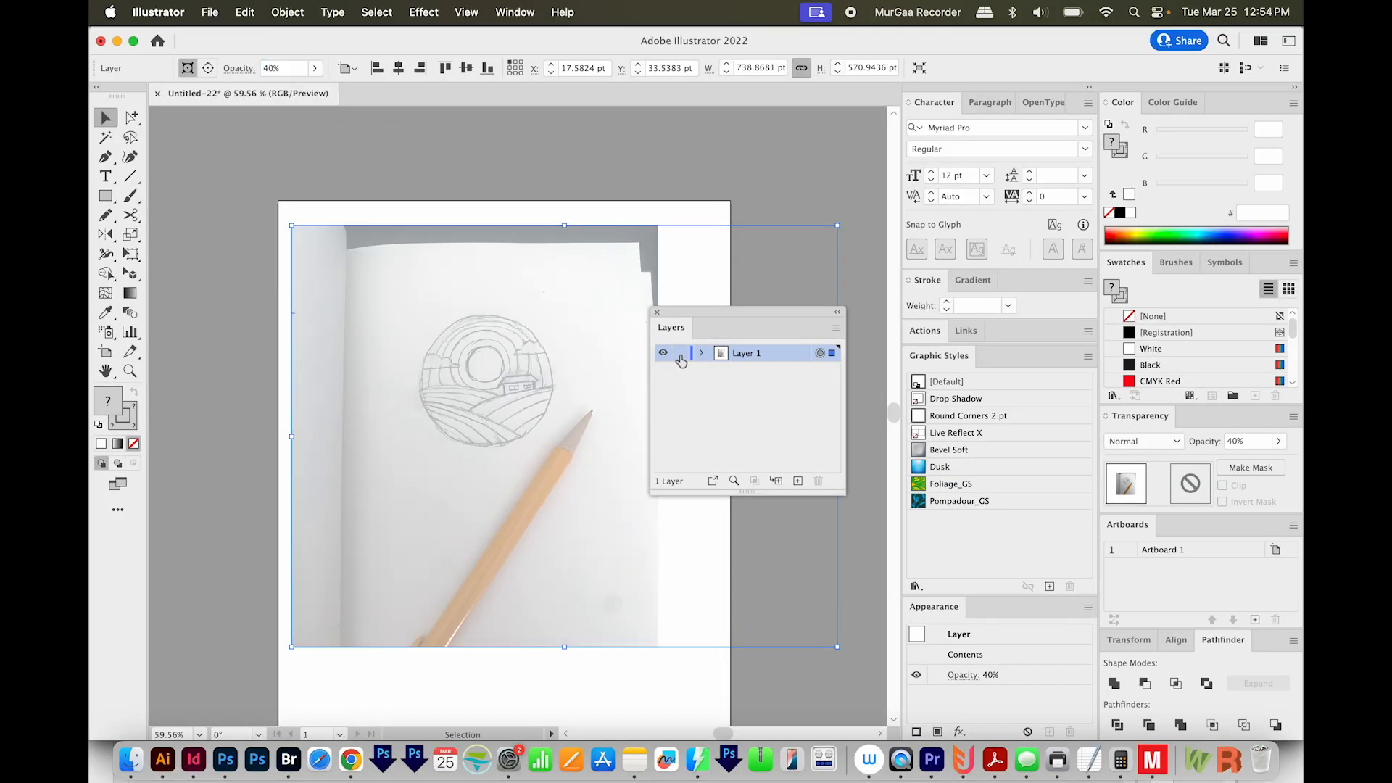
# Lock Layer 1 and add a new layer above it
pyautogui.click(680, 353)
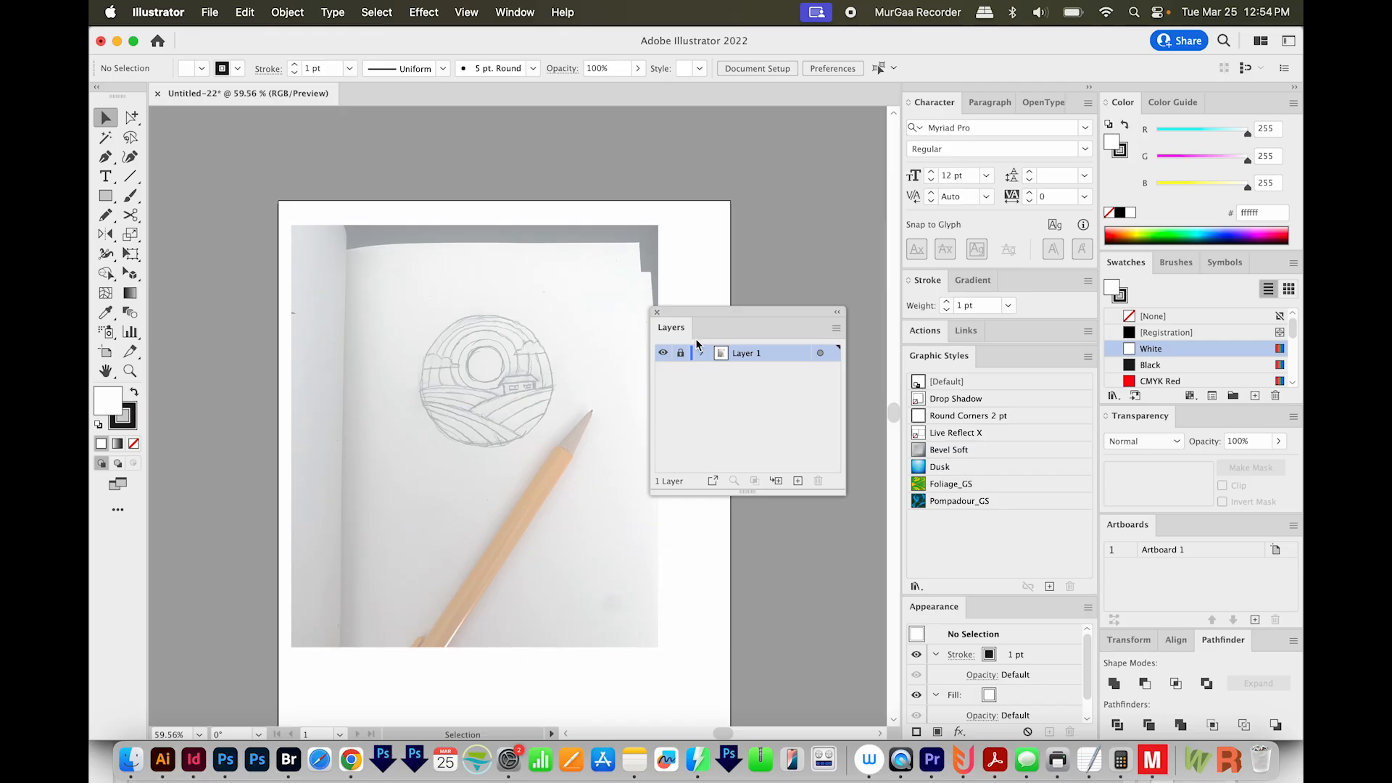
pyautogui.click(799, 482)
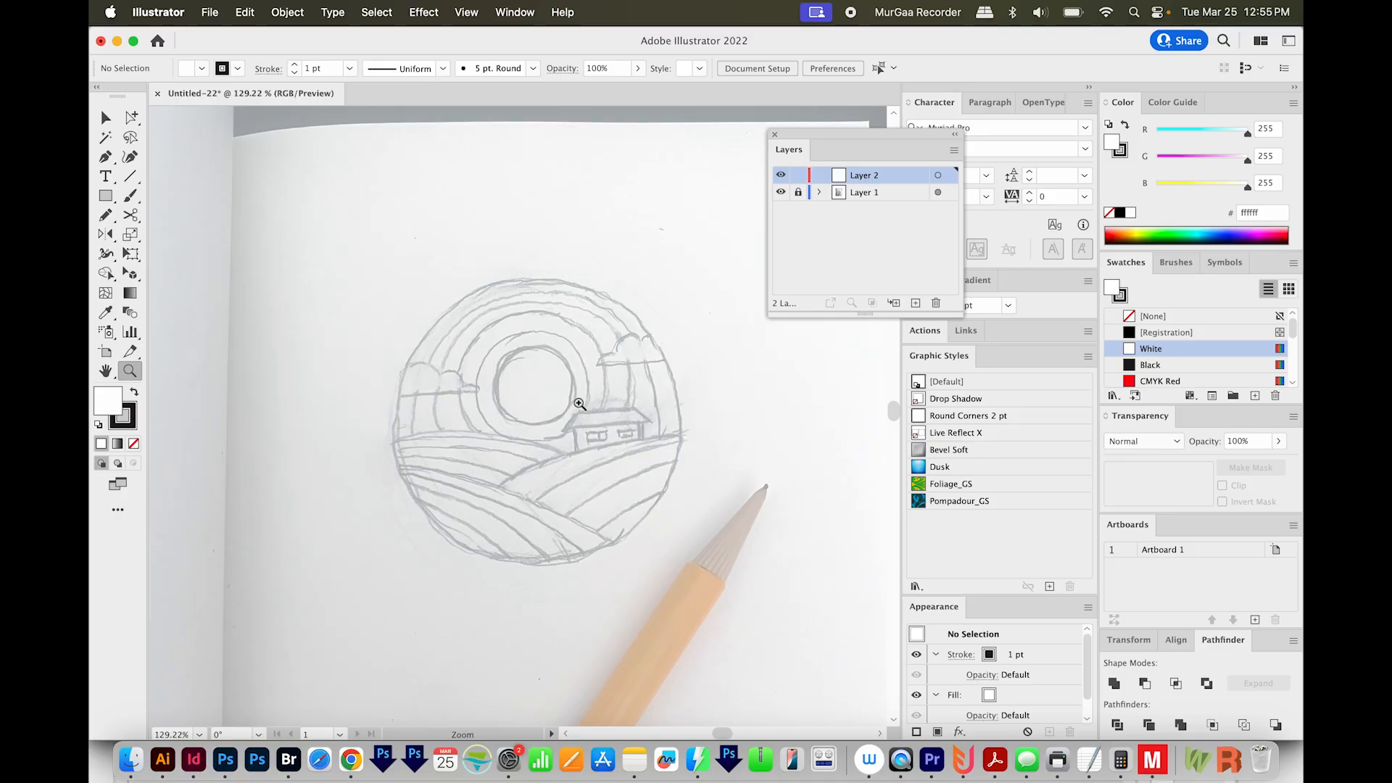
# Draw a circle from the centre of the sketched sun and nudge it into alignment with the pencil outline
pyautogui.press('l')
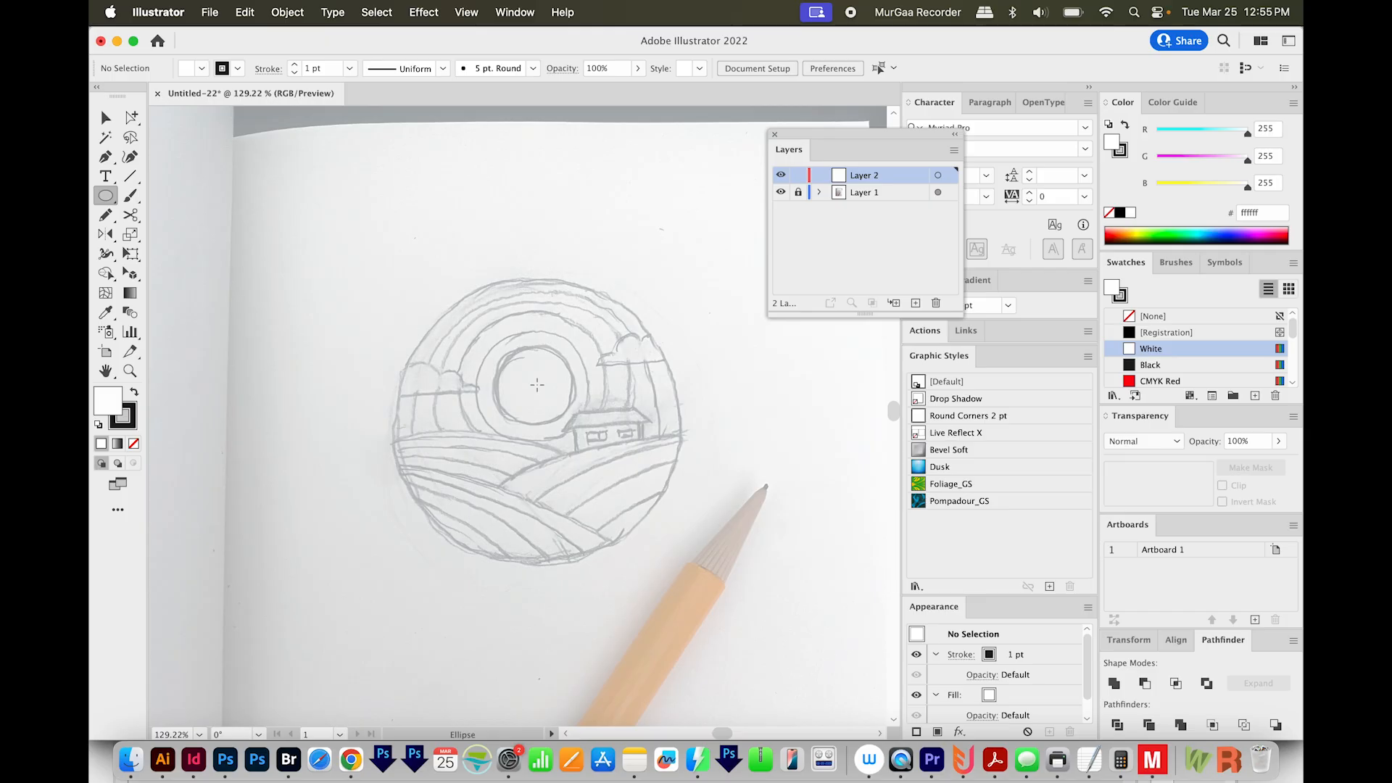
pyautogui.moveTo(537, 384); pyautogui.dragTo(555, 423)
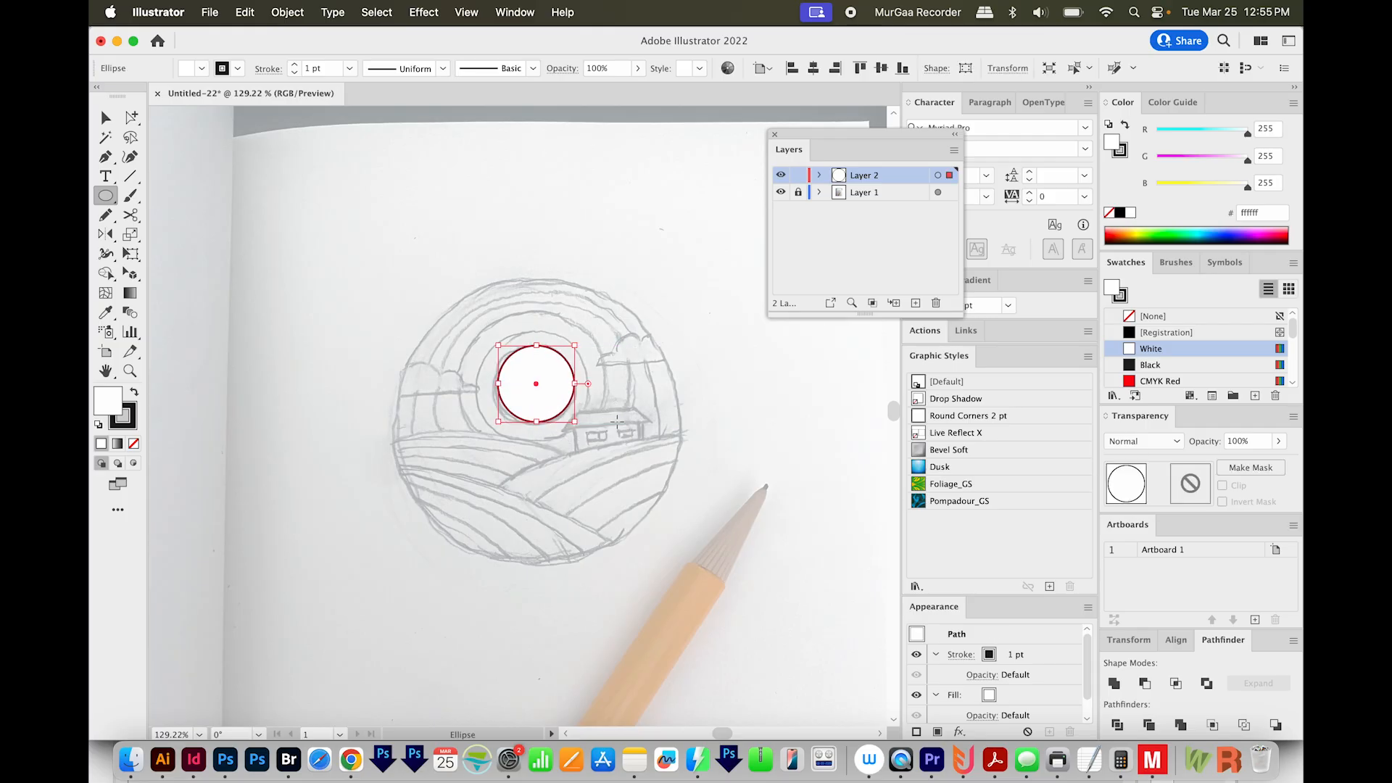
pyautogui.press('Left')
pyautogui.press('Down')
pyautogui.press('Down')
pyautogui.press('Up')
pyautogui.press('Up')
pyautogui.press('Down')
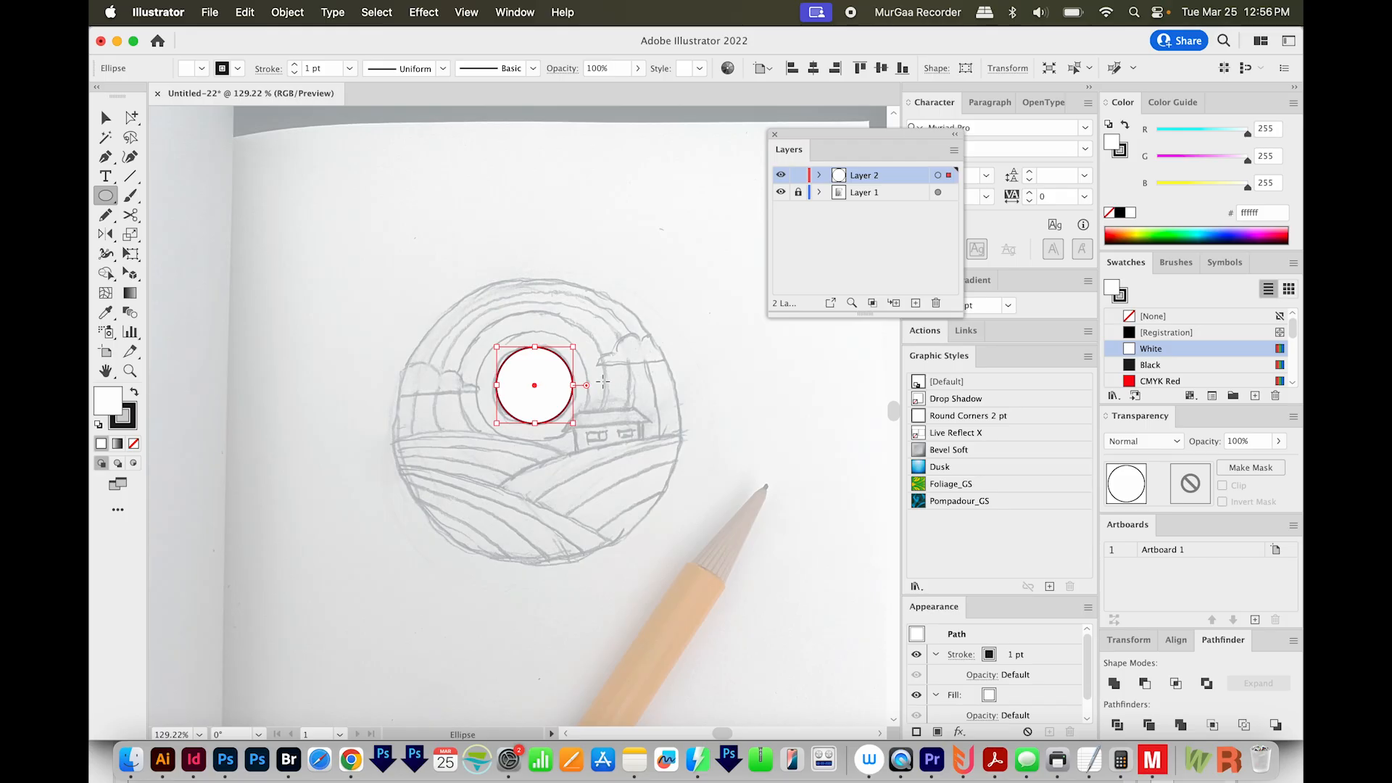
# Make three progressively larger copies of the sun circle around the same centre, following the sketched rings
pyautogui.moveTo(573, 347); pyautogui.dragTo(606, 331)
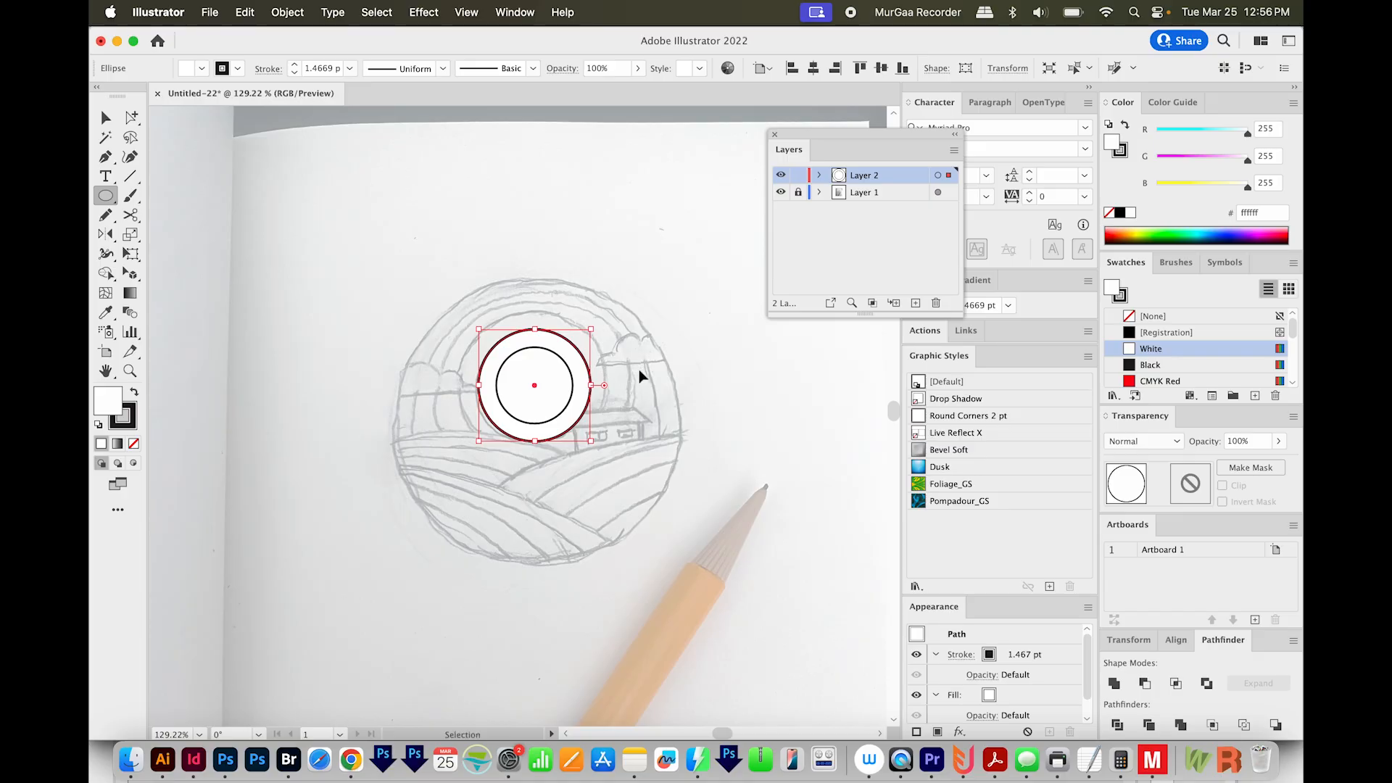
pyautogui.moveTo(592, 328); pyautogui.dragTo(621, 312)
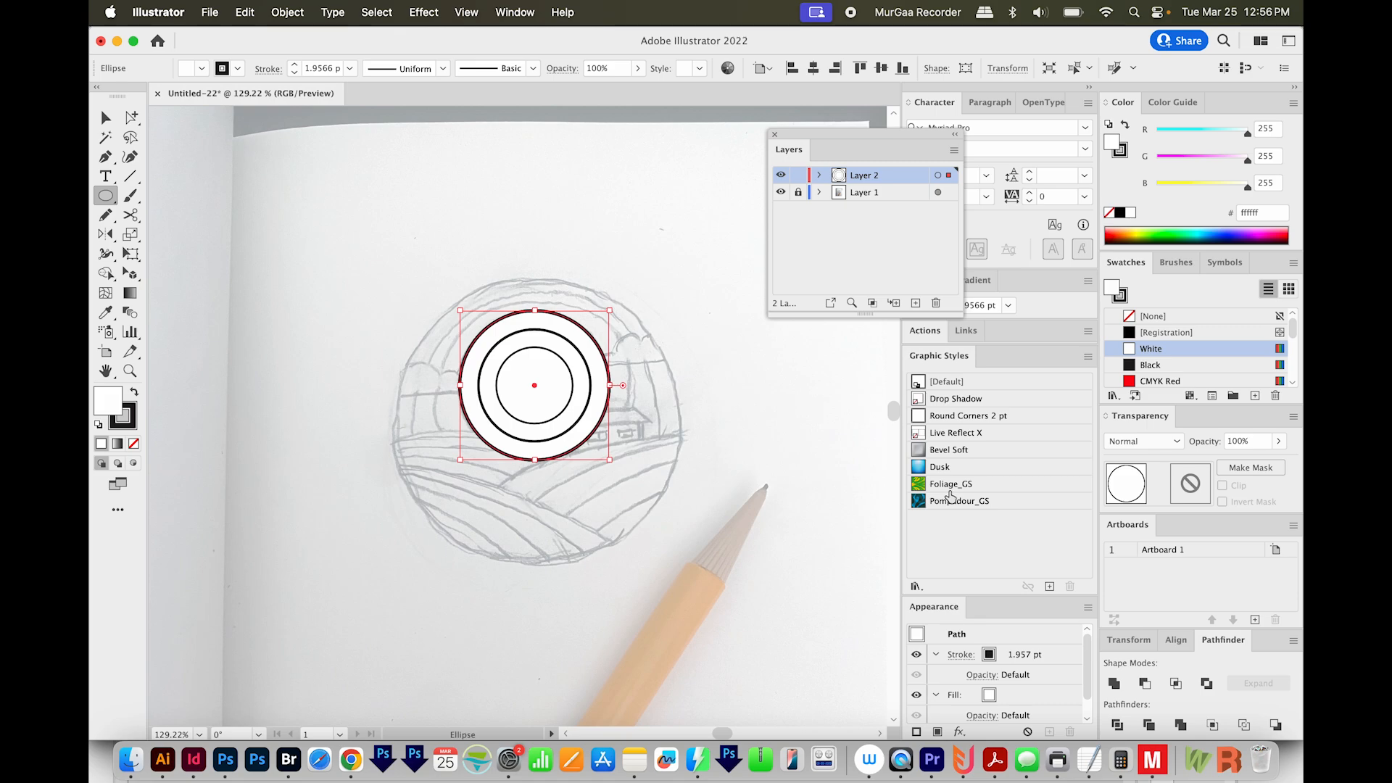
pyautogui.moveTo(609, 311)
pyautogui.mouseDown()
pyautogui.moveTo(618, 296)
pyautogui.moveTo(646, 302)
pyautogui.mouseUp()
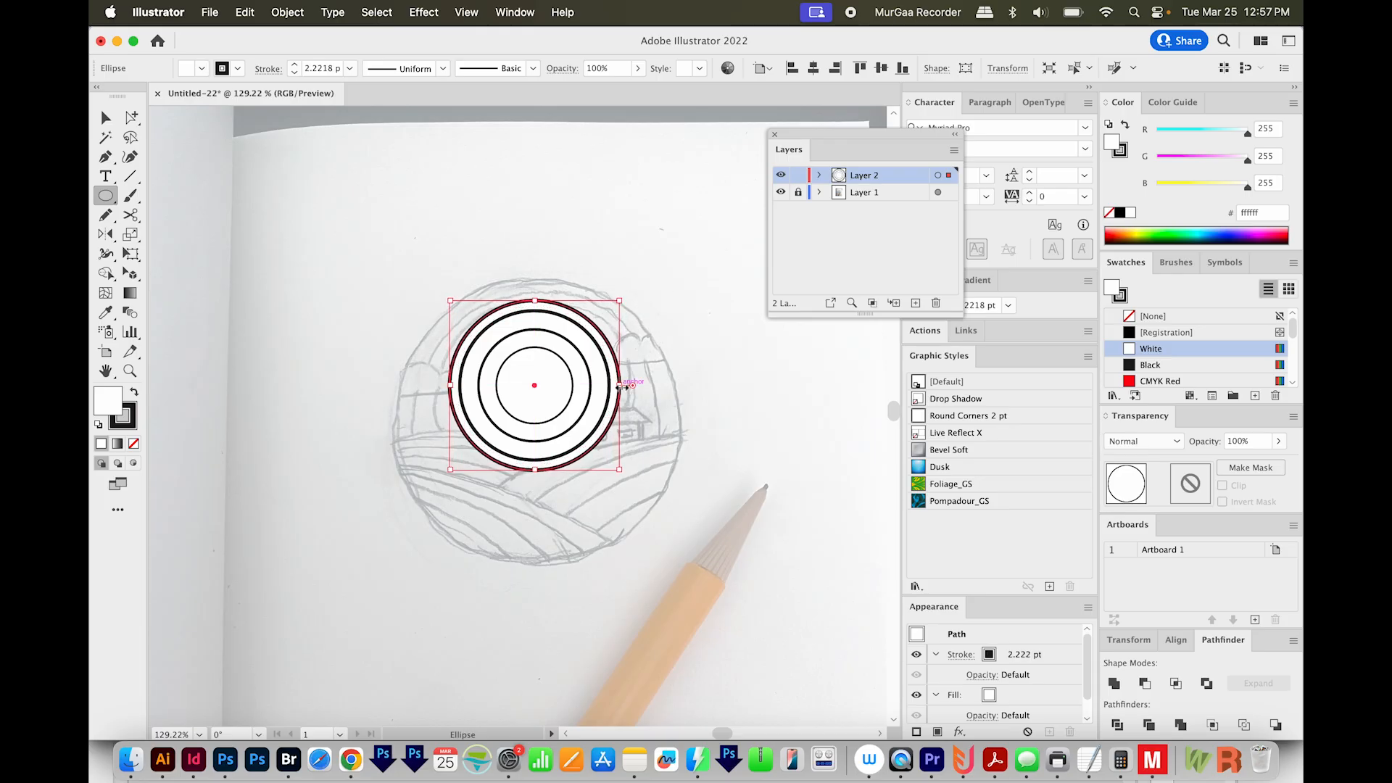
# Widen the outermost ring and extend its lower edge to match the sketched ring
pyautogui.moveTo(621, 386); pyautogui.dragTo(633, 387)
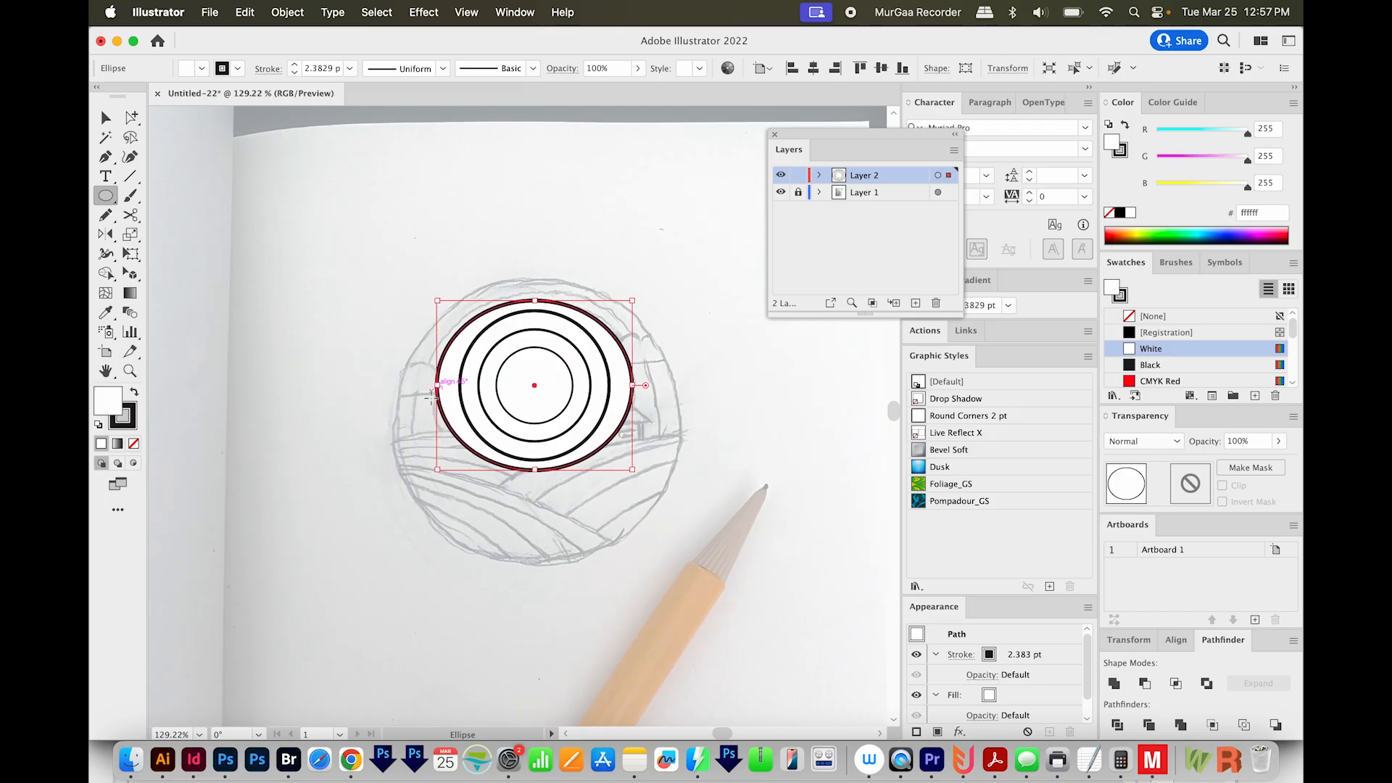
pyautogui.moveTo(537, 470); pyautogui.dragTo(536, 489)
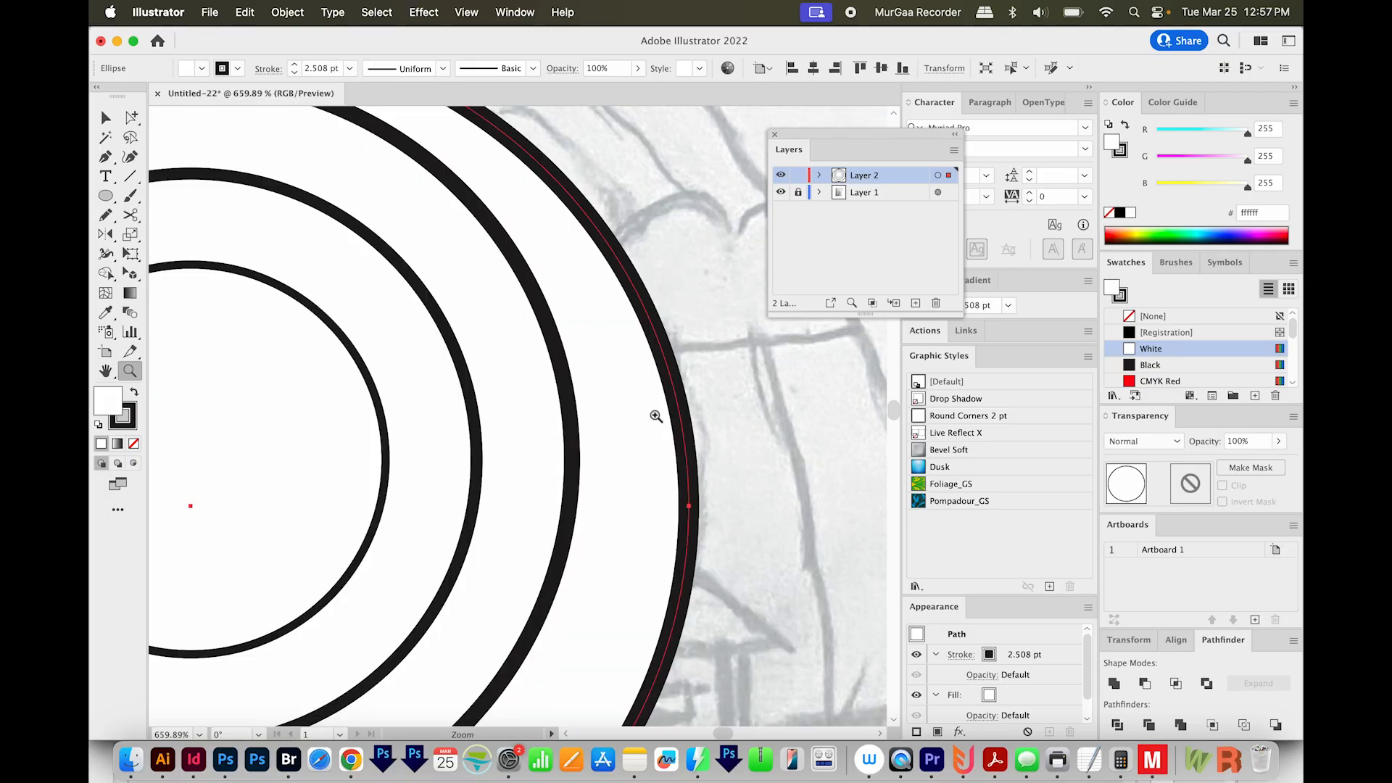
pyautogui.press('super+minus')
pyautogui.press('super+minus')
pyautogui.press('super+minus')
pyautogui.press('v')
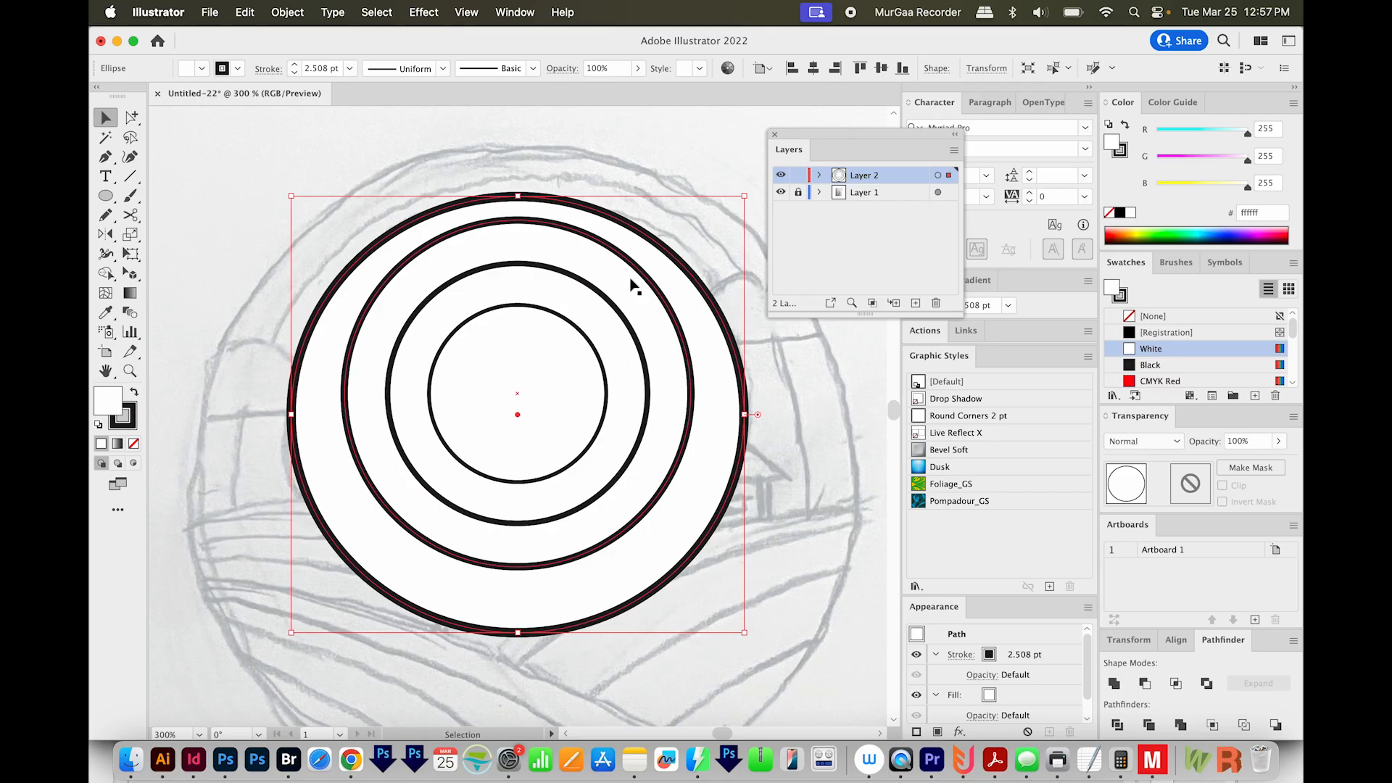
pyautogui.press('s')
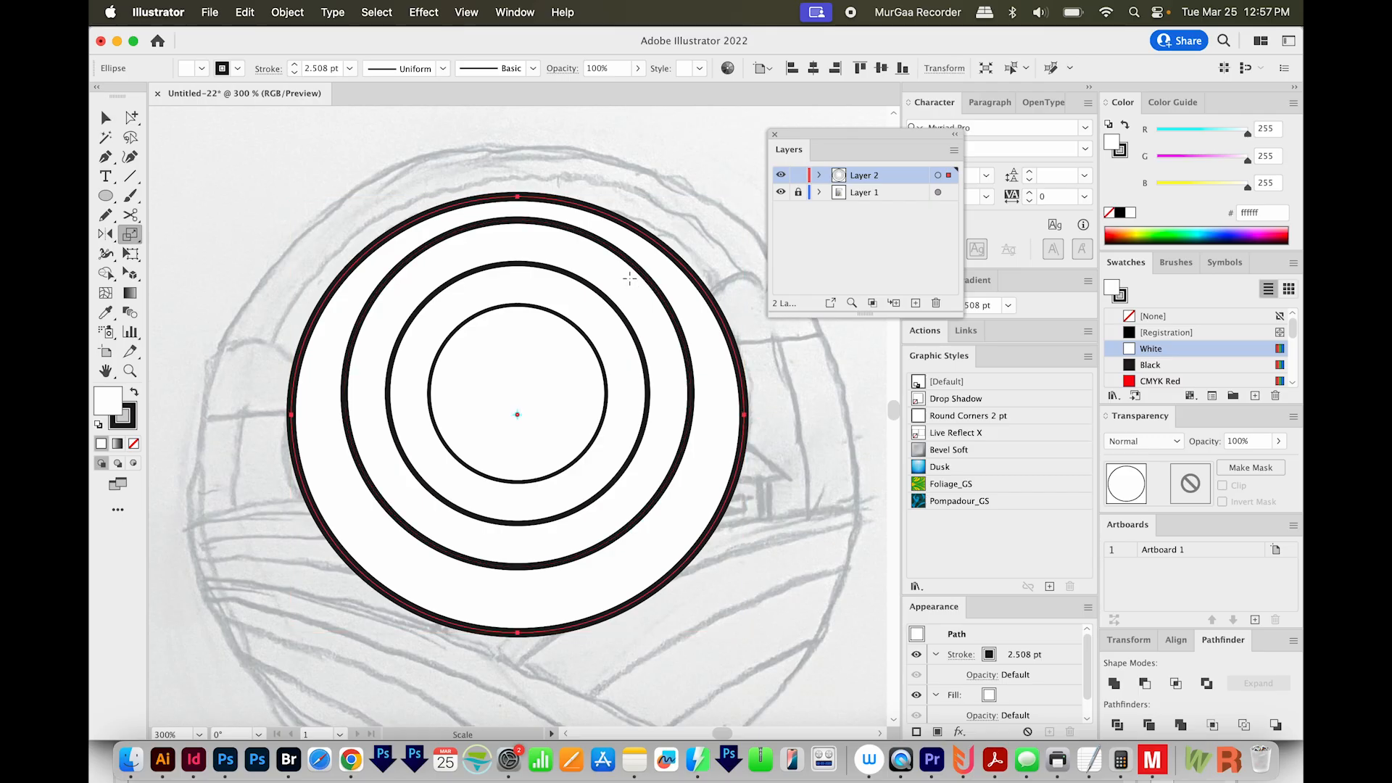
pyautogui.doubleClick(132, 235)
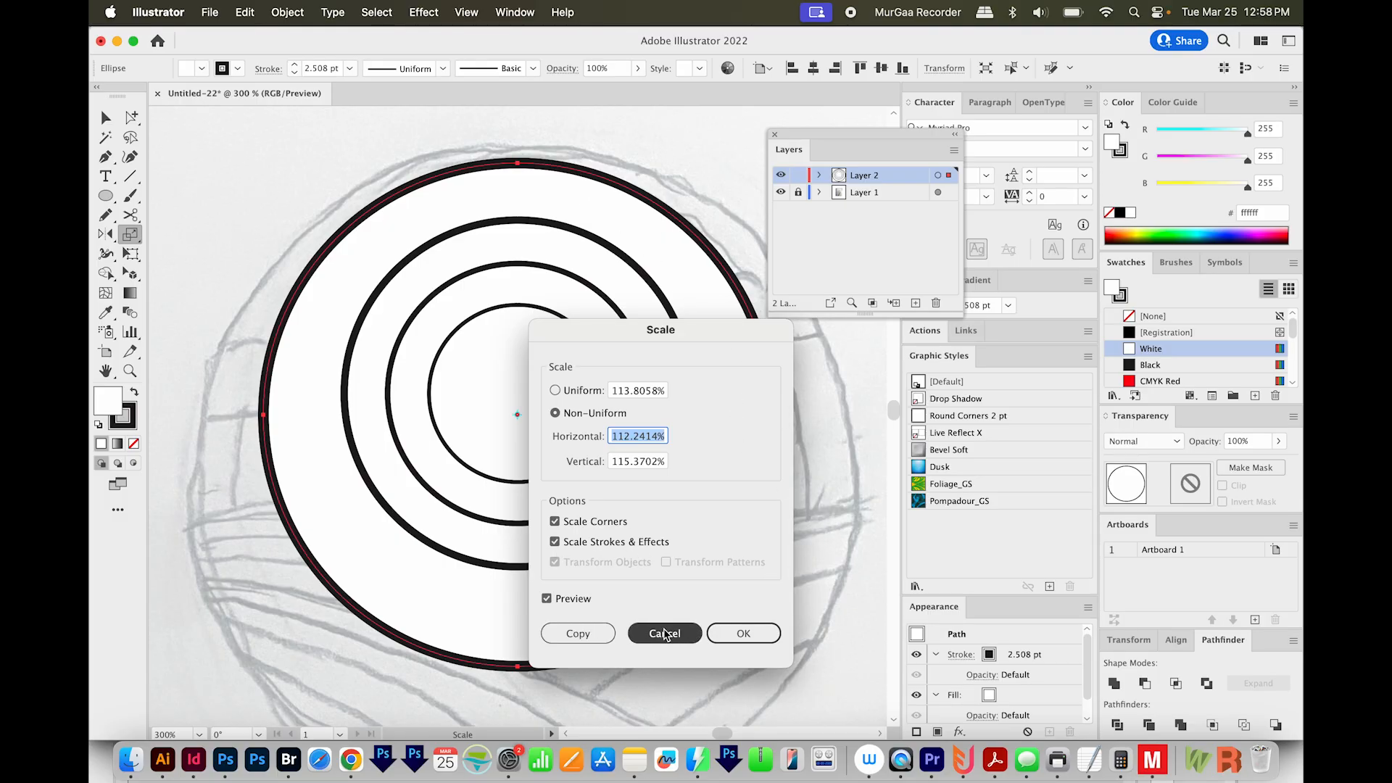
pyautogui.click(665, 633)
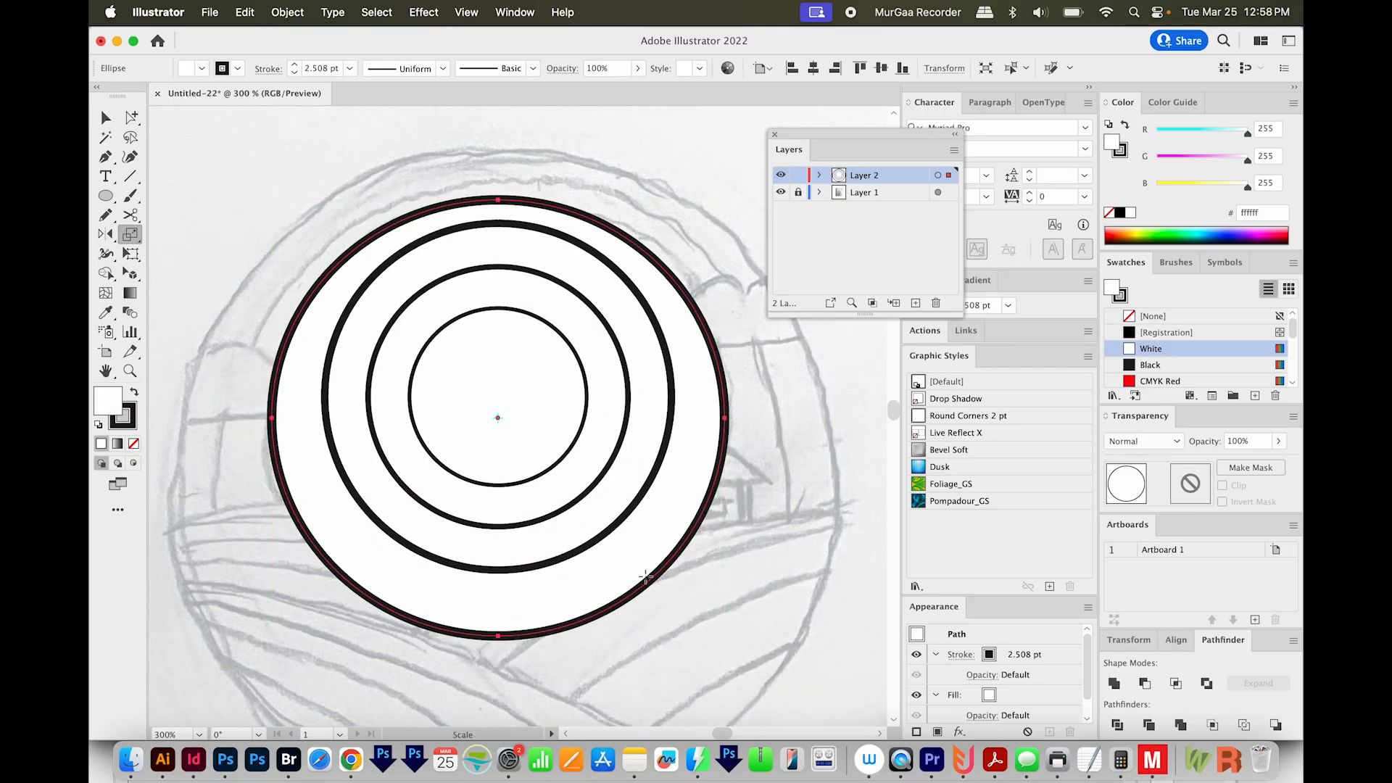
pyautogui.press('v')
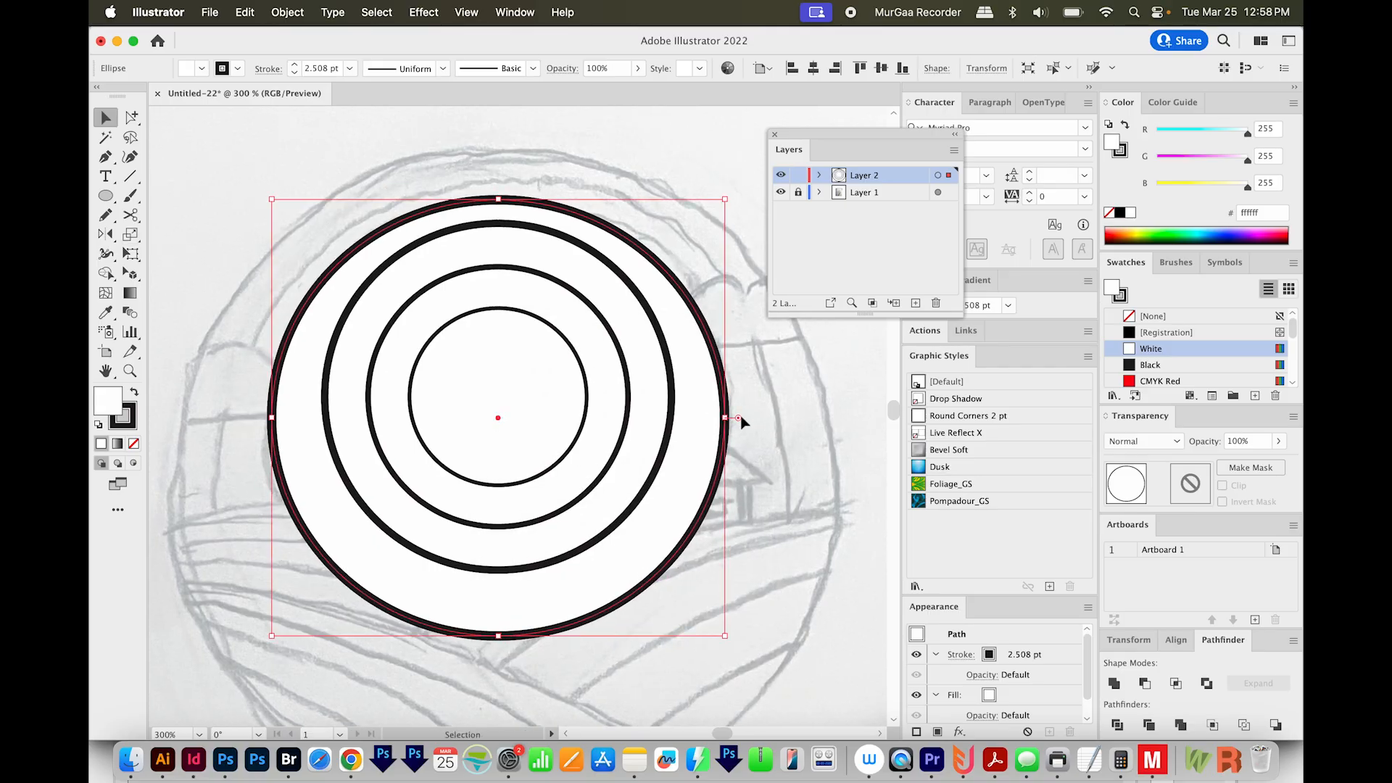
# Add a larger copy of the outermost ring, then widen it and extend it downward to follow the sketched ring
pyautogui.moveTo(724, 198); pyautogui.dragTo(749, 182)
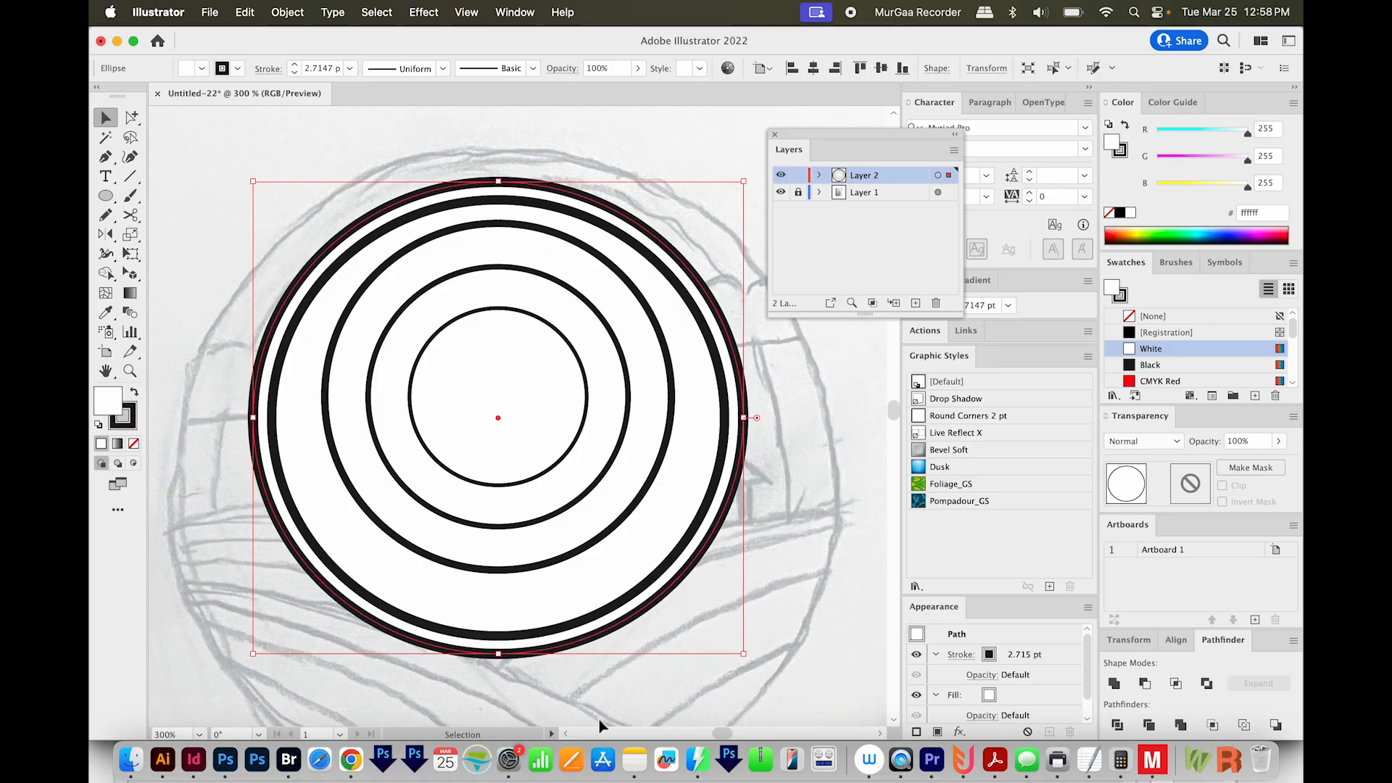
pyautogui.moveTo(702, 639); pyautogui.dragTo(617, 606)
pyautogui.moveTo(659, 386); pyautogui.dragTo(684, 389)
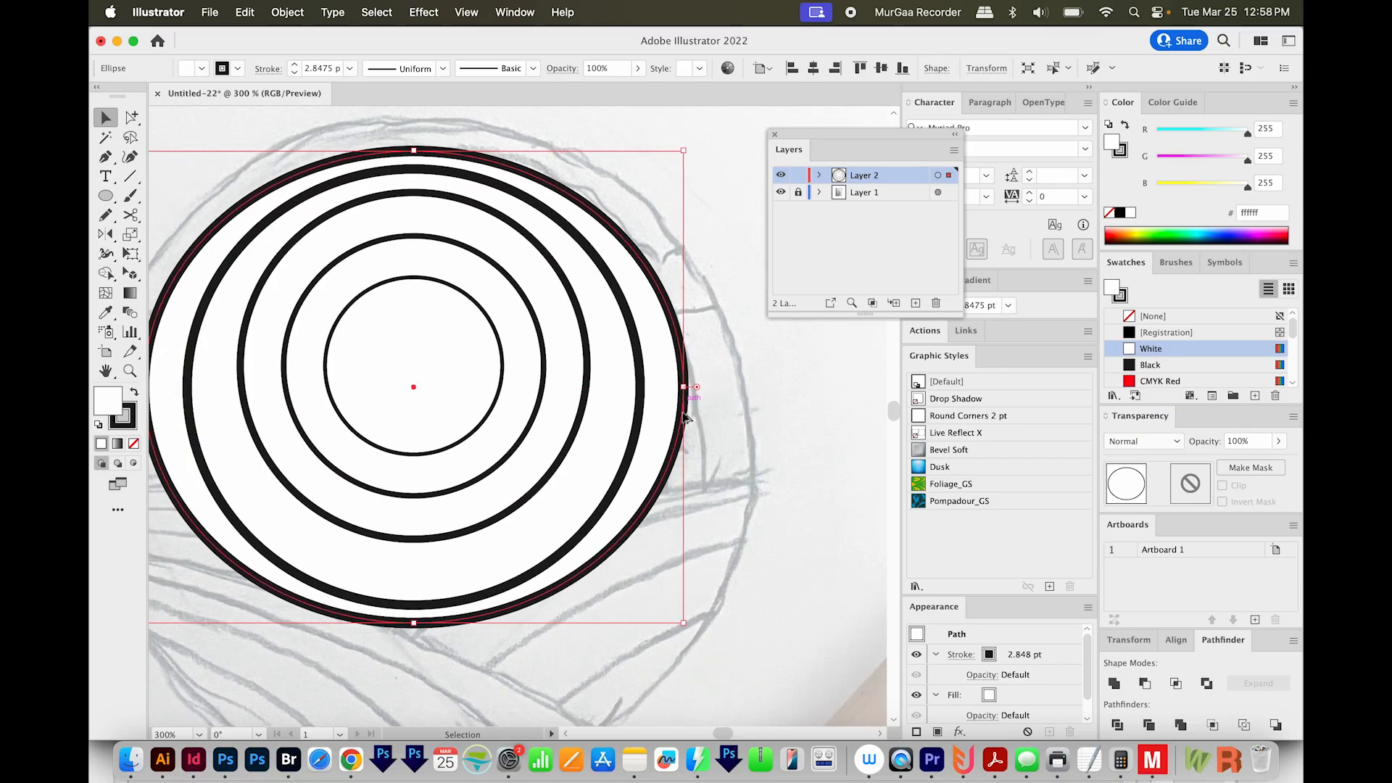
pyautogui.moveTo(585, 715); pyautogui.dragTo(714, 565)
pyautogui.moveTo(542, 471); pyautogui.dragTo(513, 570)
pyautogui.scroll(3, 755, 398)
pyautogui.hscroll(2, 755, 398)
pyautogui.moveTo(756, 398); pyautogui.dragTo(760, 395)
pyautogui.moveTo(481, 683); pyautogui.dragTo(487, 691)
pyautogui.moveTo(521, 534)
pyautogui.mouseDown()
pyautogui.moveTo(525, 587)
pyautogui.moveTo(497, 586)
pyautogui.mouseUp()
pyautogui.press('super+minus')
pyautogui.press('super+minus')
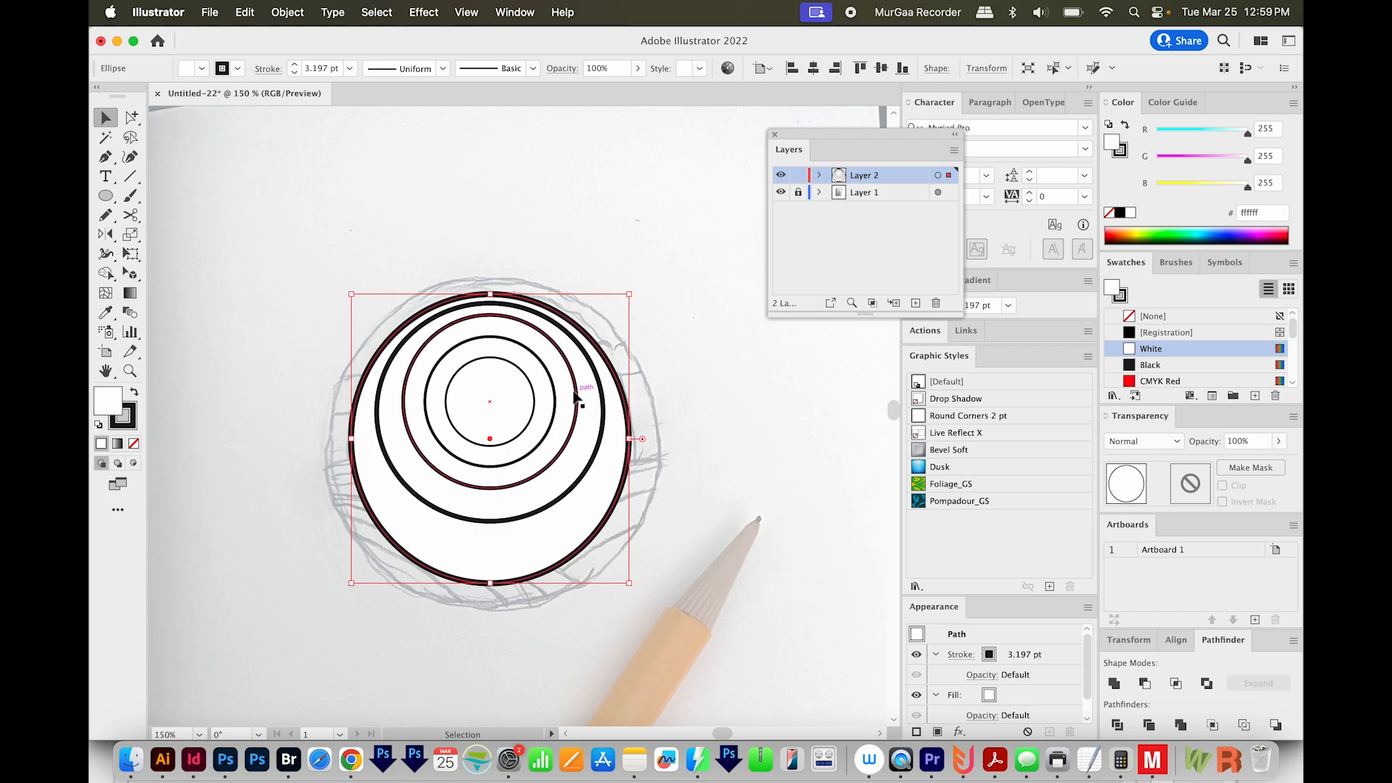
# Copy the outermost ring at a larger size and adjust its width to form the illustration's round outer border
pyautogui.keyDown('shift'); pyautogui.click(603, 401); pyautogui.keyUp('shift')
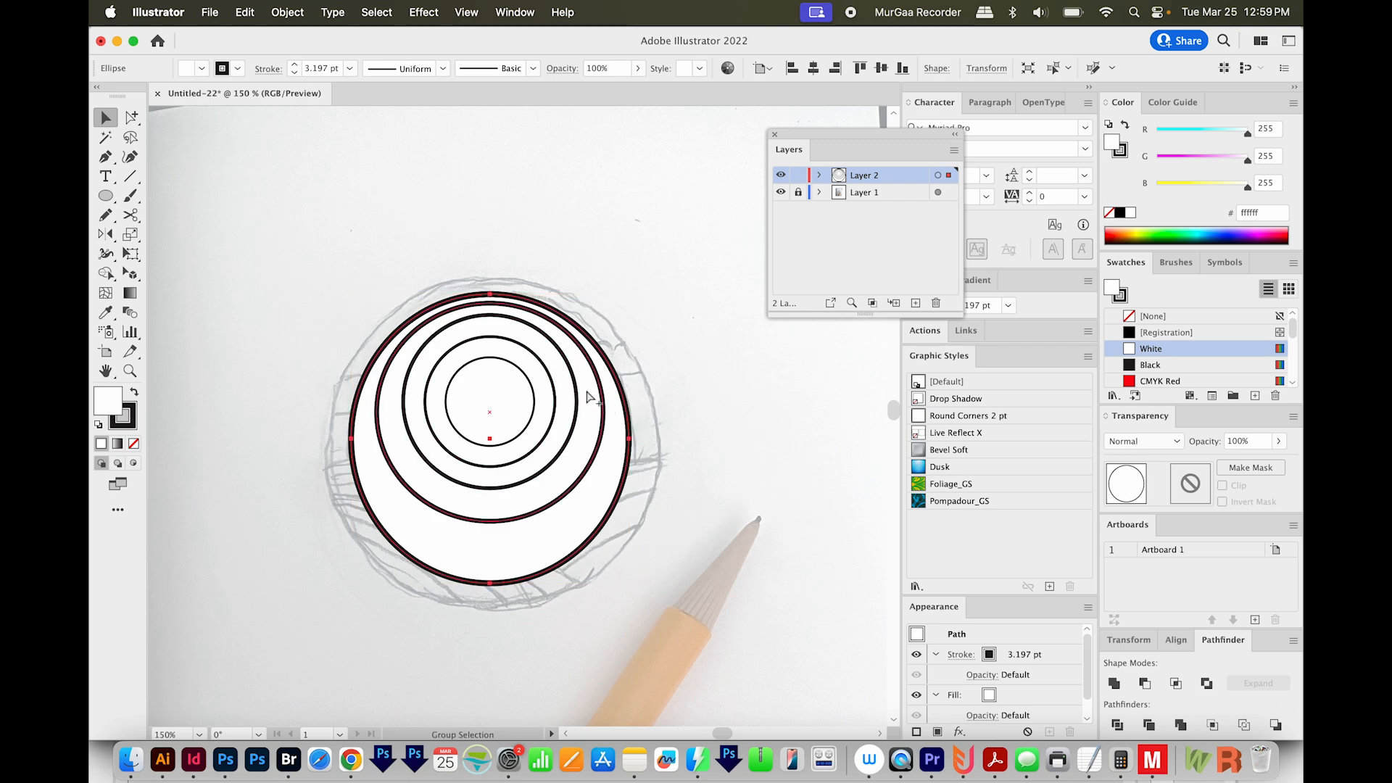
pyautogui.moveTo(630, 295); pyautogui.dragTo(689, 253)
pyautogui.moveTo(668, 438); pyautogui.dragTo(677, 438)
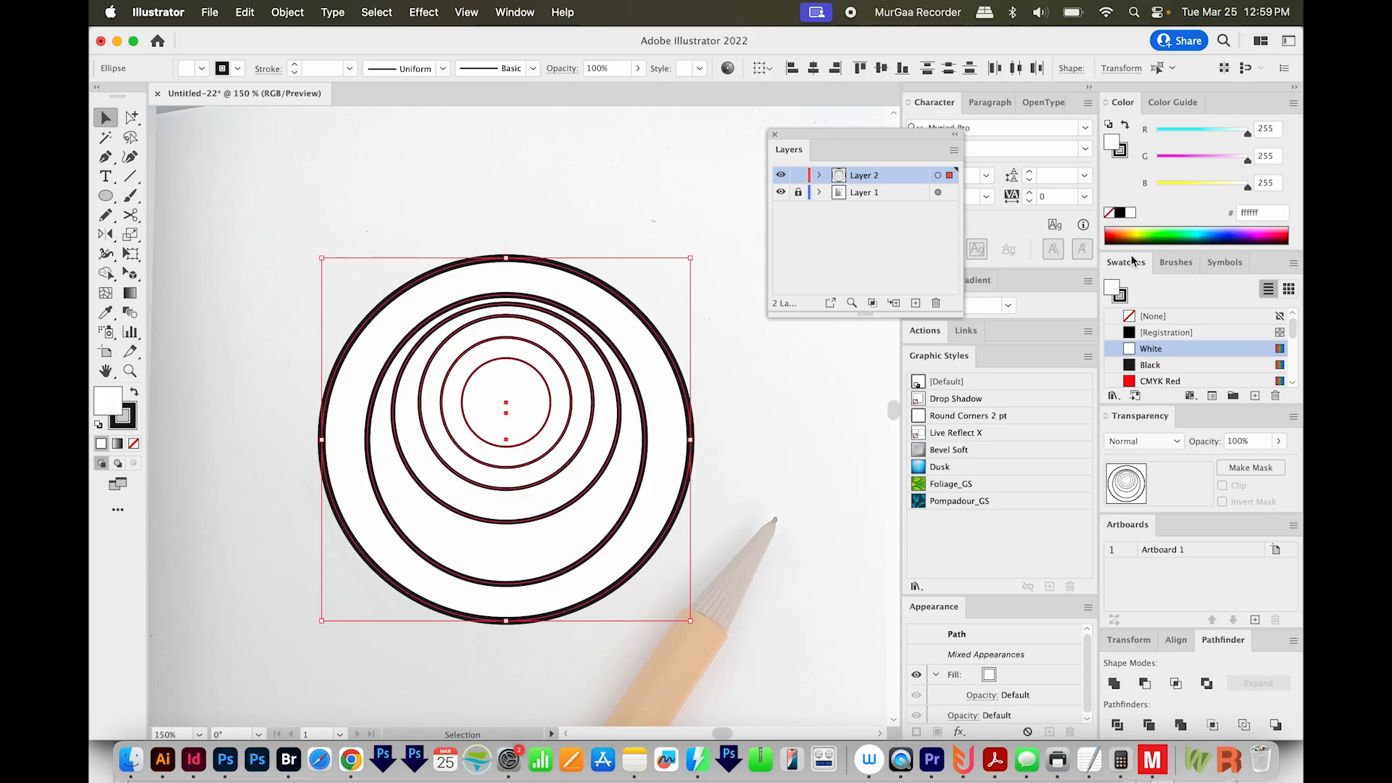
# Close the layers list and load the swatch library AdobeColor Illustration Project.ase
pyautogui.click(775, 135)
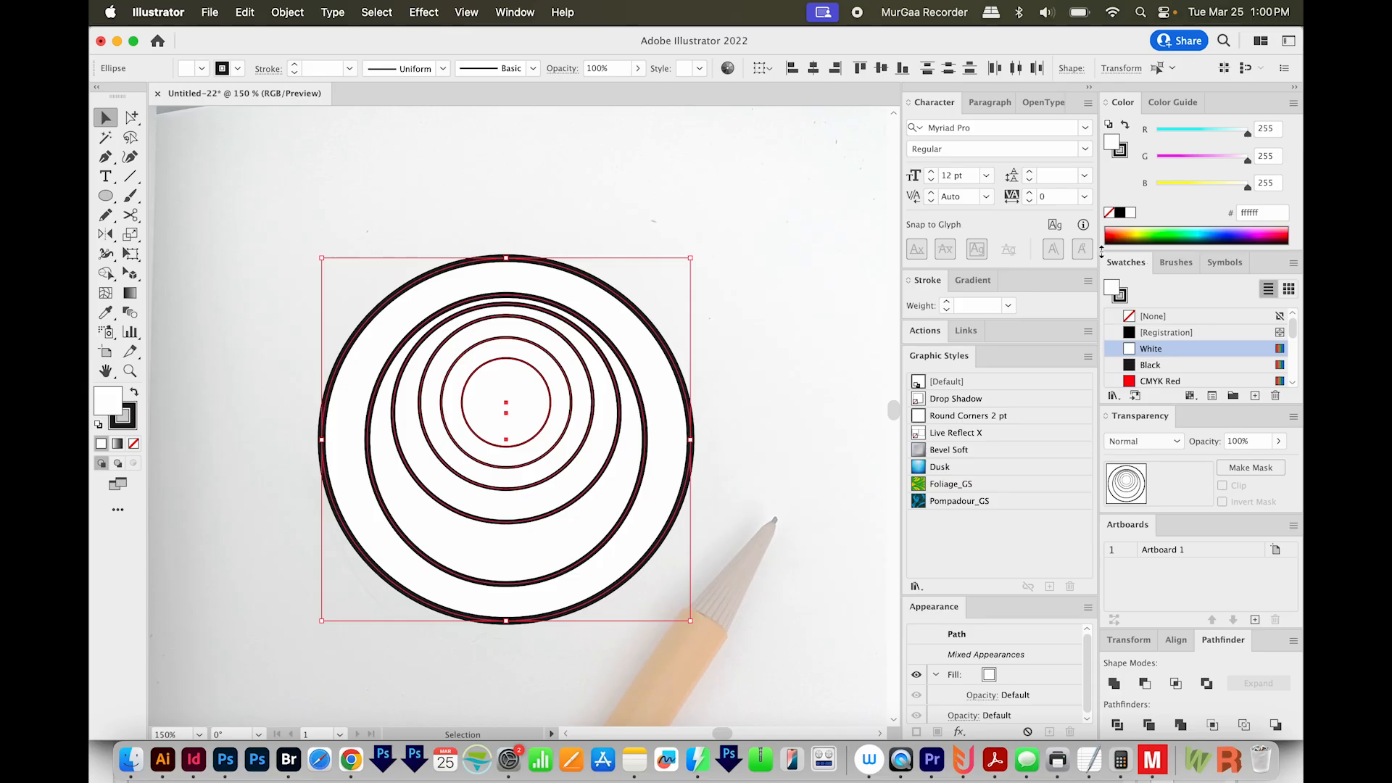
pyautogui.click(1292, 263)
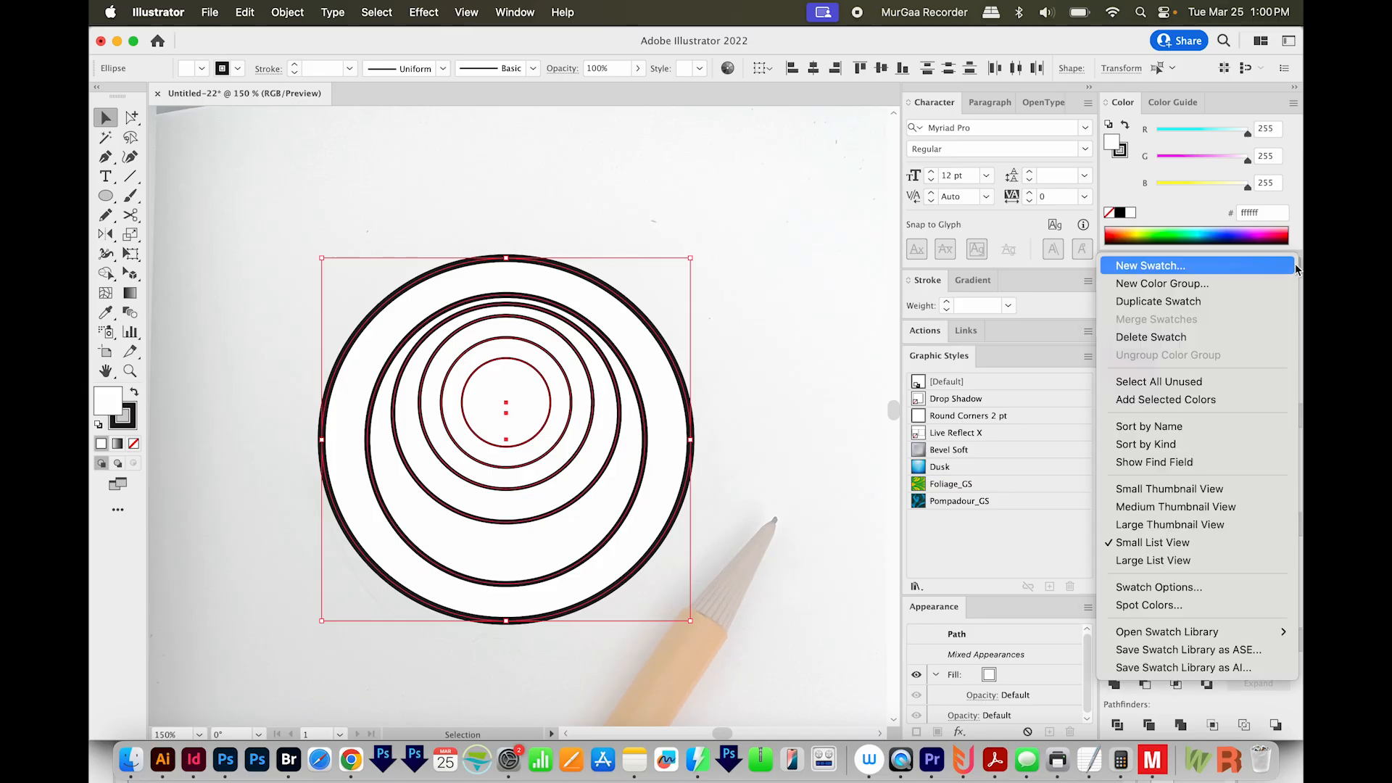
pyautogui.moveTo(1216, 633)
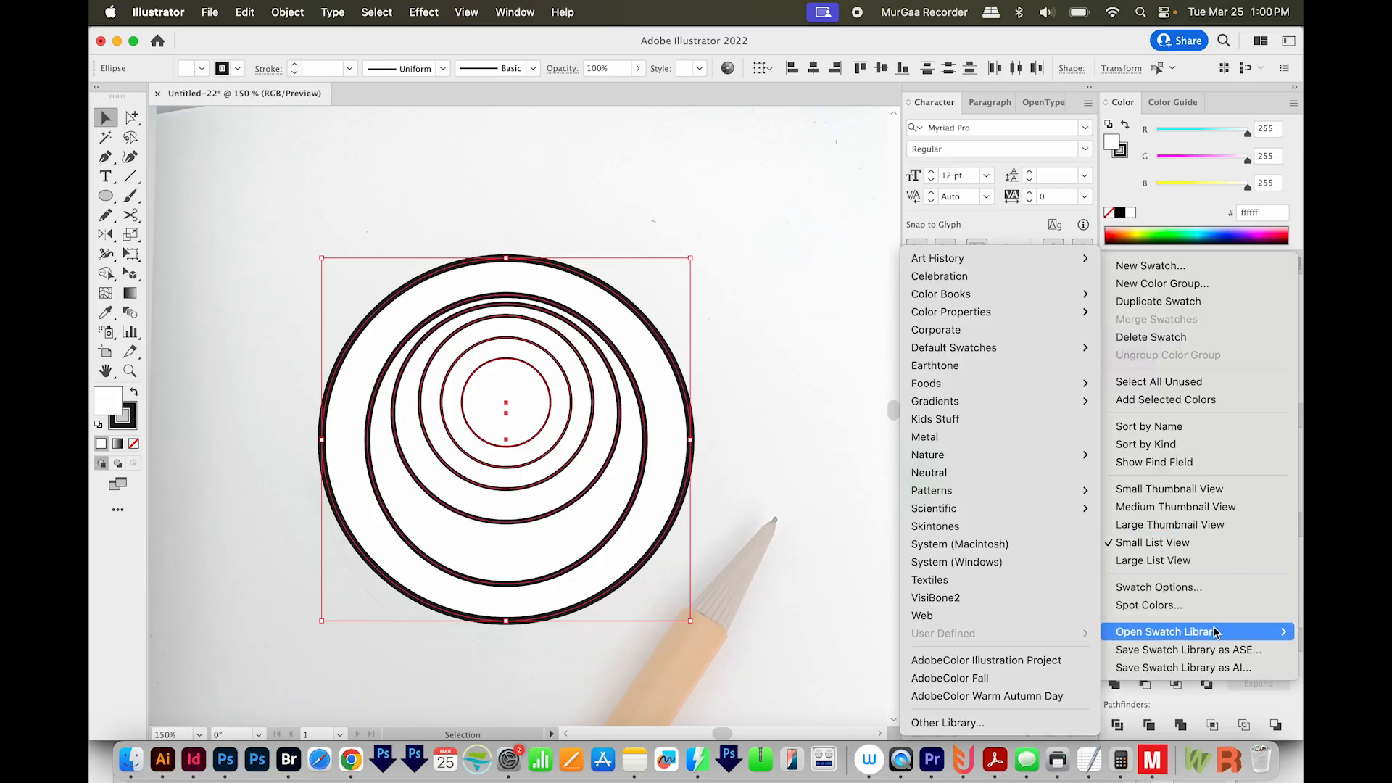
pyautogui.click(959, 724)
pyautogui.click(263, 166)
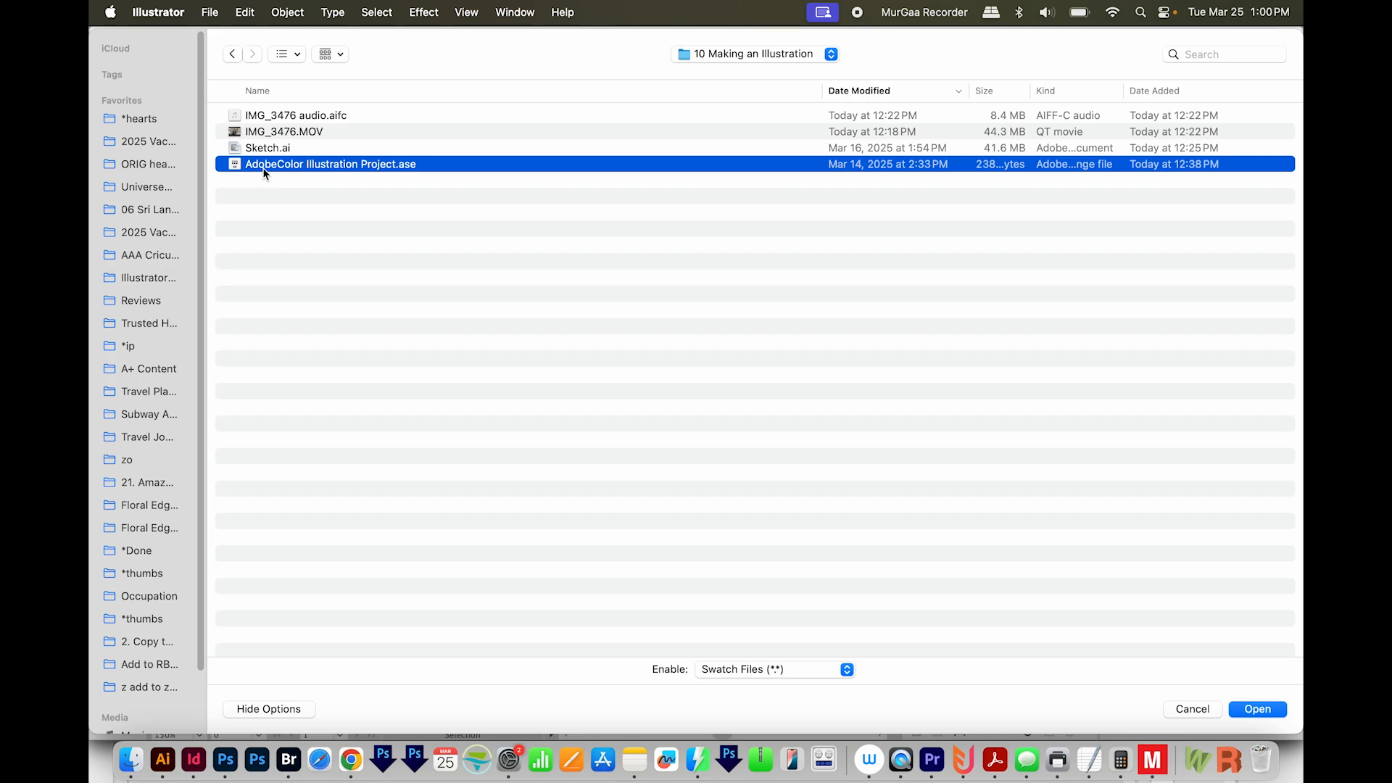
pyautogui.click(1259, 710)
# Add the library's whole color group to the document swatches, close the library, and show the Illustration Project colors in the swatch list
pyautogui.moveTo(822, 443); pyautogui.dragTo(816, 350)
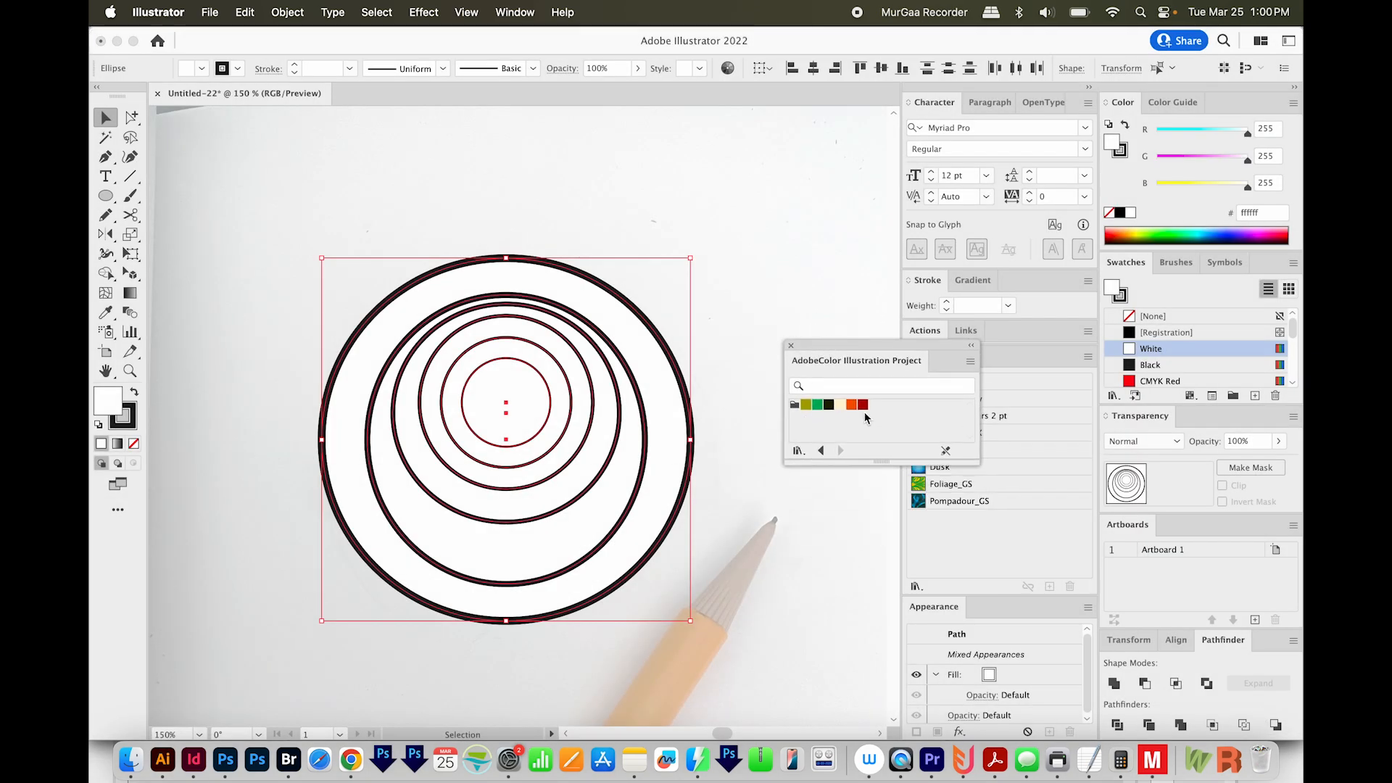
pyautogui.click(798, 409)
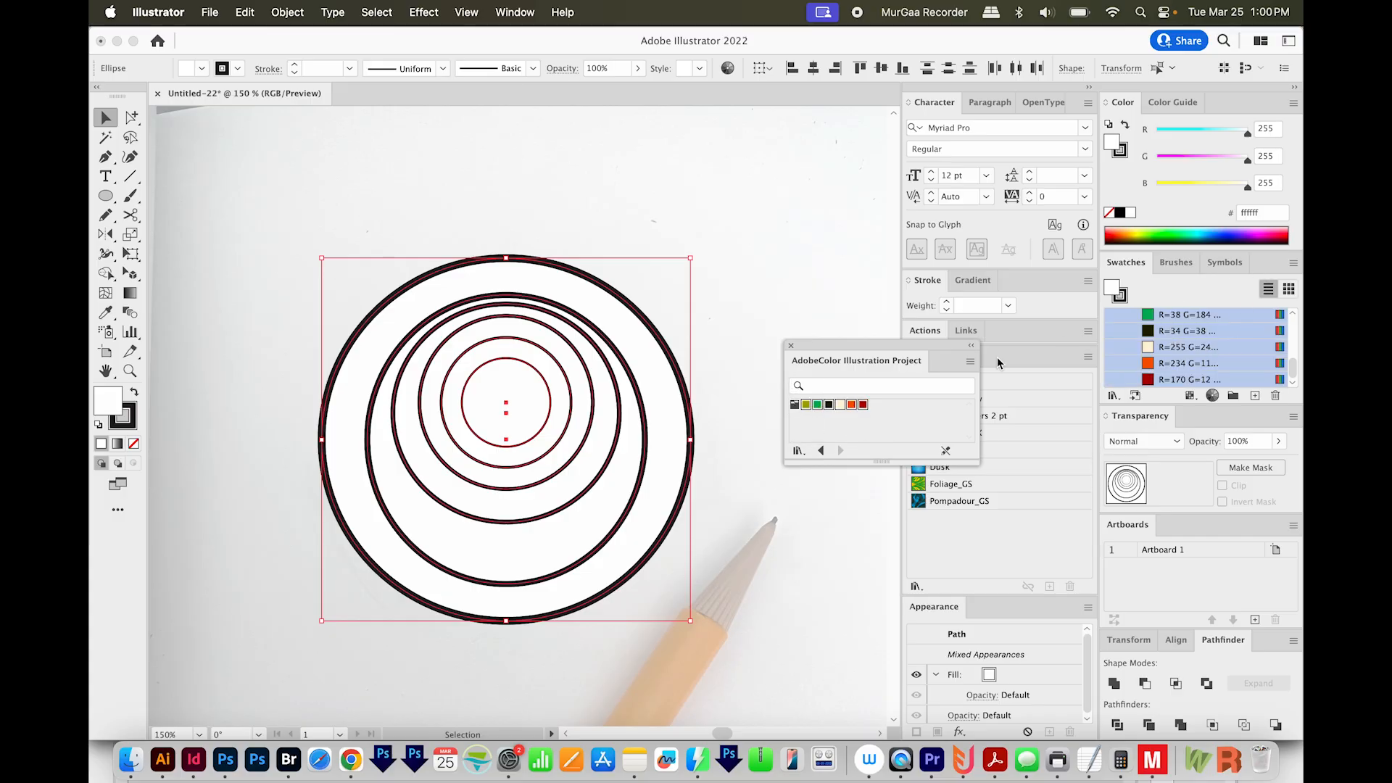
pyautogui.click(792, 348)
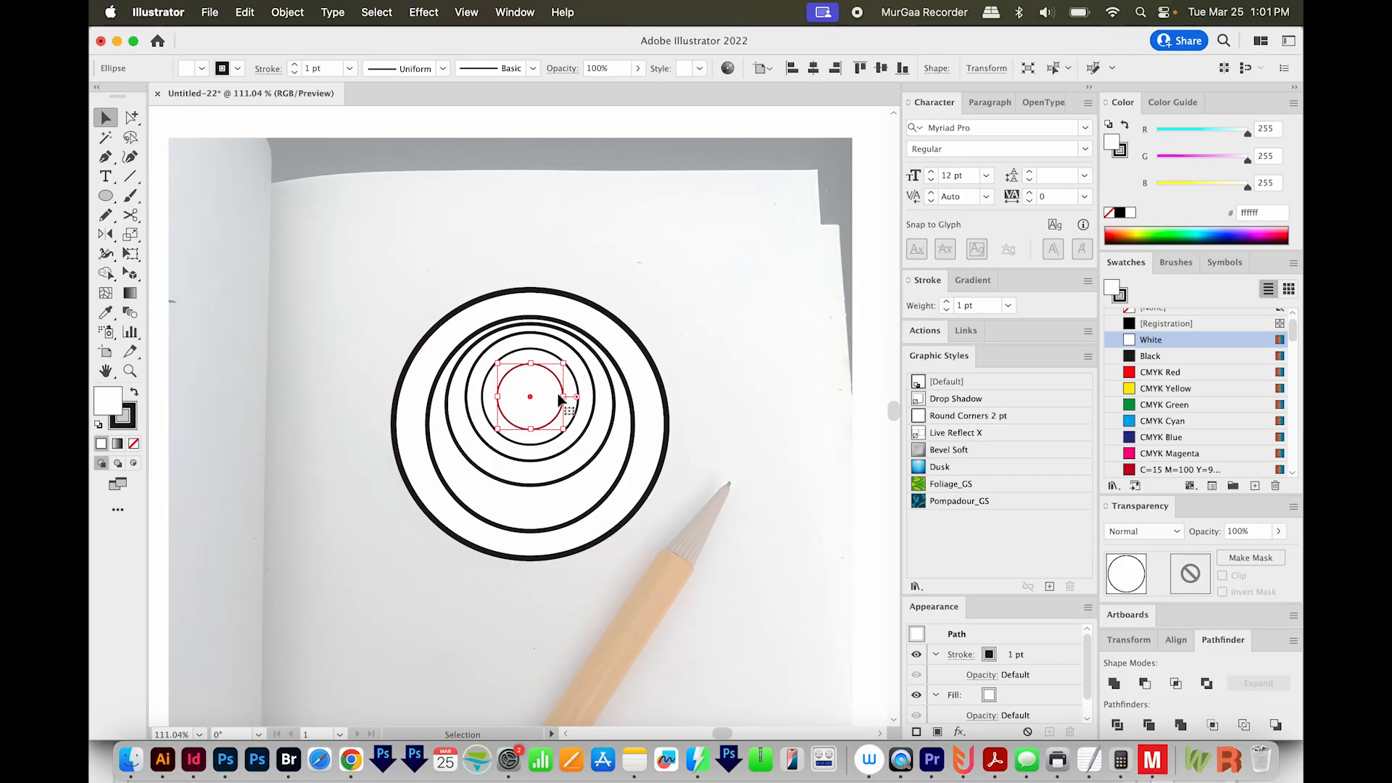
pyautogui.moveTo(1293, 330); pyautogui.dragTo(1293, 460)
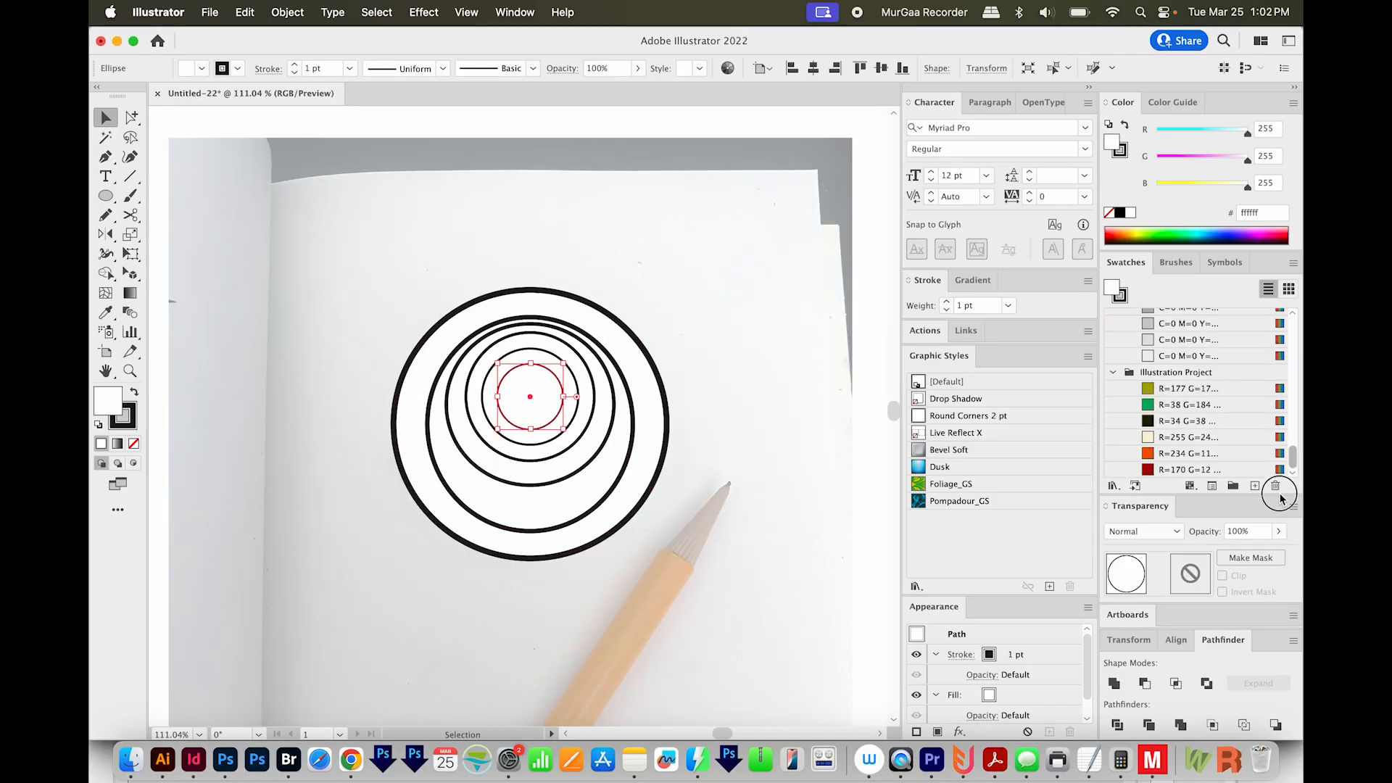
# Fill the innermost circle with the cream swatch R=255 G=248 B=220 from the Illustration Project group
pyautogui.click(1152, 439)
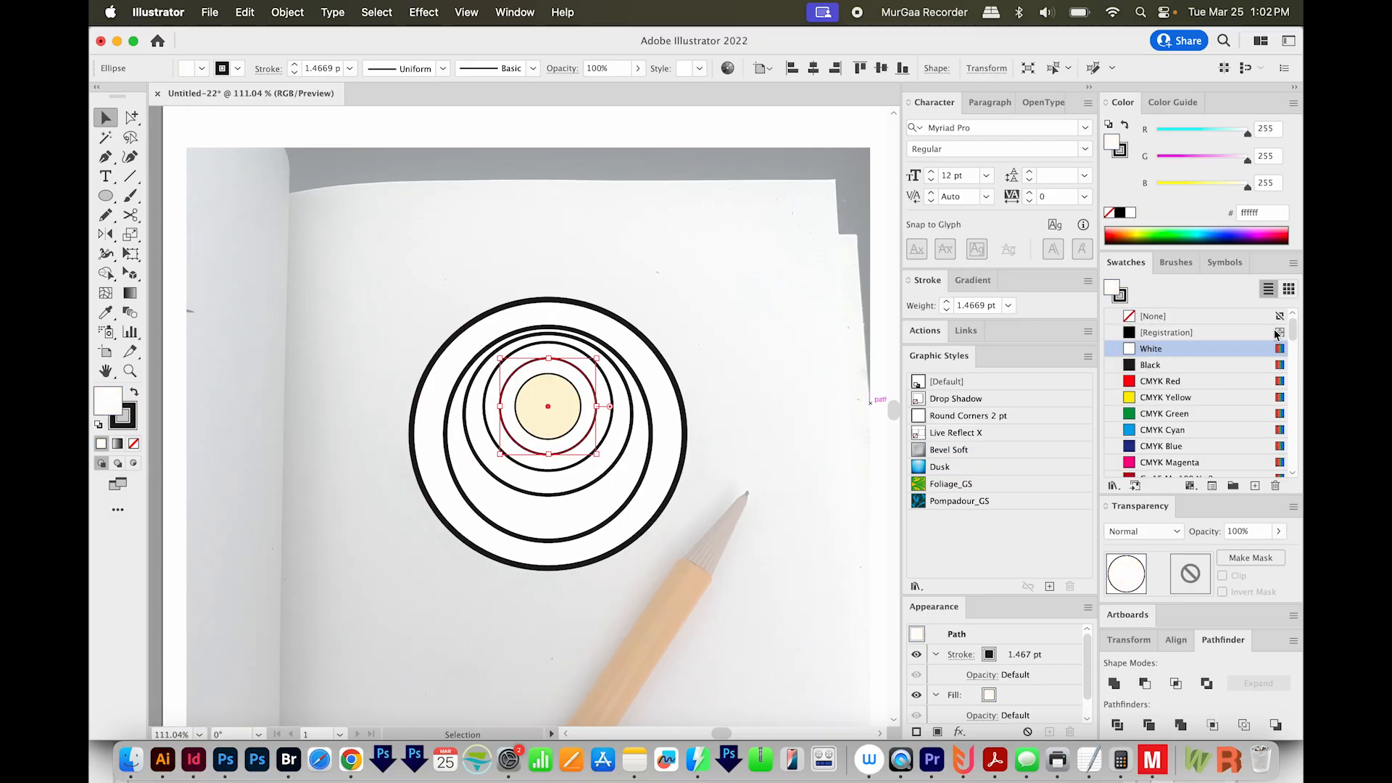
pyautogui.click(777, 146)
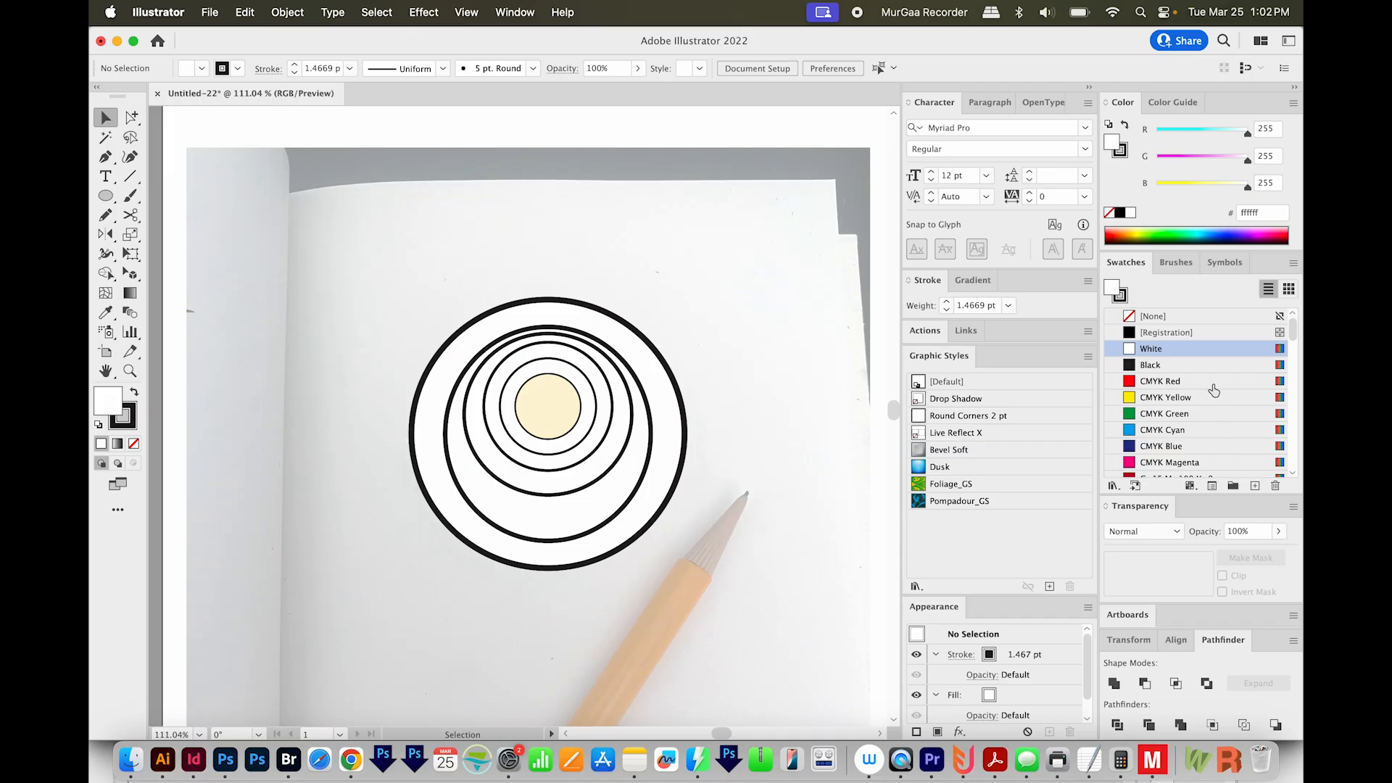
# Delete all default swatches from CMYK Red through the last gray above the Illustration Project group
pyautogui.click(1209, 383)
pyautogui.moveTo(1292, 330); pyautogui.dragTo(1262, 444)
pyautogui.keyDown('shift'); pyautogui.click(1241, 455); pyautogui.keyUp('shift')
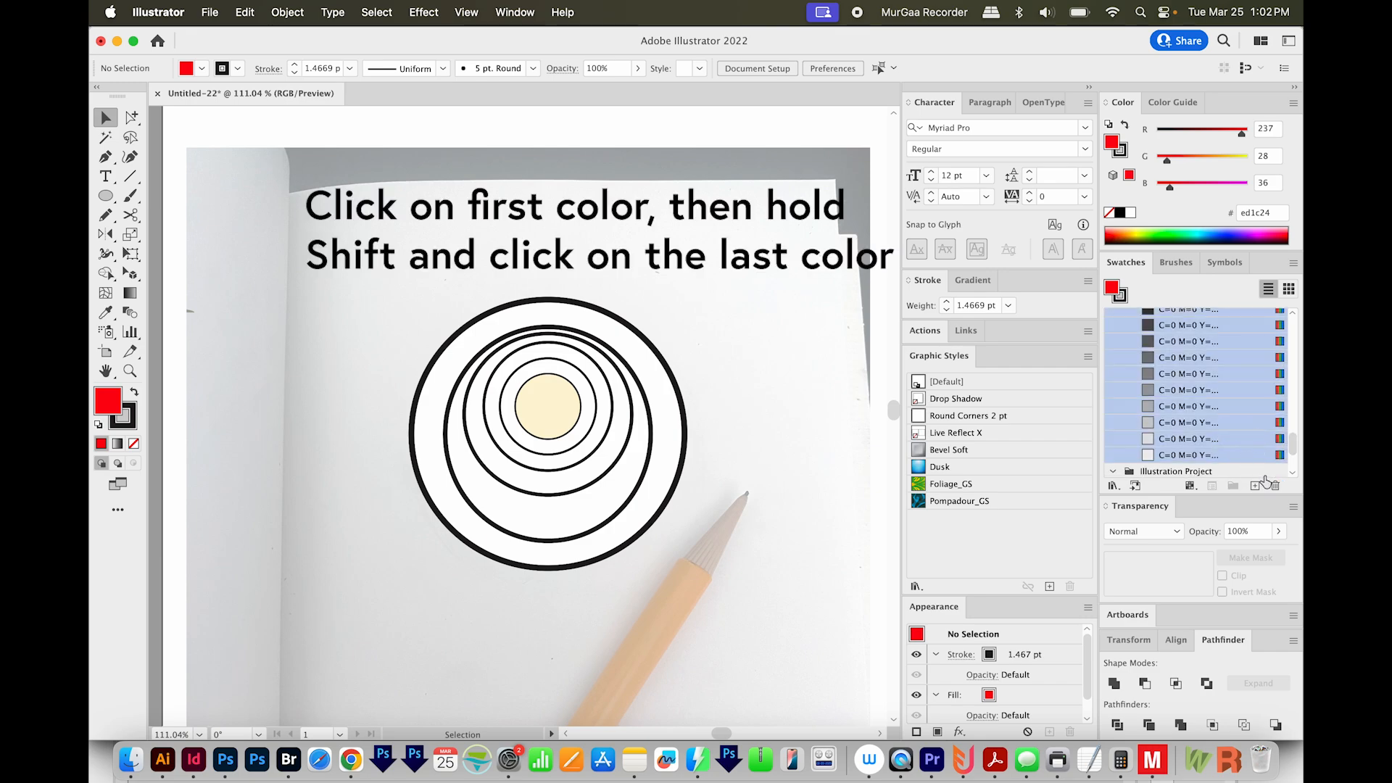
pyautogui.click(1276, 486)
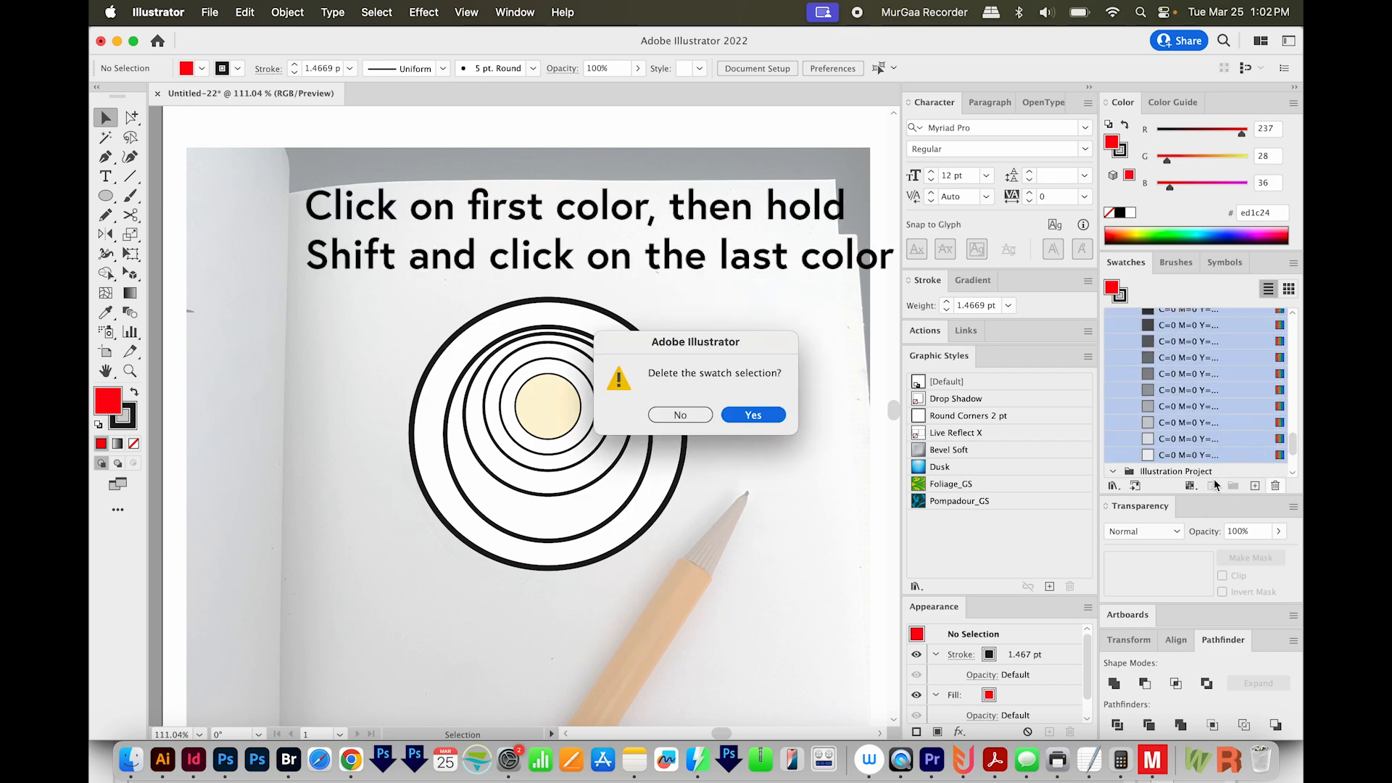
pyautogui.click(752, 415)
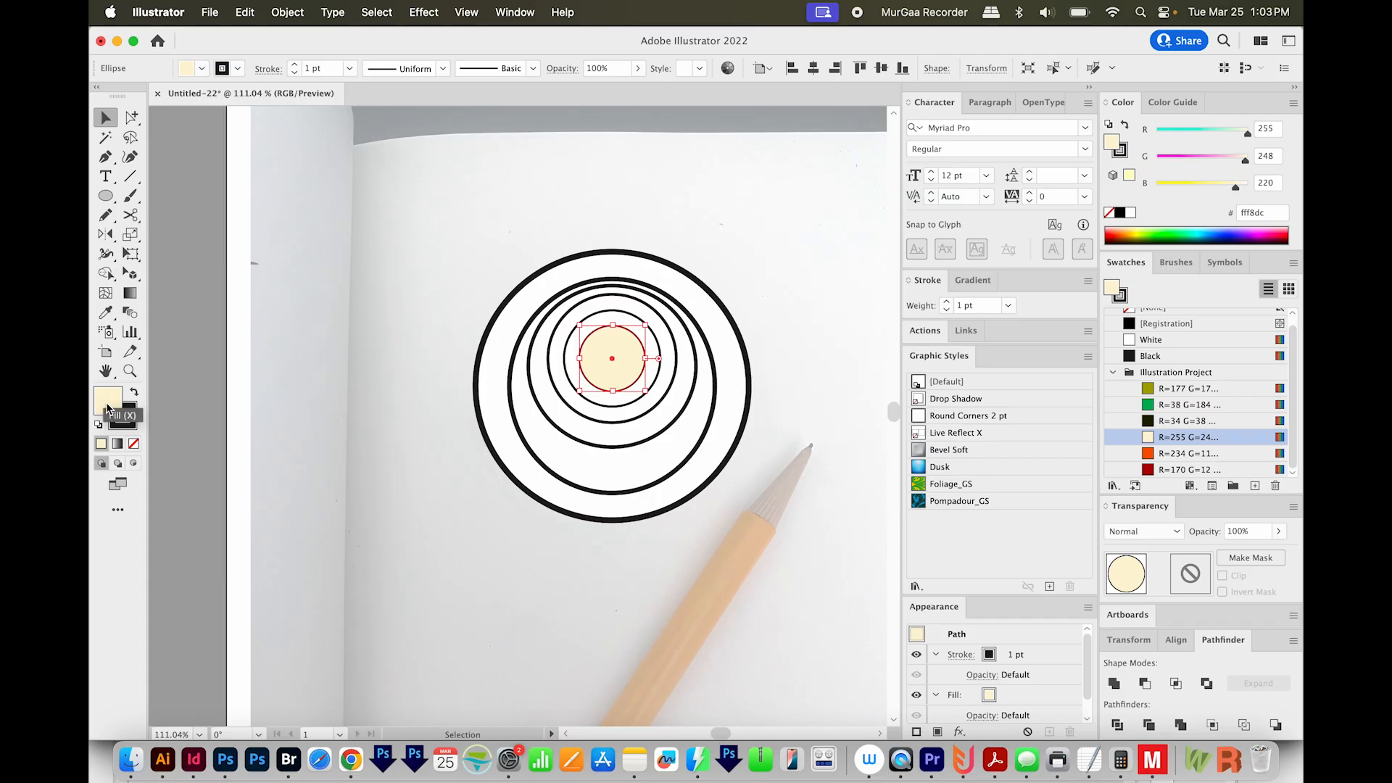
pyautogui.press('x')
pyautogui.press('x')
pyautogui.press('x')
pyautogui.press('x')
pyautogui.press('x')
pyautogui.press('x')
pyautogui.press('x')
pyautogui.press('x')
# Fill the second and third circles from the center with the orange swatch R=234 G=111 B=3
pyautogui.click(573, 388)
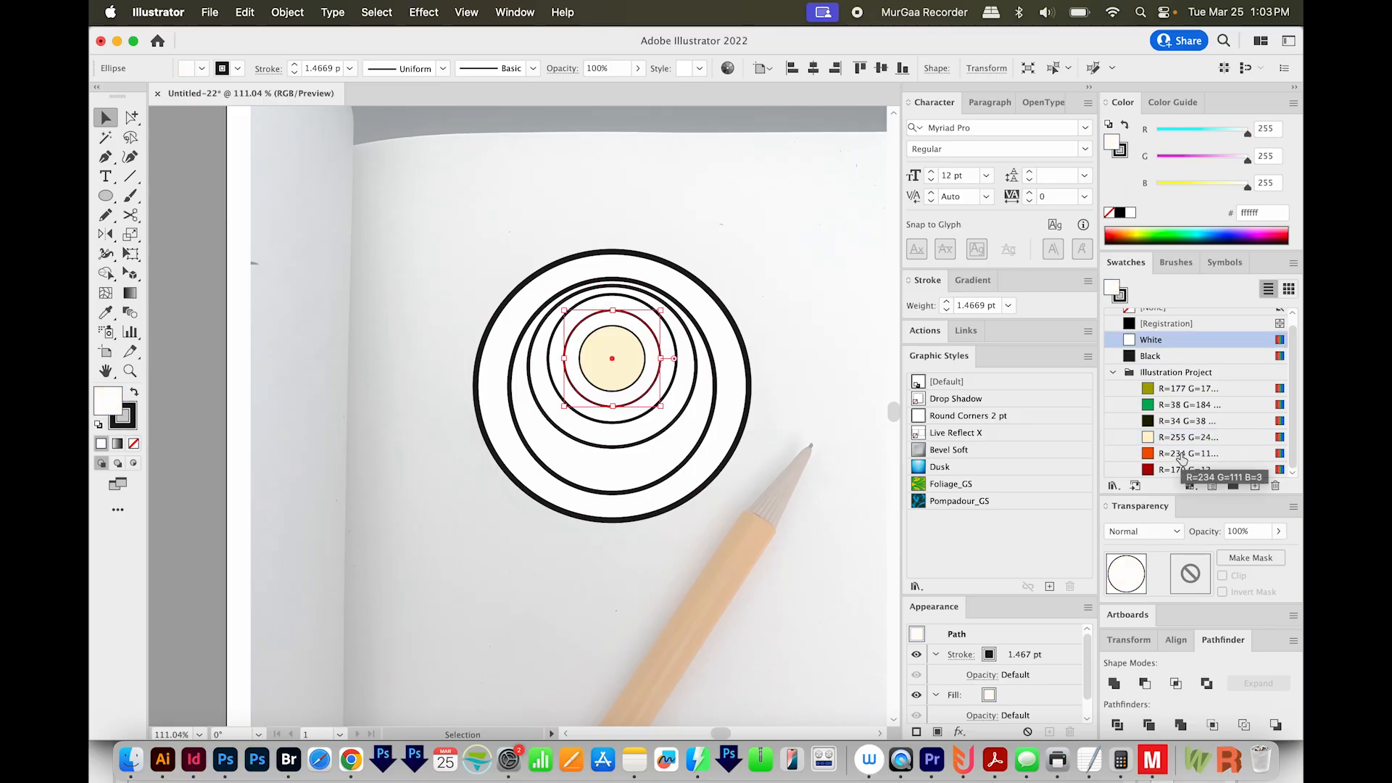
pyautogui.click(1182, 454)
pyautogui.click(609, 426)
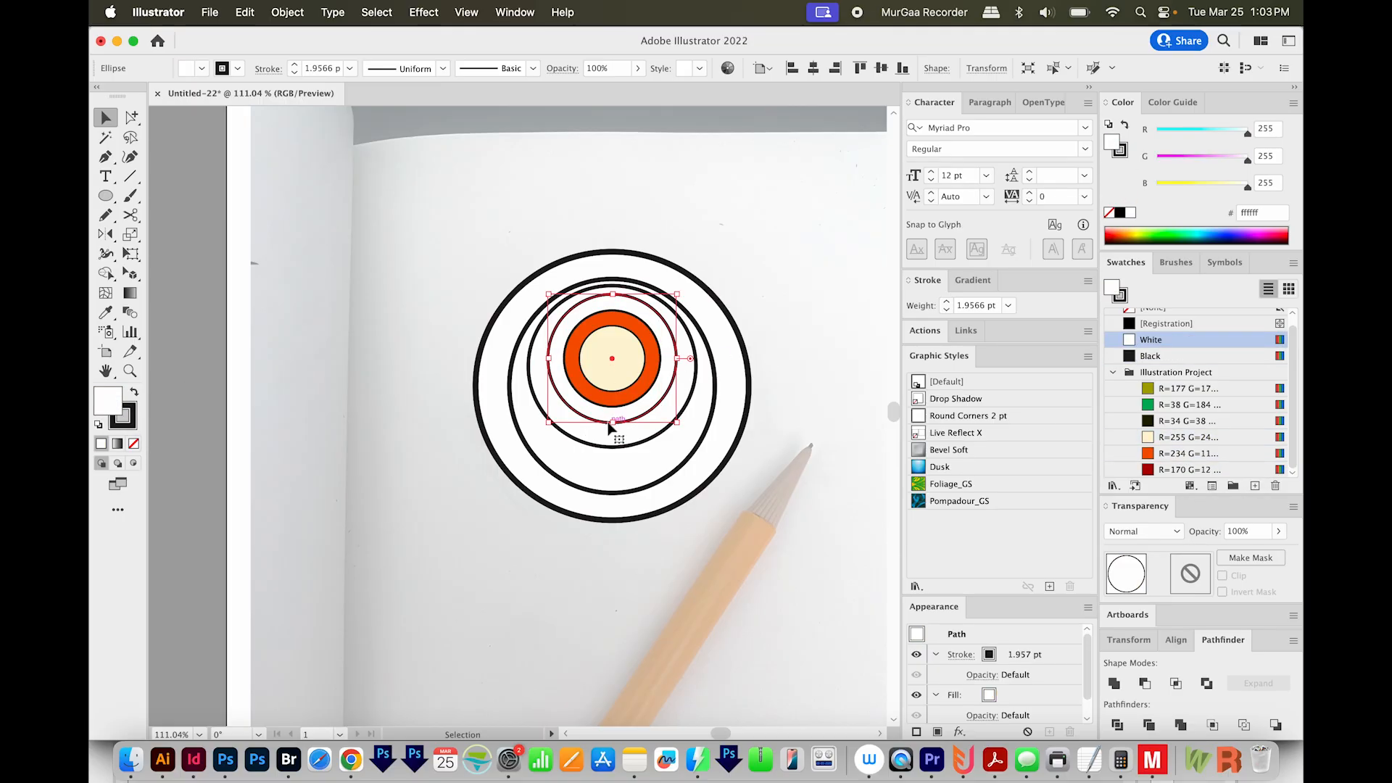
pyautogui.click(1161, 454)
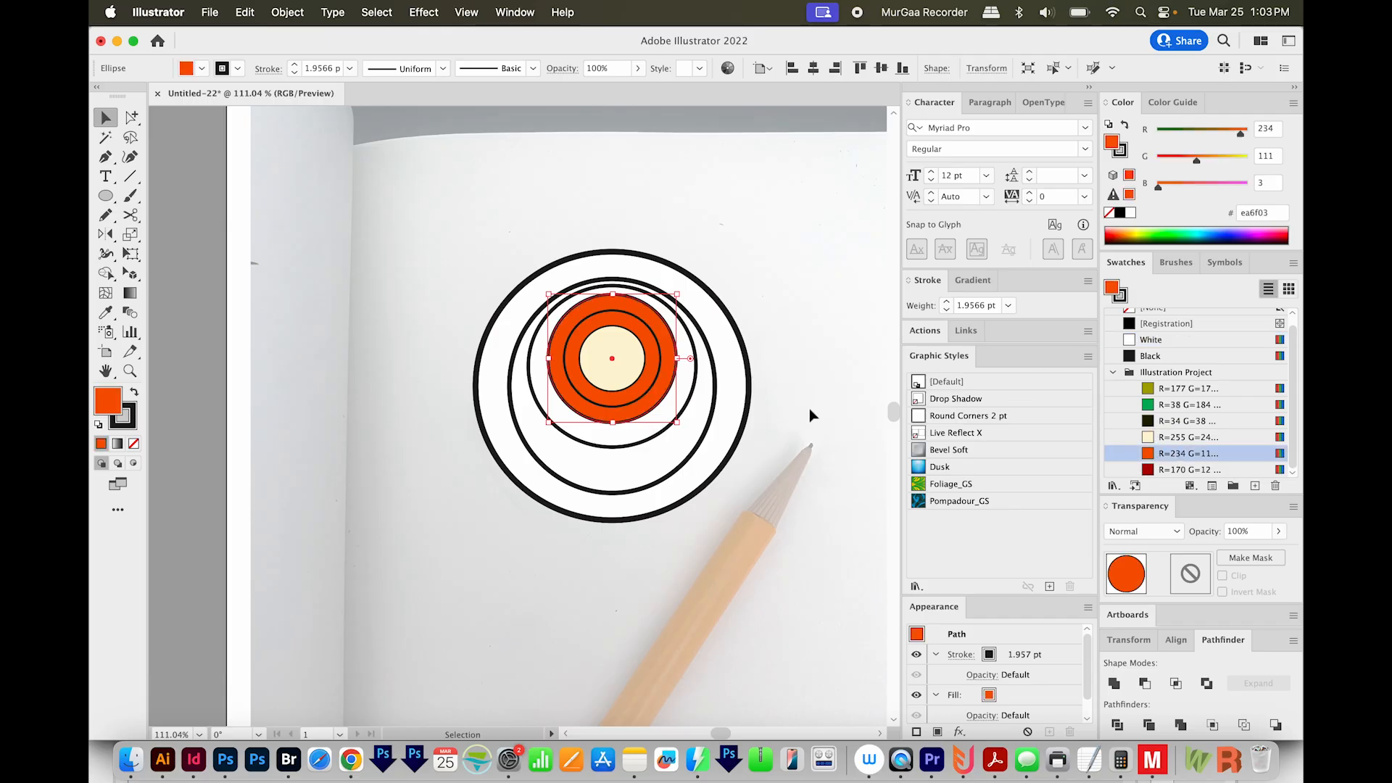
# Fill the three outer circles with the dark red swatch R=170 G=12 B=2 and clear the selection
pyautogui.click(617, 448)
pyautogui.hscroll(2, 622, 454)
pyautogui.click(1189, 470)
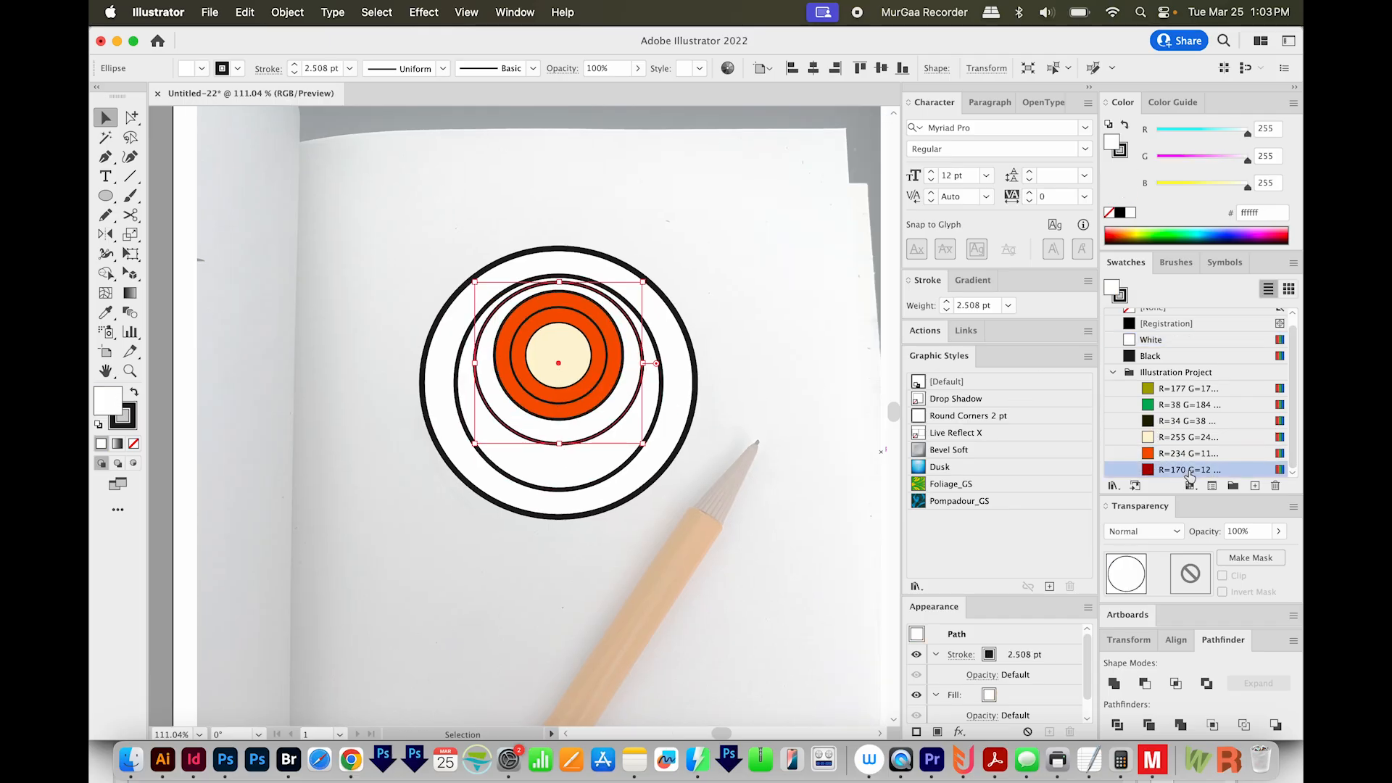
pyautogui.click(620, 469)
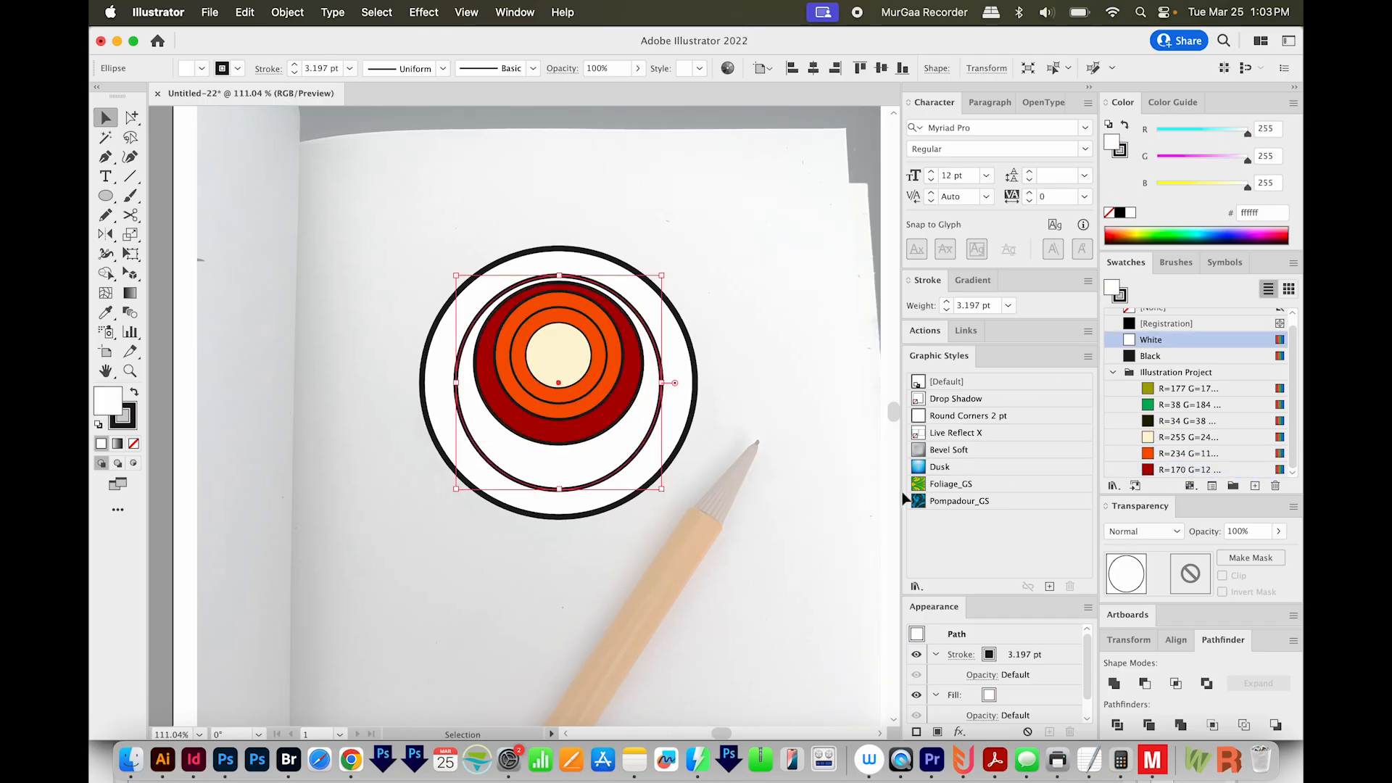
pyautogui.click(1157, 471)
pyautogui.click(570, 518)
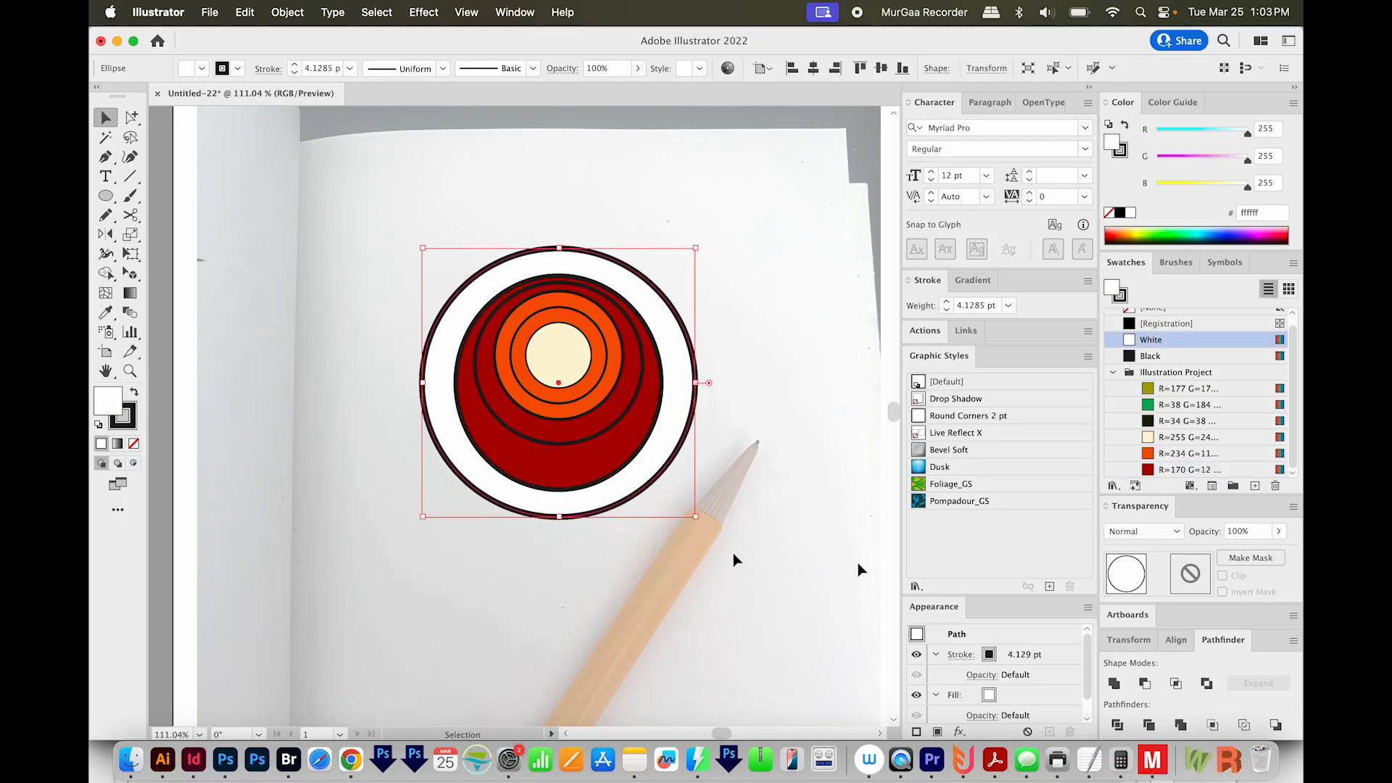
pyautogui.click(1169, 472)
pyautogui.press('super+shift+a')
pyautogui.hscroll(2, 510, 356)
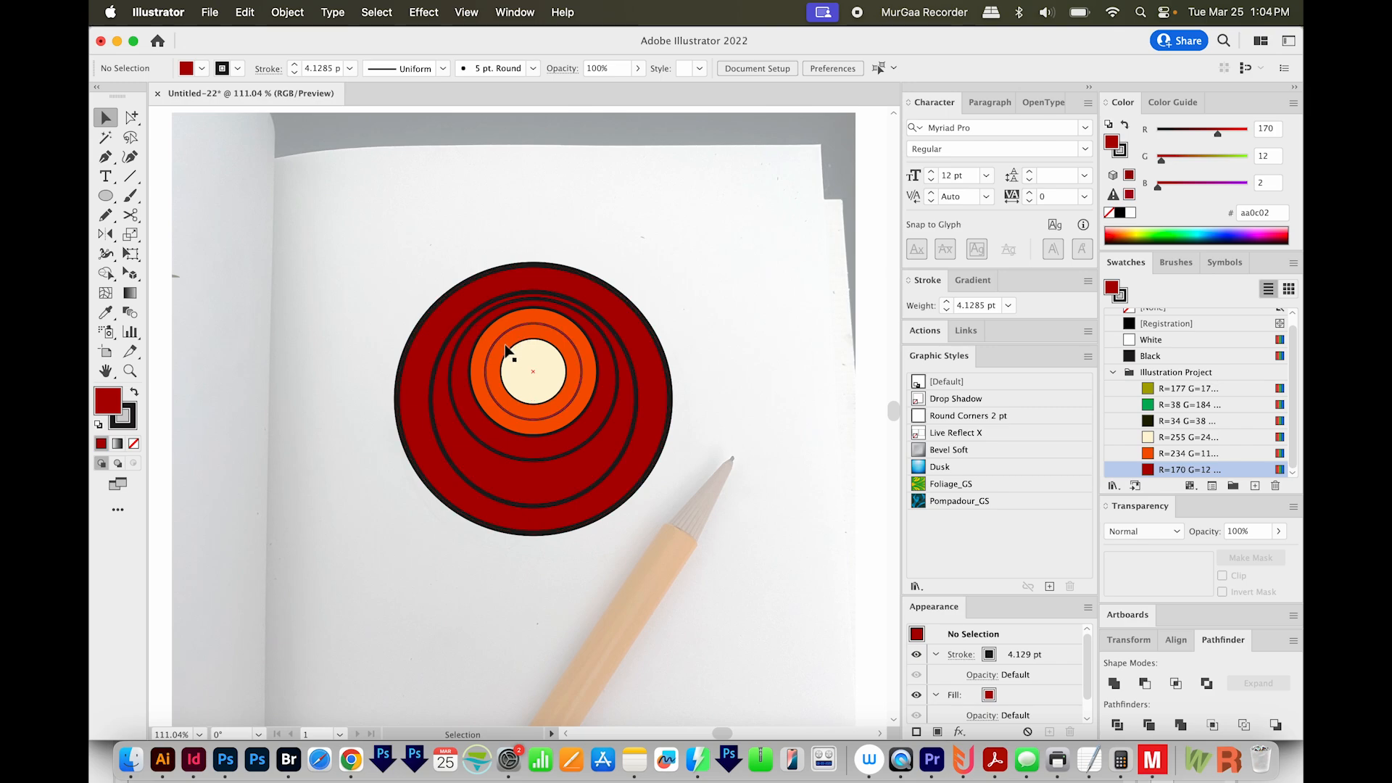
# Create a lighter orange global swatch R=241 G=161 B=90 from the second circle's fill and apply it to that circle
pyautogui.click(505, 350)
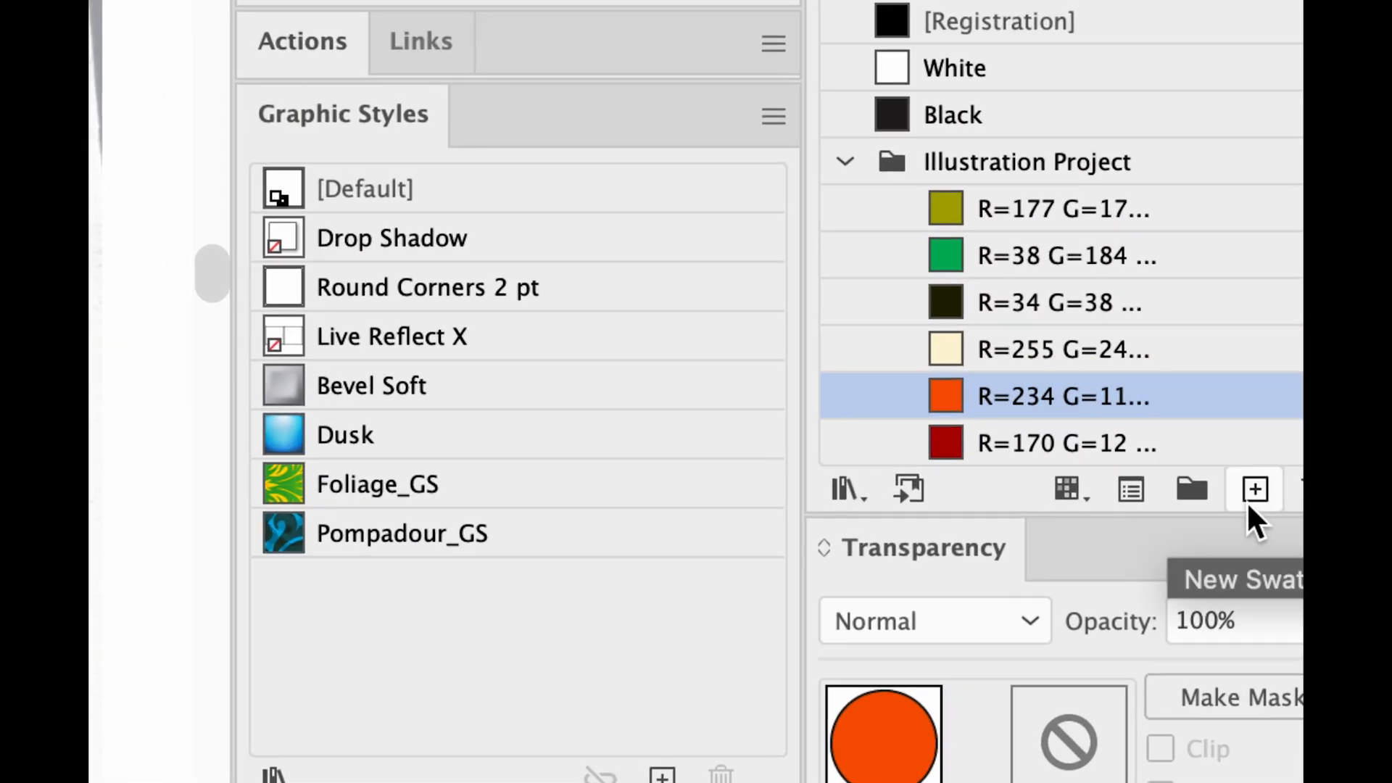
pyautogui.click(1255, 490)
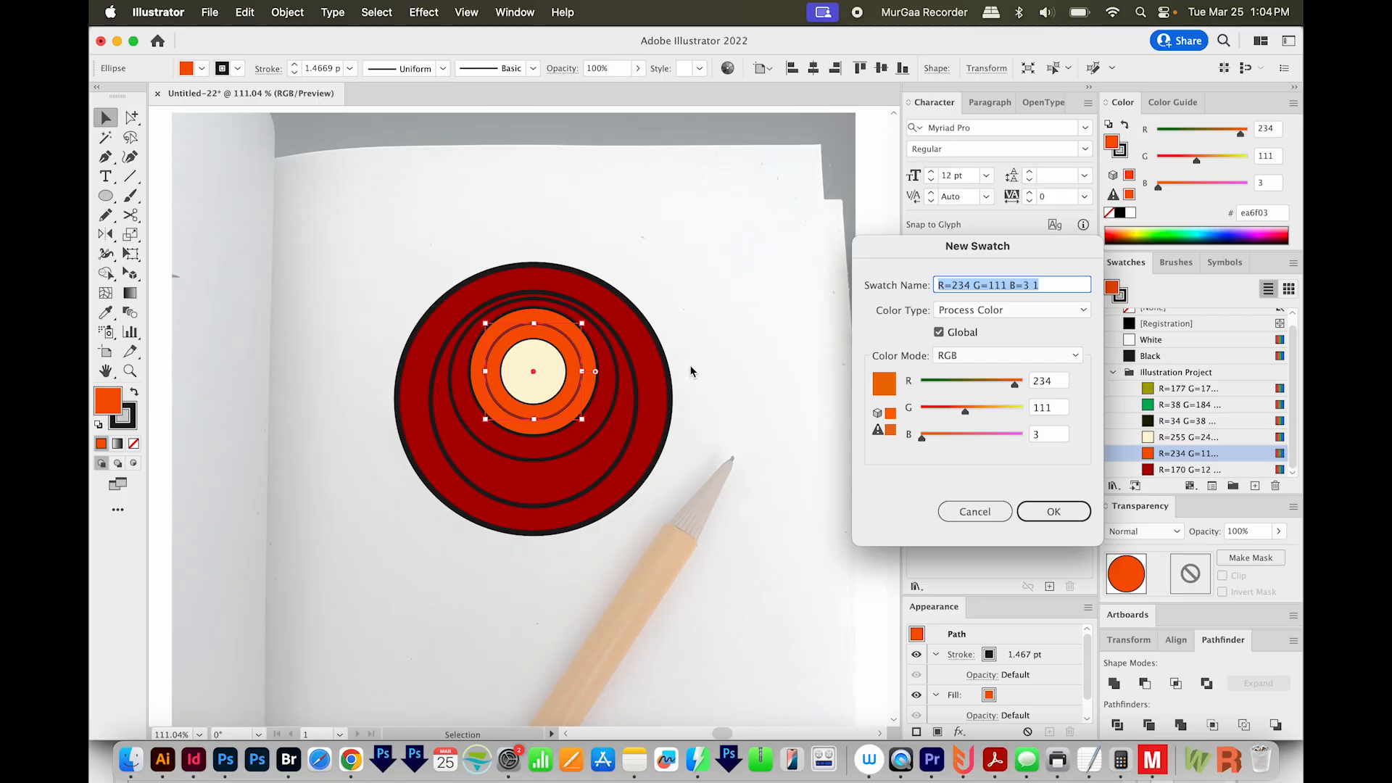
pyautogui.moveTo(966, 411); pyautogui.dragTo(961, 417)
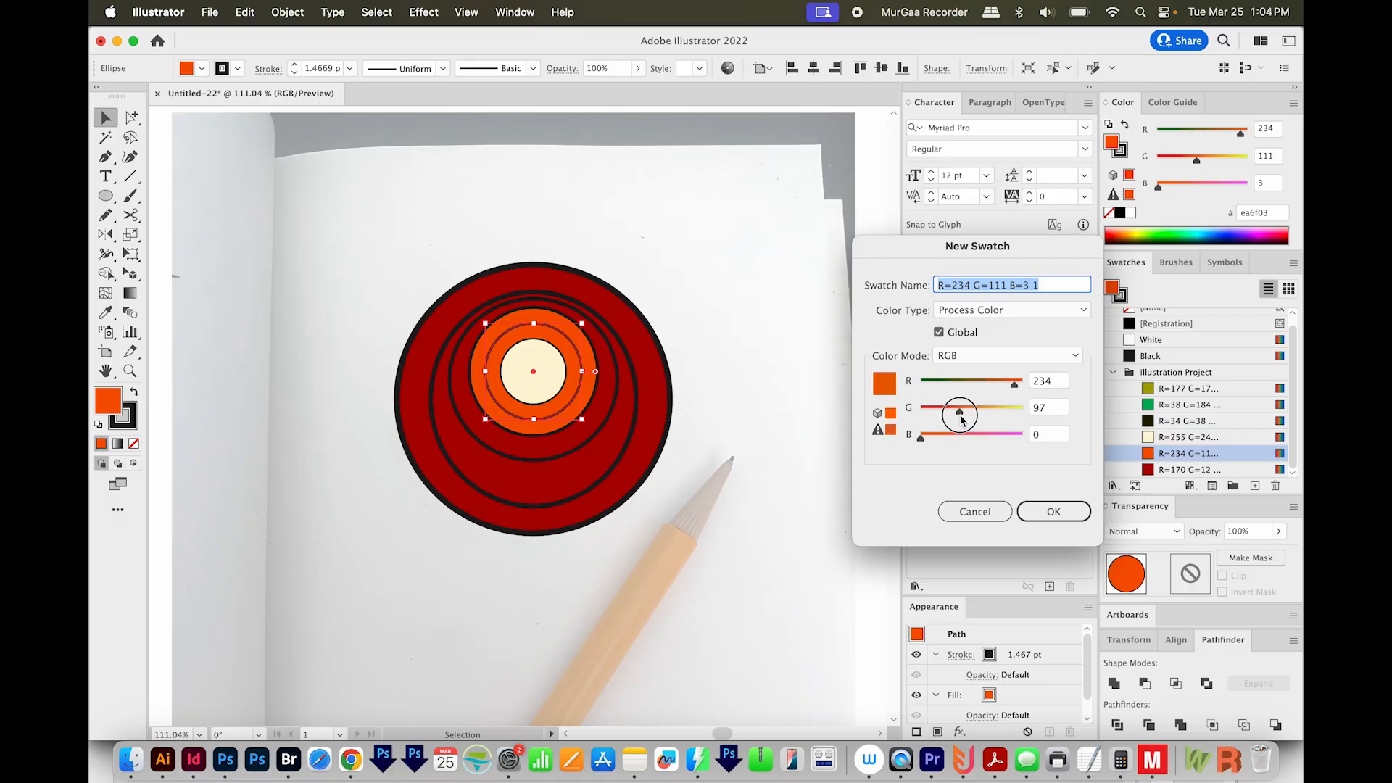
pyautogui.moveTo(961, 419); pyautogui.dragTo(990, 419)
pyautogui.click(1053, 512)
# Create a pink global swatch R=220 G=76 B=151 from the fourth circle's dark red fill and apply it to that circle
pyautogui.moveTo(563, 324); pyautogui.dragTo(586, 328)
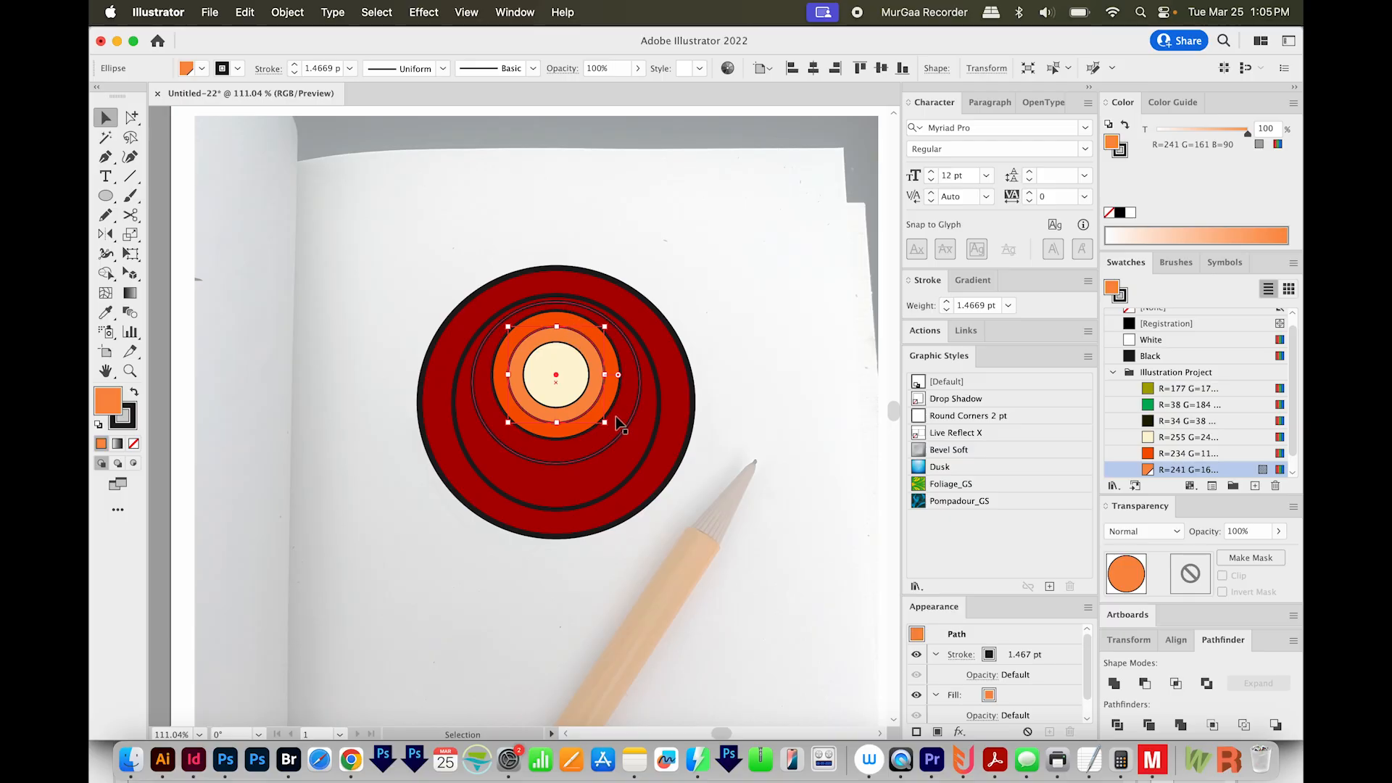
pyautogui.click(616, 416)
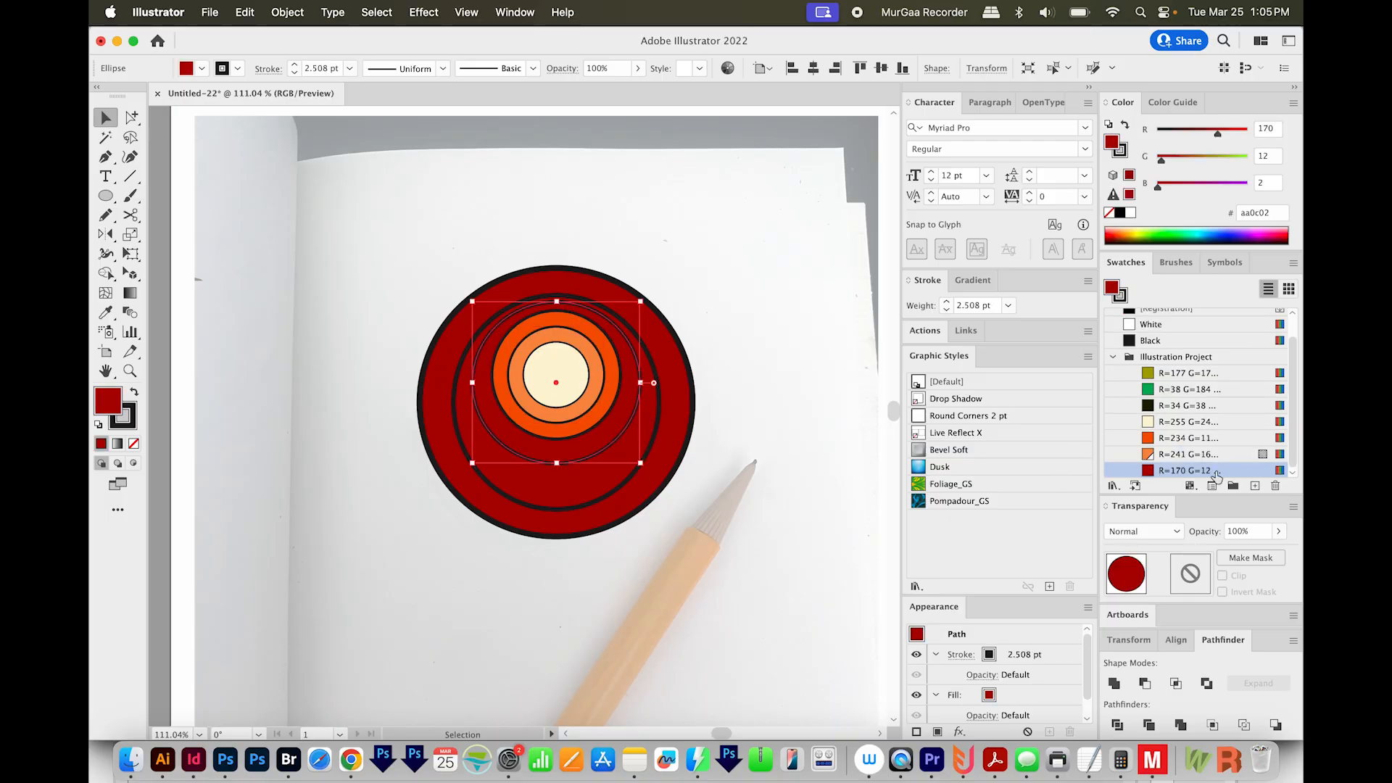
pyautogui.click(1255, 487)
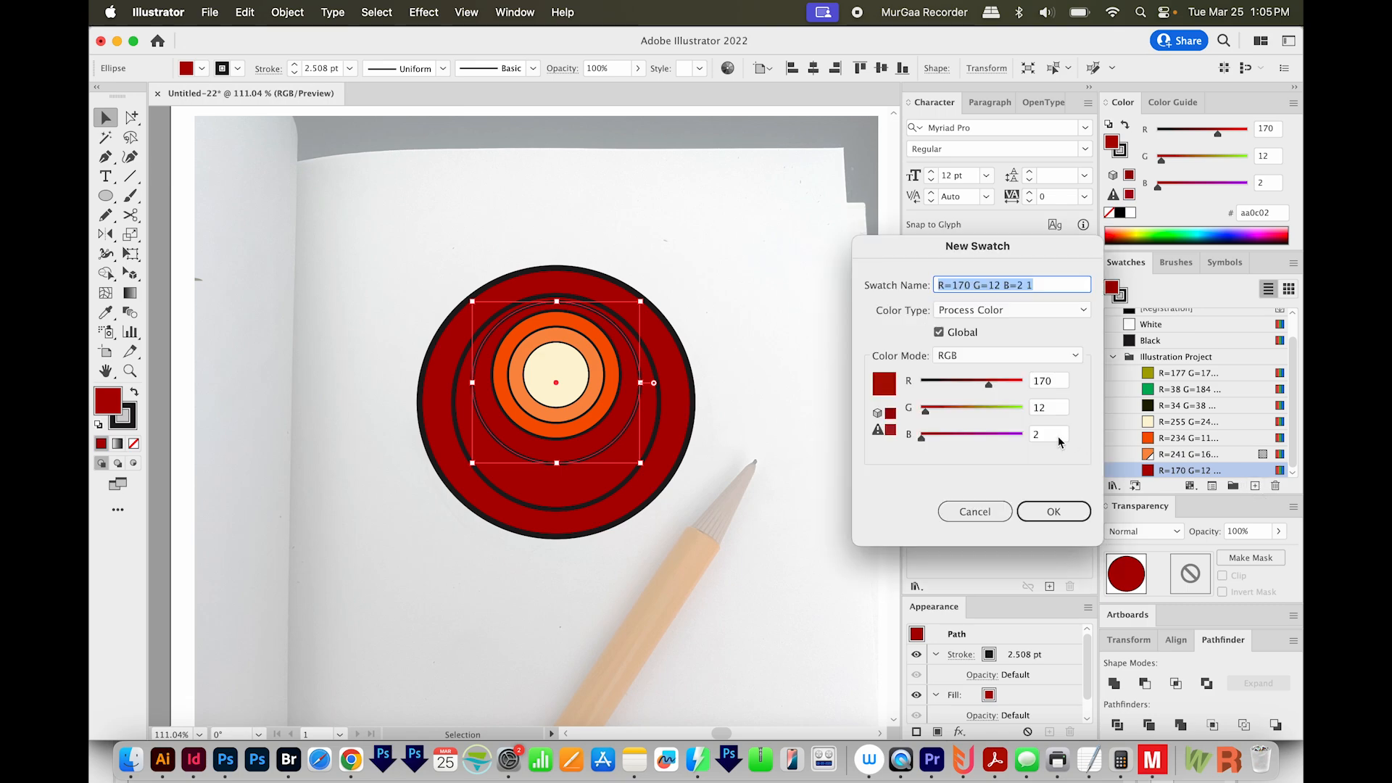
pyautogui.moveTo(991, 385); pyautogui.dragTo(978, 411)
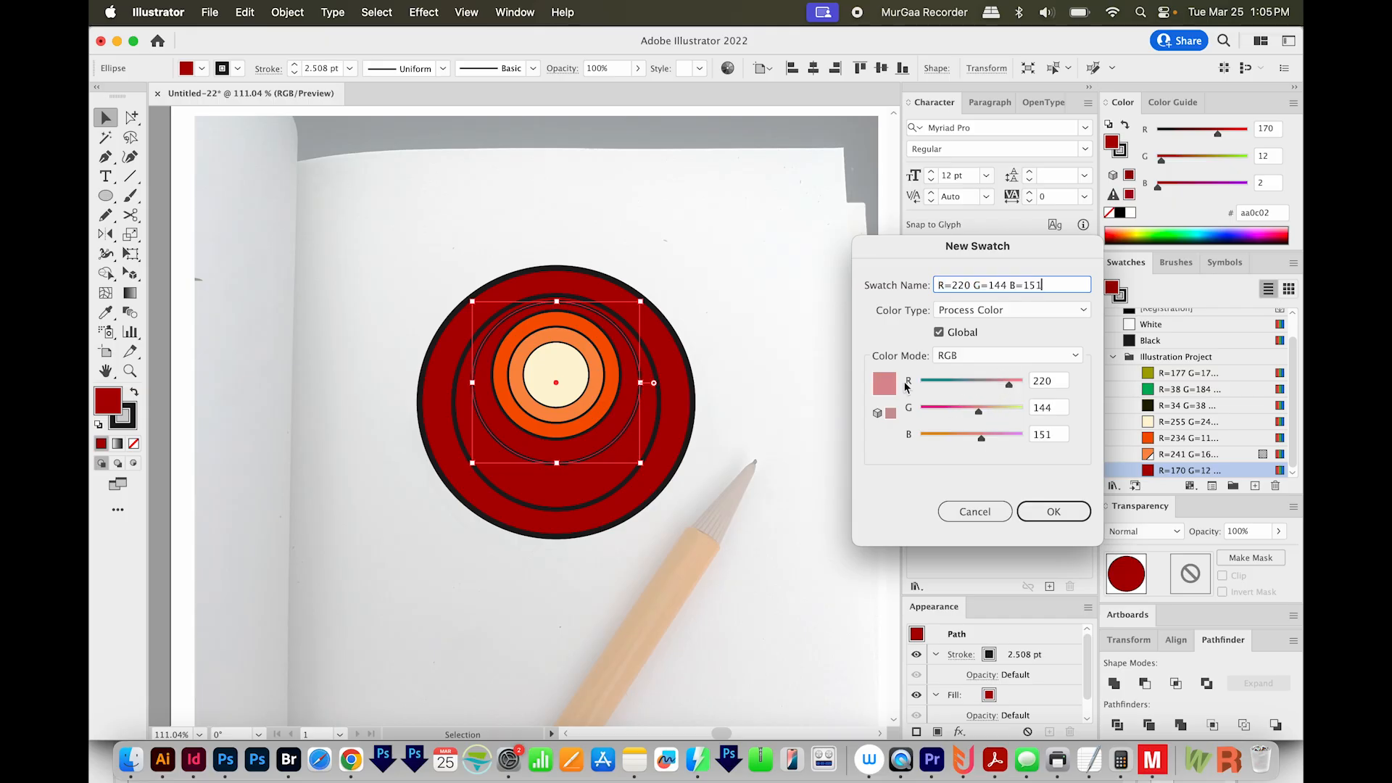
pyautogui.moveTo(977, 412); pyautogui.dragTo(952, 417)
pyautogui.click(1053, 511)
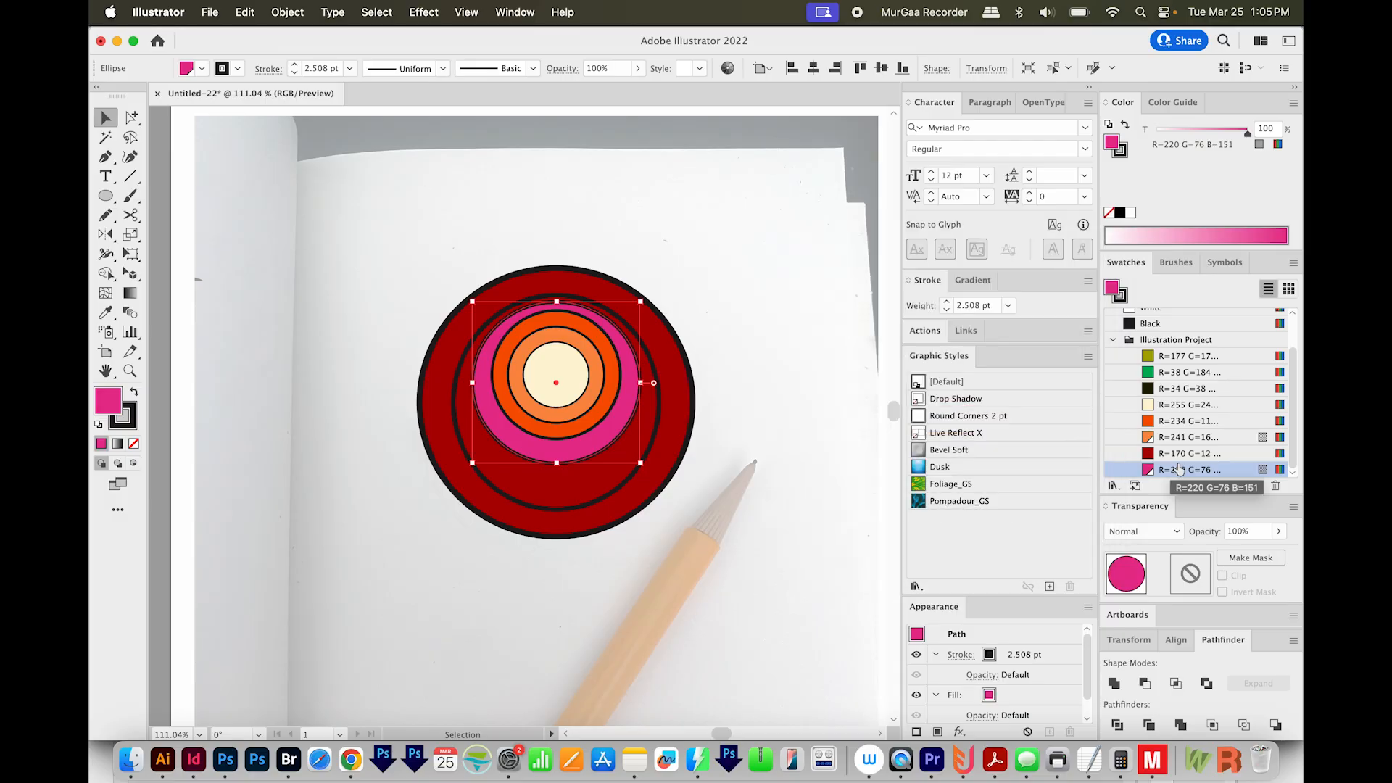
# Create a crimson global swatch R=210 G=27 B=93 based on the pink swatch
pyautogui.click(1256, 488)
pyautogui.moveTo(952, 411); pyautogui.dragTo(957, 443)
pyautogui.click(1053, 511)
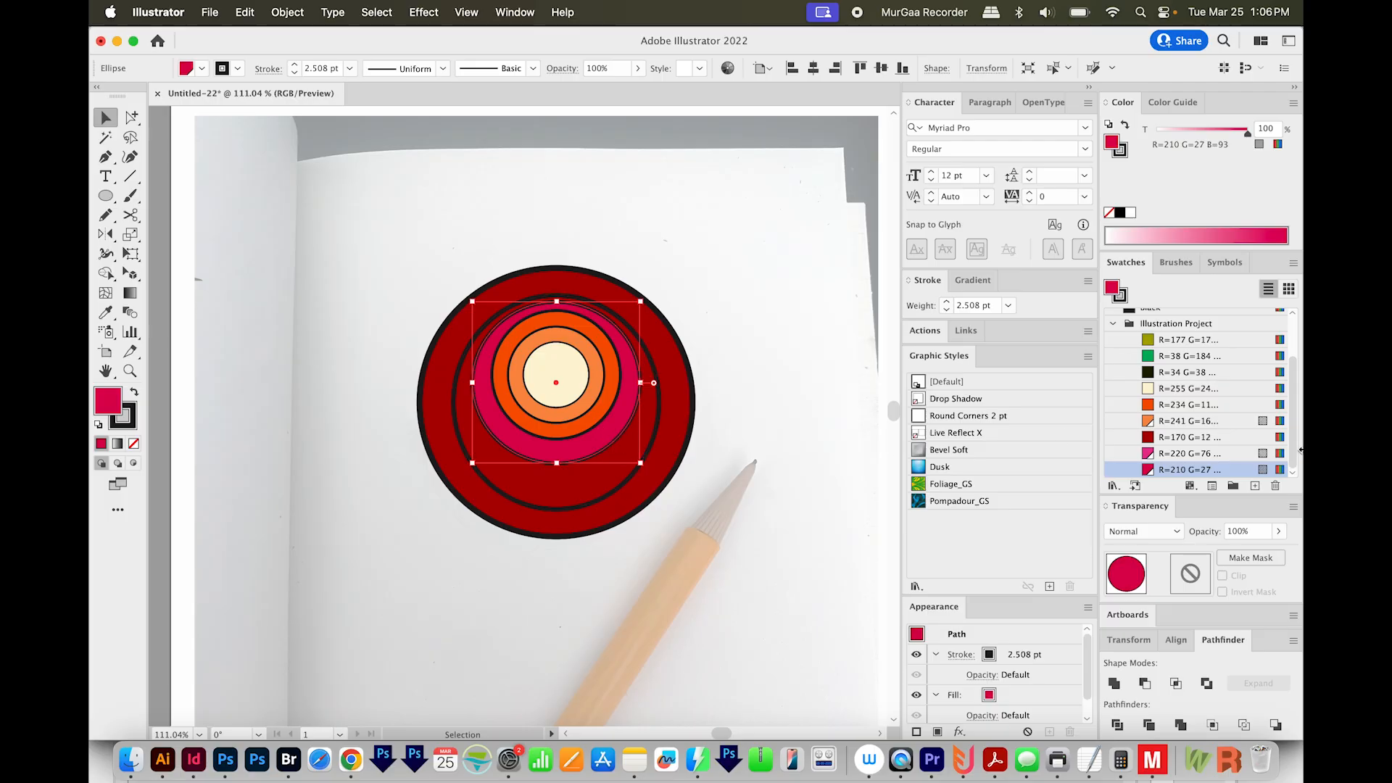
# Fill the fourth circle with the pink R=220 G=76 B=151 swatch and the fifth circle with the crimson R=210 G=27 B=93 swatch
pyautogui.click(1163, 455)
pyautogui.click(580, 486)
pyautogui.click(1169, 468)
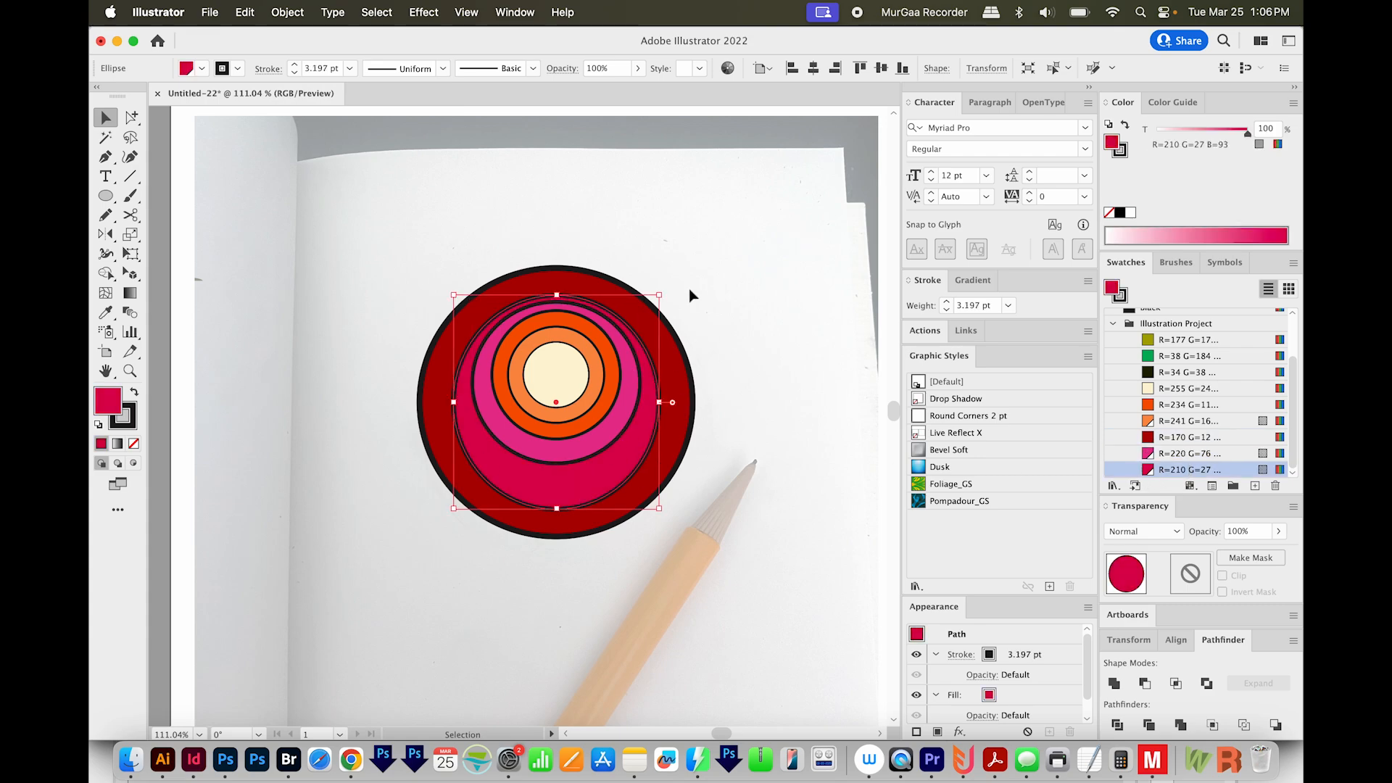
# Remove the black stroke from all of the circles
pyautogui.click(732, 276)
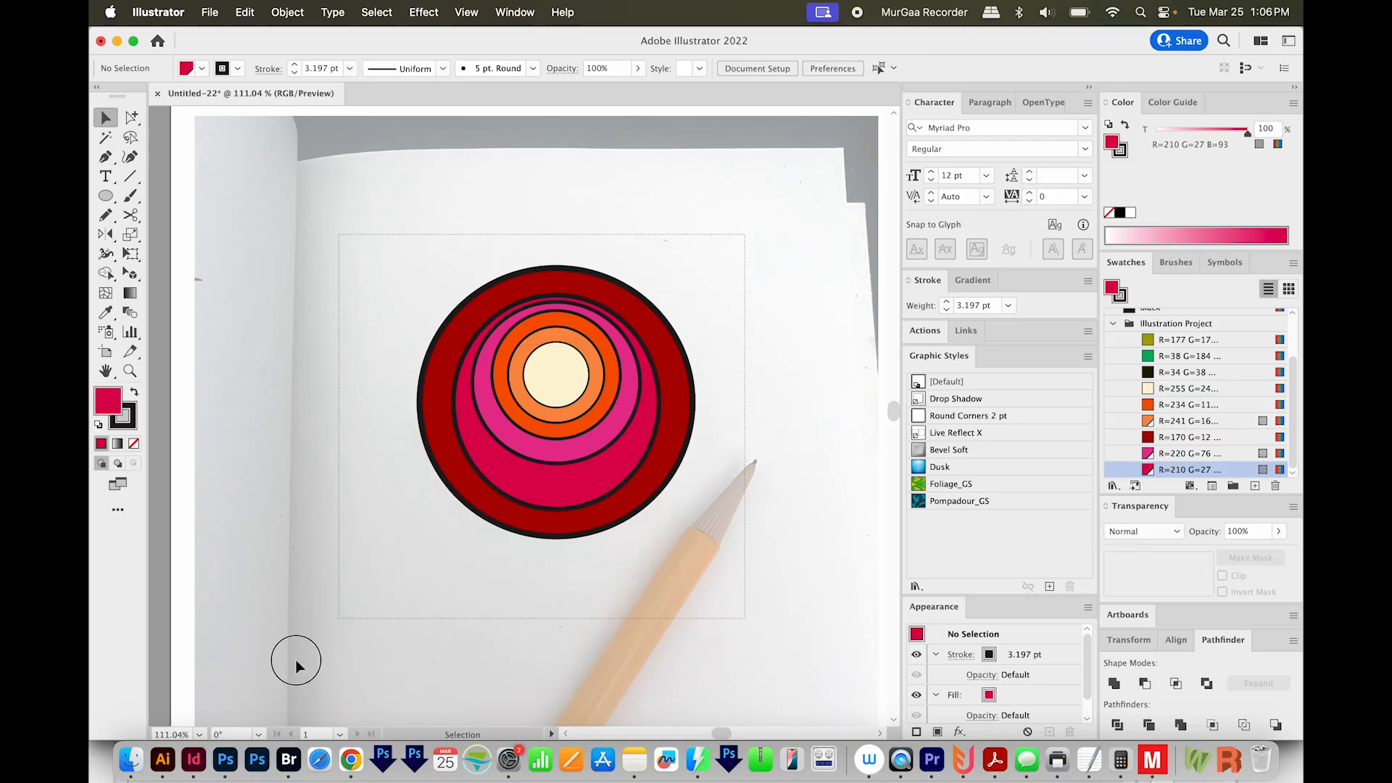
pyautogui.press('super+a')
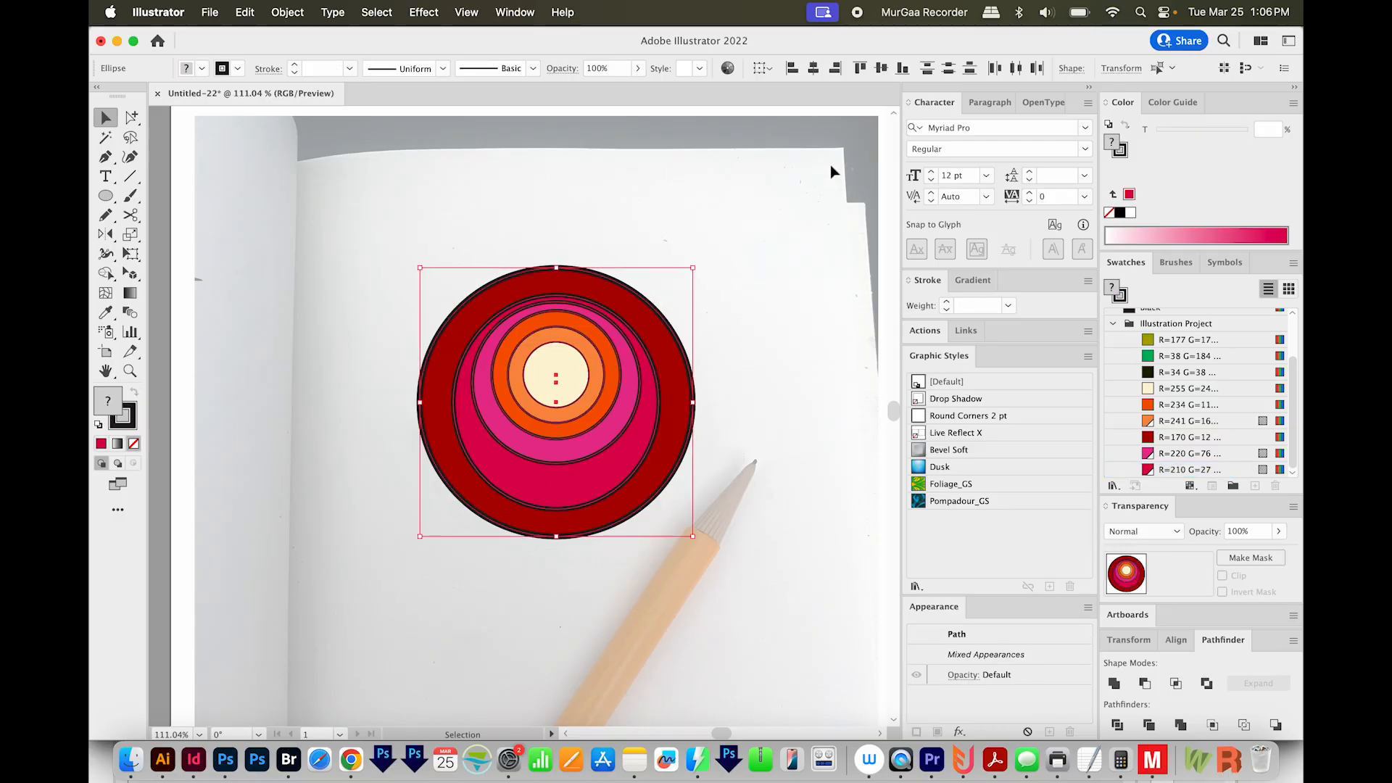
pyautogui.press('x')
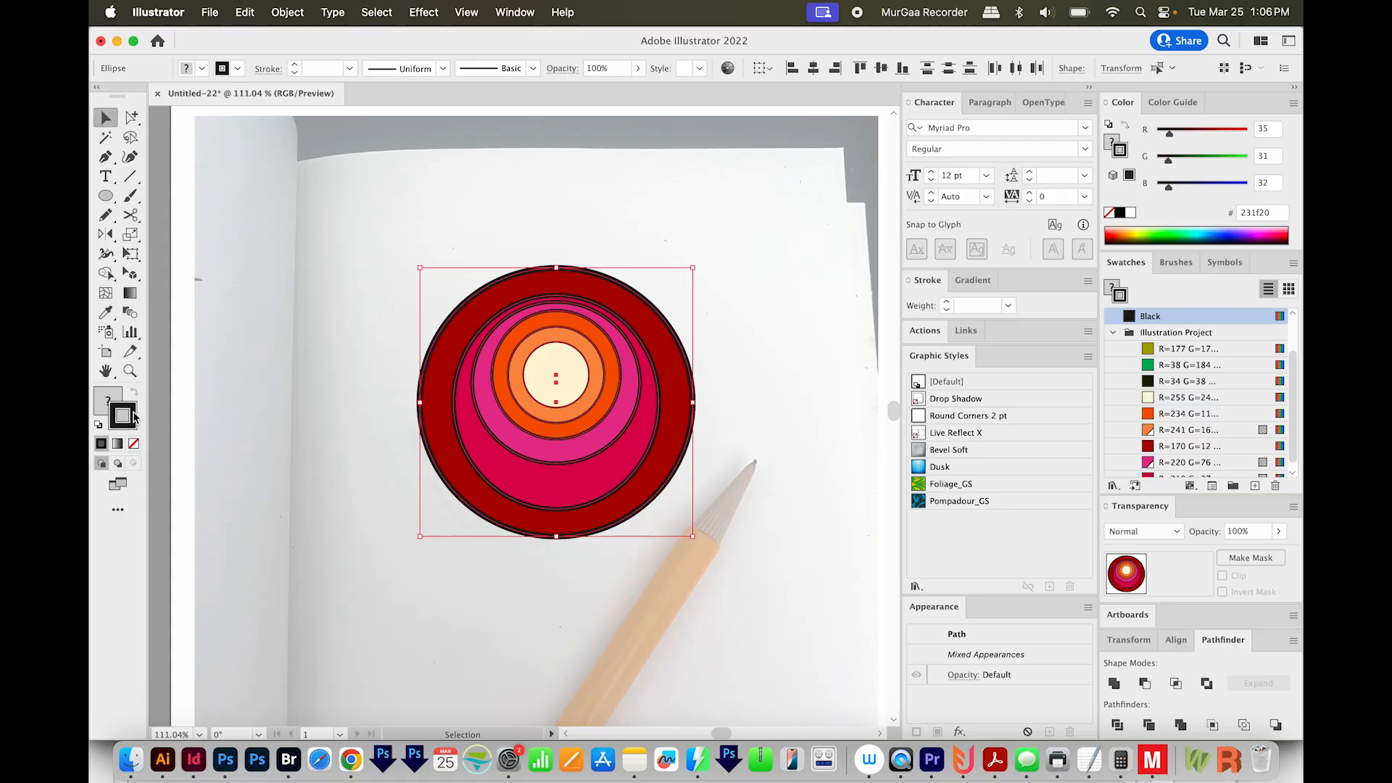
pyautogui.press('/')
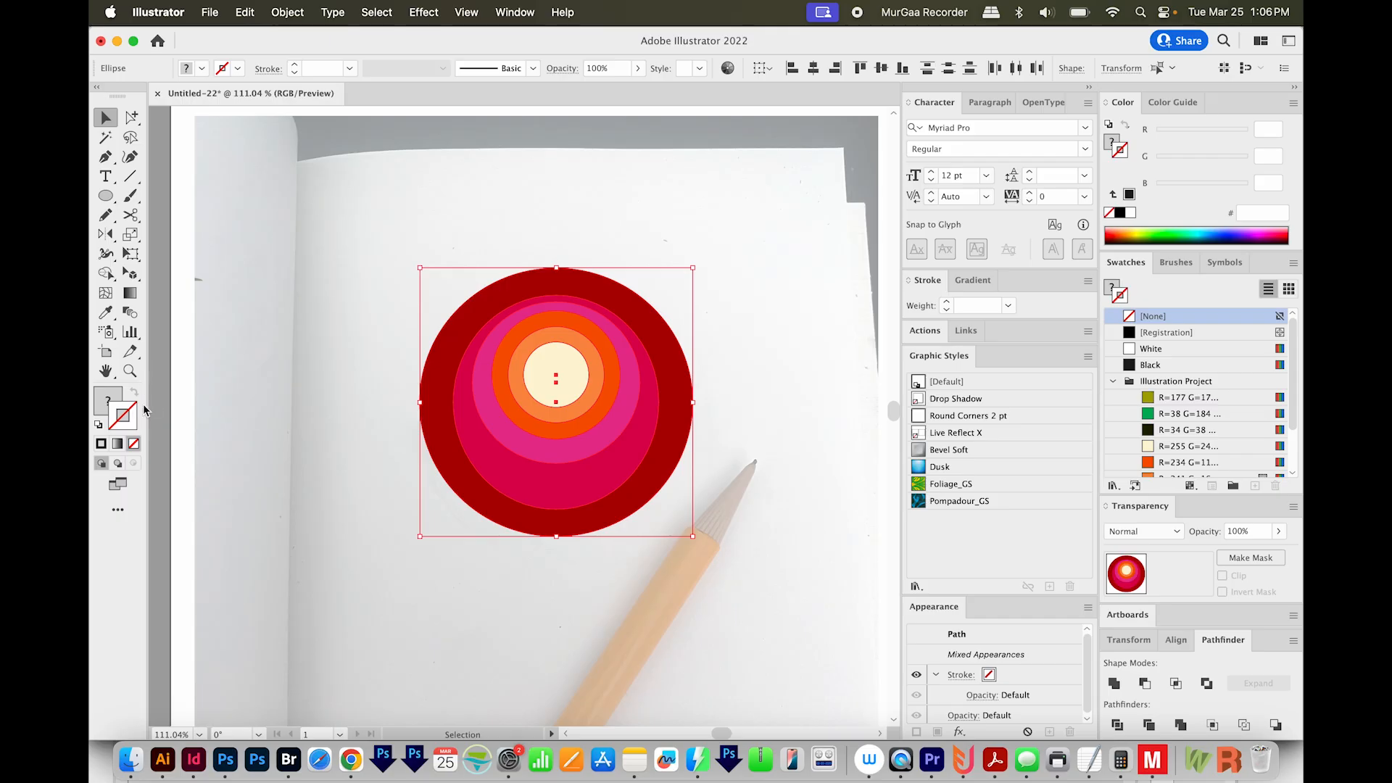
# Group all the colored circles and hide them to expose the pencil sketch underneath
pyautogui.moveTo(737, 305); pyautogui.dragTo(502, 477)
pyautogui.press('a')
pyautogui.press('super+g')
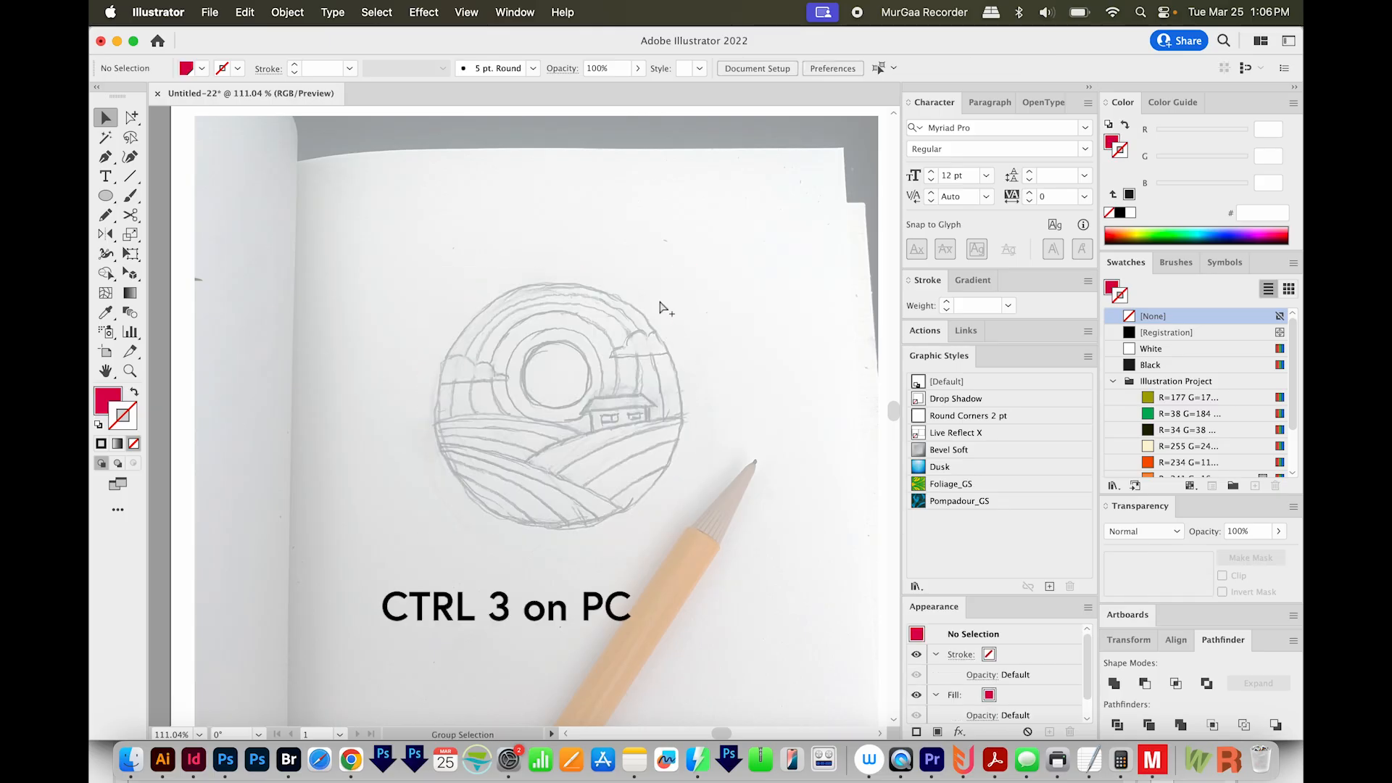
# Draw a rectangle about 42 × 20 pt over the sketched house's walls and a wider, shallower rectangle over its roof
pyautogui.scroll(3, 662, 305)
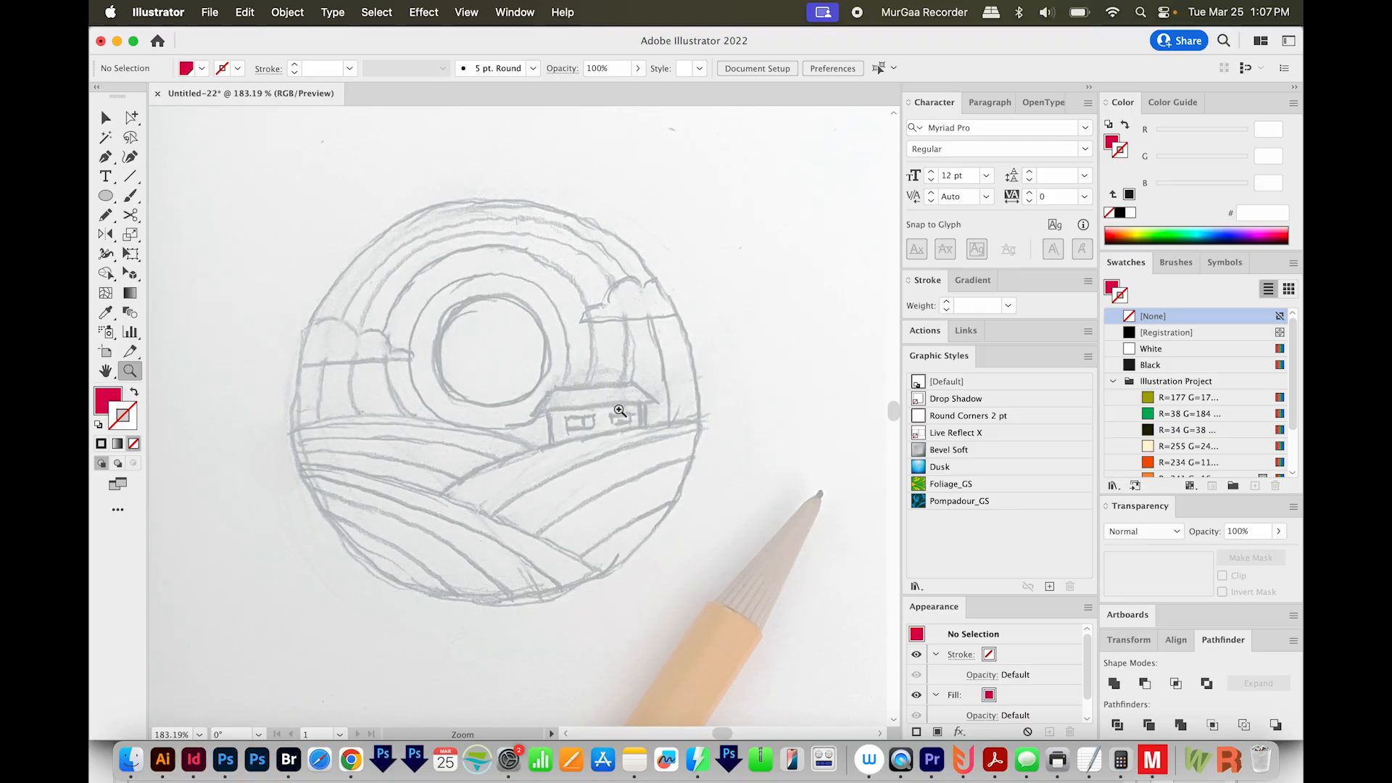
pyautogui.press('m')
pyautogui.moveTo(551, 405); pyautogui.dragTo(648, 446)
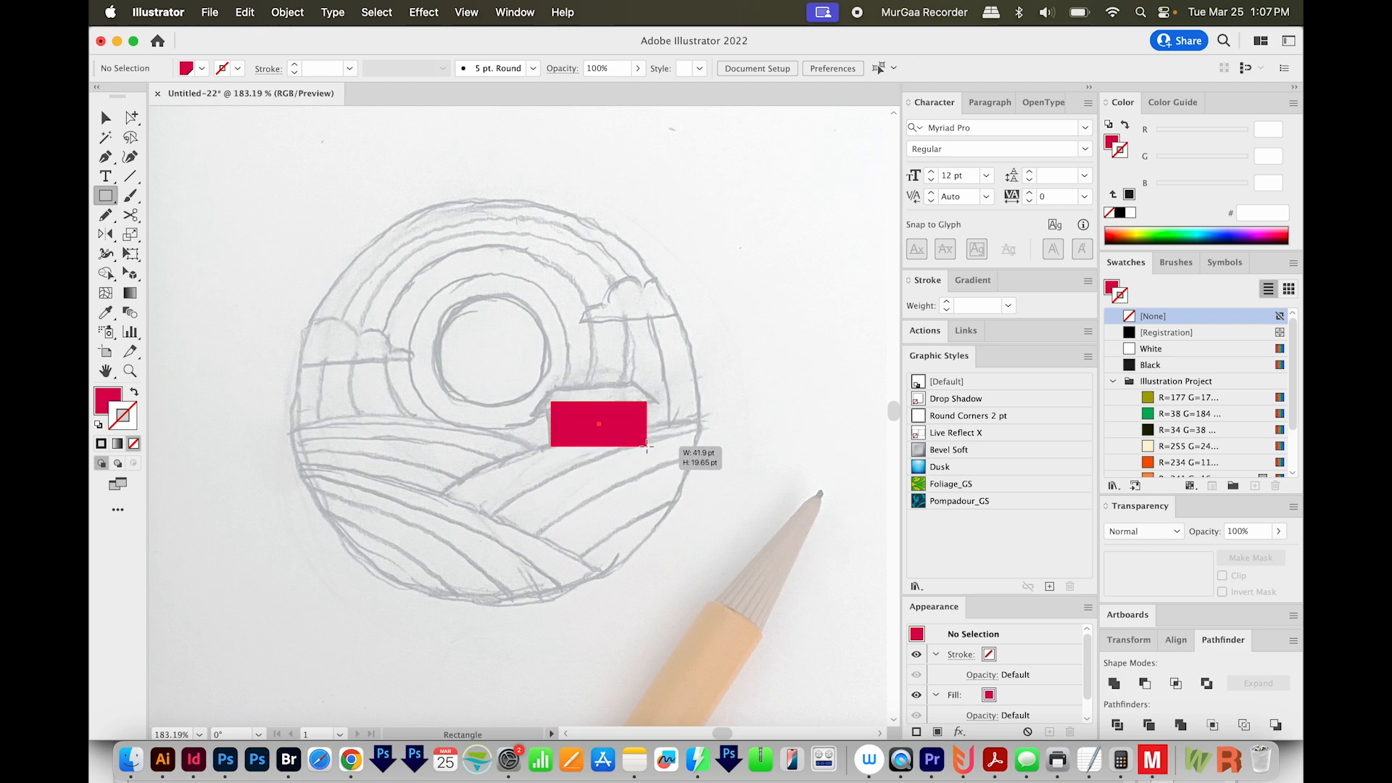
pyautogui.moveTo(534, 388); pyautogui.dragTo(665, 408)
# Align the house's wall and roof rectangles horizontally by their centers
pyautogui.press('v')
pyautogui.moveTo(665, 345); pyautogui.dragTo(578, 476)
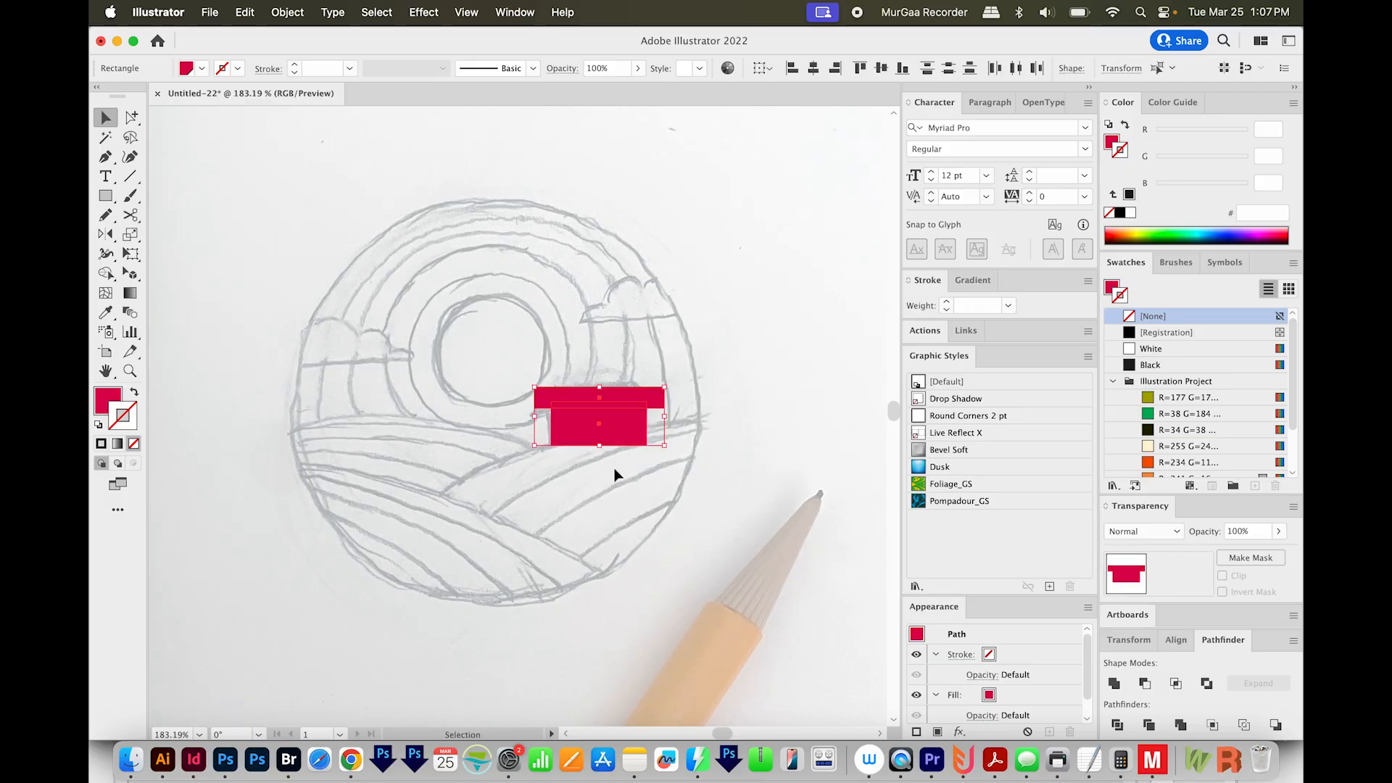
pyautogui.click(814, 68)
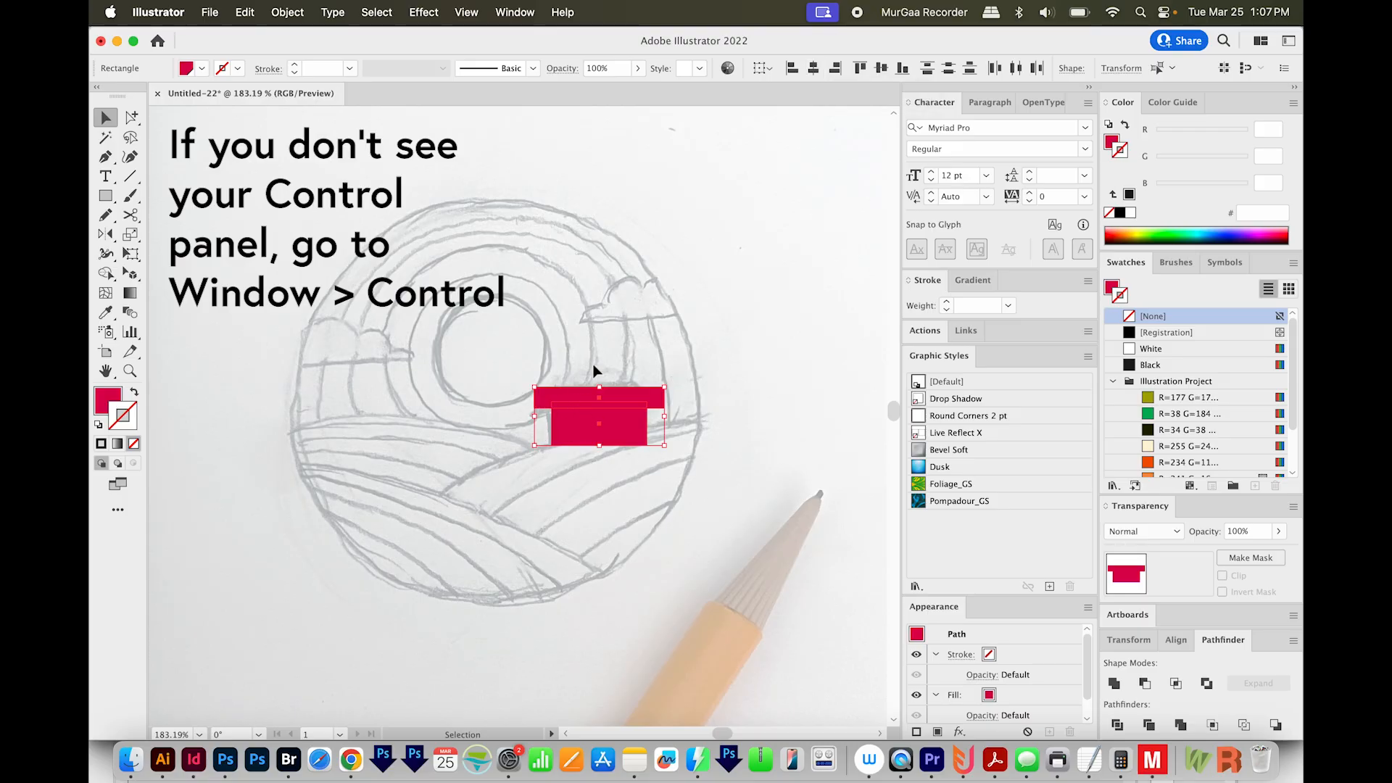
# Scale the roof rectangle's two upper anchor points inward to taper the roof into a trapezoid
pyautogui.press('a')
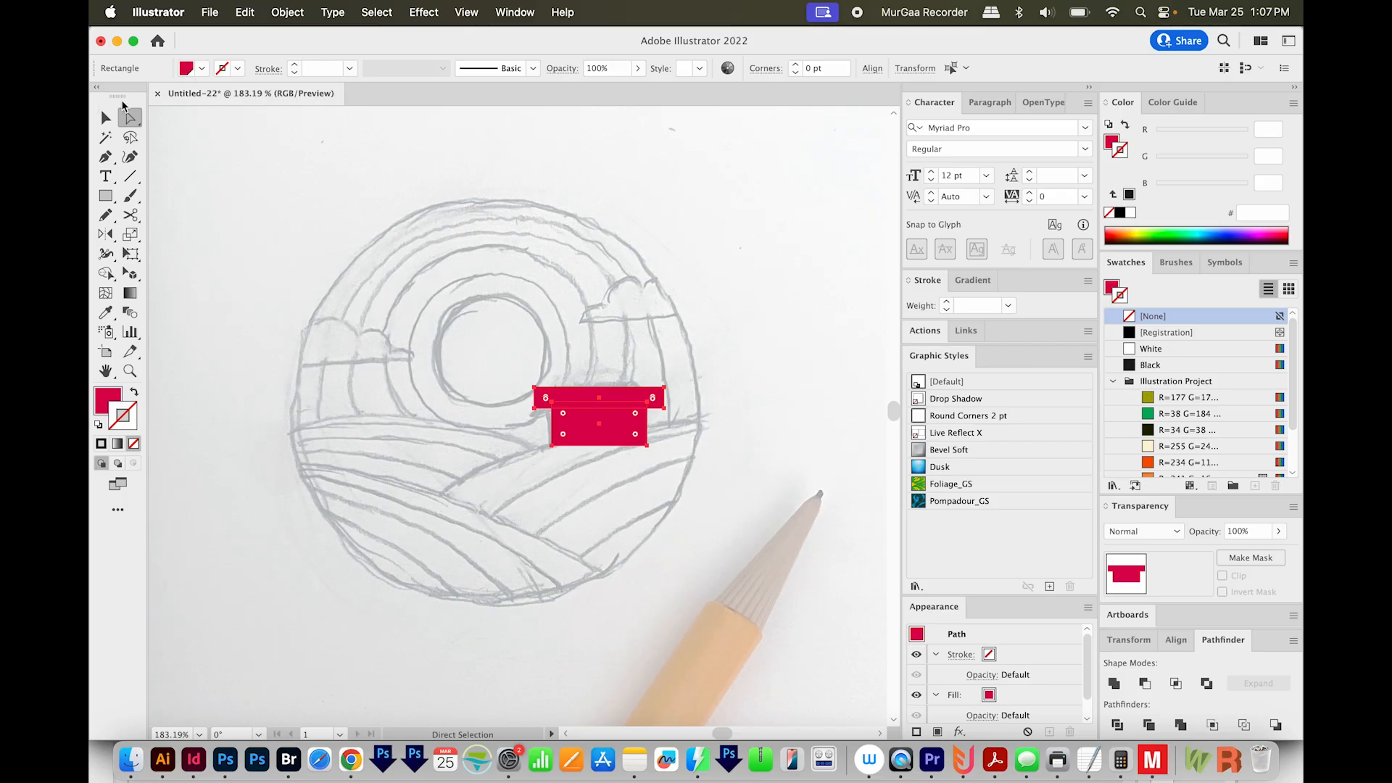
pyautogui.moveTo(700, 358); pyautogui.dragTo(515, 398)
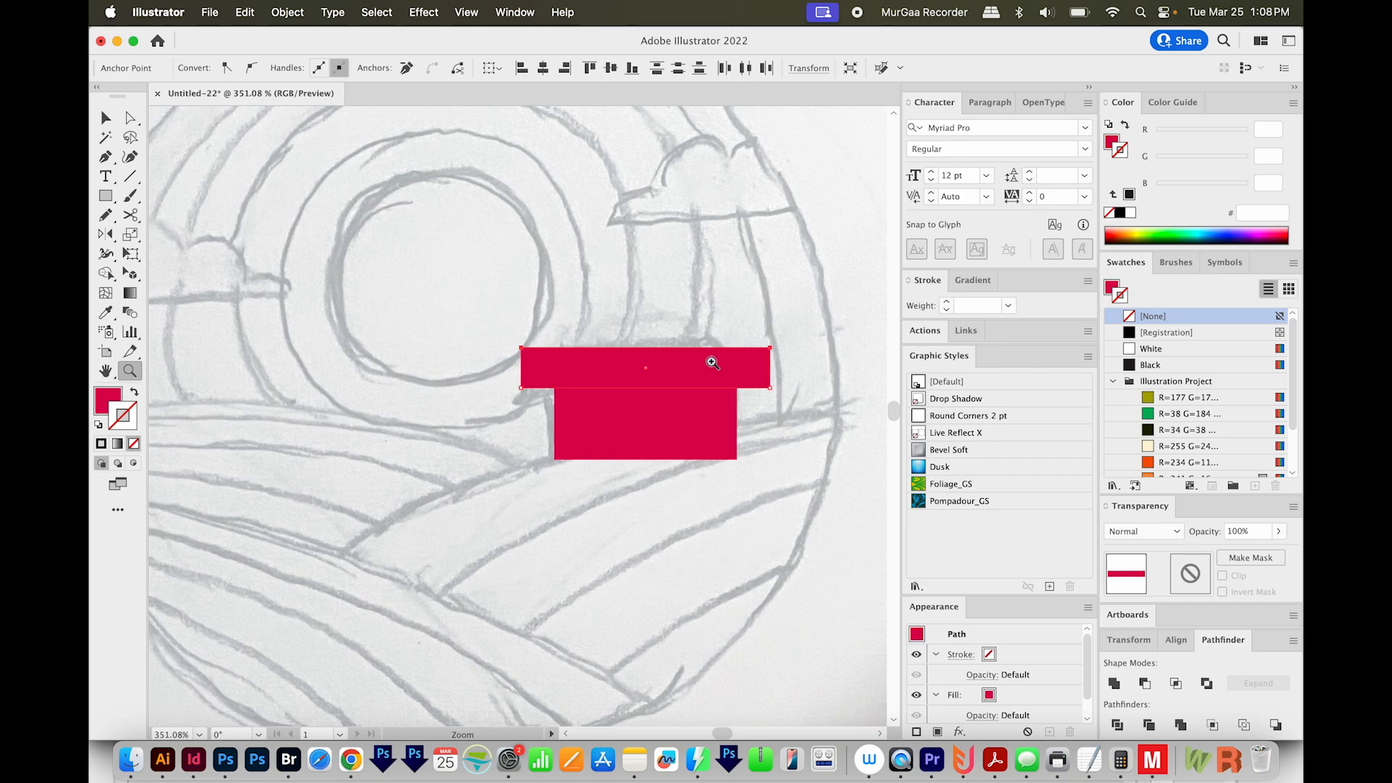
pyautogui.press('s')
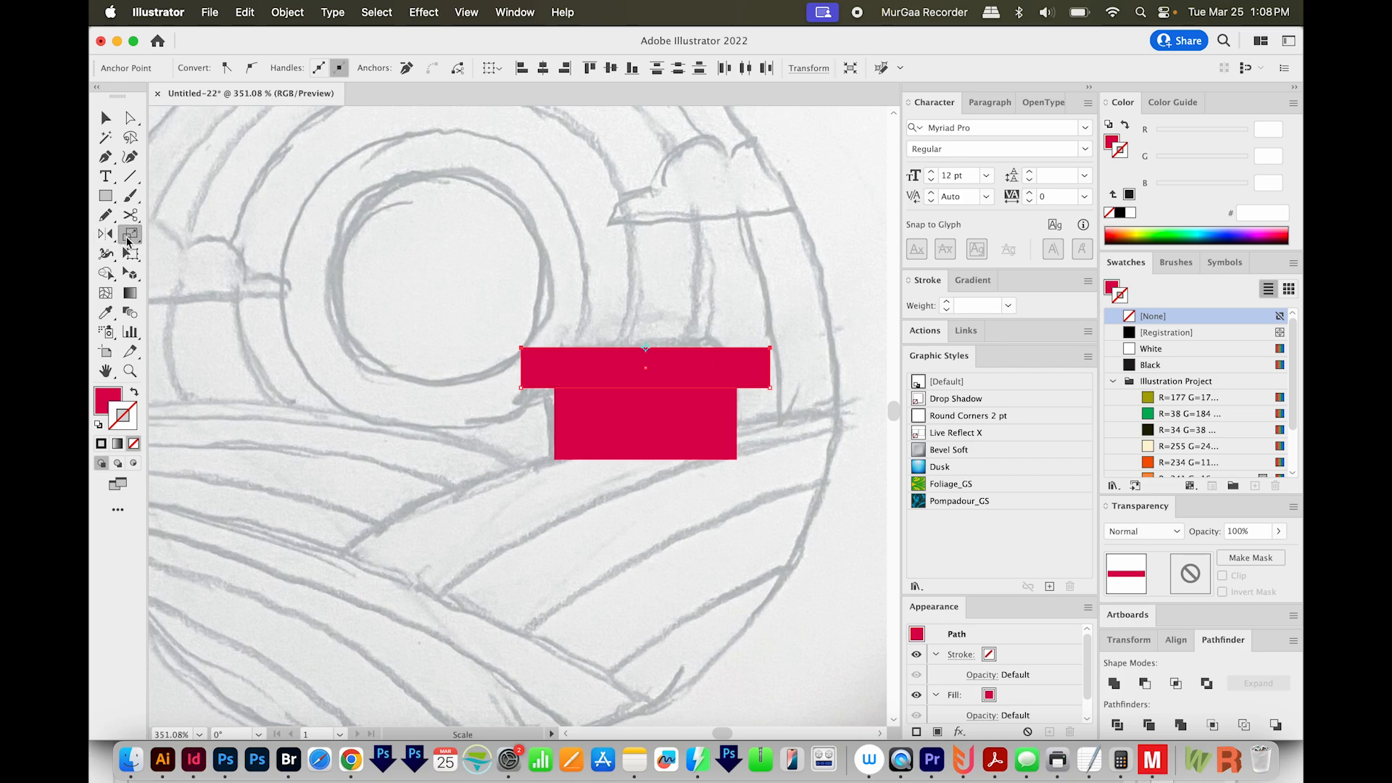
pyautogui.moveTo(521, 346); pyautogui.dragTo(553, 350)
pyautogui.press('v')
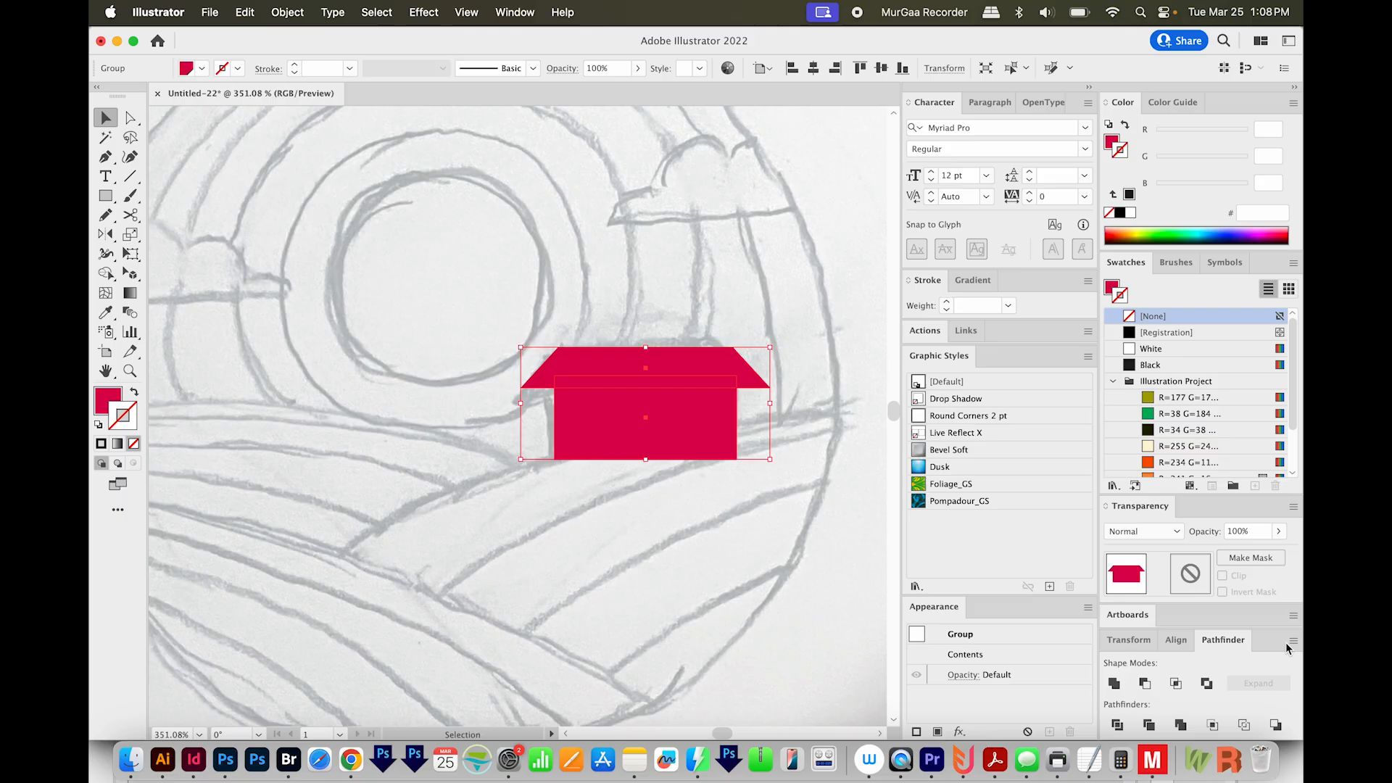
# Unite the house's roof and walls into a single shape and check its contour in outline view
pyautogui.click(1114, 683)
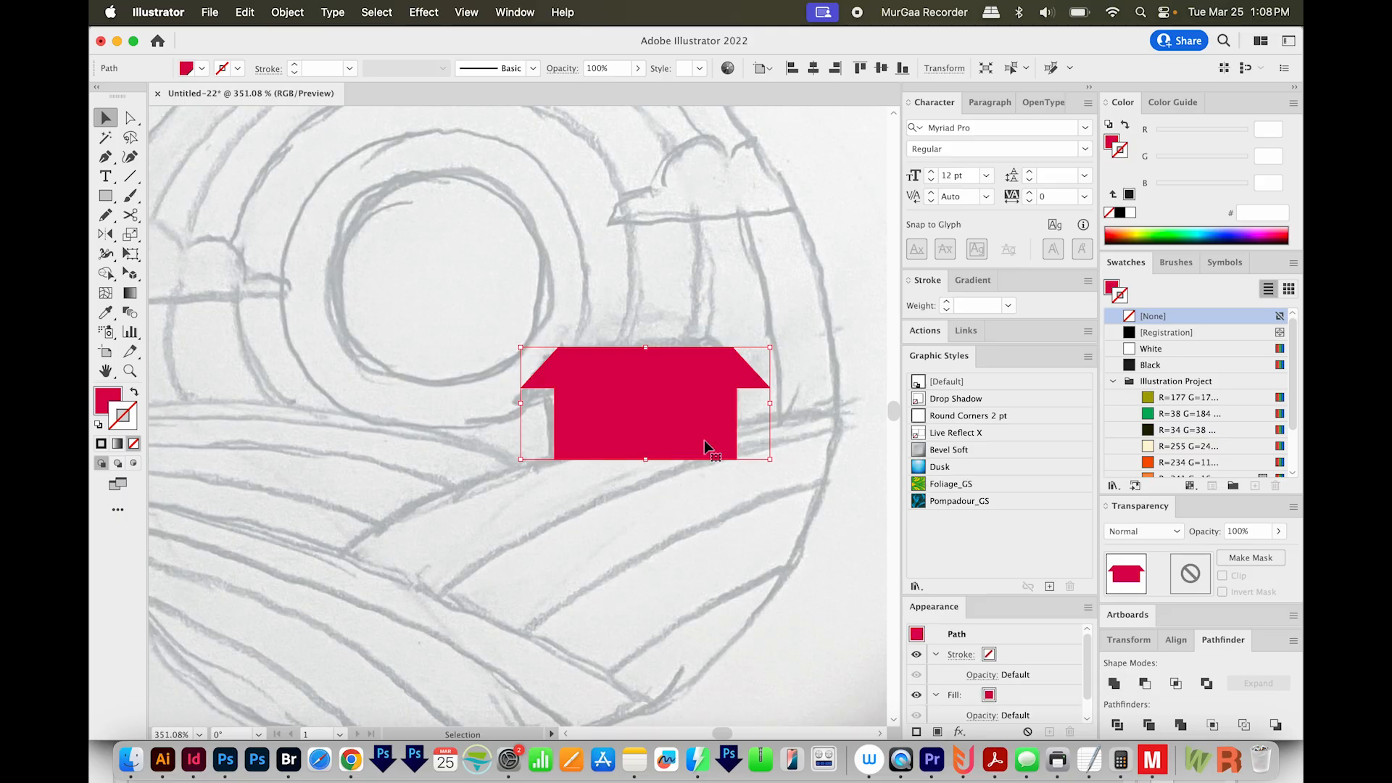
pyautogui.press('a')
pyautogui.press('super+y')
pyautogui.press('super+y')
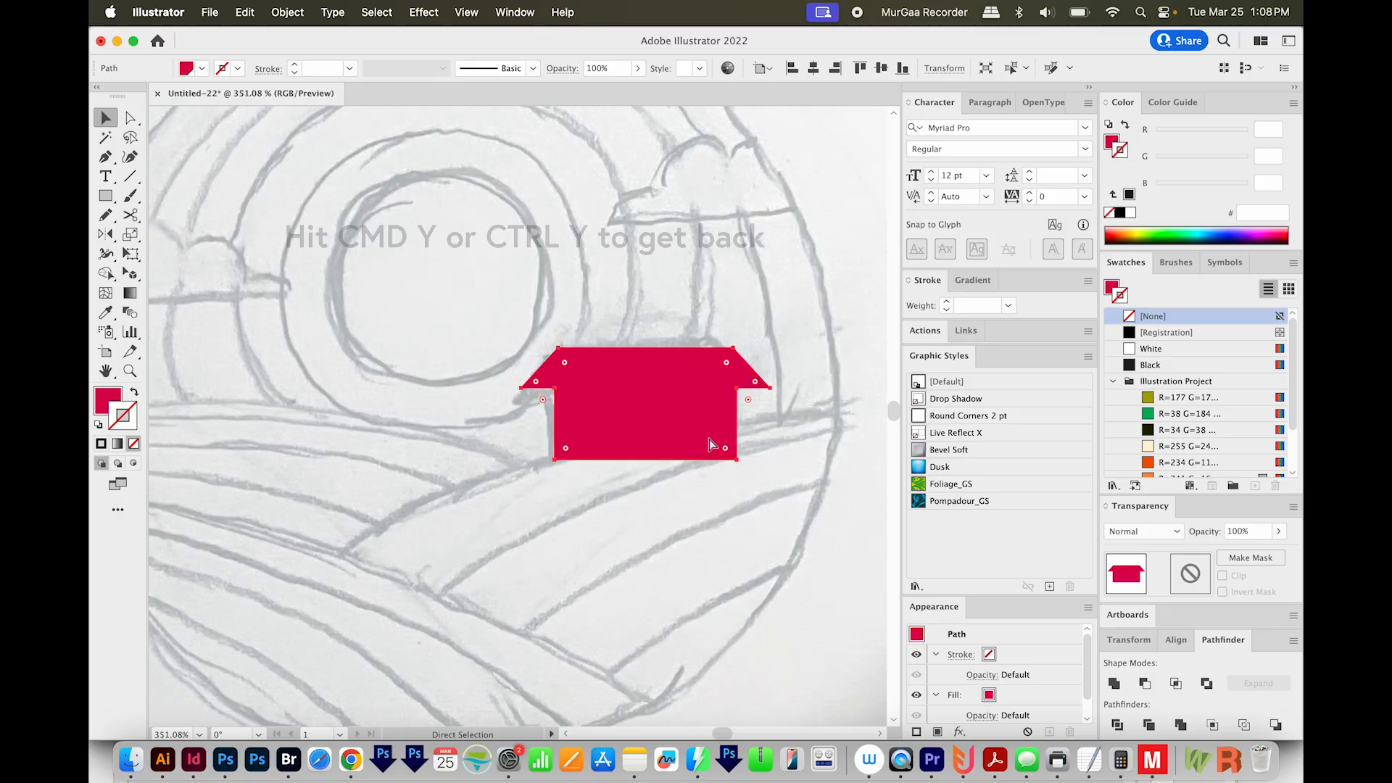
pyautogui.press('super+y')
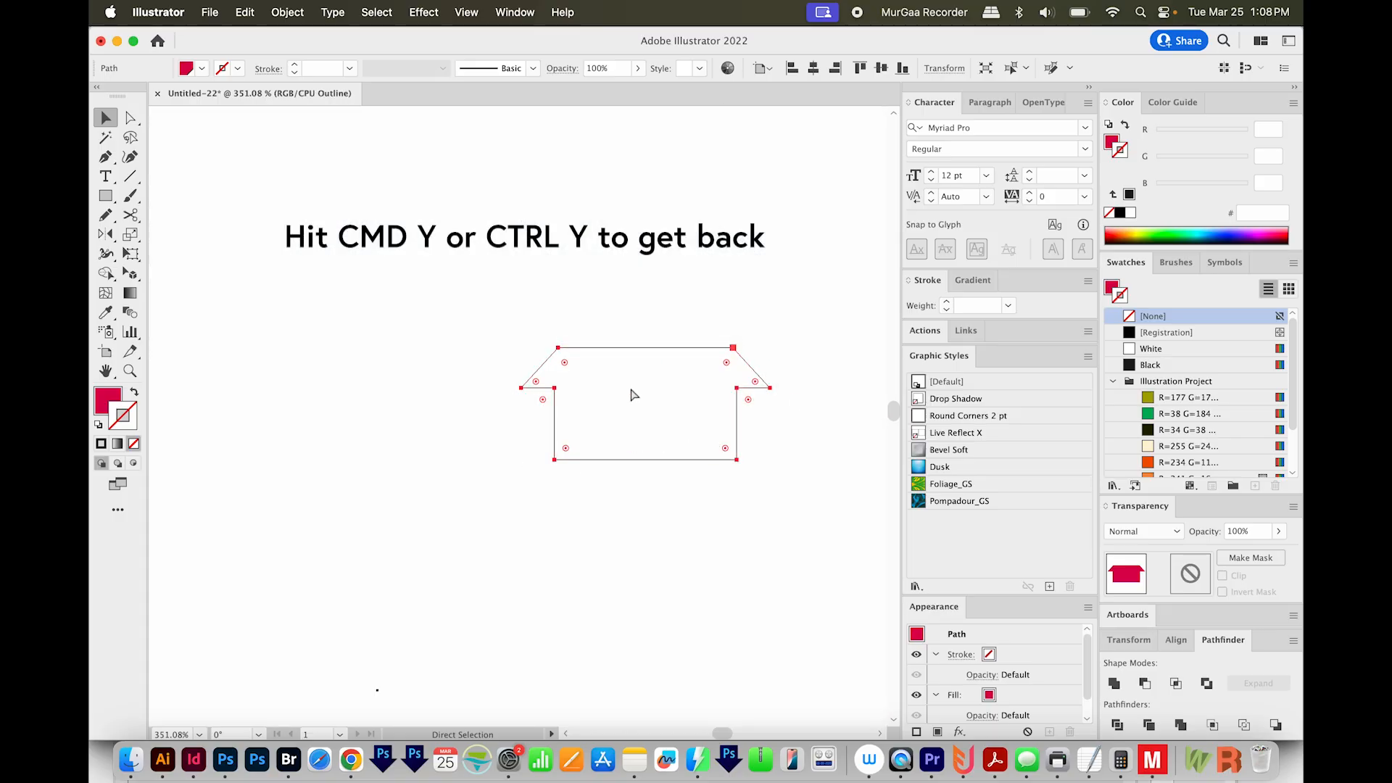
pyautogui.press('super+y')
pyautogui.press('v')
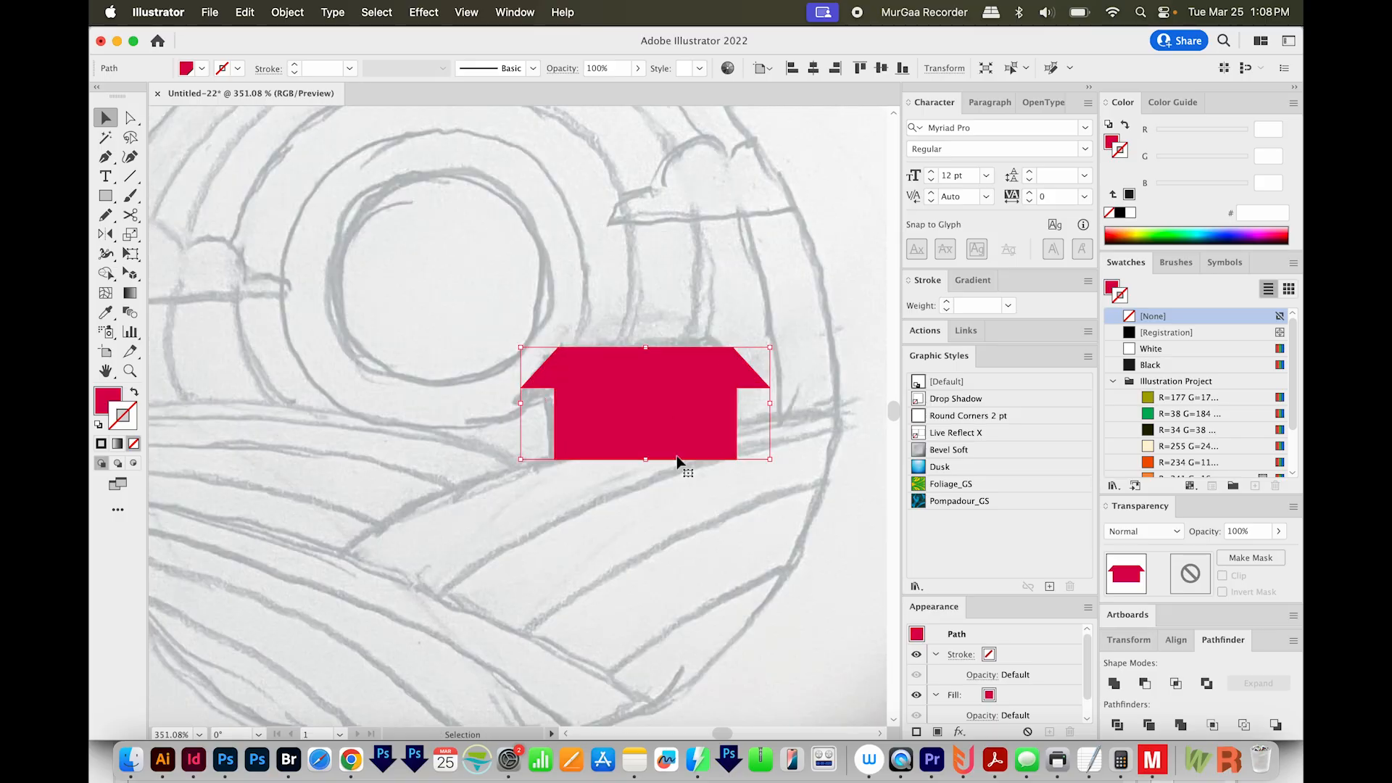
# Hide the house shape and draw a rectangle over the left sketched window, with a narrower copy over the right window
pyautogui.press('super+3')
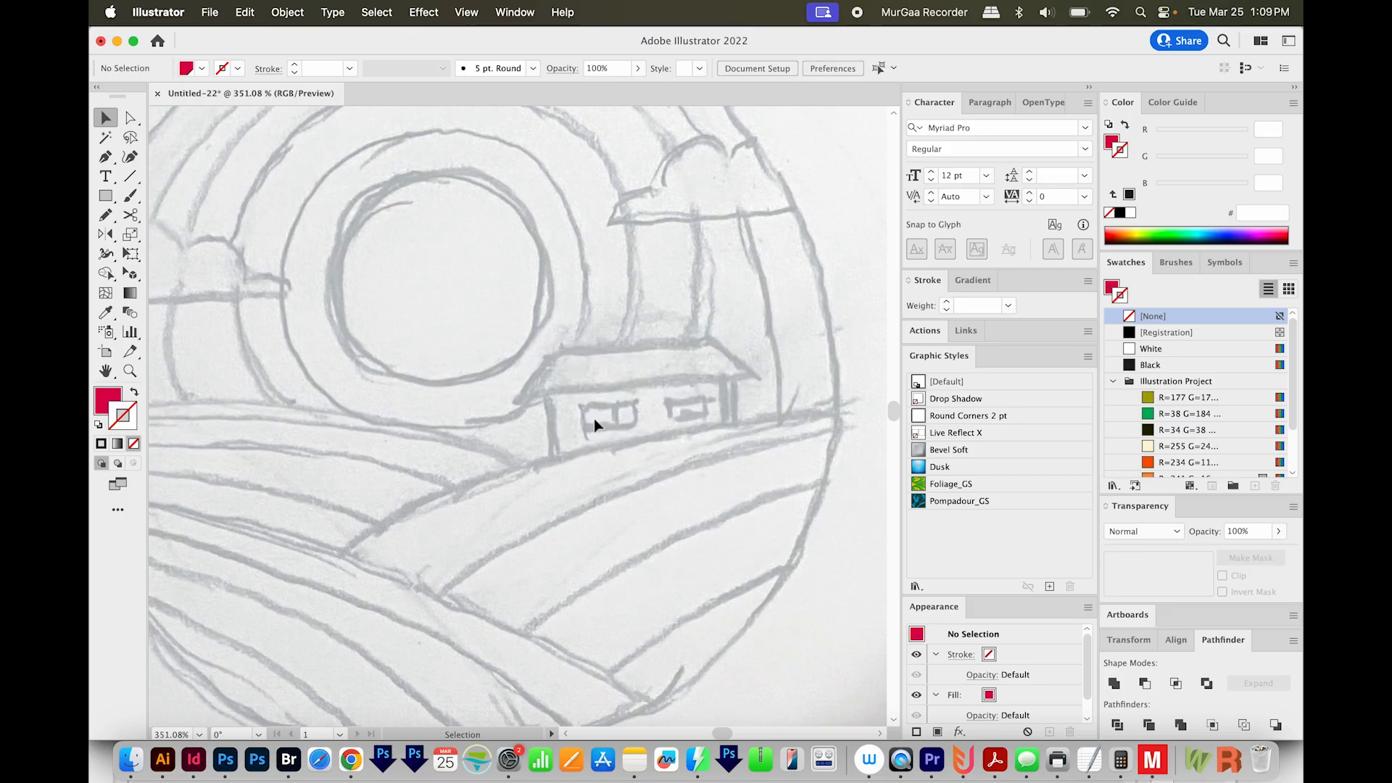
pyautogui.press('m')
pyautogui.moveTo(581, 402); pyautogui.dragTo(639, 427)
pyautogui.press('v')
pyautogui.moveTo(594, 421); pyautogui.dragTo(714, 421)
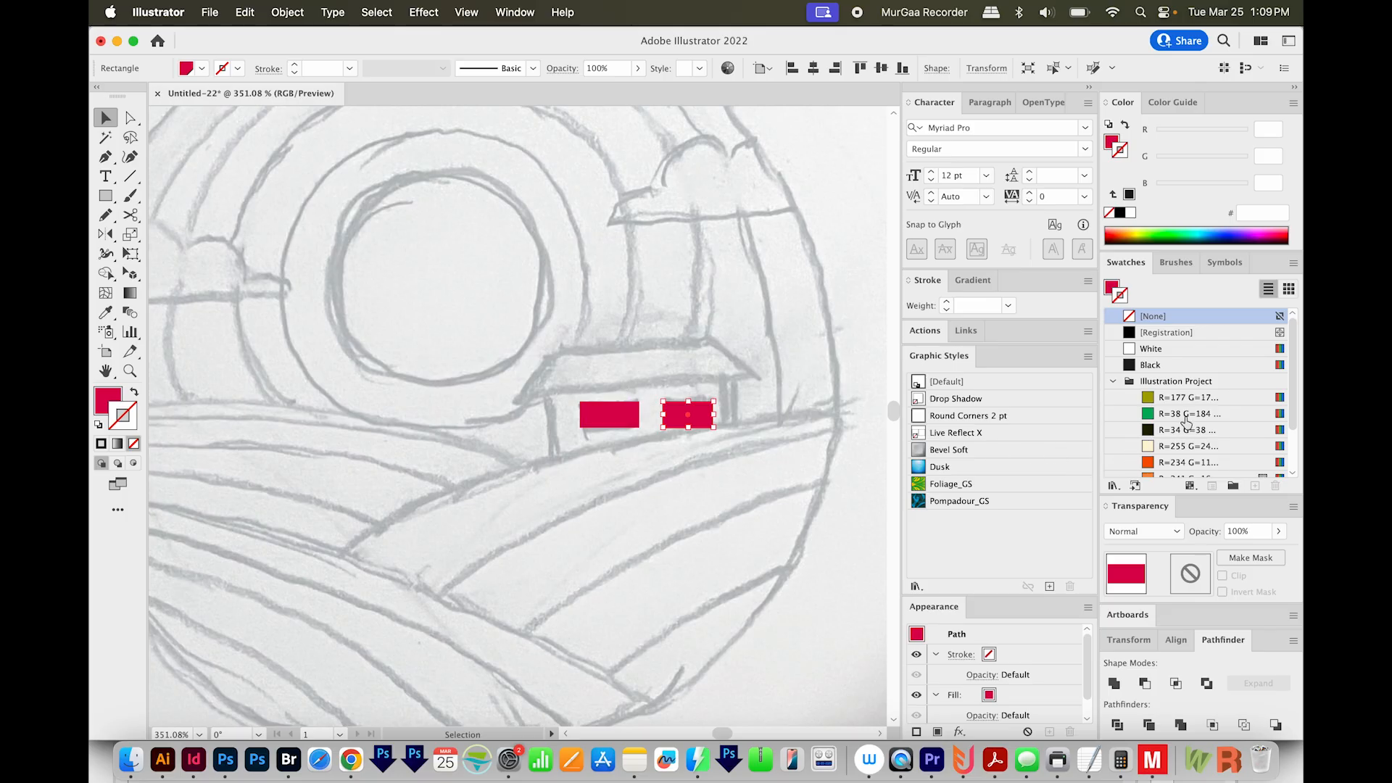
pyautogui.click(619, 450)
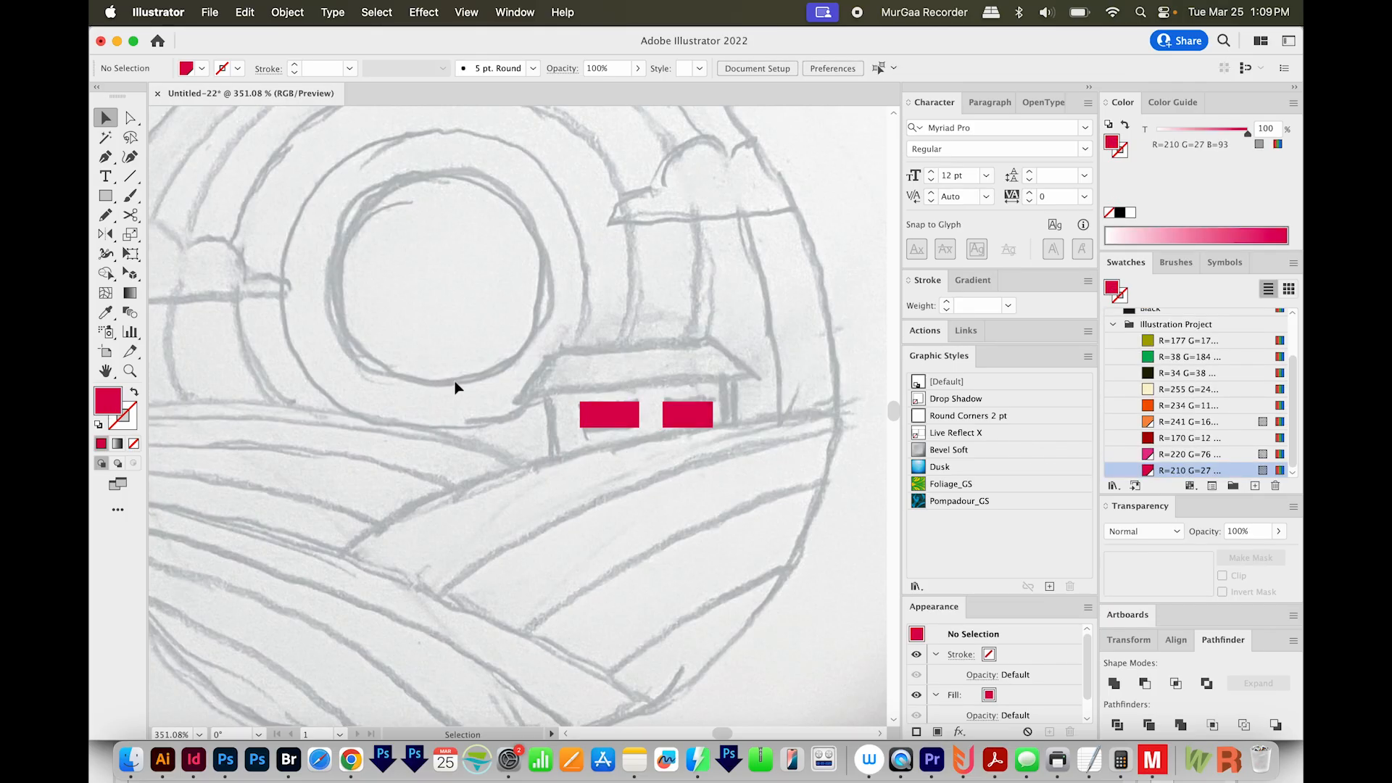
# Split the left window into two panes by drawing a narrow green vertical bar across its middle and cutting it out with Shape Builder
pyautogui.click(1175, 358)
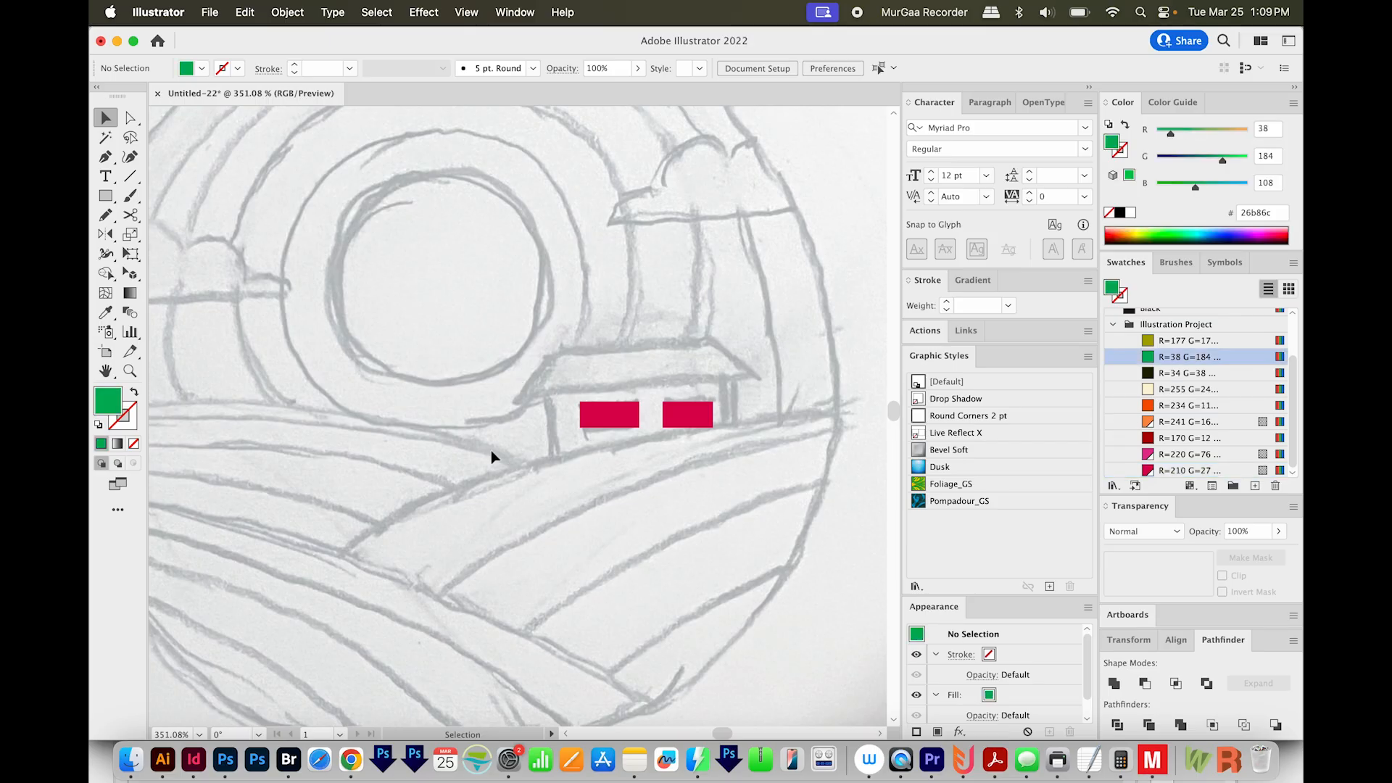
pyautogui.press('m')
pyautogui.moveTo(605, 395); pyautogui.dragTo(614, 439)
pyautogui.moveTo(614, 439); pyautogui.dragTo(615, 439)
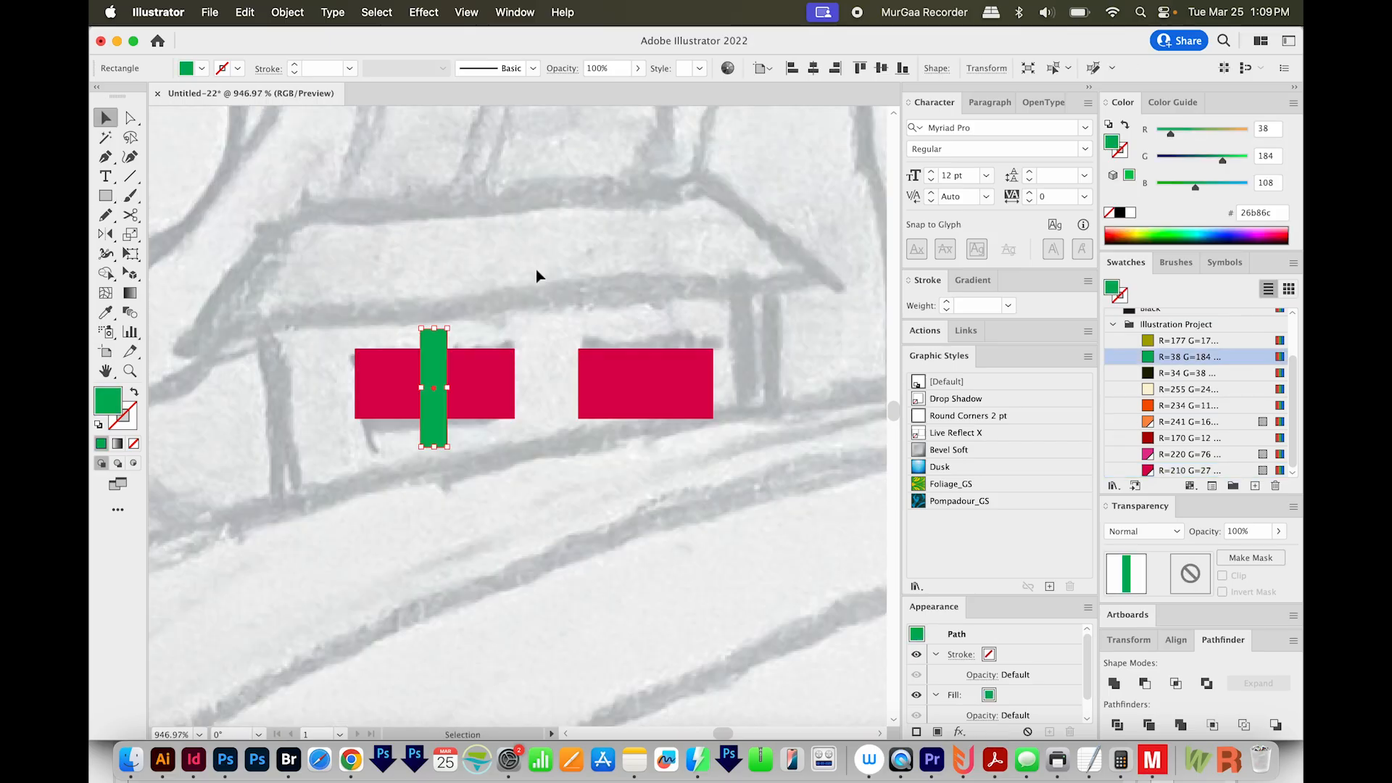
pyautogui.moveTo(536, 272); pyautogui.dragTo(328, 470)
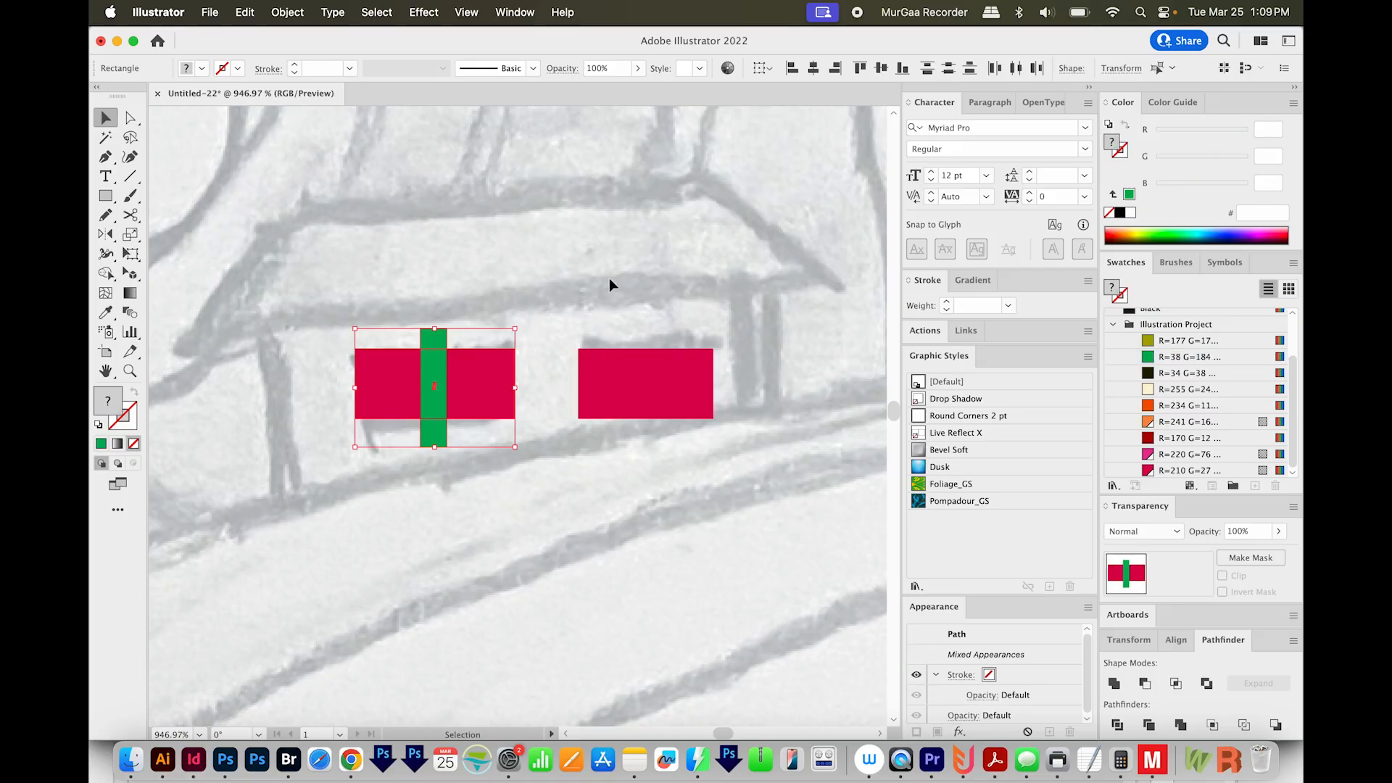
pyautogui.hotkey('shift', 'm')
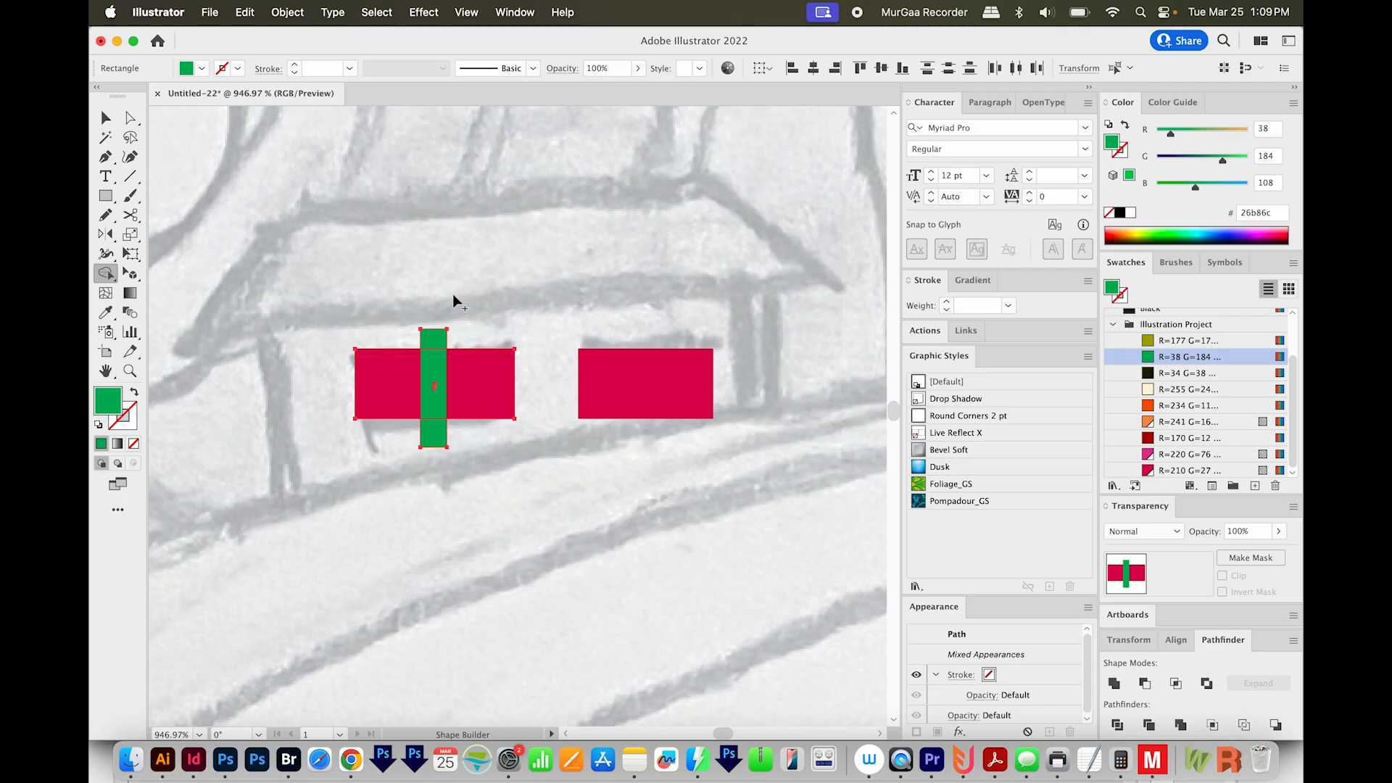
pyautogui.moveTo(435, 305); pyautogui.dragTo(436, 496)
# Fill all the window shapes with the green R=38 G=184 B=108 swatch and show all hidden objects
pyautogui.moveTo(752, 402); pyautogui.dragTo(561, 491)
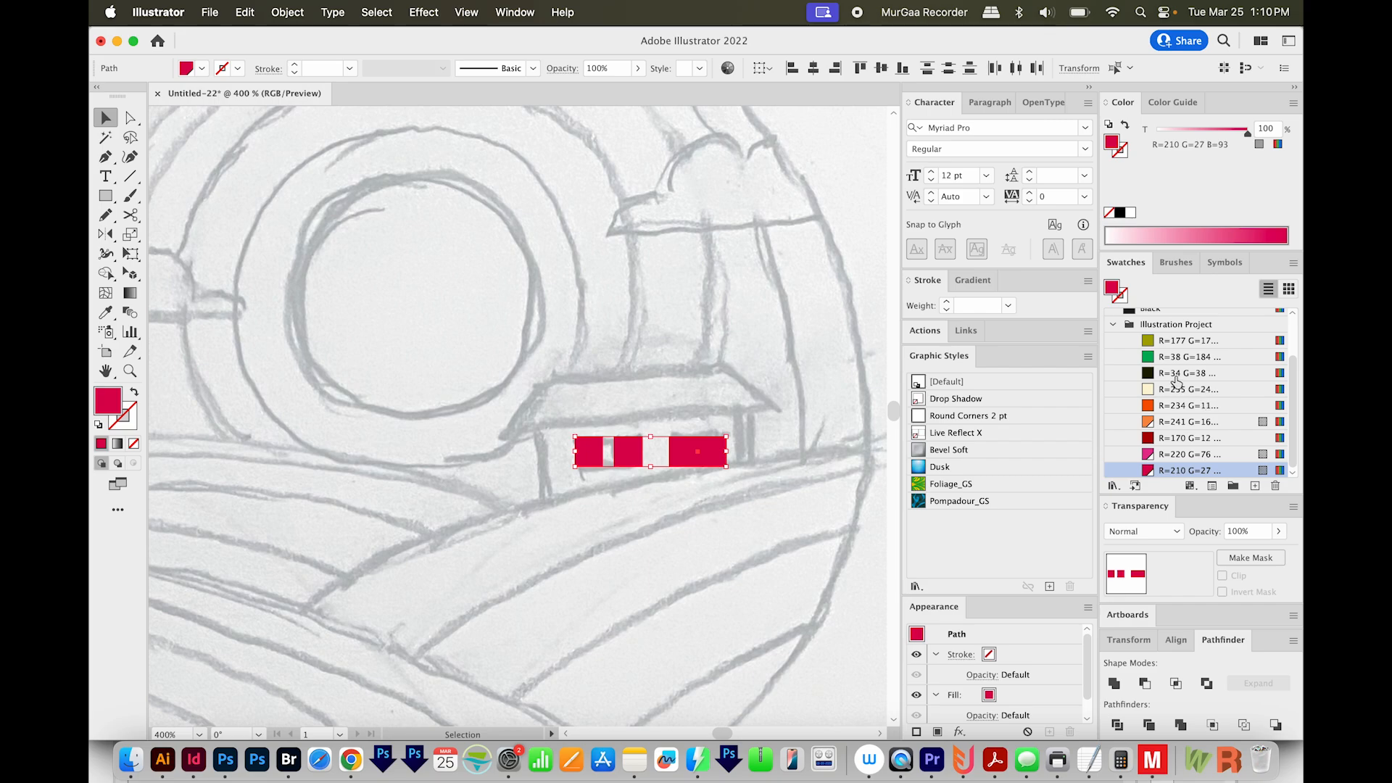
pyautogui.click(1168, 357)
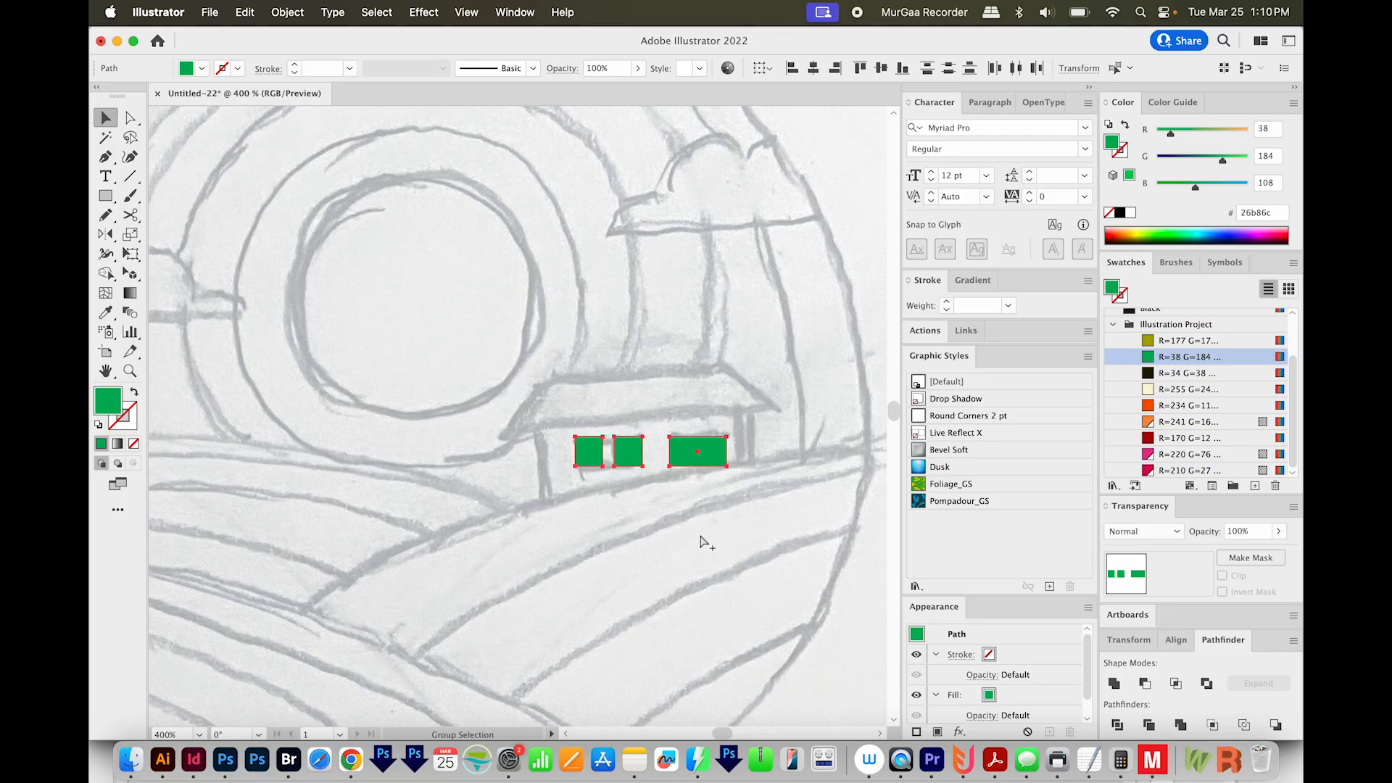
pyautogui.press('alt+super+3')
# Hide only the group of colored circles behind the house
pyautogui.moveTo(716, 370); pyautogui.dragTo(721, 387)
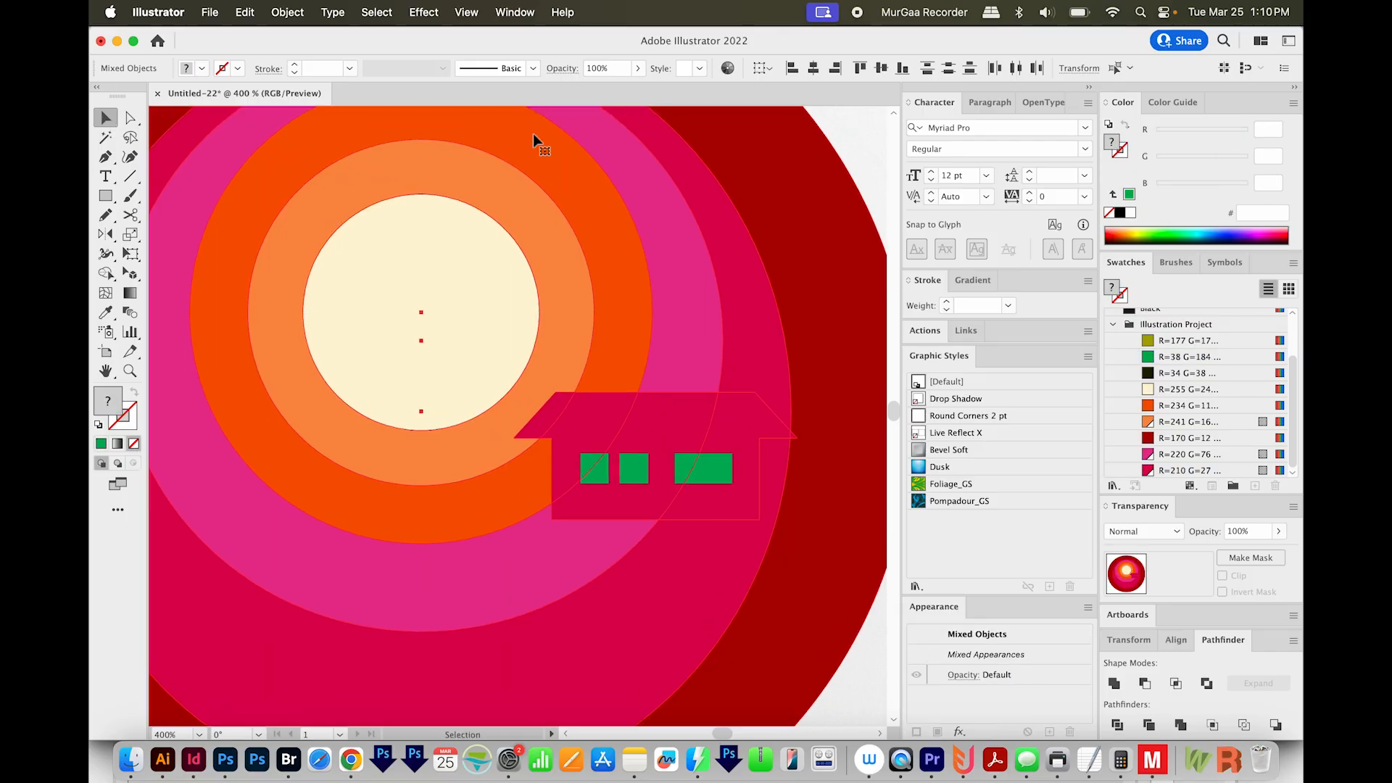
pyautogui.click(854, 132)
pyautogui.click(473, 341)
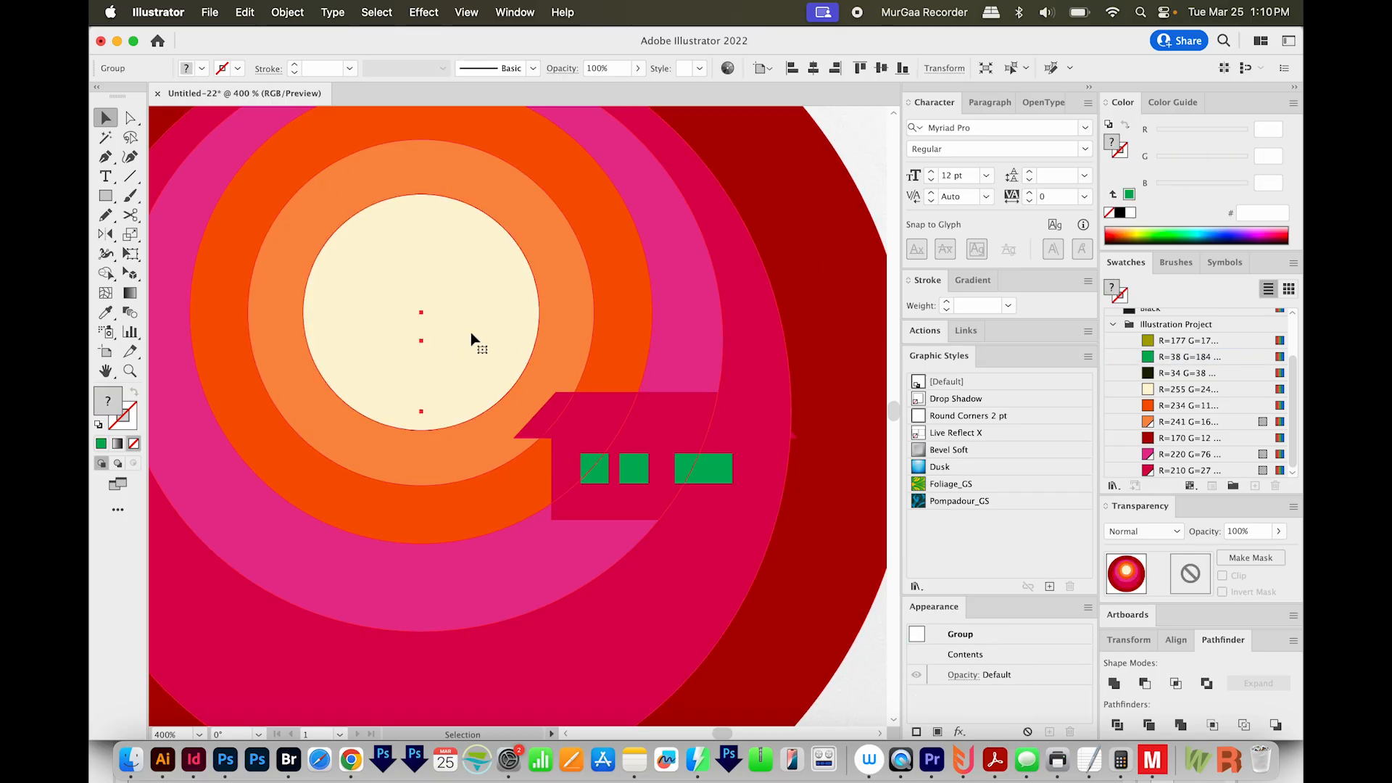
pyautogui.press('super+3')
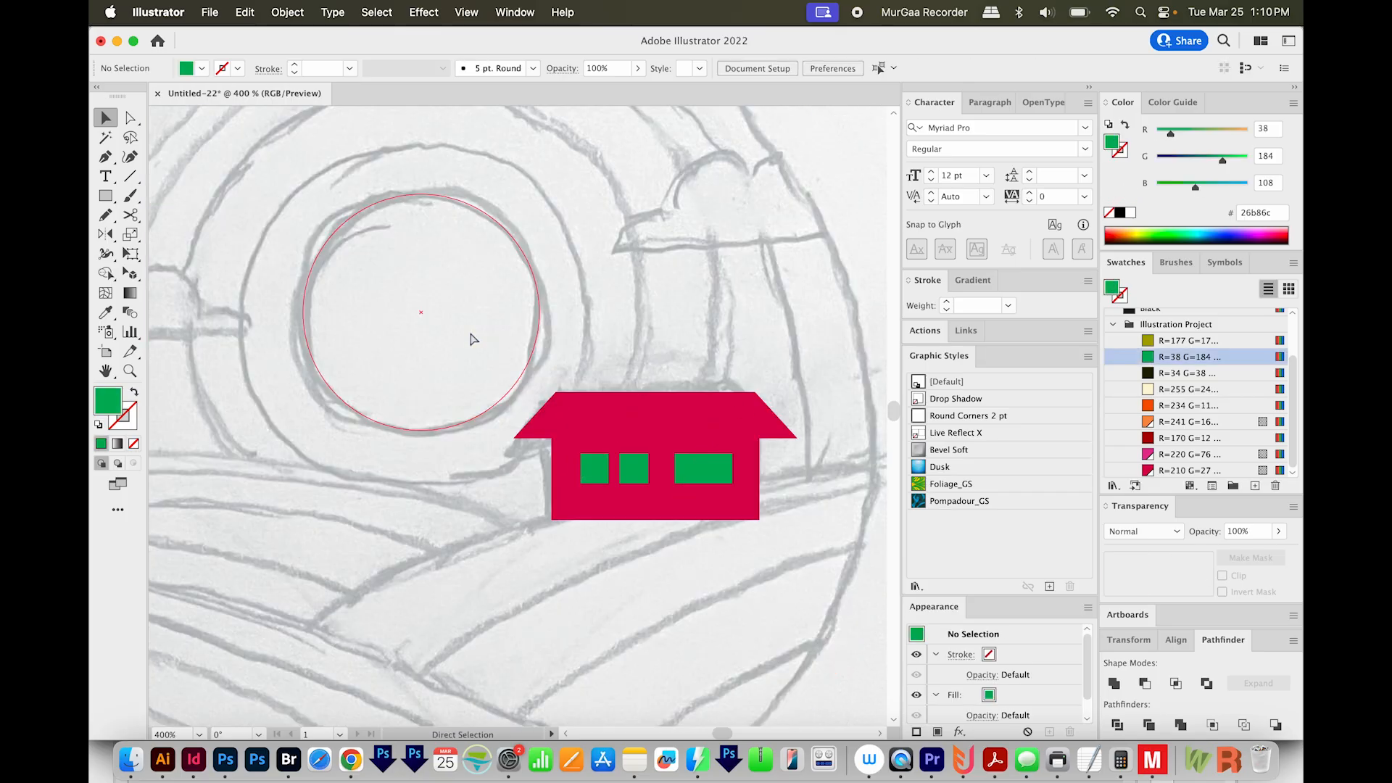
pyautogui.moveTo(676, 372); pyautogui.dragTo(646, 364)
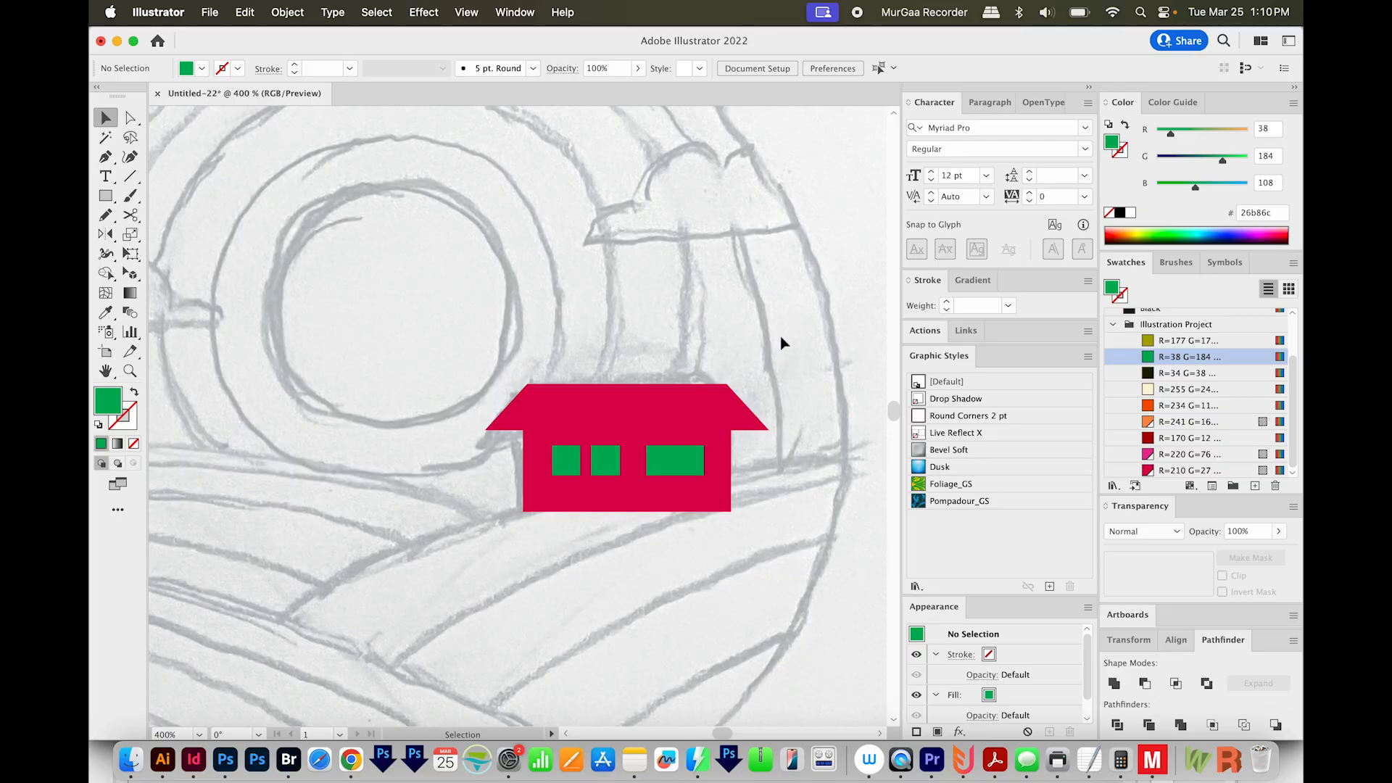
# Punch the three window shapes out of the house with the Shape Builder tool
pyautogui.moveTo(798, 334); pyautogui.dragTo(445, 552)
pyautogui.hotkey('shift', 'm')
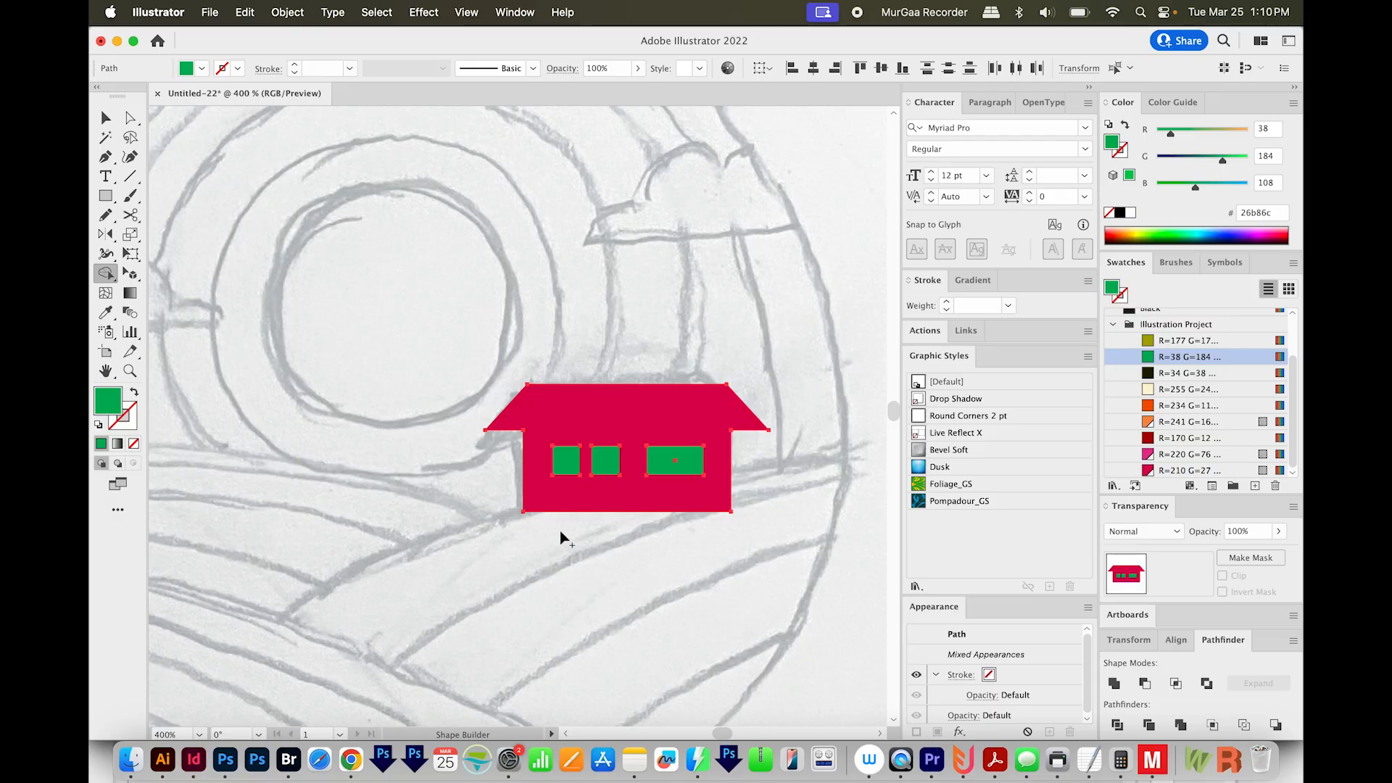
pyautogui.keyDown('alt'); pyautogui.click(573, 464); pyautogui.keyUp('alt')
pyautogui.keyDown('alt'); pyautogui.click(607, 461); pyautogui.keyUp('alt')
pyautogui.keyDown('alt'); pyautogui.click(674, 461); pyautogui.keyUp('alt')
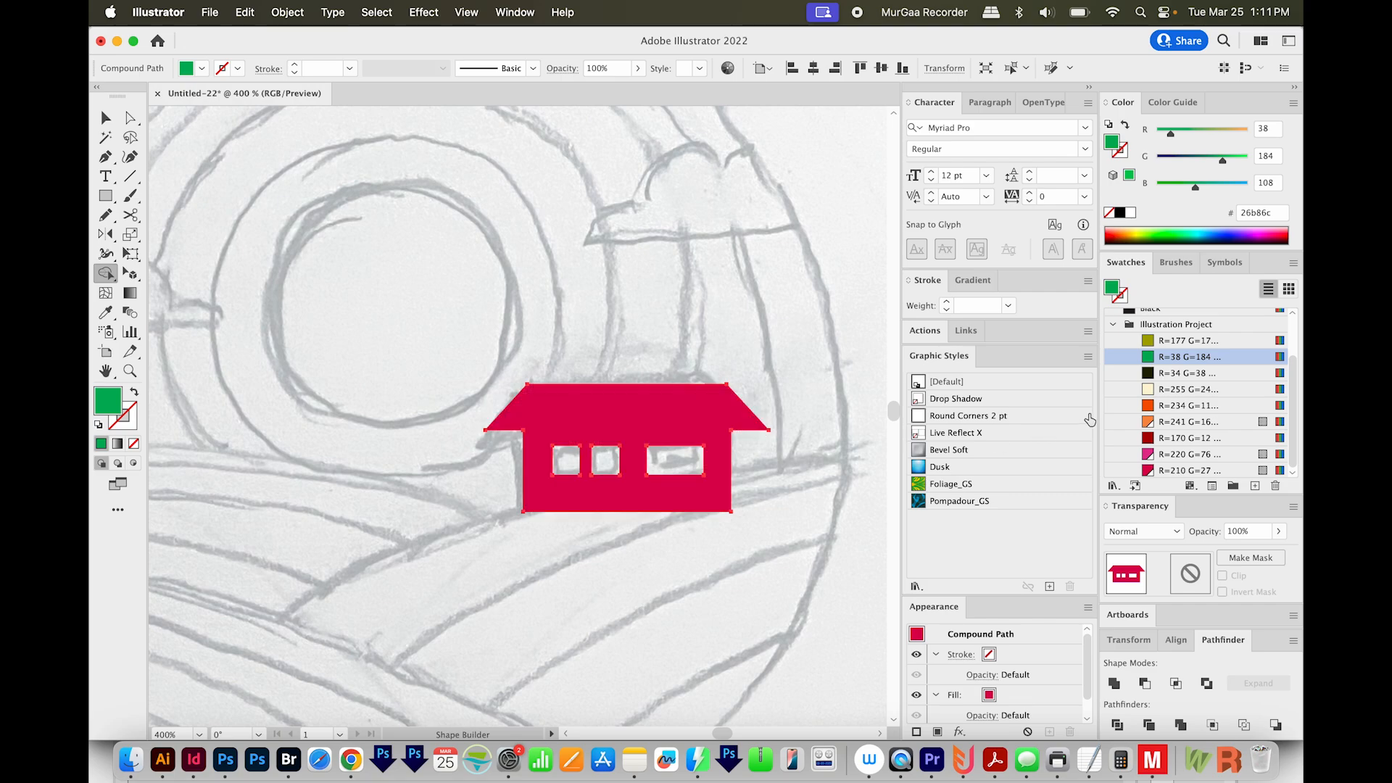
pyautogui.press('v')
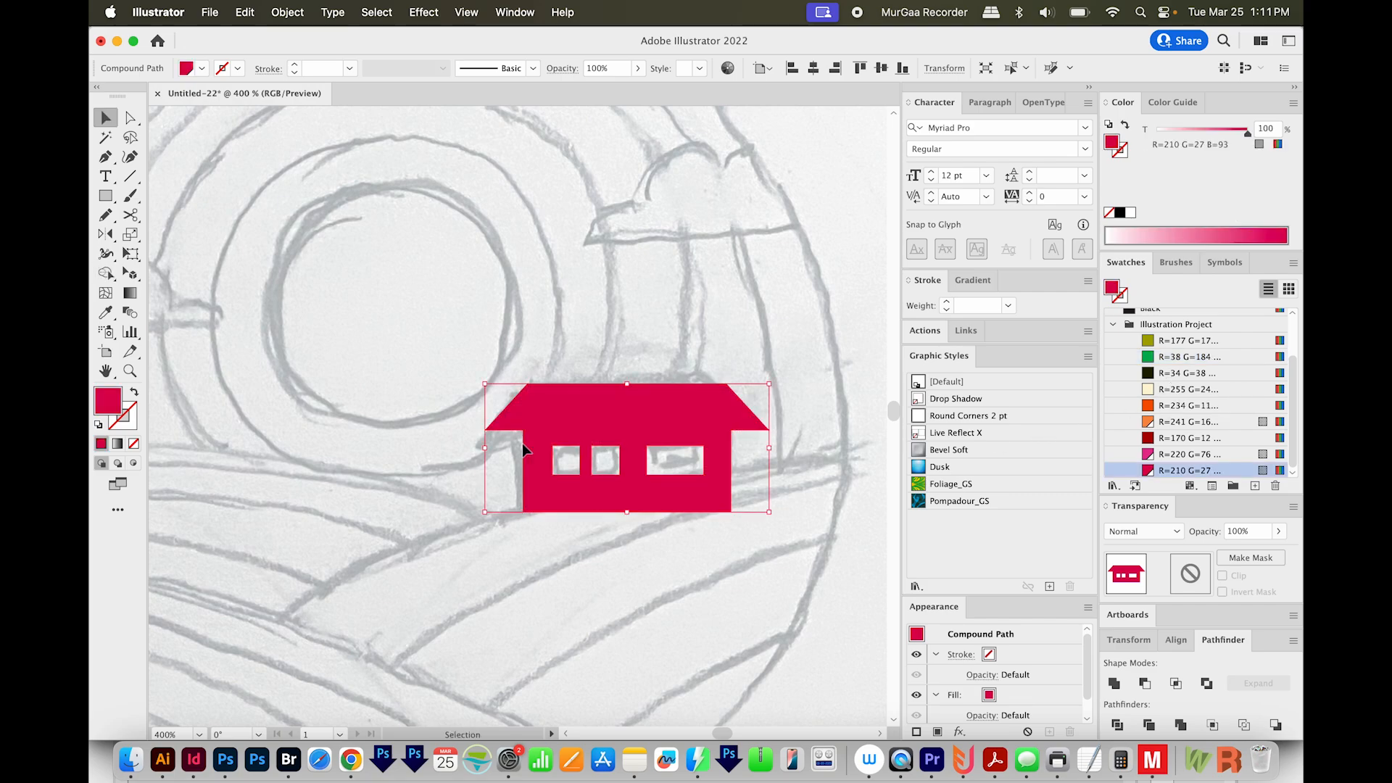
# Fill the house with the dark R=34 G=38 B=1 swatch and hide it
pyautogui.click(1178, 374)
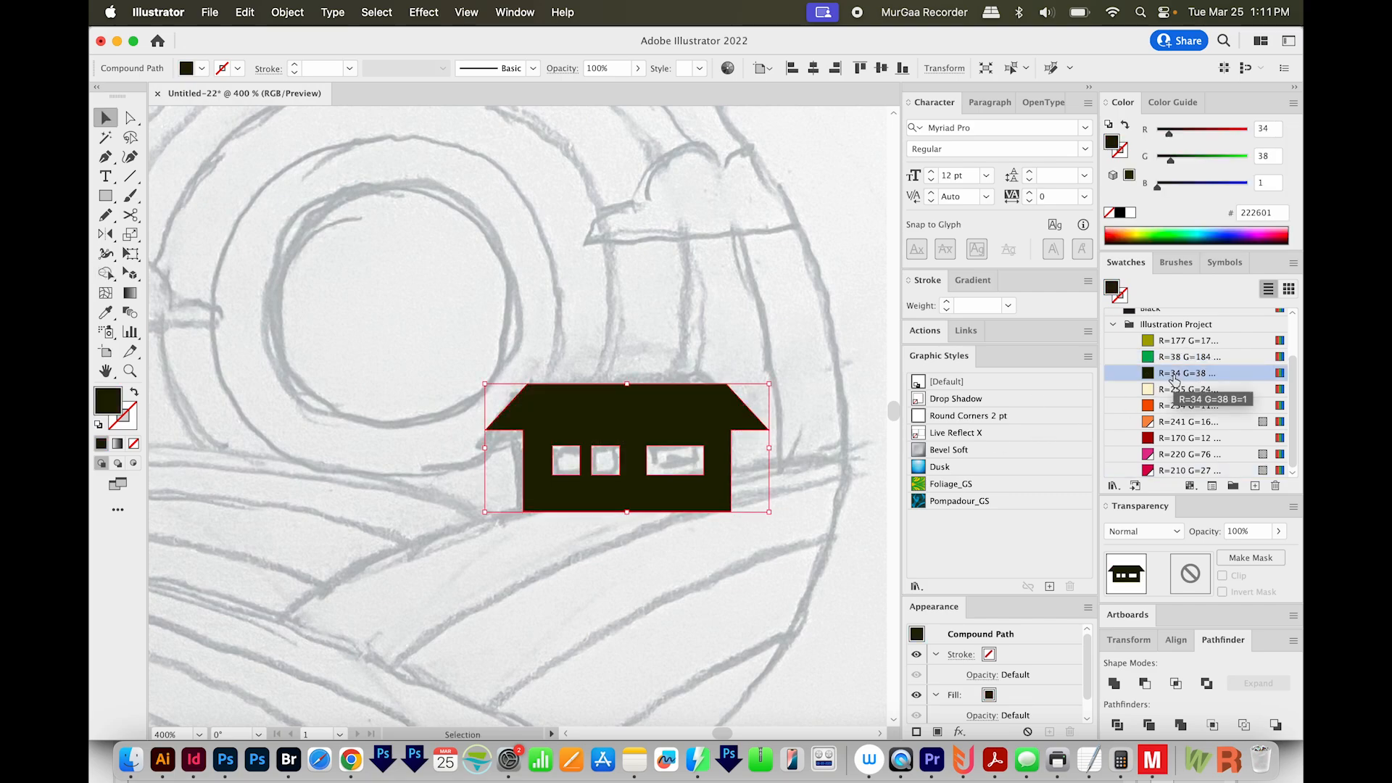
pyautogui.press('super+3')
pyautogui.press('super+minus')
pyautogui.press('super+minus')
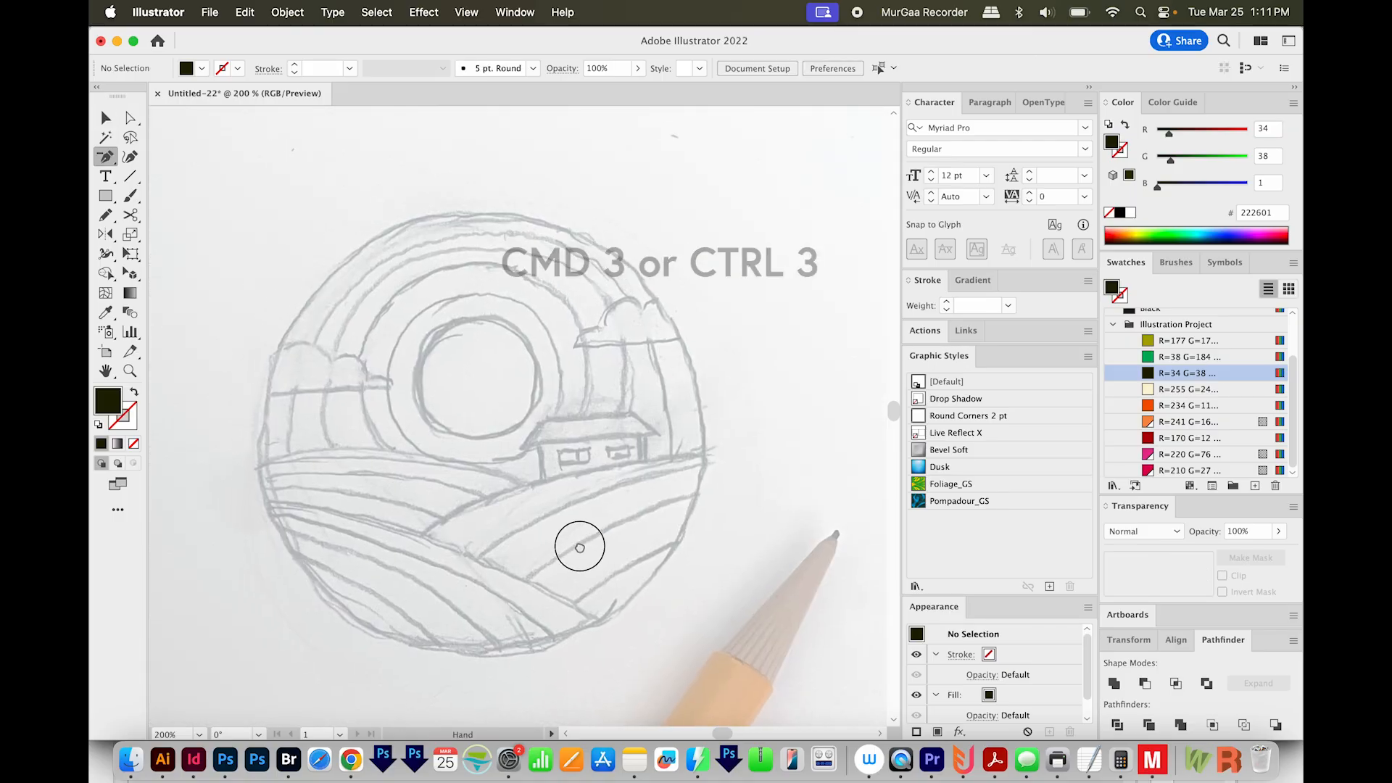
pyautogui.press('p')
pyautogui.moveTo(644, 533); pyautogui.dragTo(662, 435)
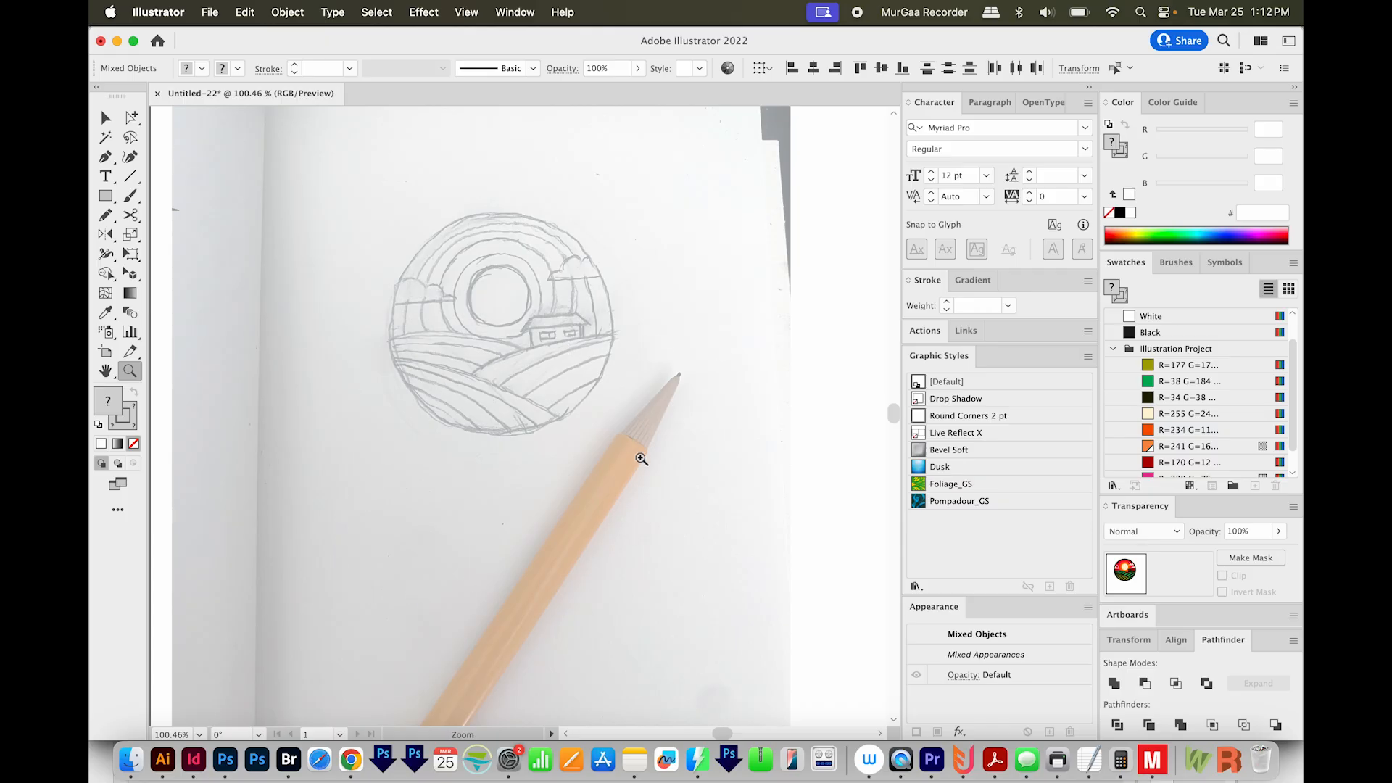
# Draw a large circle, then move and slightly enlarge it below the sketched house so its upper edge follows the right hill's crest
pyautogui.press('l')
pyautogui.moveTo(312, 351); pyautogui.dragTo(791, 726)
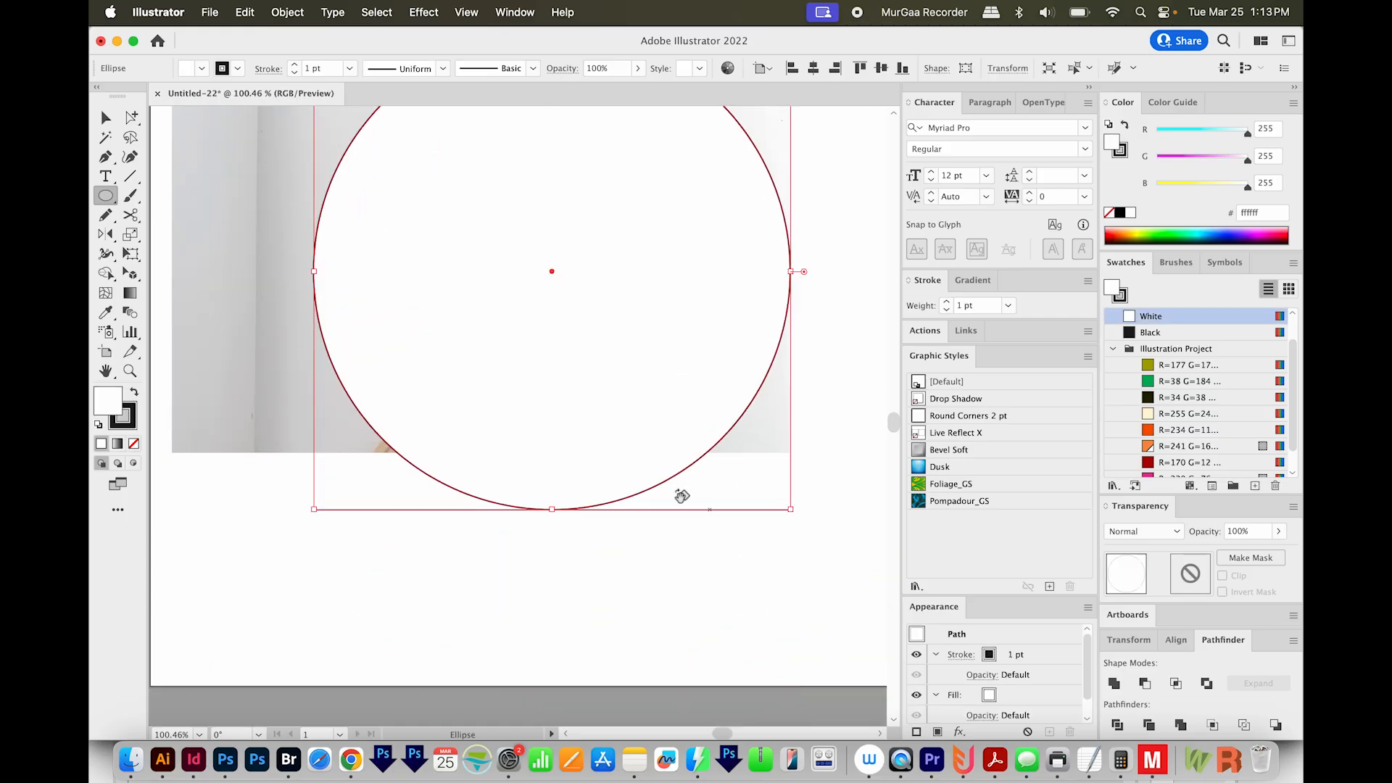
pyautogui.moveTo(681, 491); pyautogui.dragTo(597, 531)
pyautogui.press('v')
pyautogui.moveTo(529, 485); pyautogui.dragTo(569, 497)
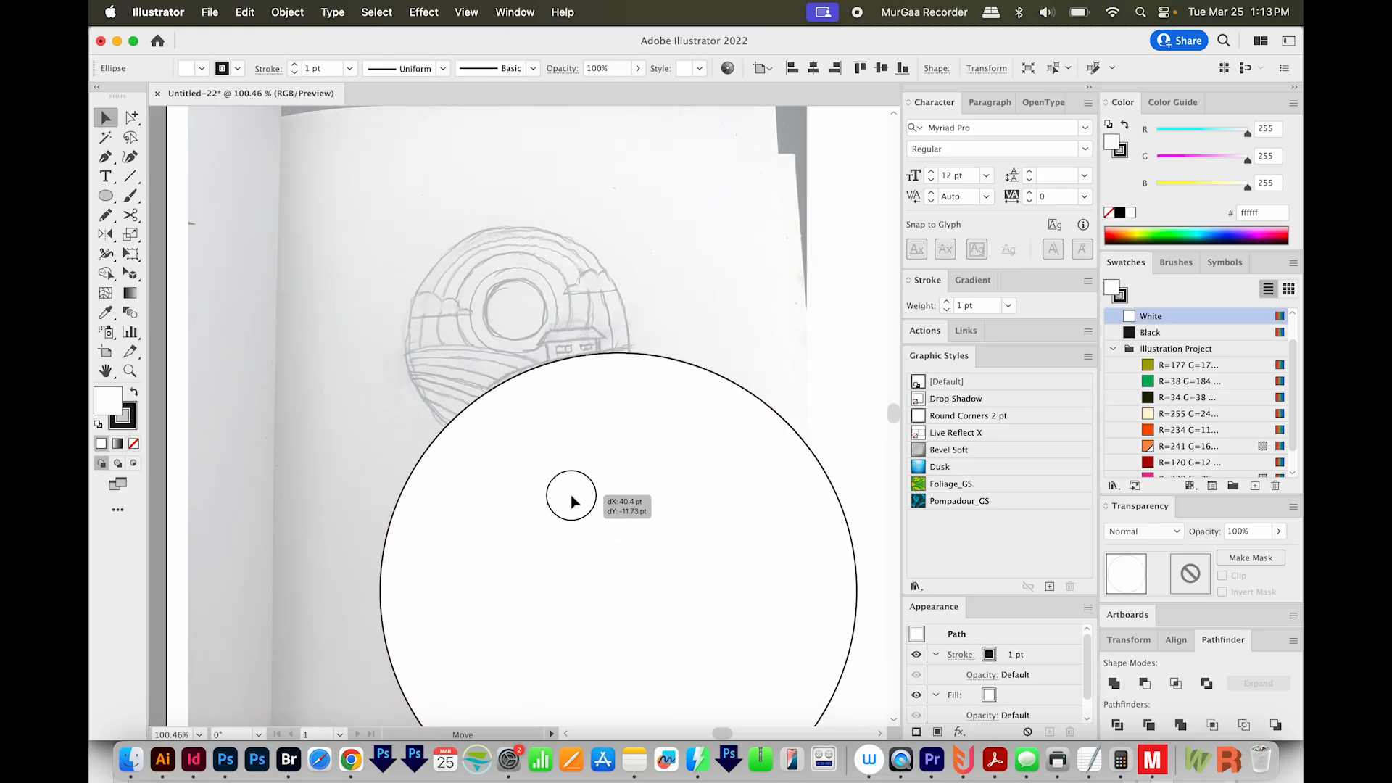
pyautogui.hscroll(2, 808, 467)
pyautogui.moveTo(814, 354); pyautogui.dragTo(826, 351)
pyautogui.moveTo(679, 457); pyautogui.dragTo(680, 446)
pyautogui.scroll(-3, 680, 446)
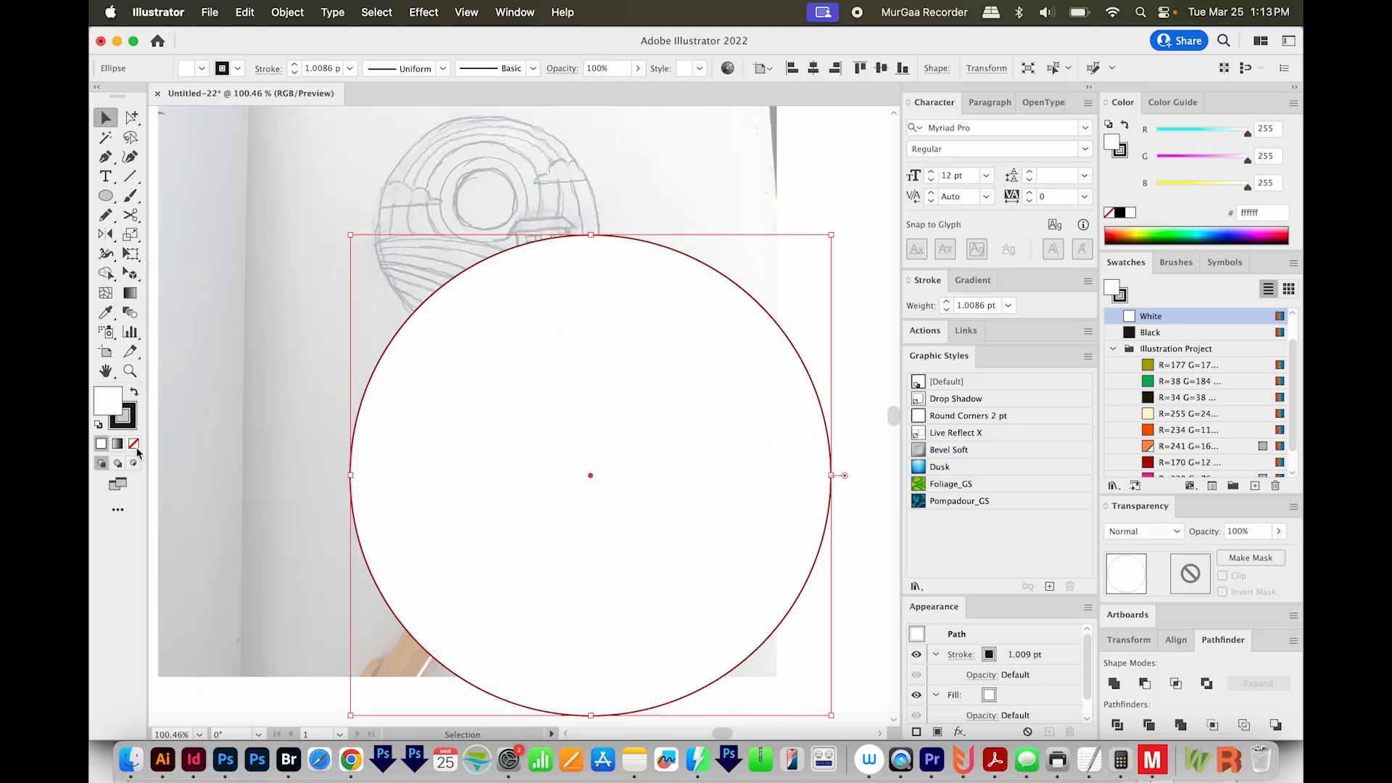
# Remove the large circle's fill and place a copy up and to the left, overlapping the original across the right hill
pyautogui.click(134, 444)
pyautogui.hscroll(-1, 491, 457)
pyautogui.scroll(1, 491, 457)
pyautogui.moveTo(769, 654); pyautogui.dragTo(563, 348)
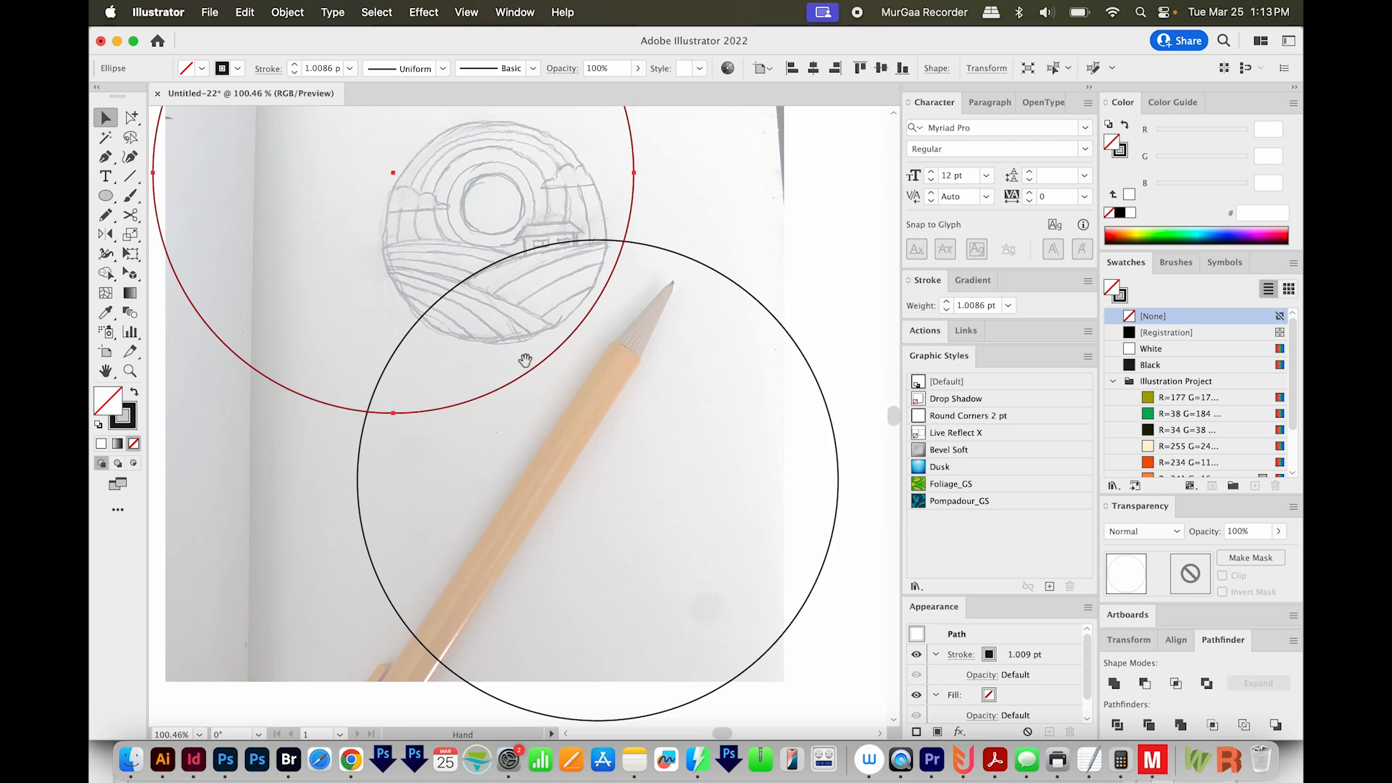
pyautogui.scroll(3, 515, 363)
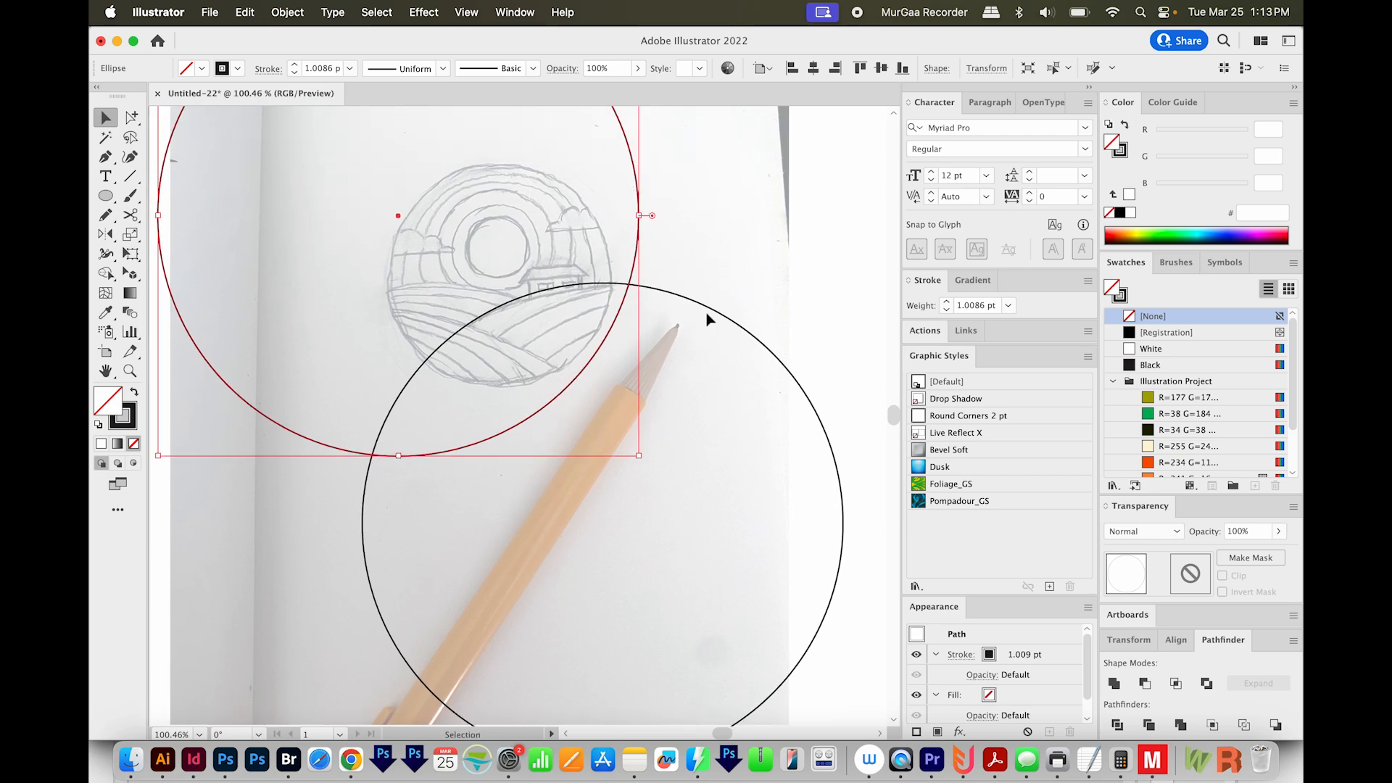
# Reduce the two large circles to their leaf-shaped overlap by deleting both outer regions with the Shape Builder tool
pyautogui.moveTo(659, 298)
pyautogui.mouseDown()
pyautogui.moveTo(562, 348)
pyautogui.moveTo(575, 403)
pyautogui.mouseUp()
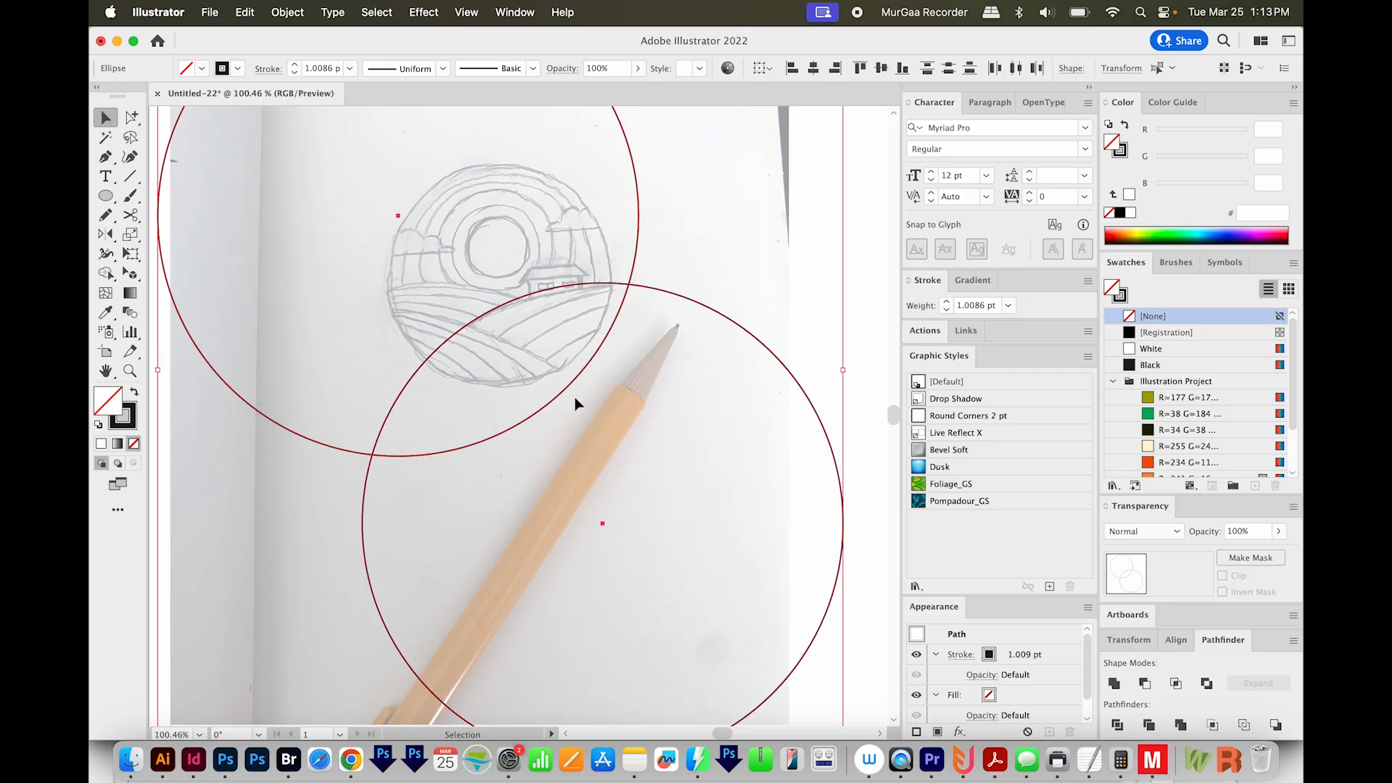
pyautogui.hotkey('shift', 'm')
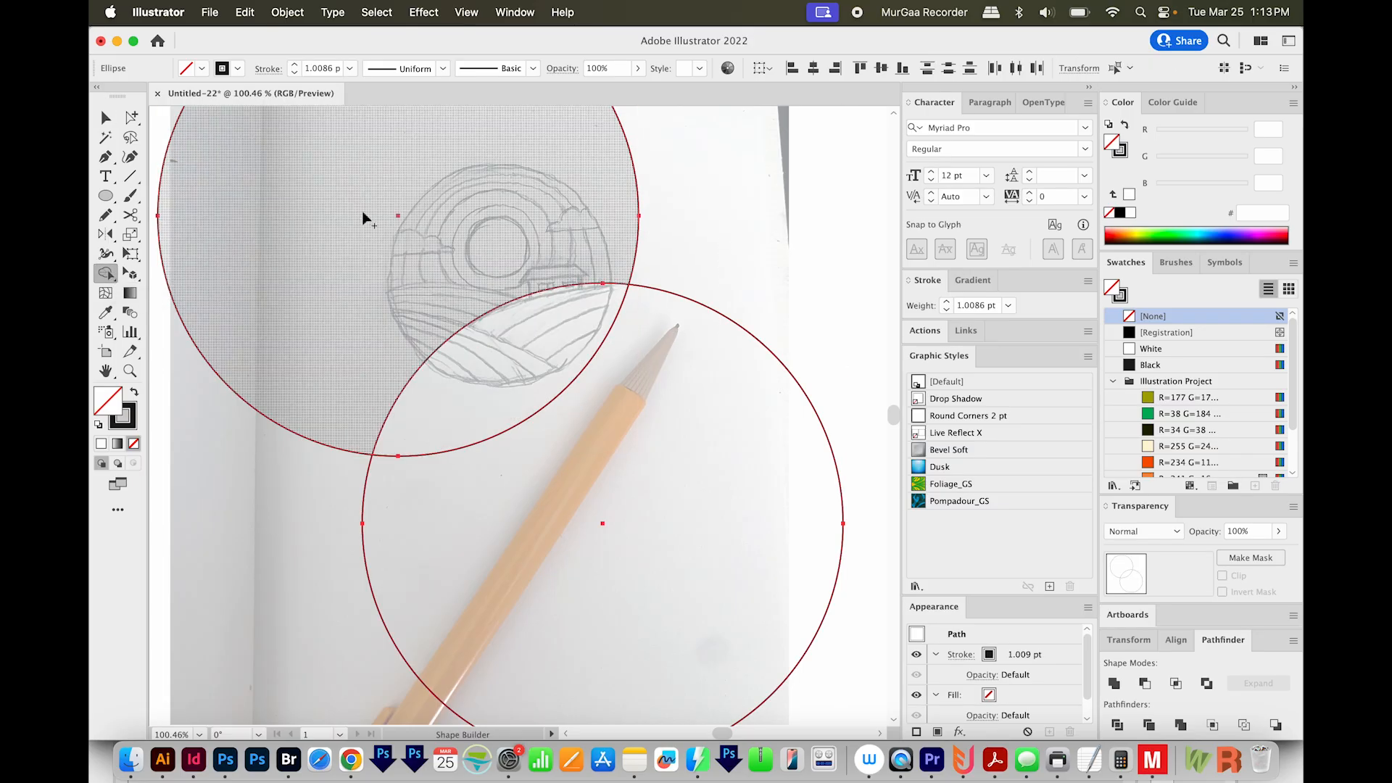
pyautogui.keyDown('alt'); pyautogui.click(384, 218); pyautogui.keyUp('alt')
pyautogui.keyDown('alt'); pyautogui.click(718, 464); pyautogui.keyUp('alt')
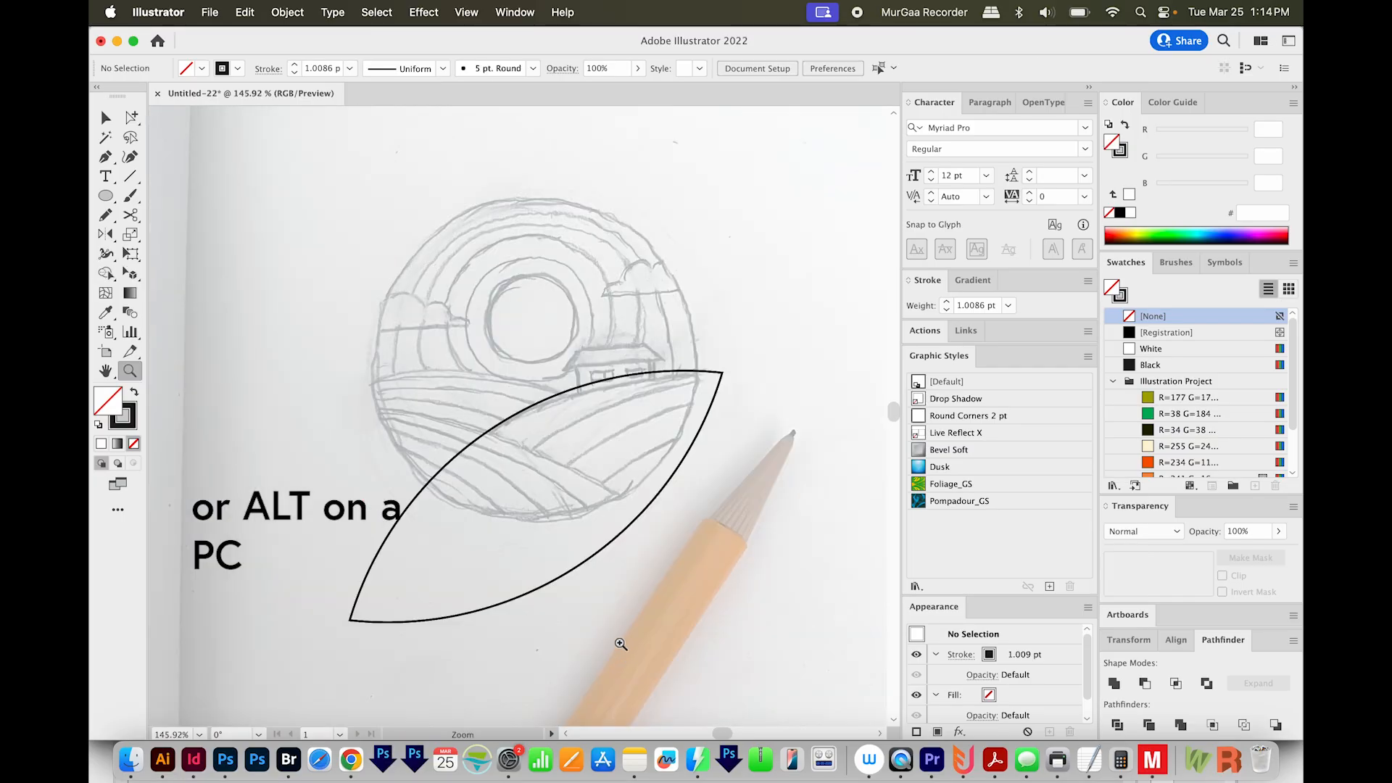
pyautogui.press('v')
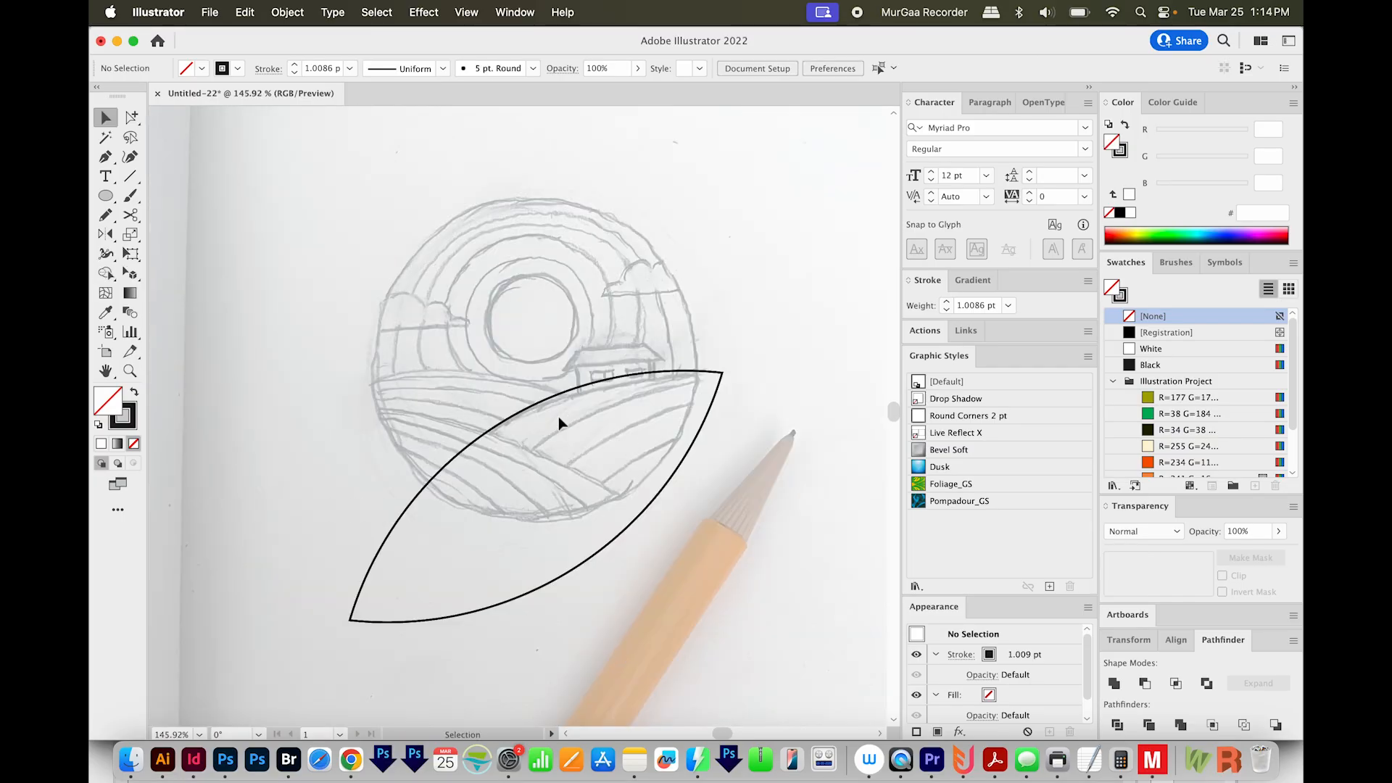
# Fill the leaf-shaped hill with the green R=38 G=184 B=108 swatch
pyautogui.click(523, 418)
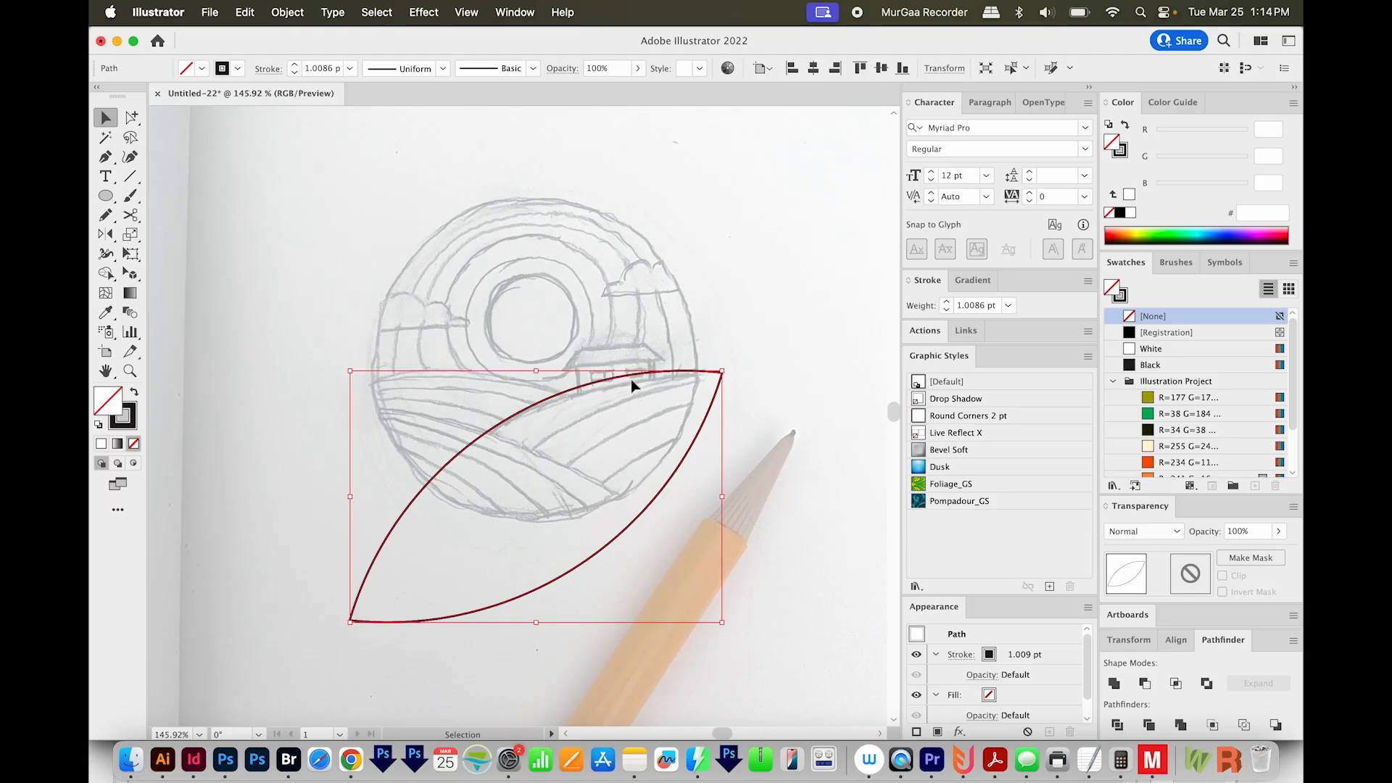
pyautogui.scroll(-3, 636, 533)
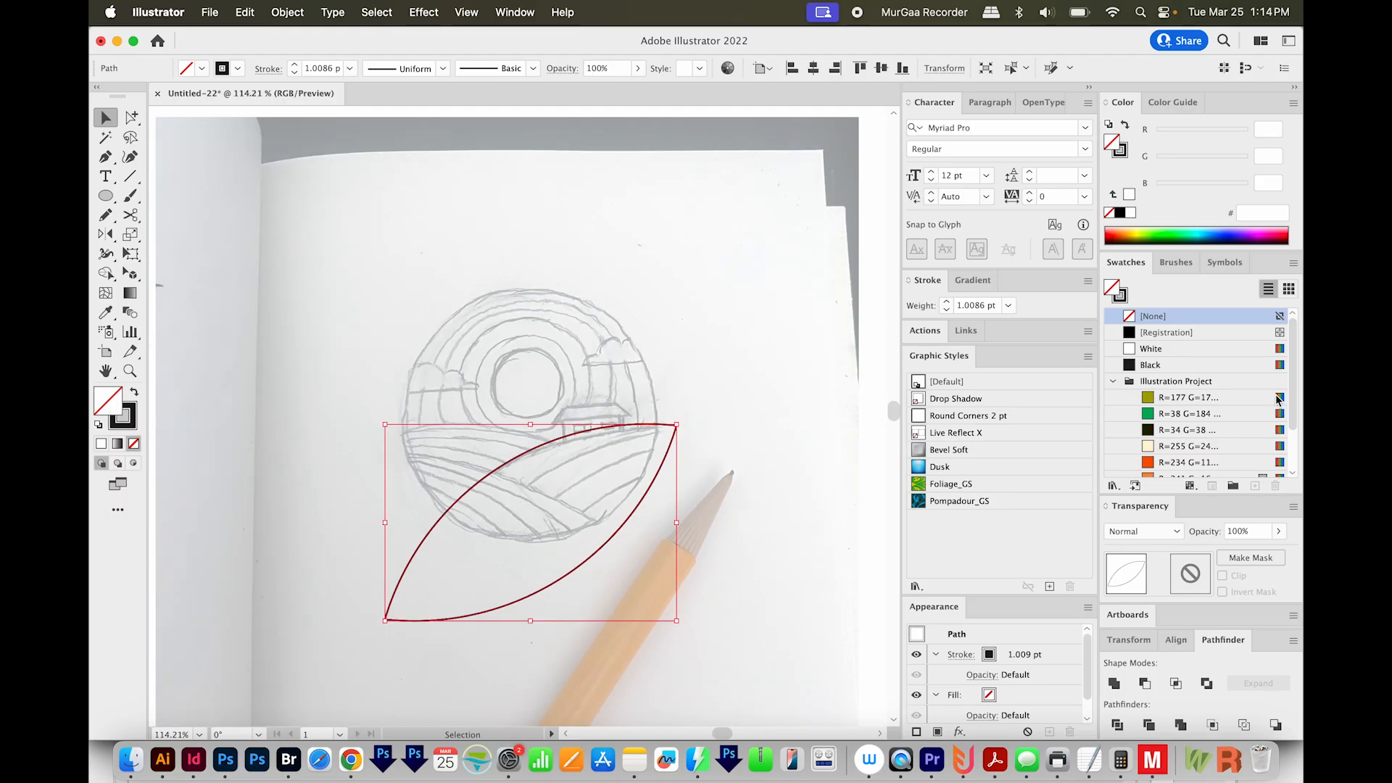
pyautogui.click(1148, 415)
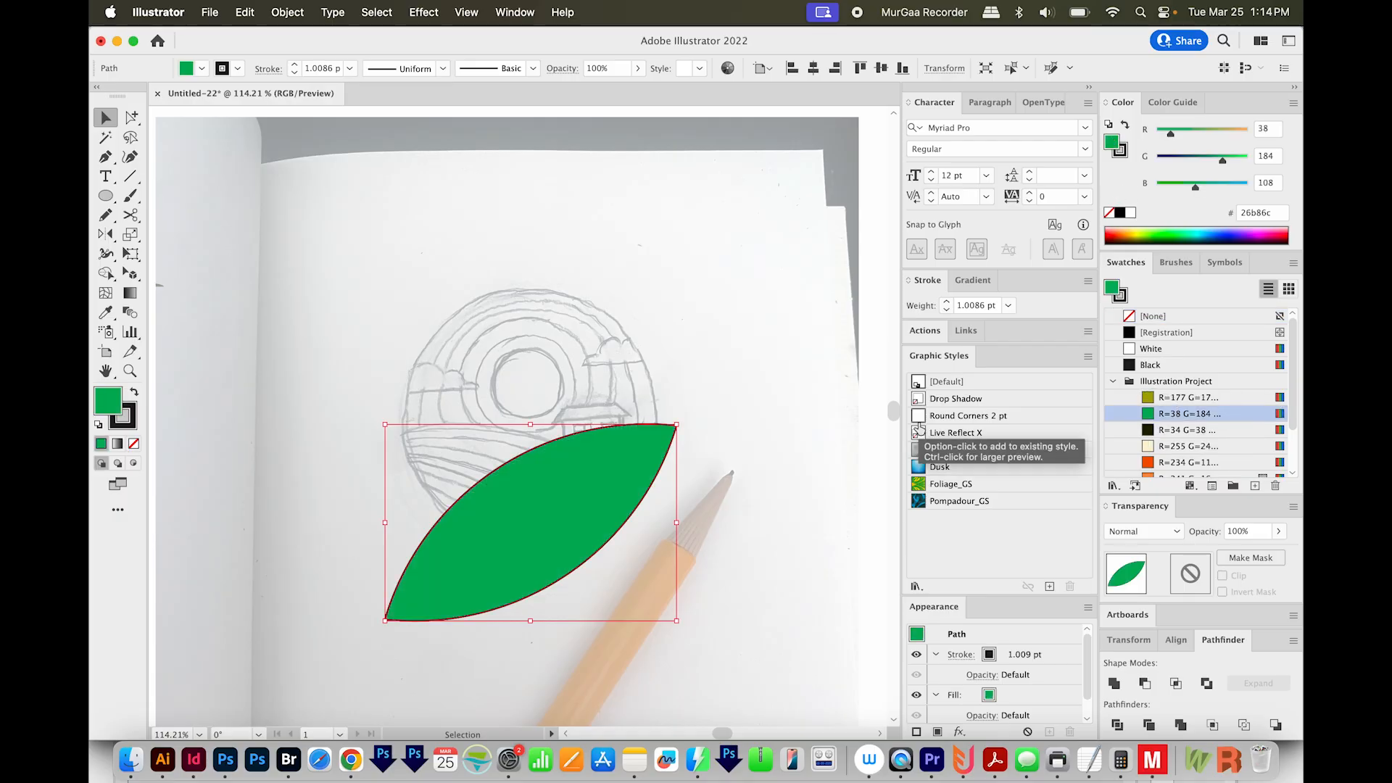
# Remove the stroke from the green leaf-shaped hill
pyautogui.press('x')
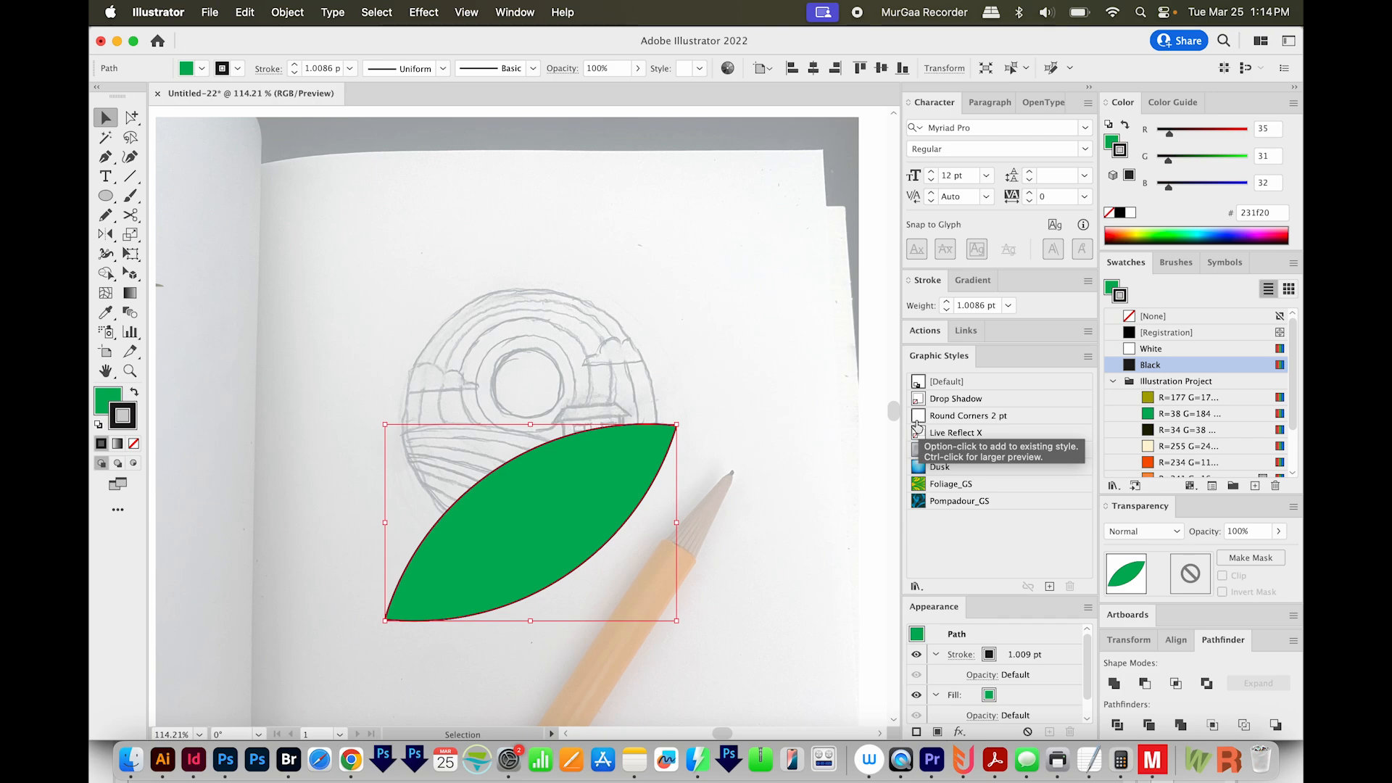
pyautogui.press('/')
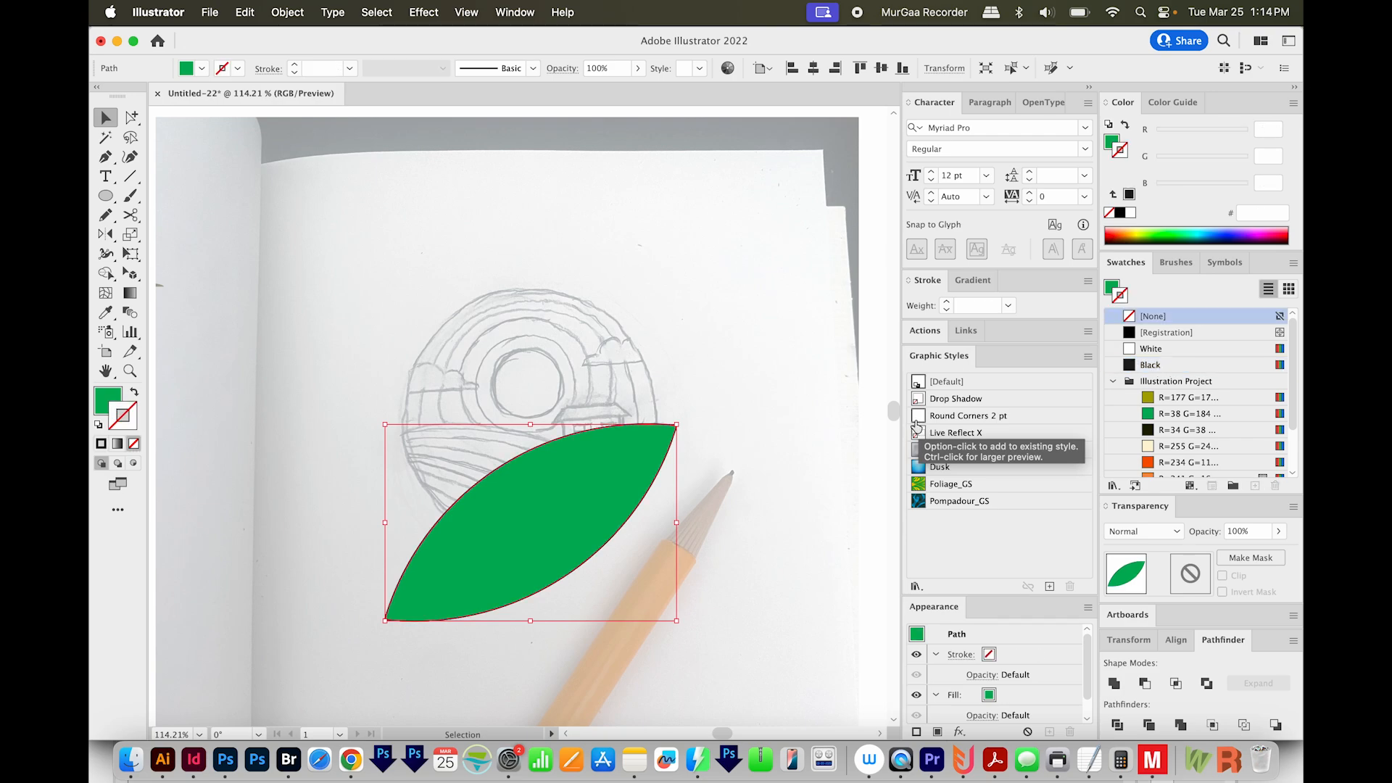
pyautogui.scroll(2, 637, 522)
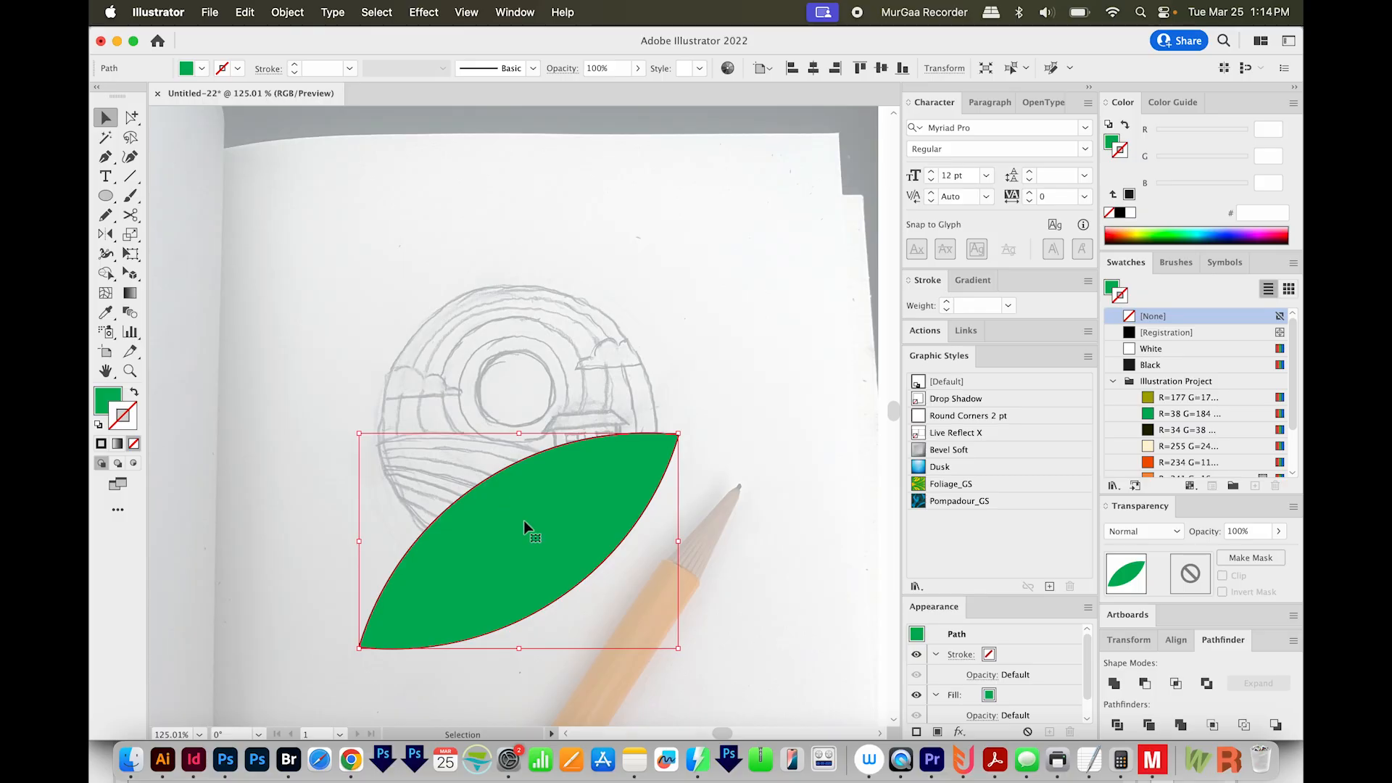
# Copy the green leaf-shaped hill, rotate the copy to slope the opposite way, and position its upper edge along the sketched rear left hill
pyautogui.press('super+alt')
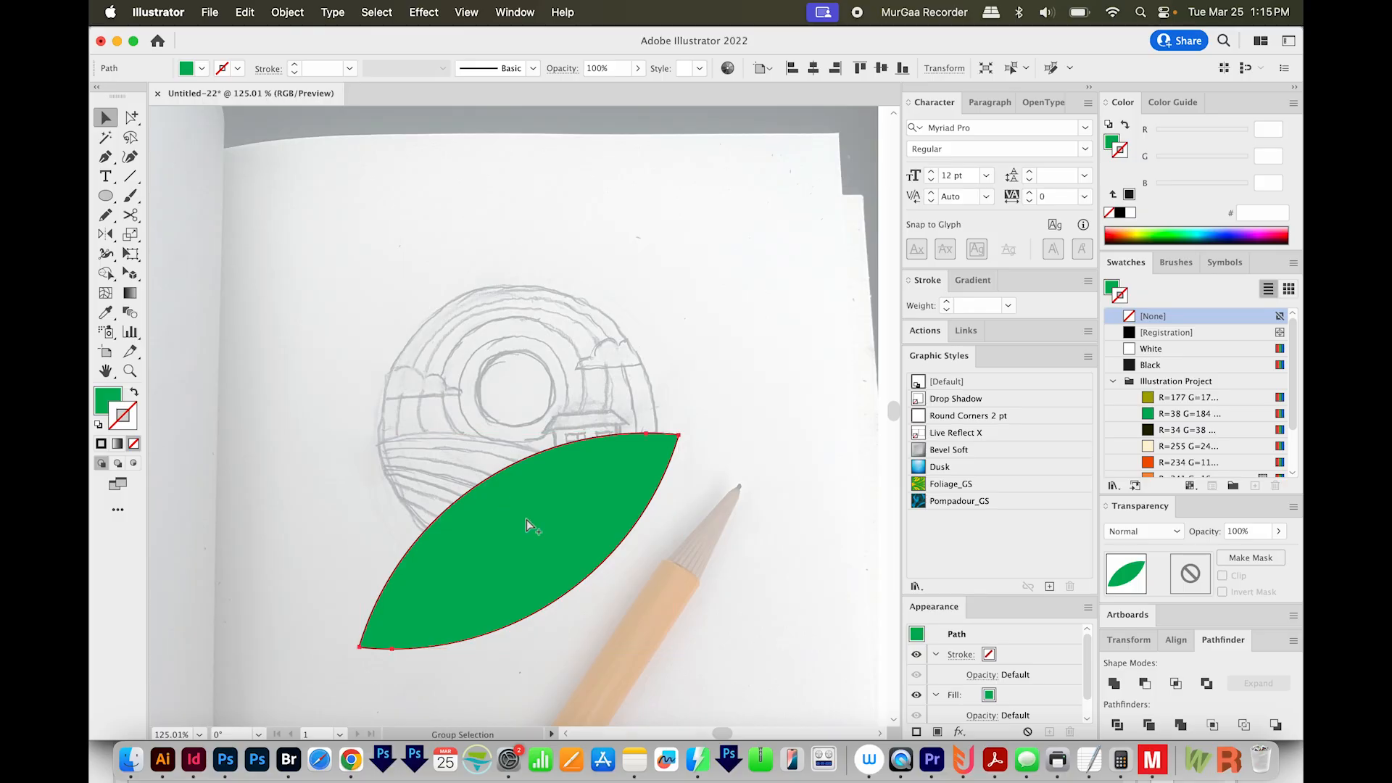
pyautogui.moveTo(526, 519); pyautogui.dragTo(526, 394)
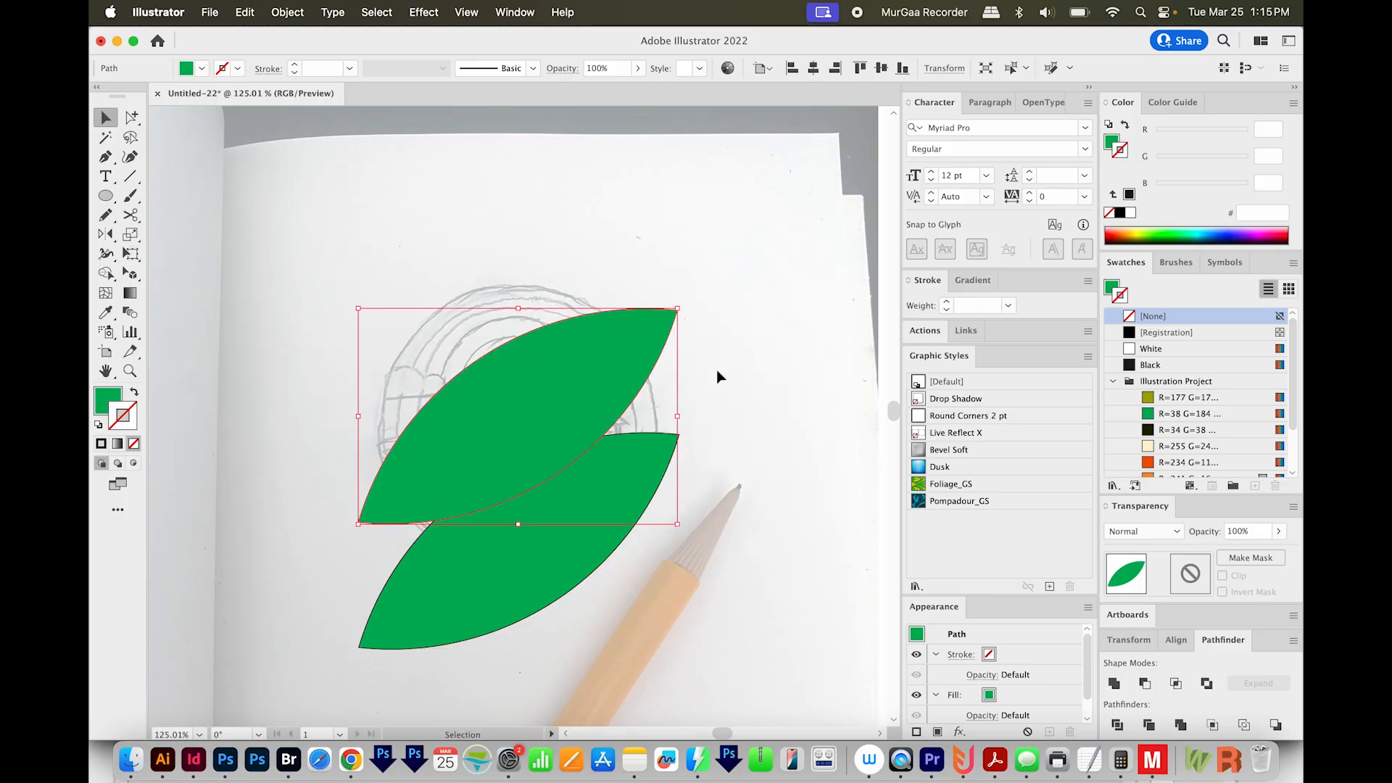
pyautogui.press('r')
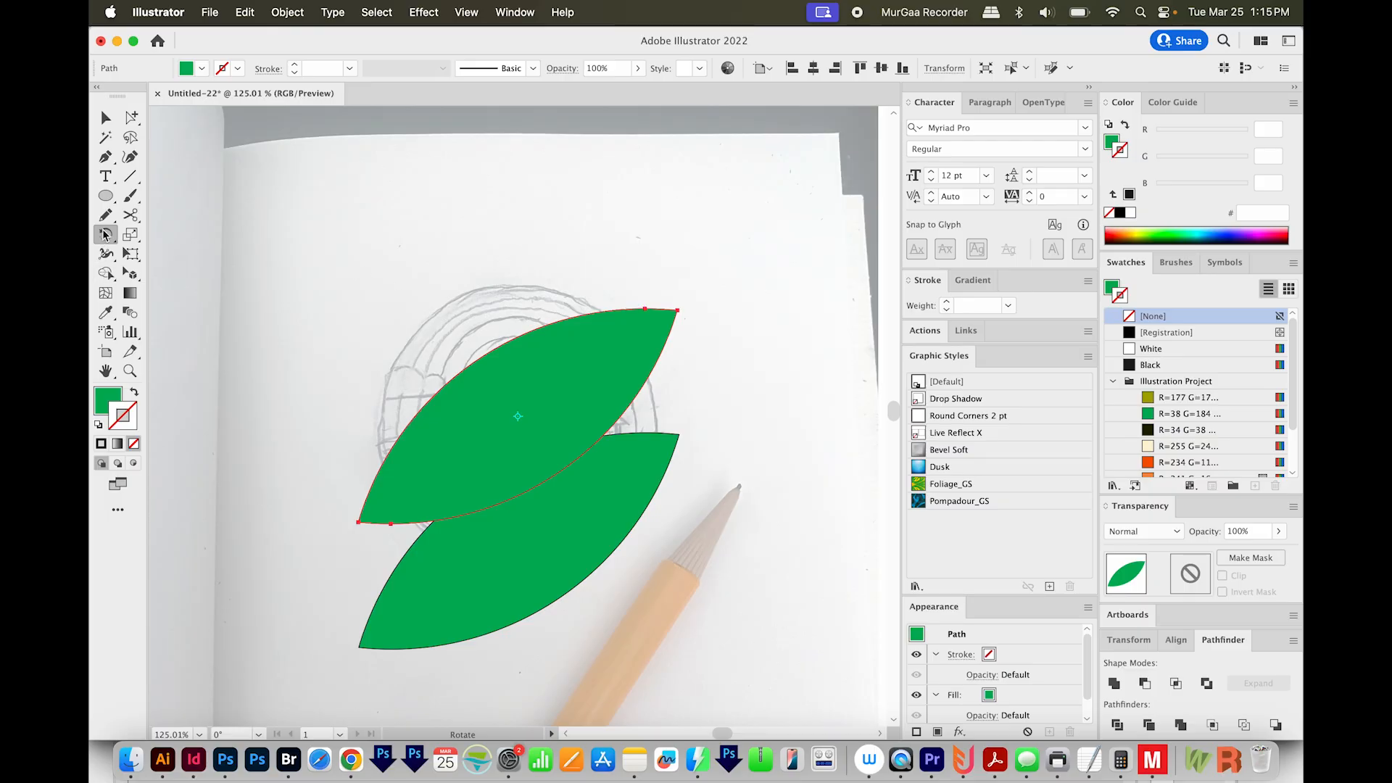
pyautogui.moveTo(740, 247); pyautogui.dragTo(726, 490)
pyautogui.press('v')
pyautogui.moveTo(519, 410)
pyautogui.mouseDown()
pyautogui.moveTo(472, 478)
pyautogui.moveTo(572, 454)
pyautogui.moveTo(504, 485)
pyautogui.mouseUp()
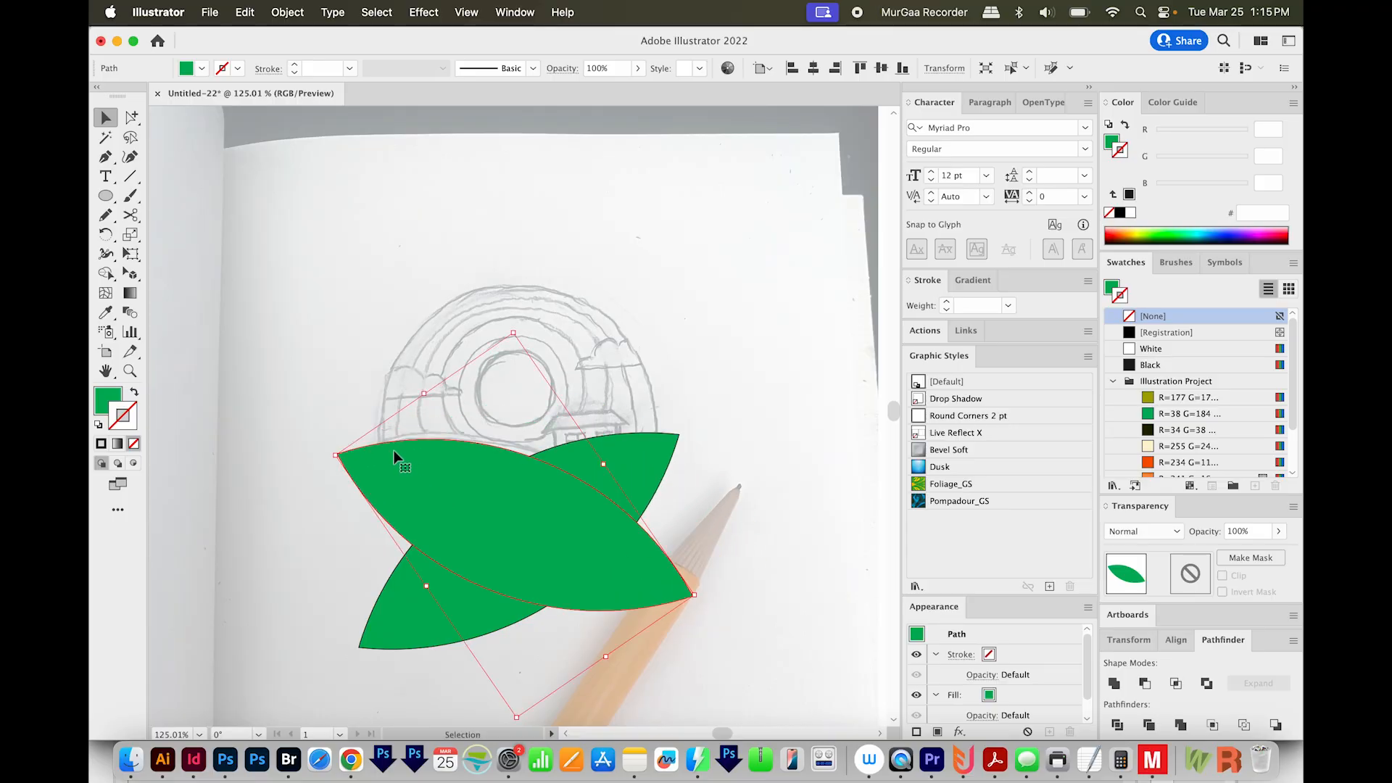
pyautogui.press('r')
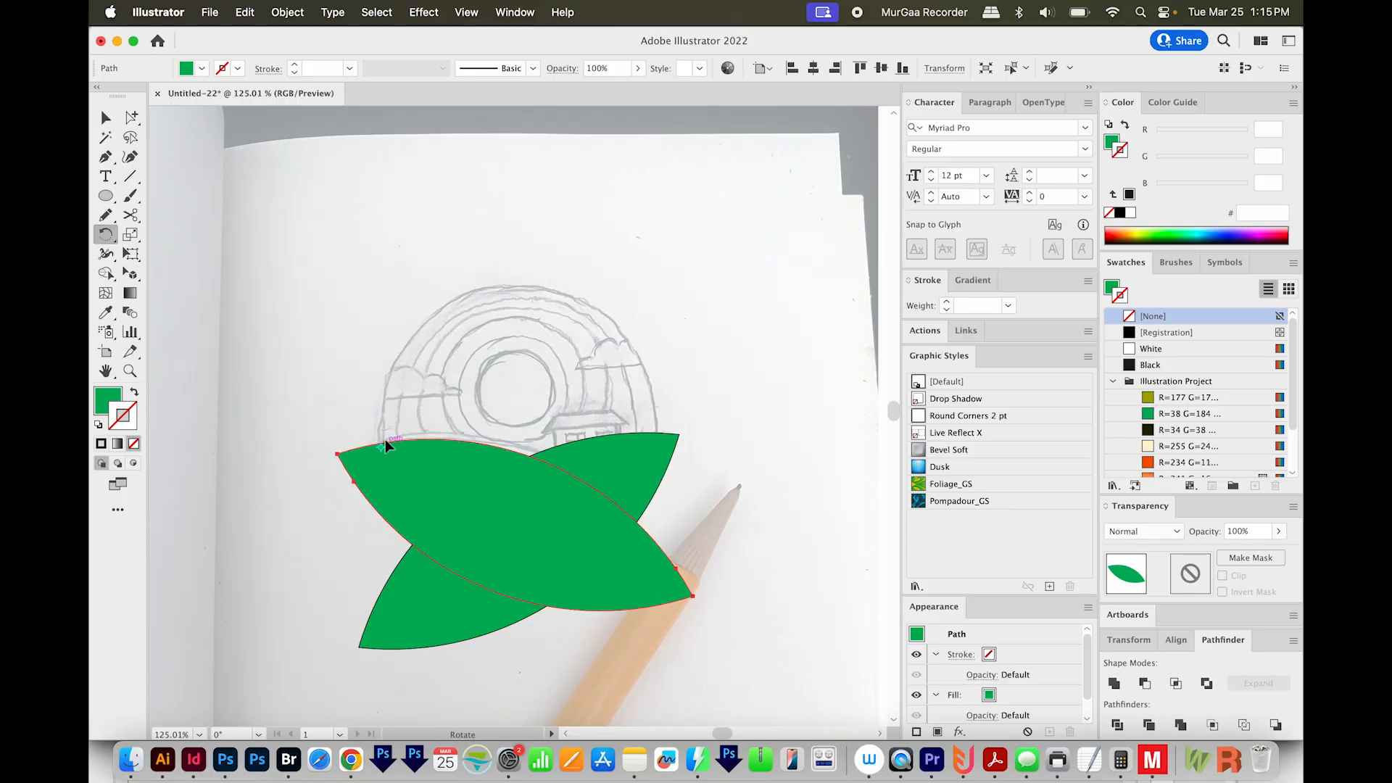
pyautogui.moveTo(663, 589)
pyautogui.mouseDown()
pyautogui.moveTo(665, 567)
pyautogui.moveTo(679, 575)
pyautogui.mouseUp()
pyautogui.press('v')
# Place another copy of the right leaf-shaped hill up and to the right, over the sketched sun
pyautogui.click(643, 564)
pyautogui.click(435, 611)
pyautogui.hscroll(-1, 435, 611)
pyautogui.press('super+alt')
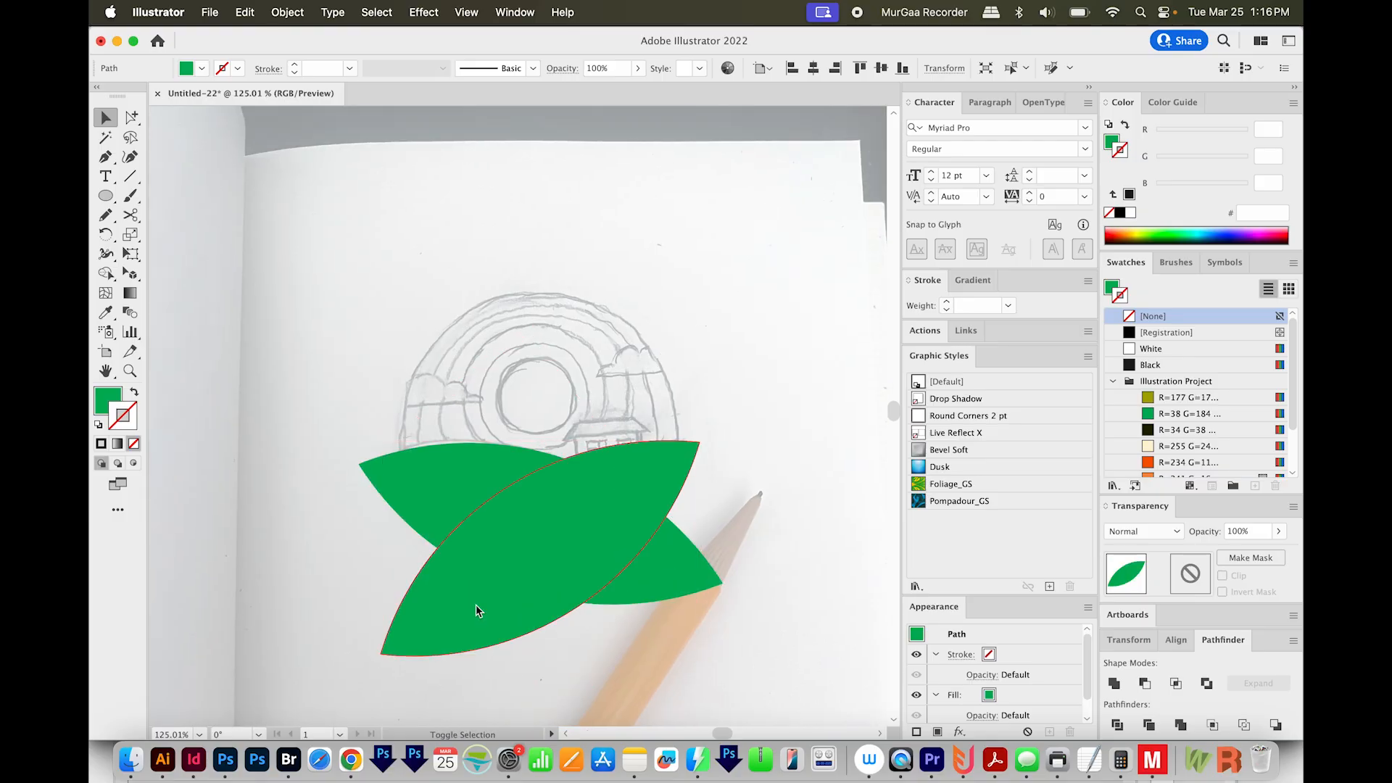
pyautogui.keyDown('alt'); pyautogui.moveTo(475, 605); pyautogui.dragTo(592, 333); pyautogui.keyUp('alt')
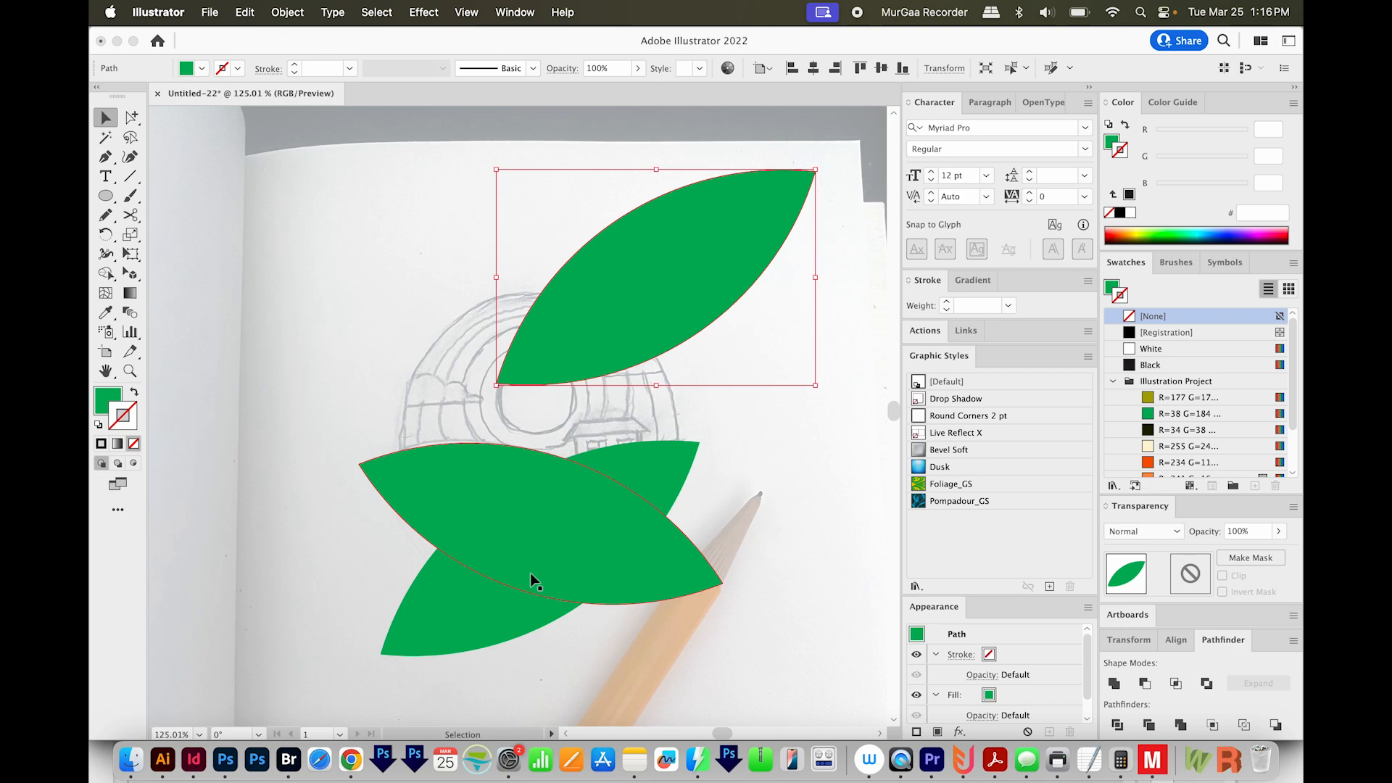
# Hide the two overlapping green hills, leaving the new leaf-shaped copy and the sketch in view
pyautogui.press('super+shift+a')
pyautogui.click(384, 627)
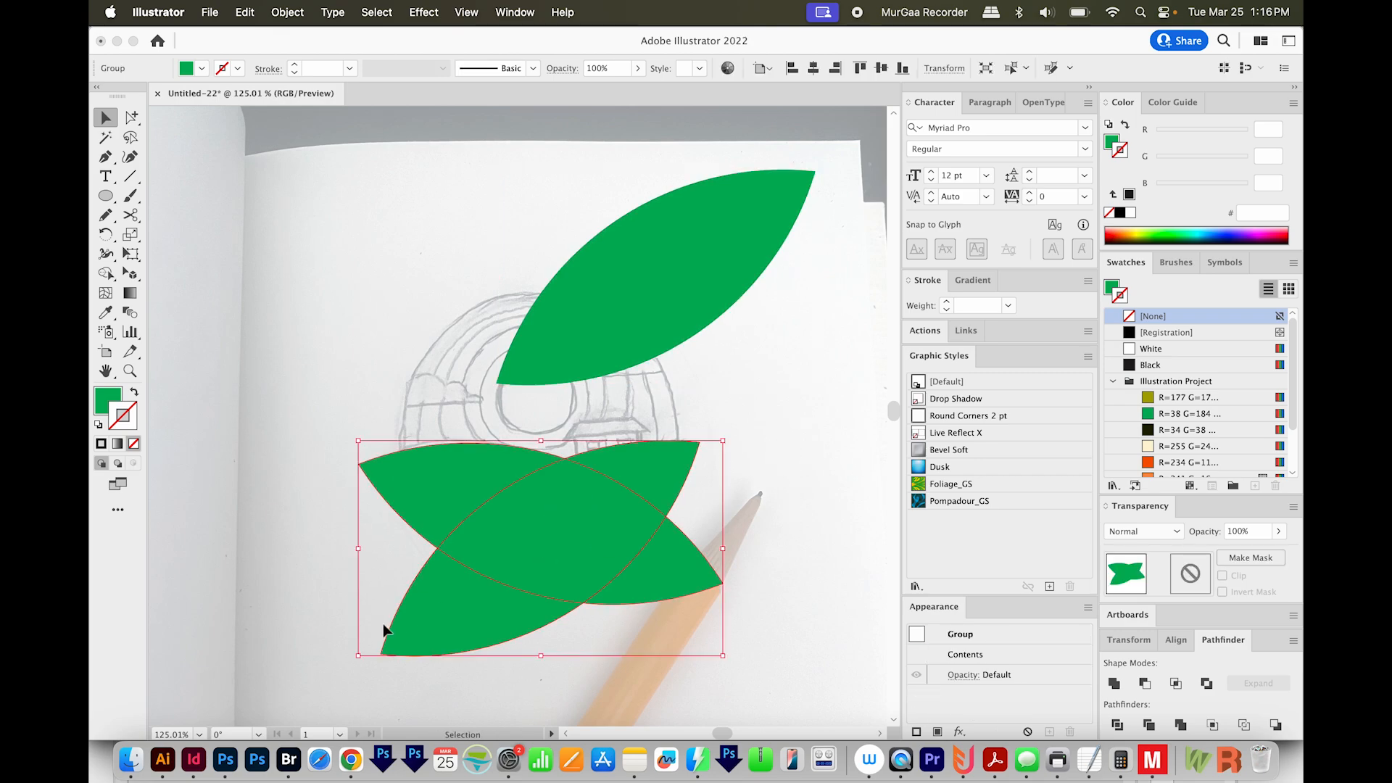
pyautogui.press('Delete')
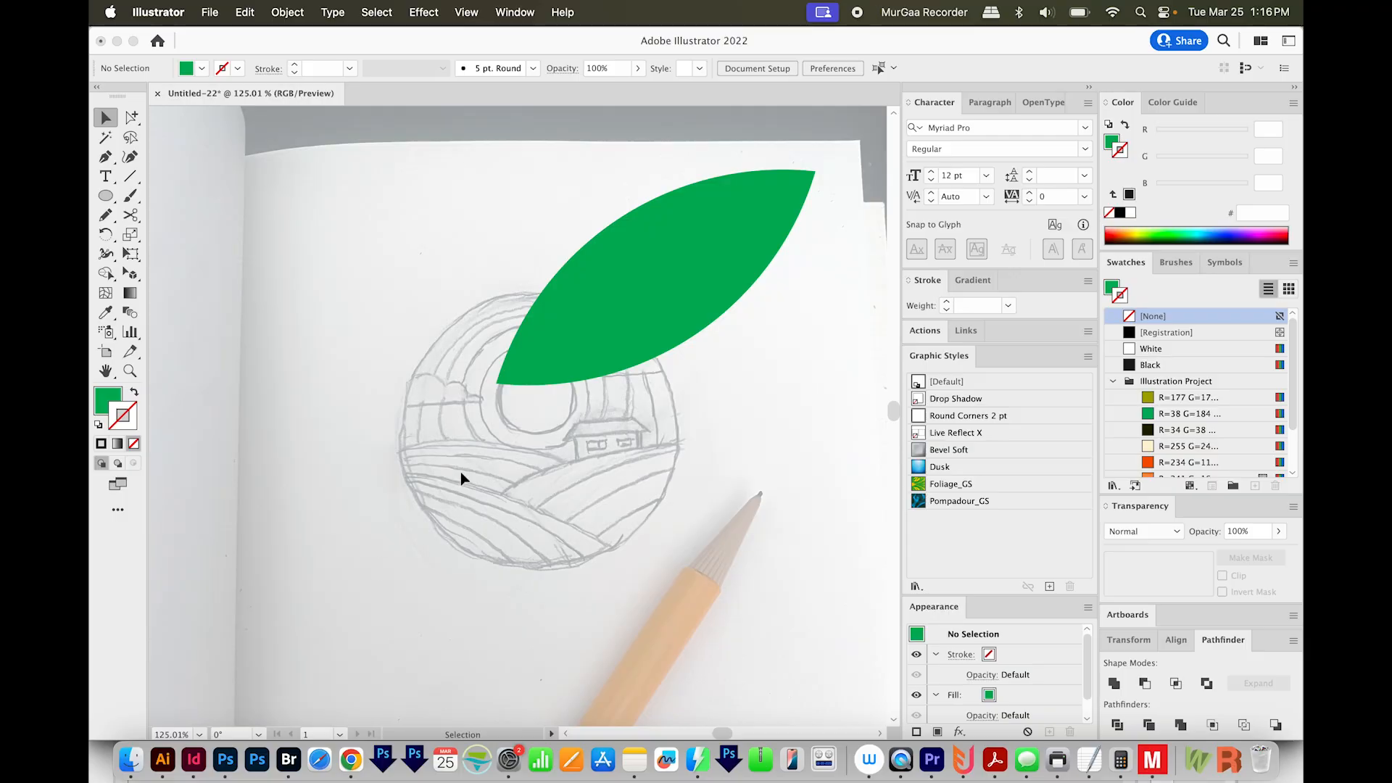
# Move the remaining leaf copy to the lower left of the sketch and rotate it to follow the front hill's slope
pyautogui.moveTo(728, 216)
pyautogui.mouseDown()
pyautogui.moveTo(627, 505)
pyautogui.moveTo(574, 550)
pyautogui.mouseUp()
pyautogui.press('e')
pyautogui.moveTo(645, 483); pyautogui.dragTo(643, 637)
pyautogui.moveTo(522, 637); pyautogui.dragTo(516, 589)
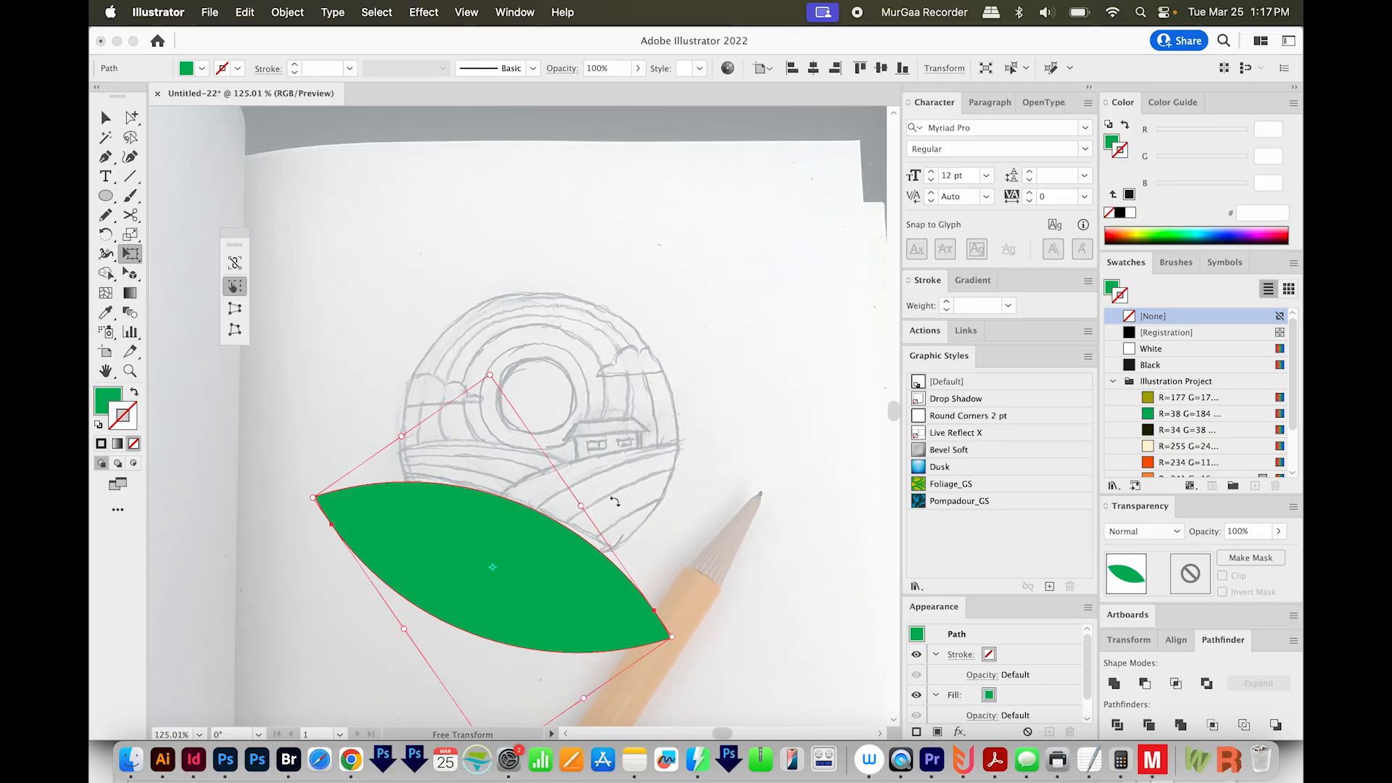
# Flatten the front hill's upper edge by nudging its curve segment, and move the shape up onto the sketched crest
pyautogui.press('a')
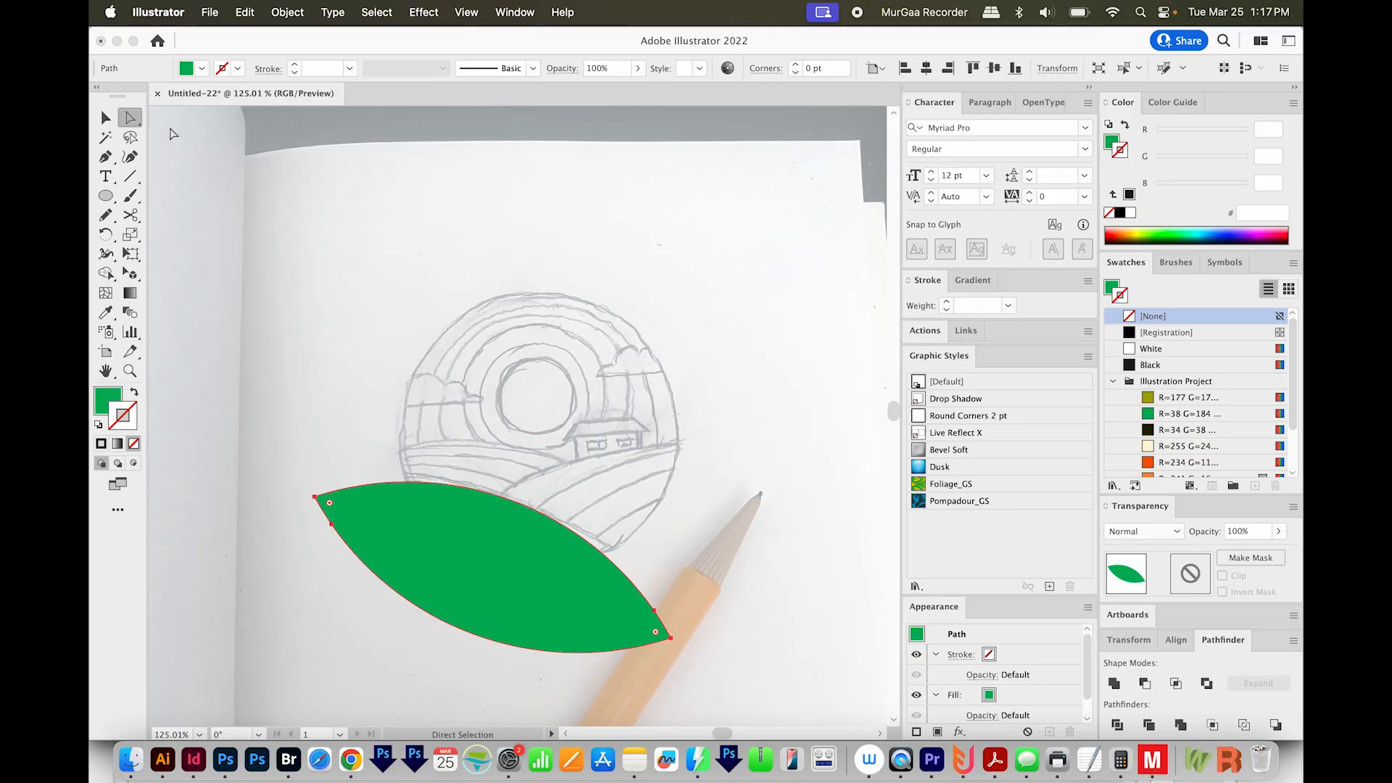
pyautogui.click(542, 473)
pyautogui.click(529, 508)
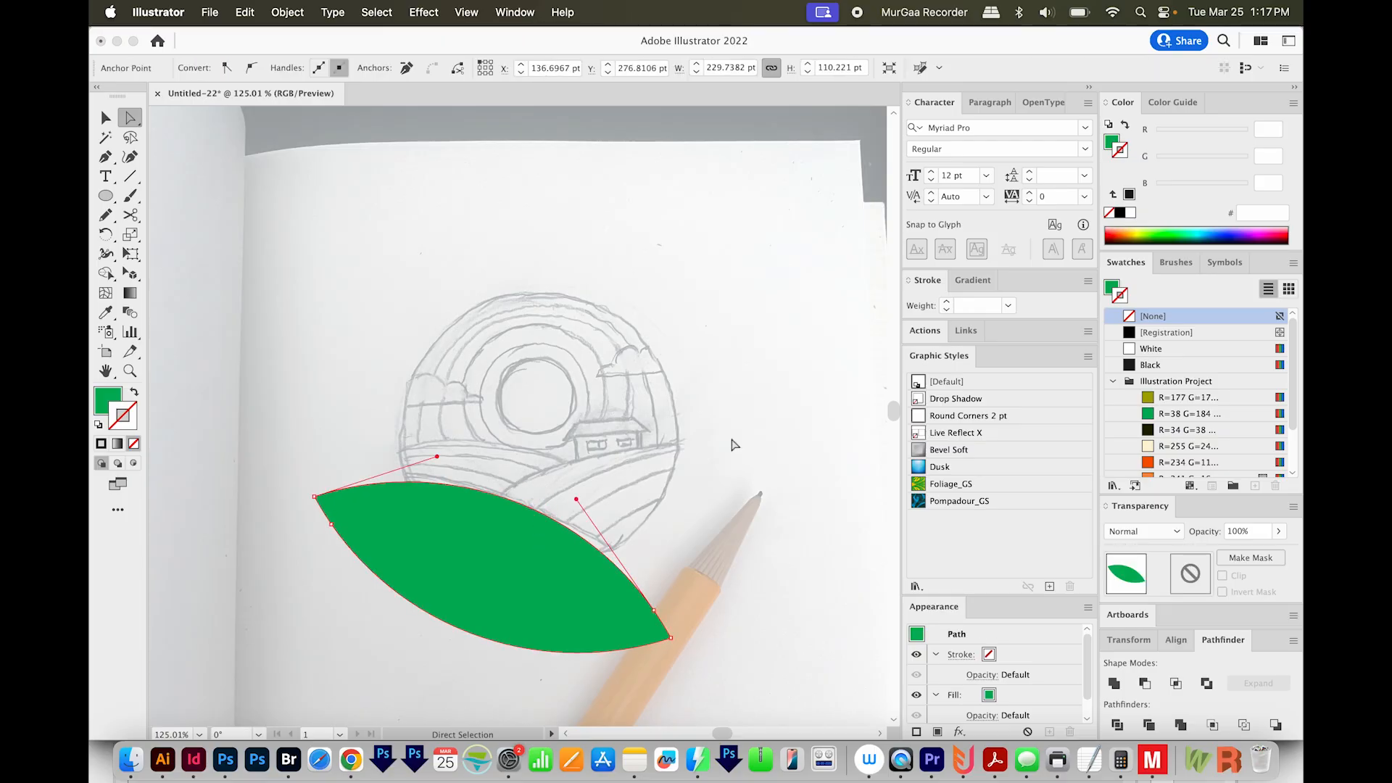
pyautogui.press('Down')
pyautogui.press('Down')
pyautogui.press('Down')
pyautogui.press('Down')
pyautogui.press('Down')
pyautogui.press('Down')
pyautogui.press('Up')
pyautogui.press('Up')
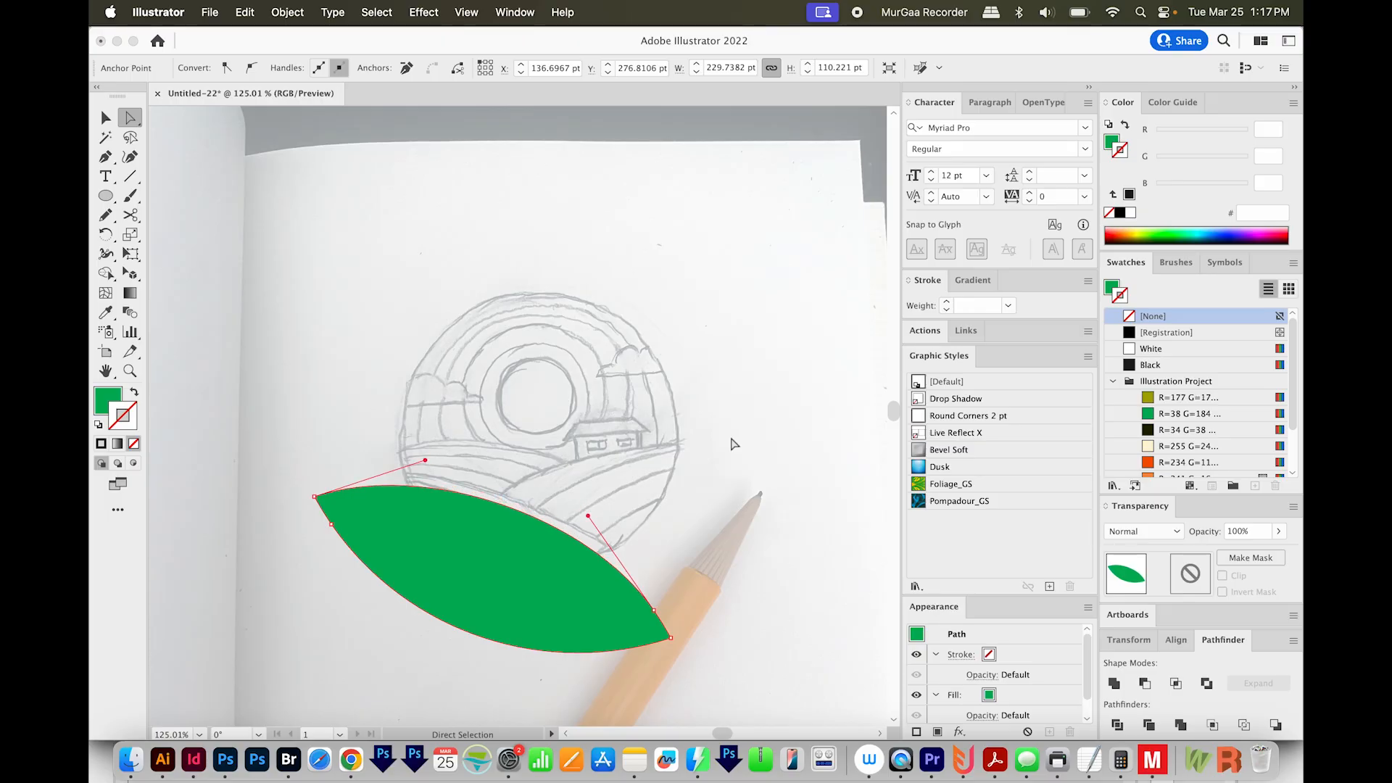
pyautogui.press('Down')
pyautogui.press('Down')
pyautogui.press('Down')
pyautogui.press('Down')
pyautogui.press('Down')
pyautogui.press('Down')
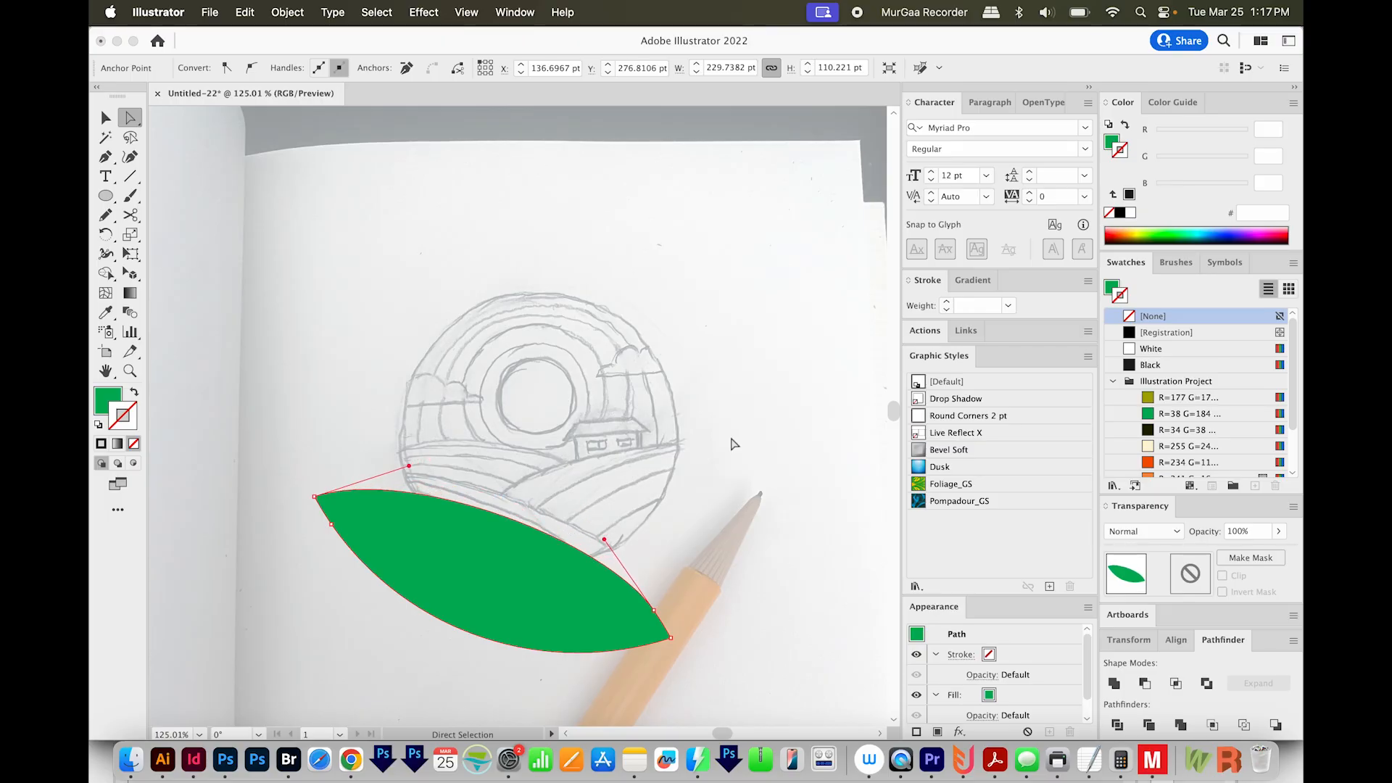
pyautogui.press('Down')
pyautogui.press('Down')
pyautogui.press('Down')
pyautogui.press('Down')
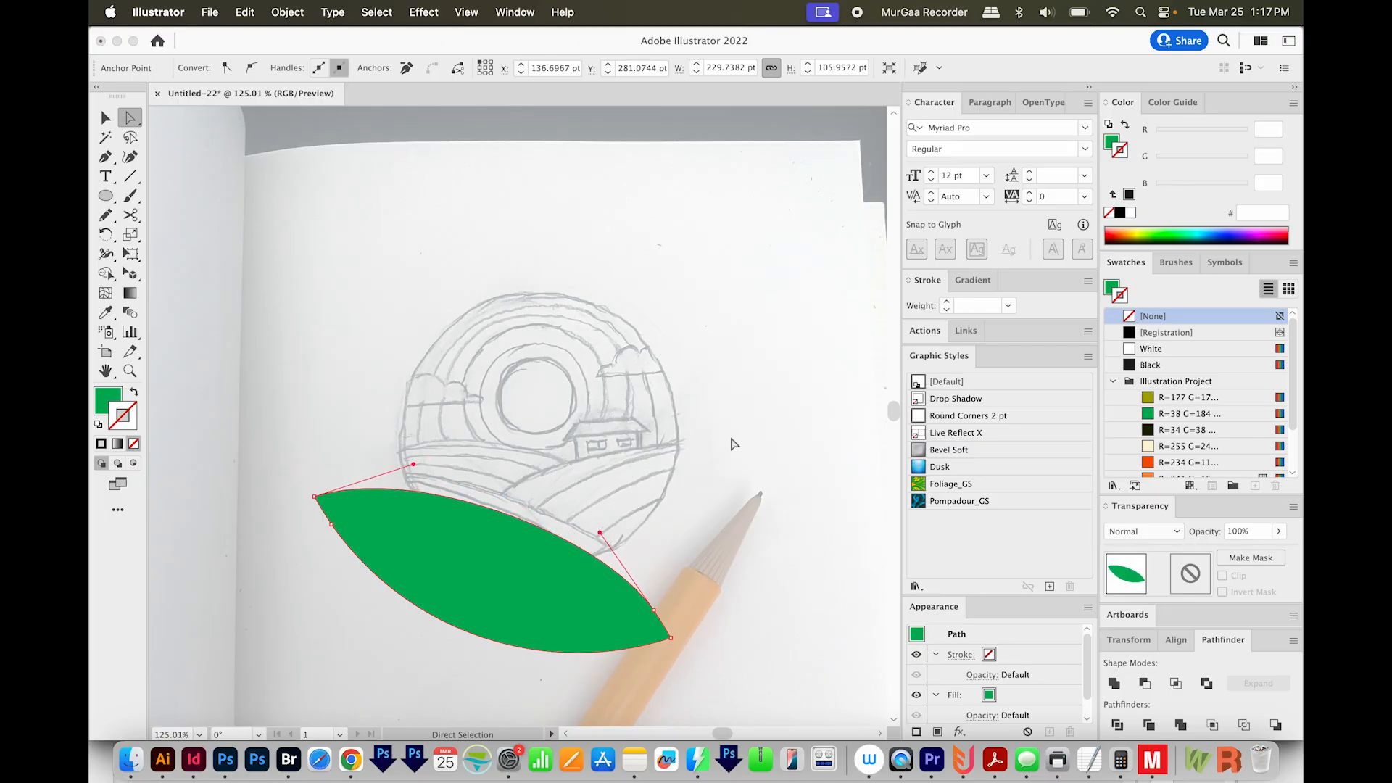
pyautogui.press('Up')
pyautogui.click(796, 622)
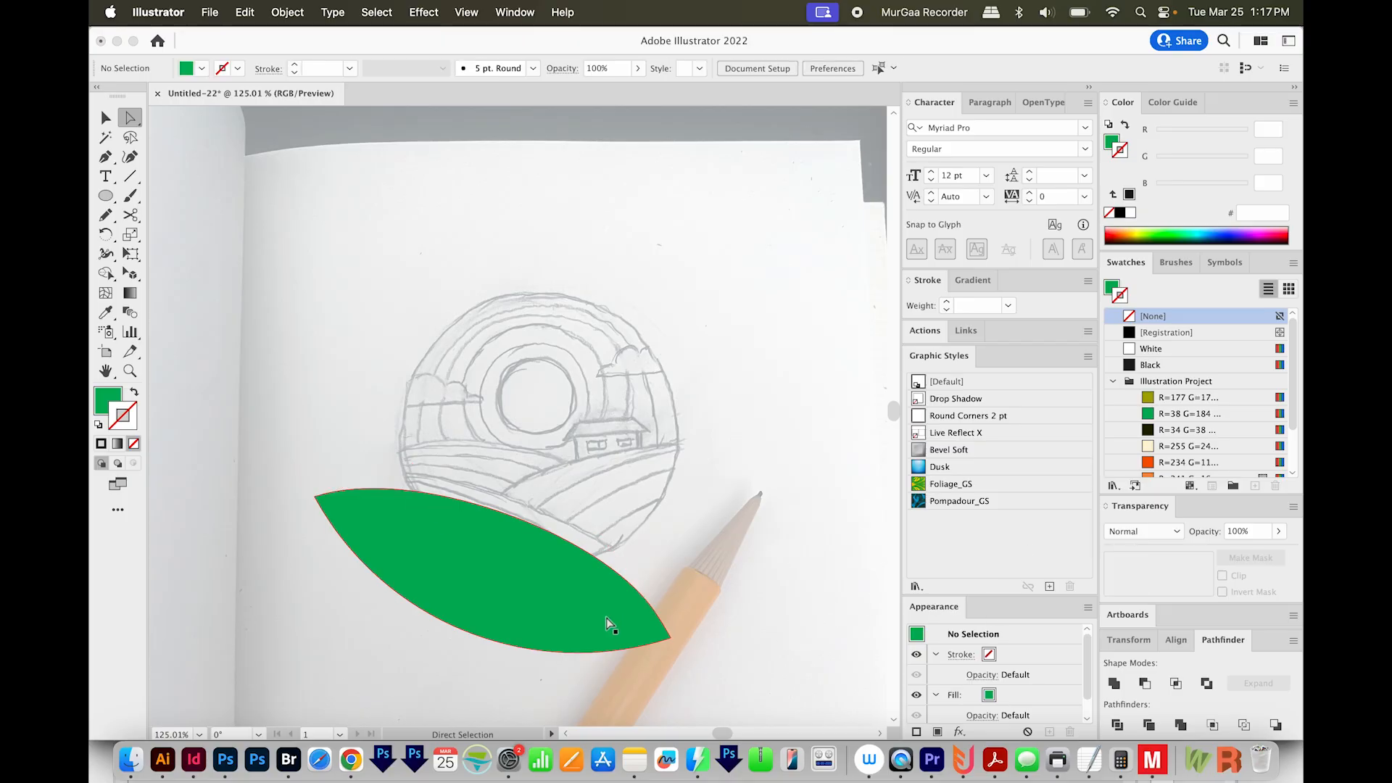
pyautogui.press('v')
pyautogui.moveTo(480, 562); pyautogui.dragTo(487, 548)
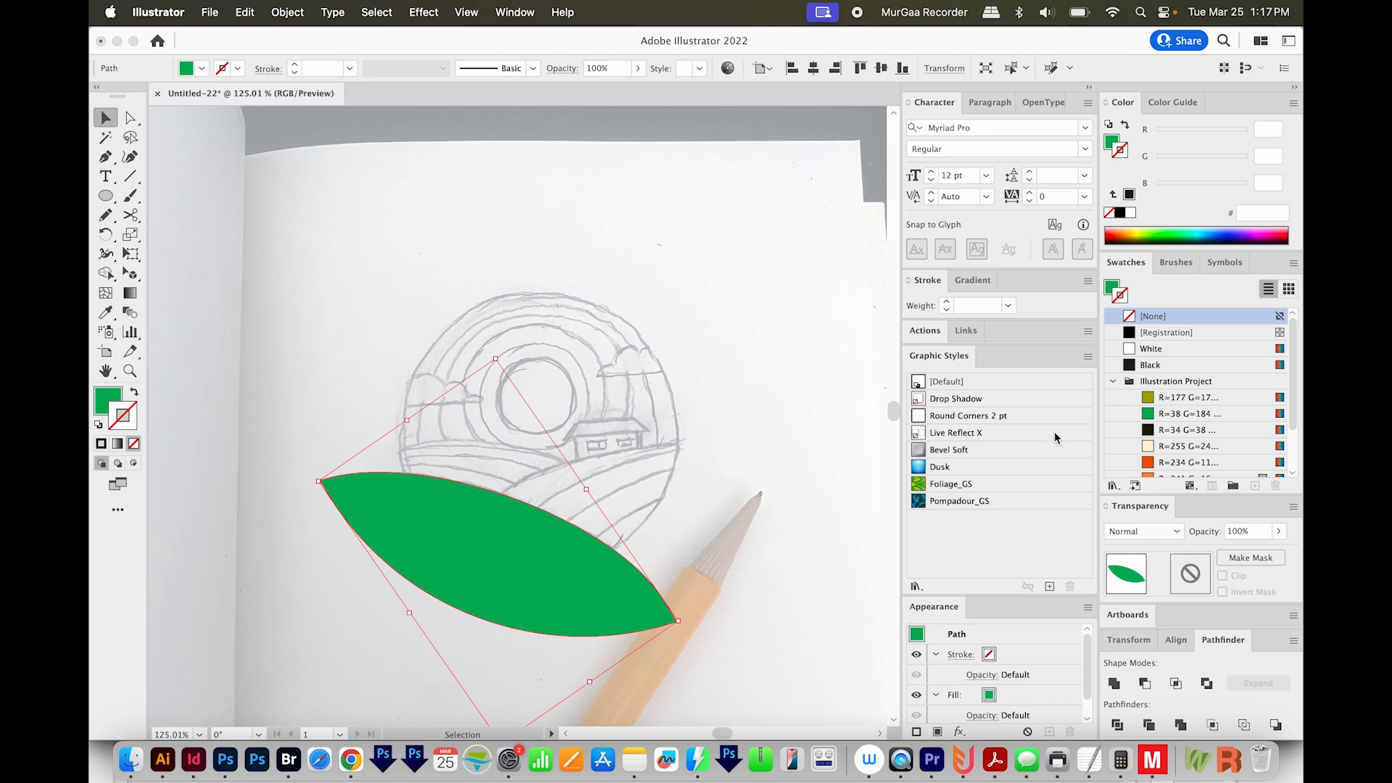
# Fill the front hill with the olive R=177 G=179 B=2 swatch and hide it
pyautogui.click(109, 404)
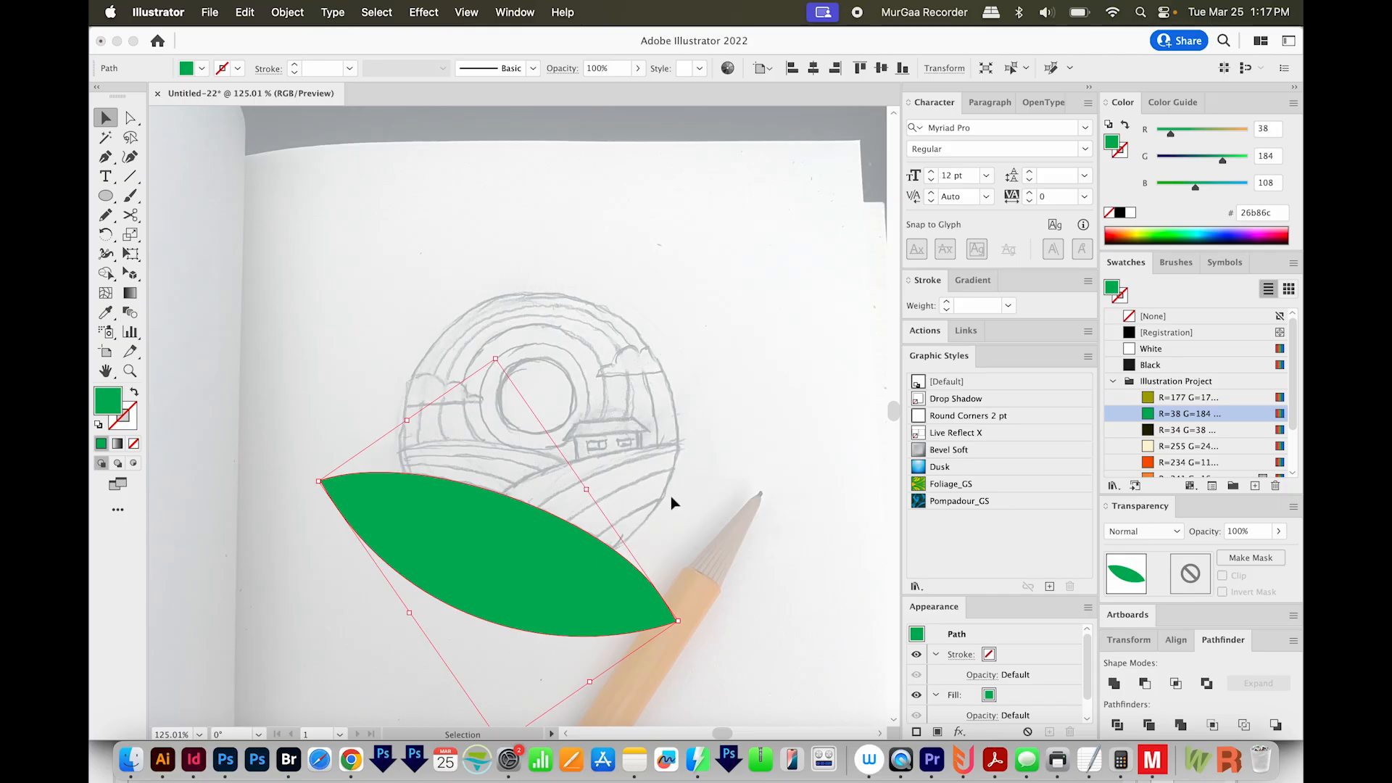
pyautogui.click(1198, 399)
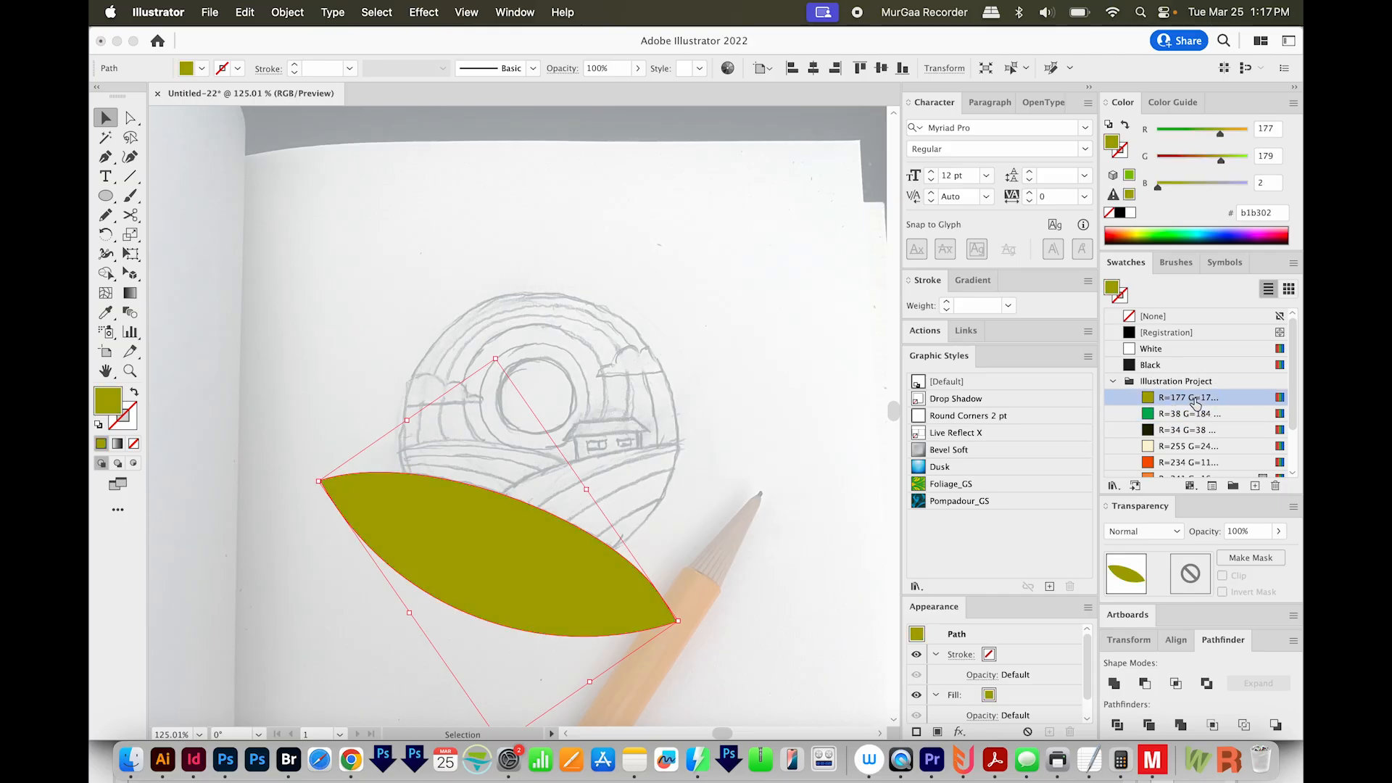
pyautogui.press('Delete')
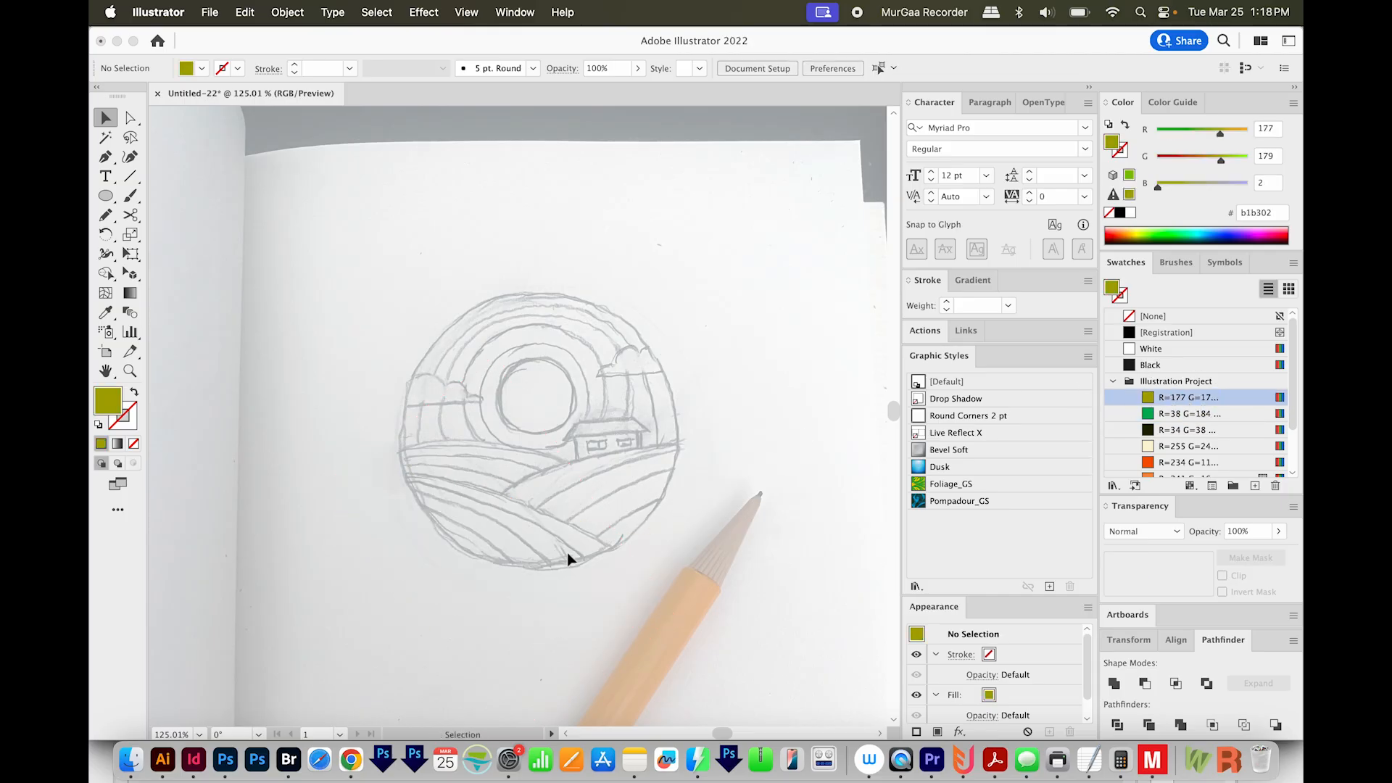
# Show all hidden artwork, and hide the sun circles and house so only the three hills remain over the sketch
pyautogui.scroll(1, 468, 482)
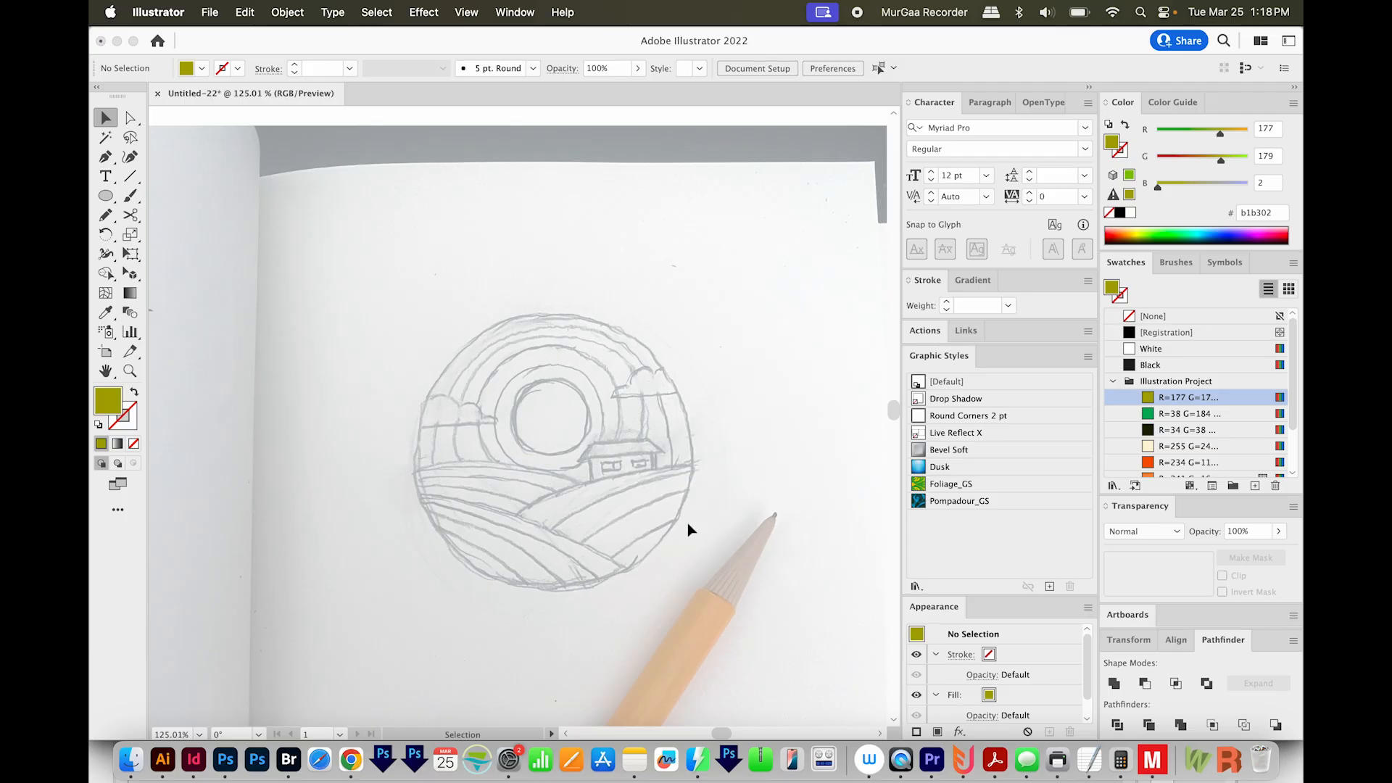
pyautogui.press('super+alt+3')
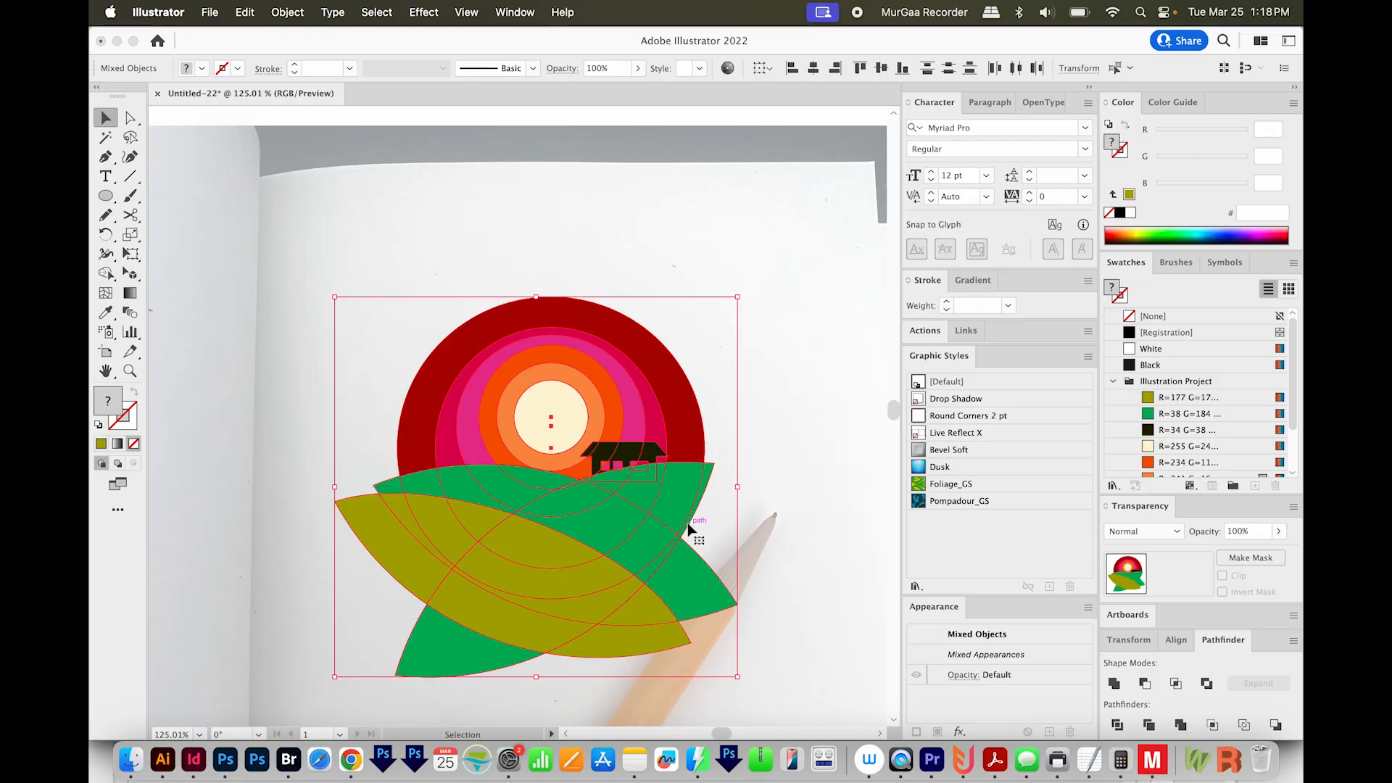
pyautogui.click(620, 412)
pyautogui.press('super+3')
pyautogui.moveTo(482, 457); pyautogui.dragTo(389, 631)
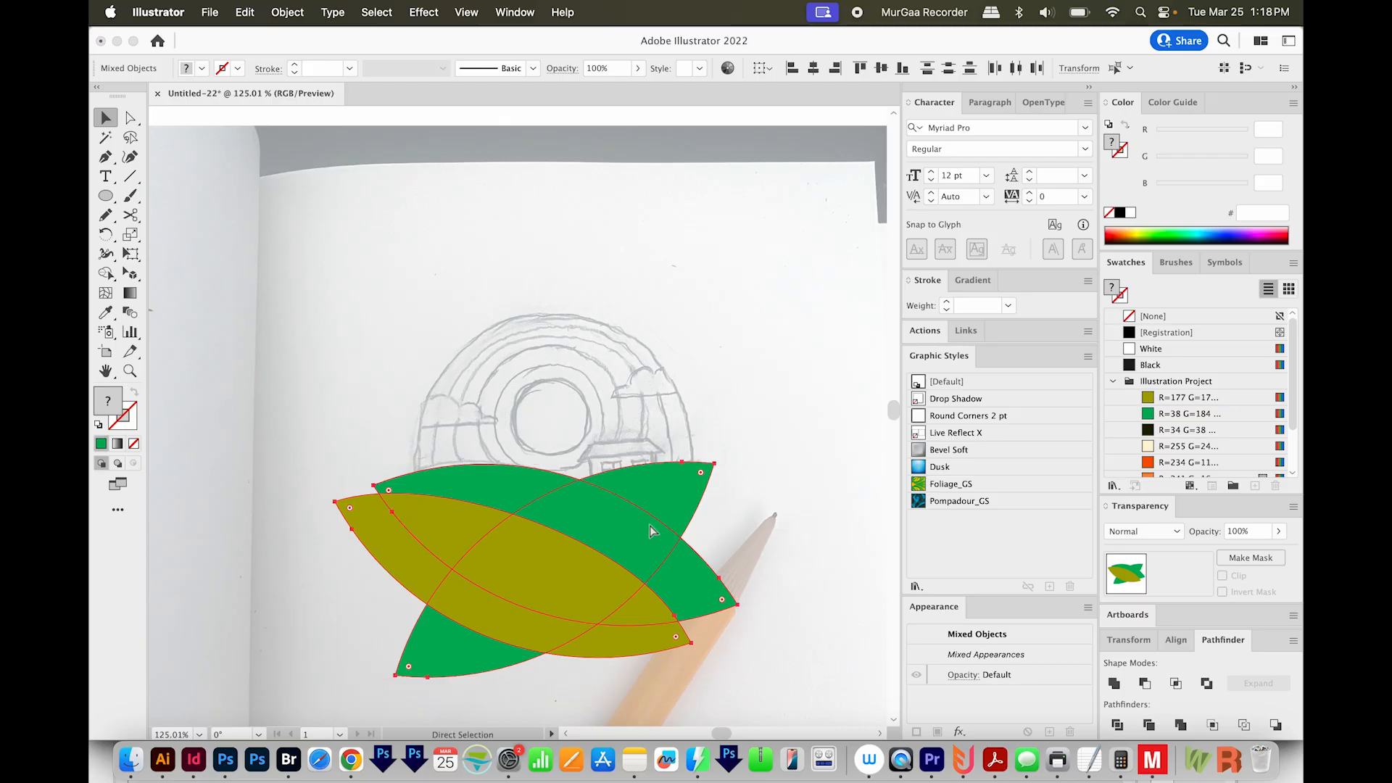
pyautogui.press('super+3')
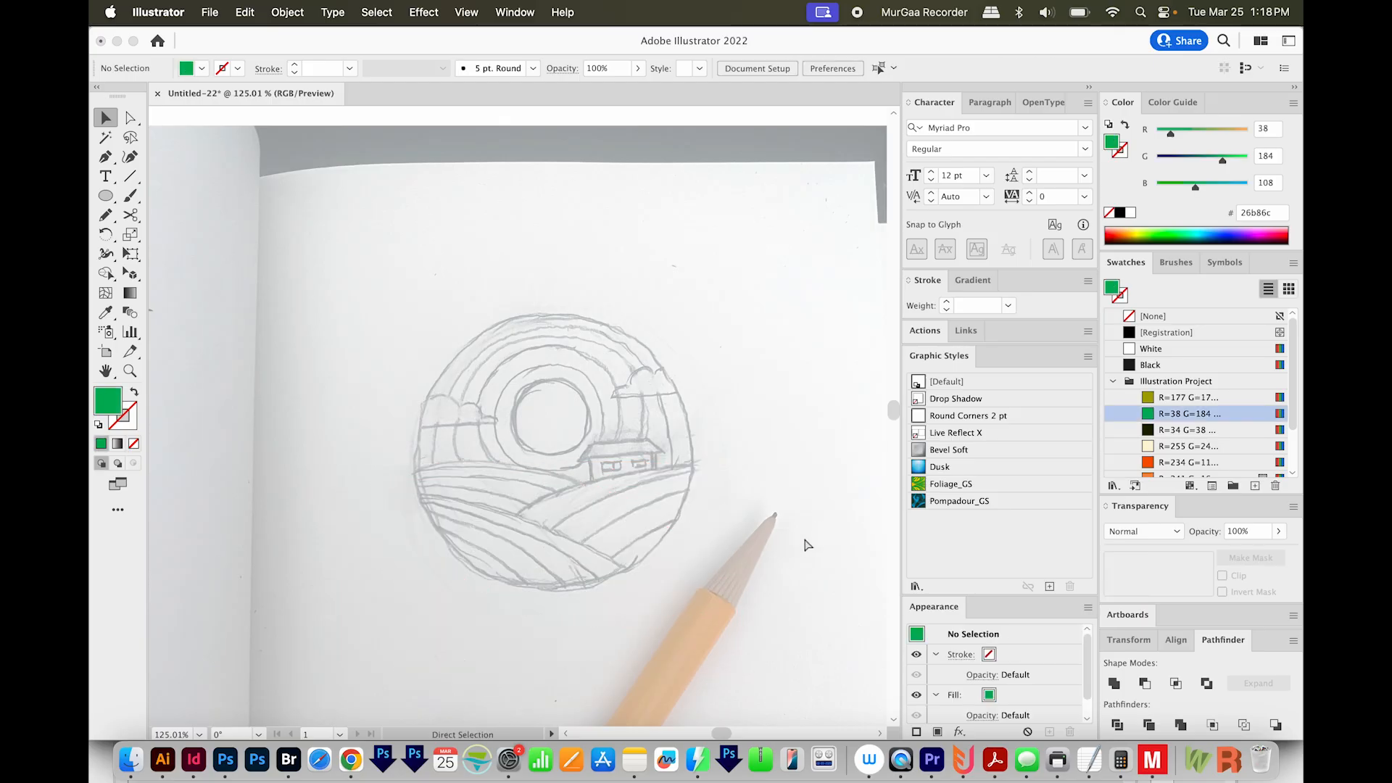
pyautogui.press('super+alt+3')
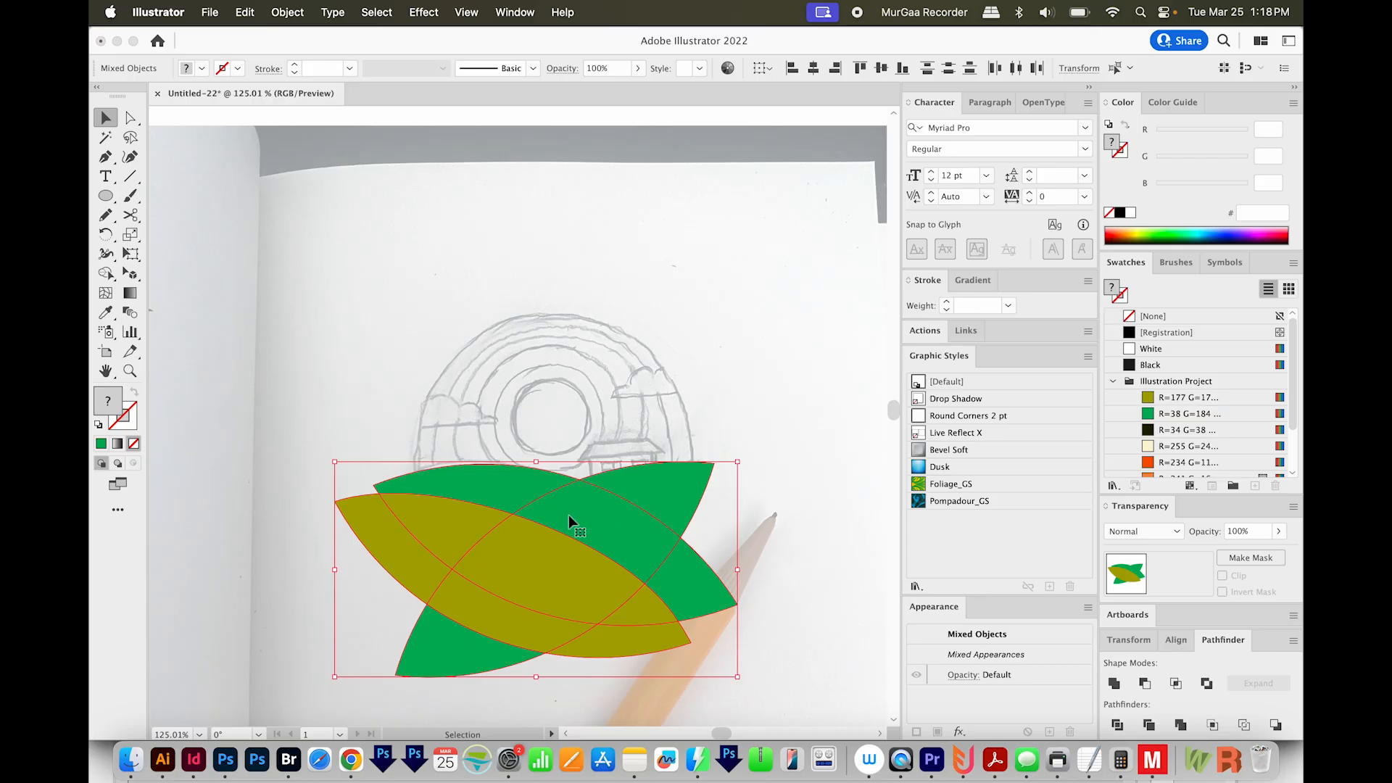
pyautogui.click(891, 465)
# Cut the upper edge segment out of the rear left green hill and paste it in place as a separate path
pyautogui.press('a')
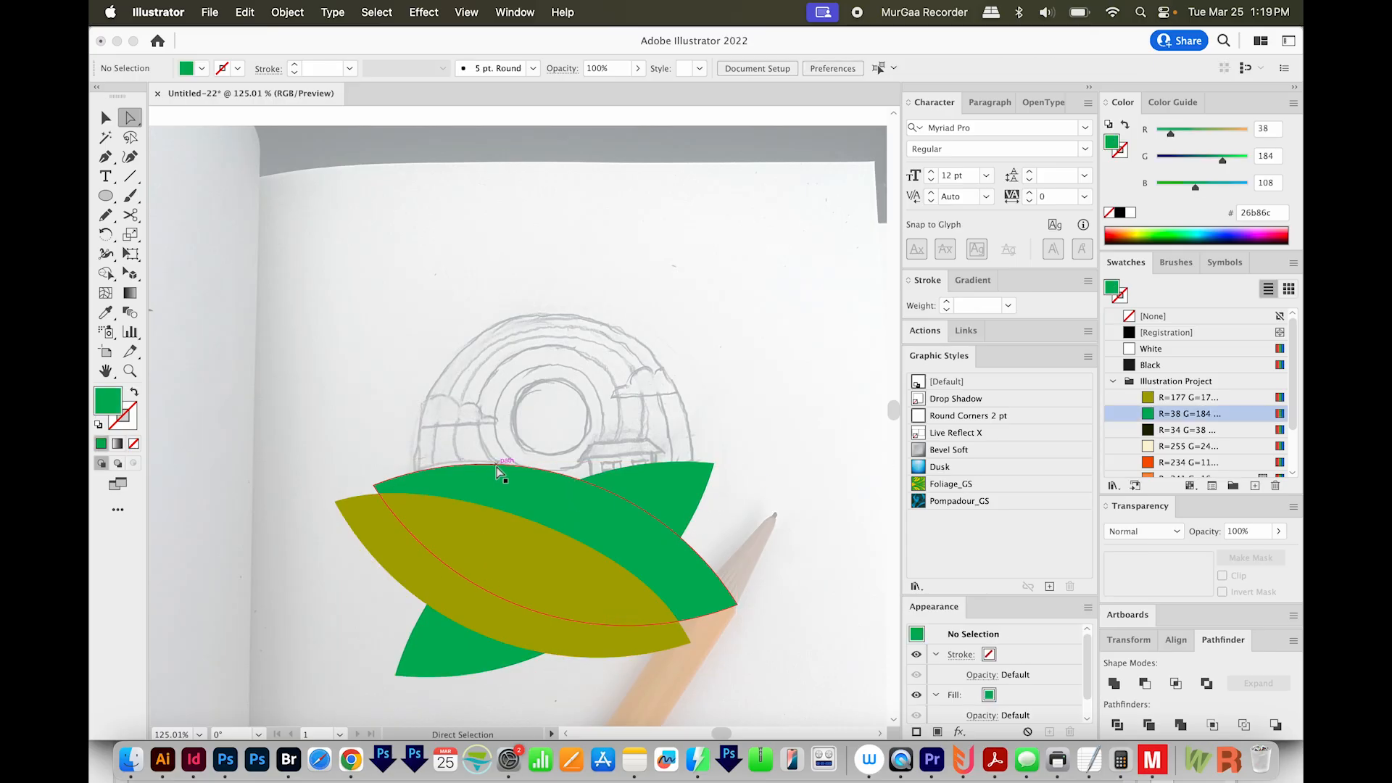
pyautogui.click(496, 468)
pyautogui.click(510, 449)
pyautogui.click(514, 471)
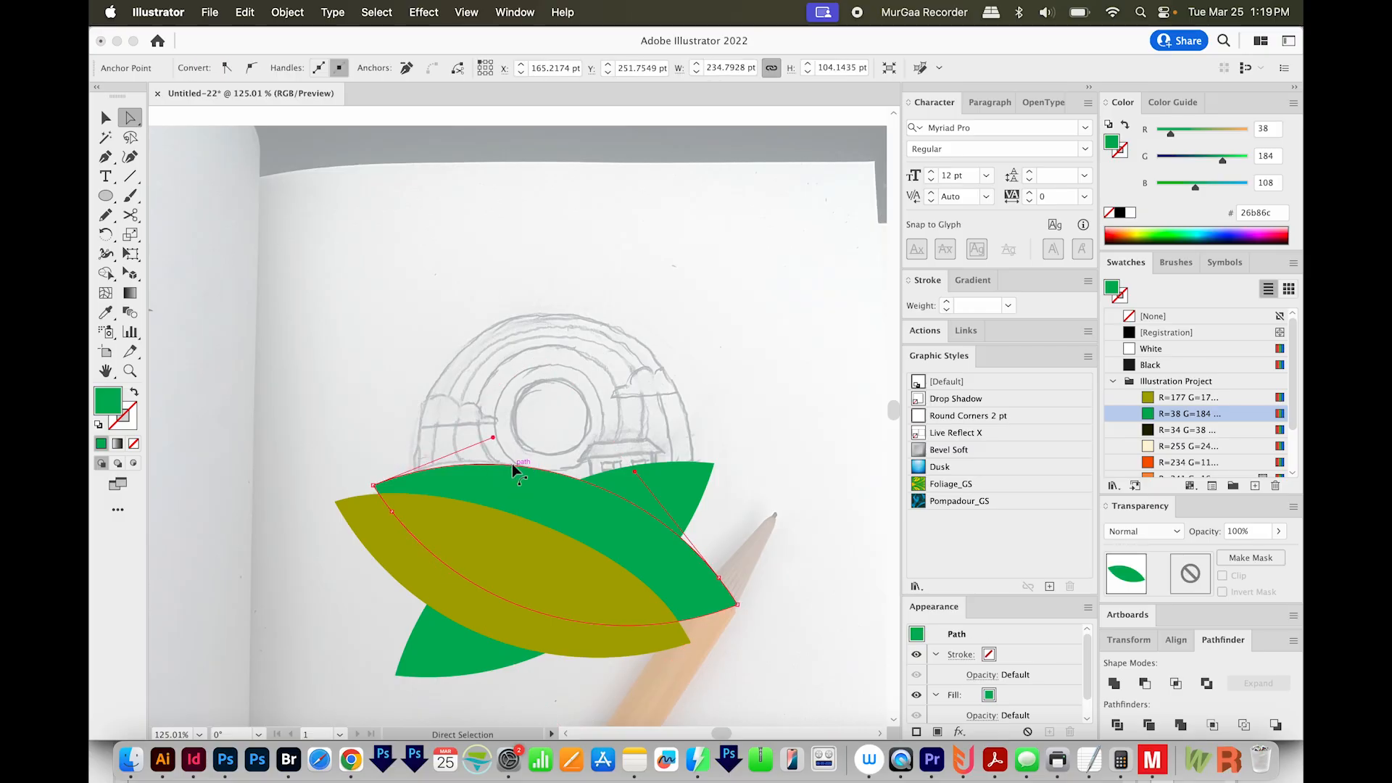
pyautogui.press('super+z')
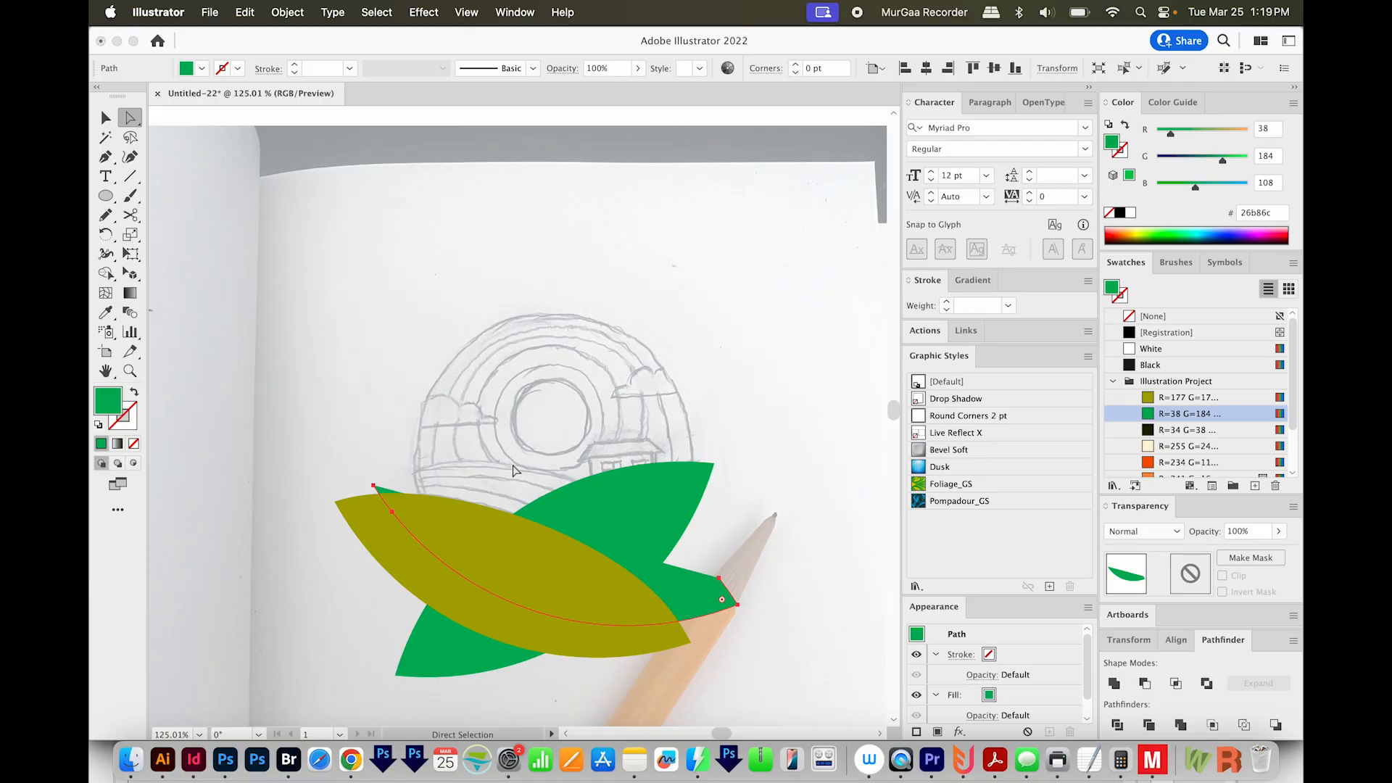
pyautogui.press('super+shift+z')
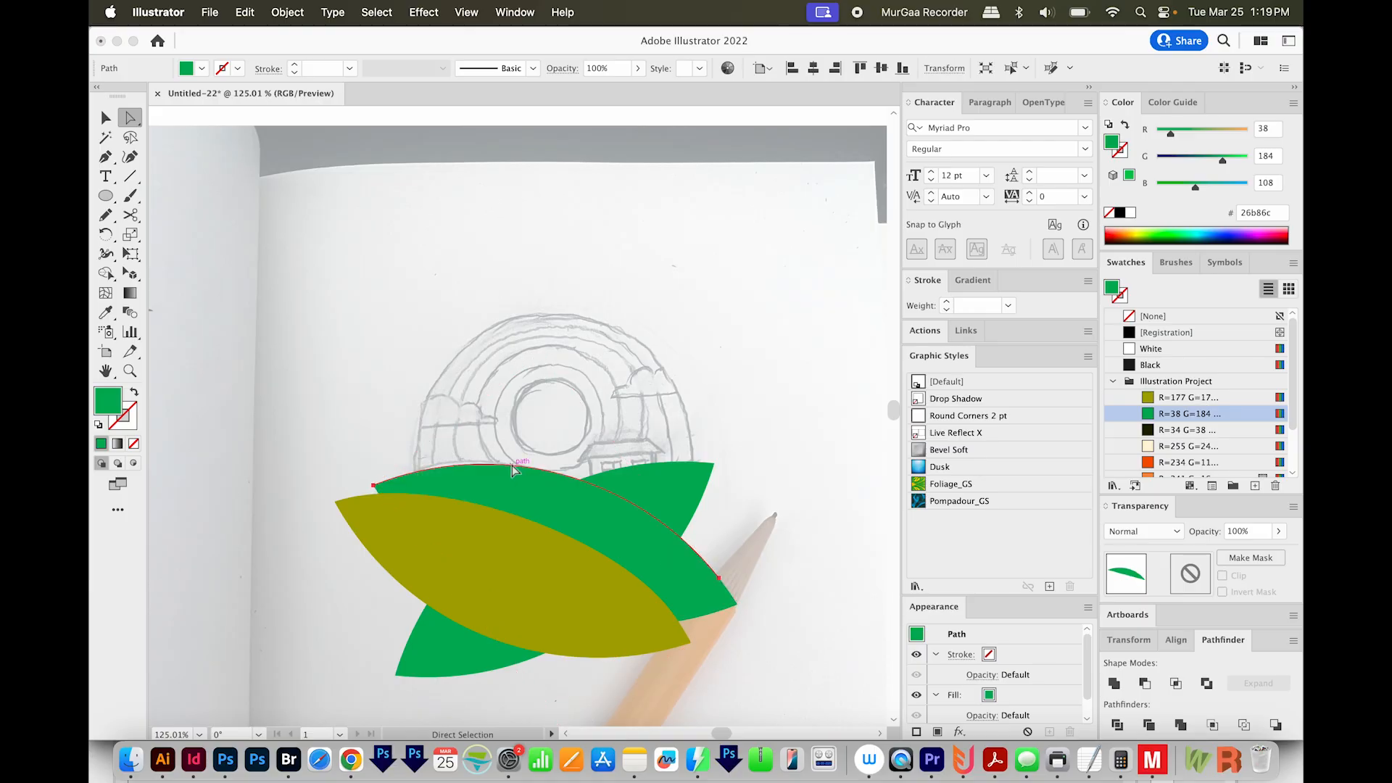
# Give the pasted edge path the default white fill and 1 pt black stroke, and move it up away from the hills
pyautogui.press('d')
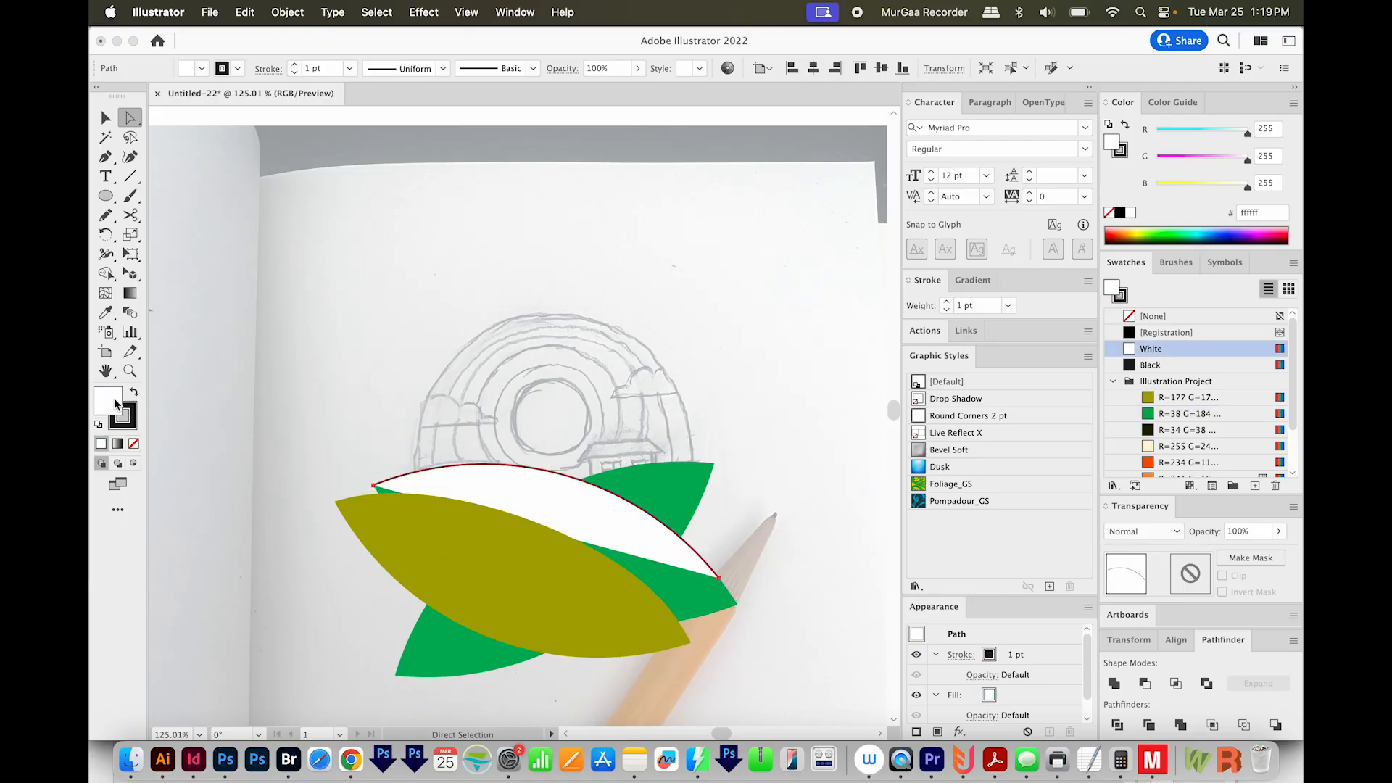
pyautogui.moveTo(506, 502)
pyautogui.mouseDown()
pyautogui.moveTo(547, 451)
pyautogui.moveTo(581, 364)
pyautogui.moveTo(562, 361)
pyautogui.mouseUp()
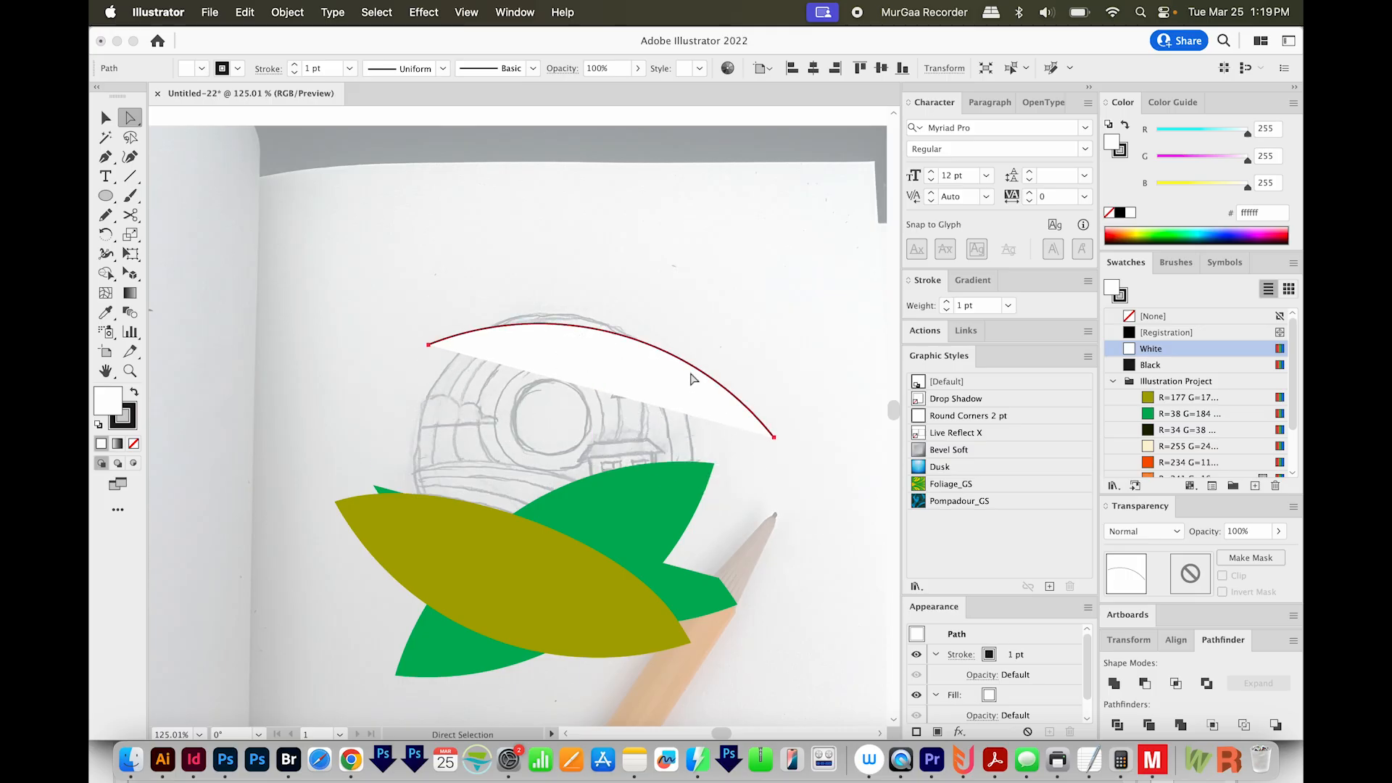
# Toggle between preview and outline view, ending in outline view to examine the separated edge and hill paths
pyautogui.press('super+y')
pyautogui.press('super+y')
pyautogui.press('super+y')
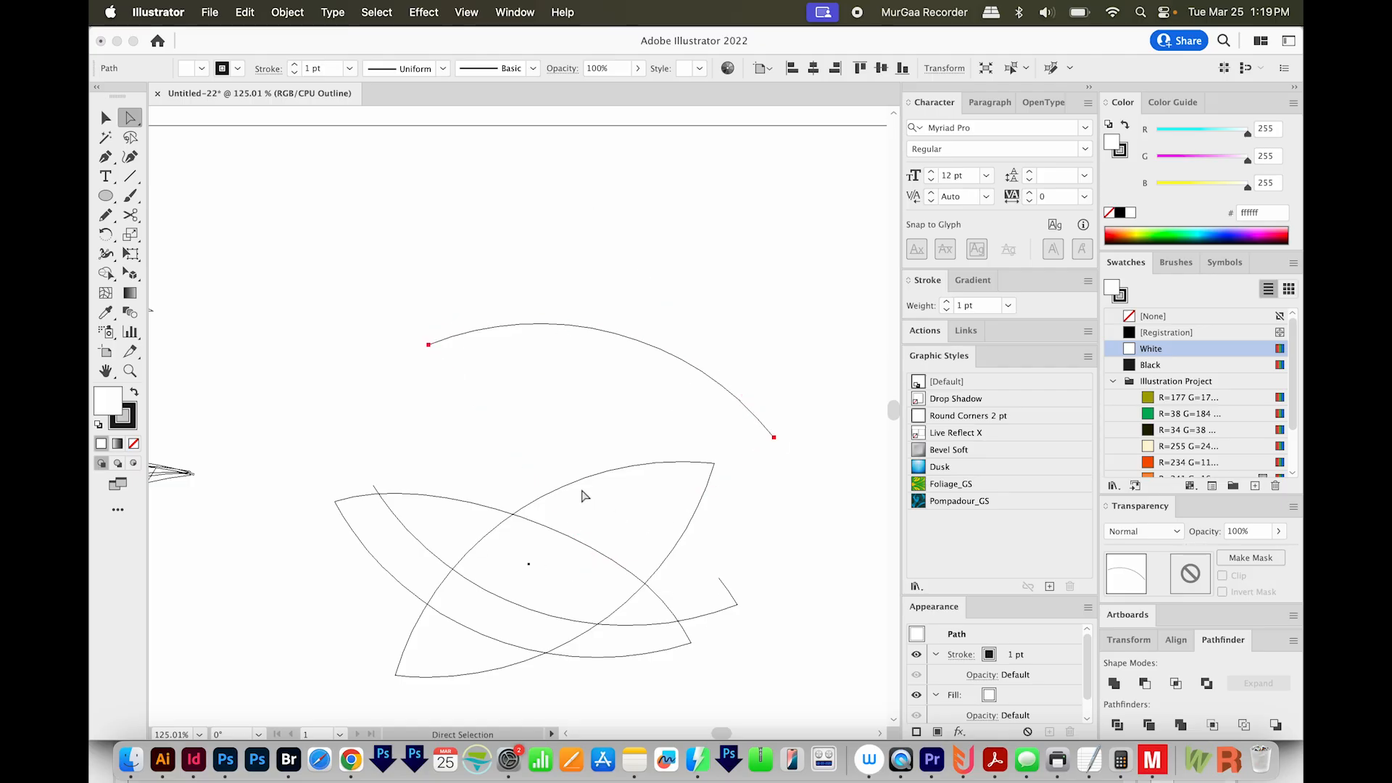
# Undo the move of the separated edge path in preview view, and hide the remaining rear left green hill shape
pyautogui.press('super+y')
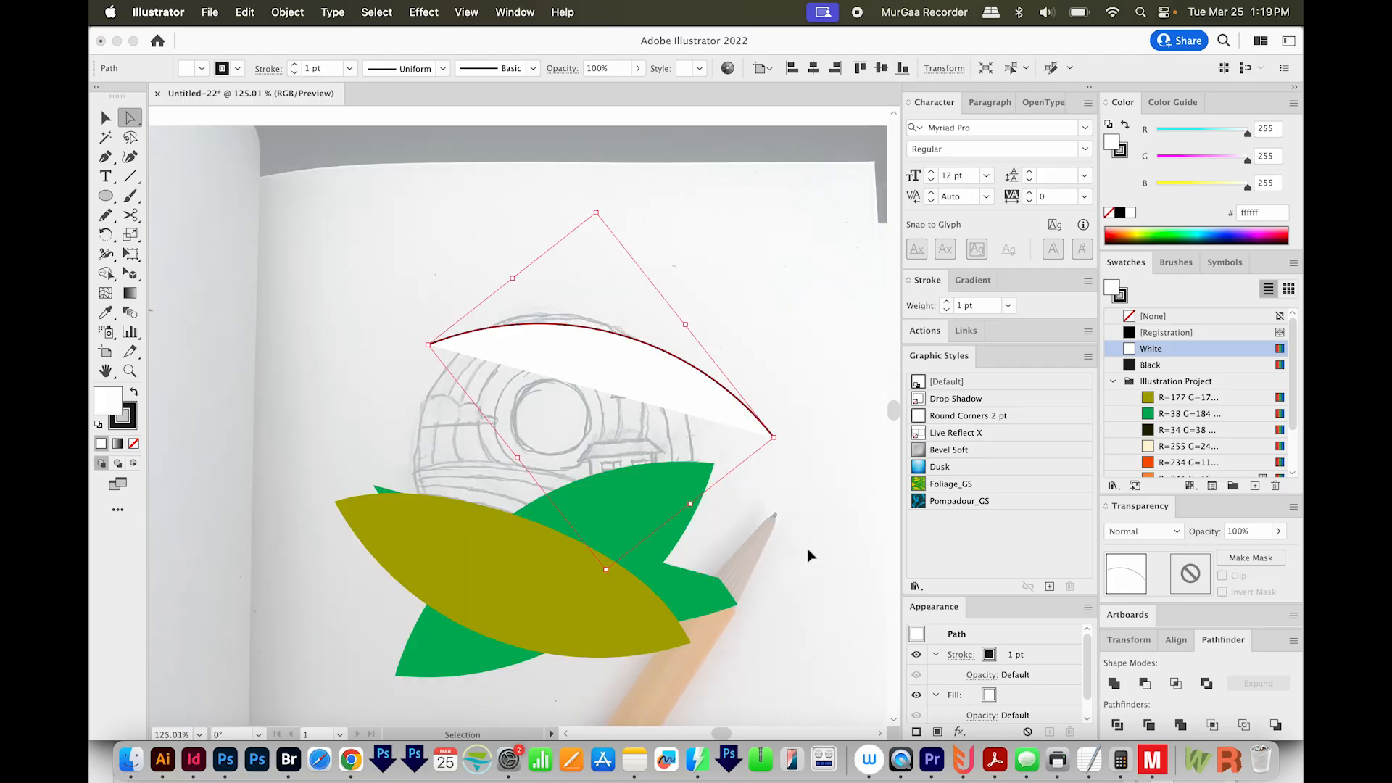
pyautogui.press('super+z')
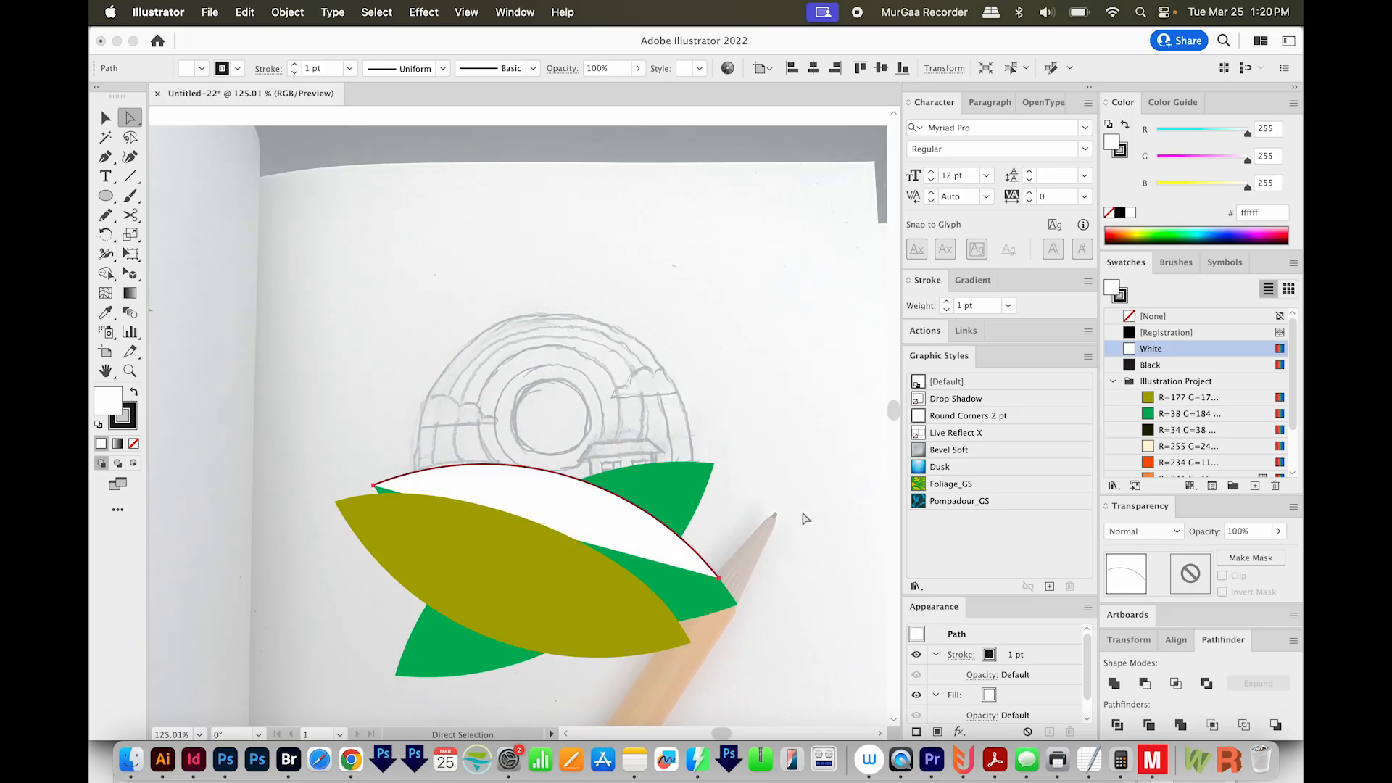
pyautogui.keyDown('alt'); pyautogui.click(707, 595); pyautogui.keyUp('alt')
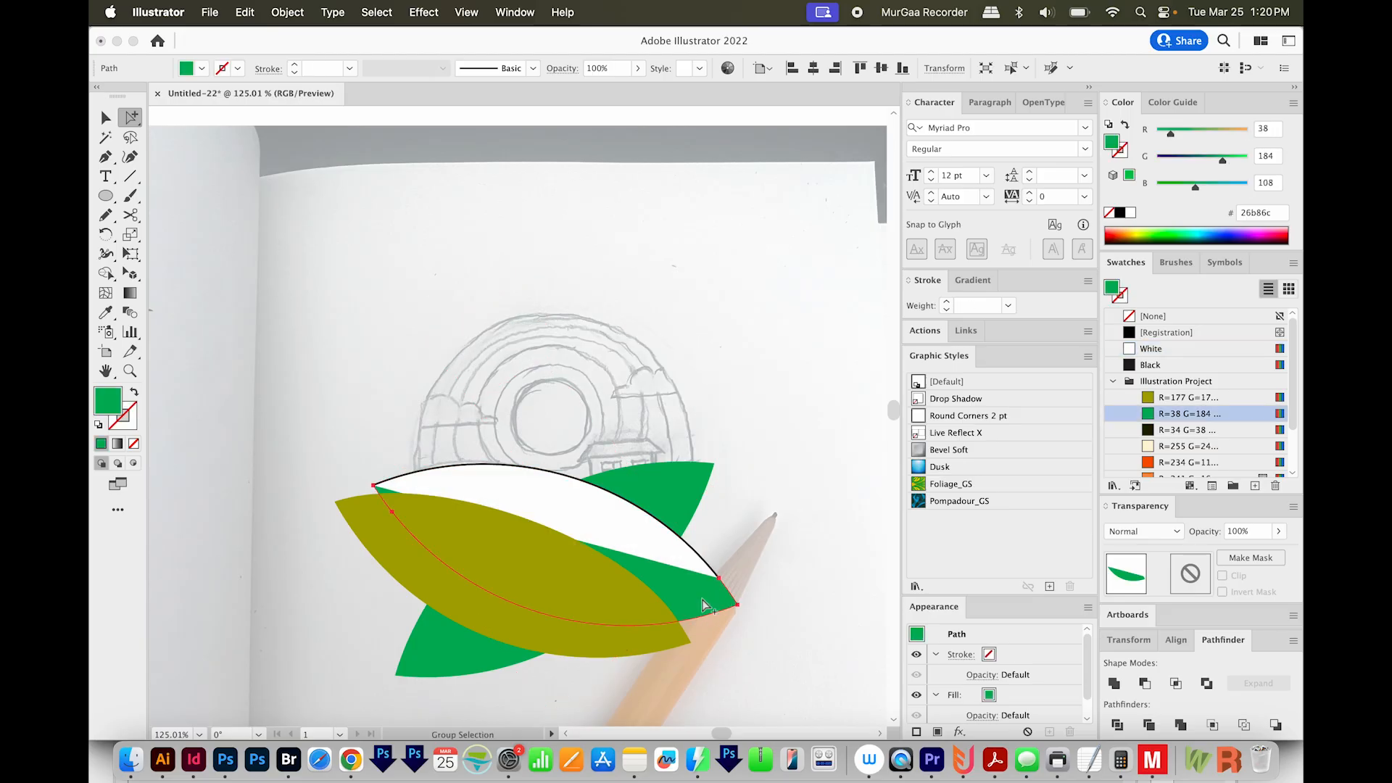
pyautogui.press('Delete')
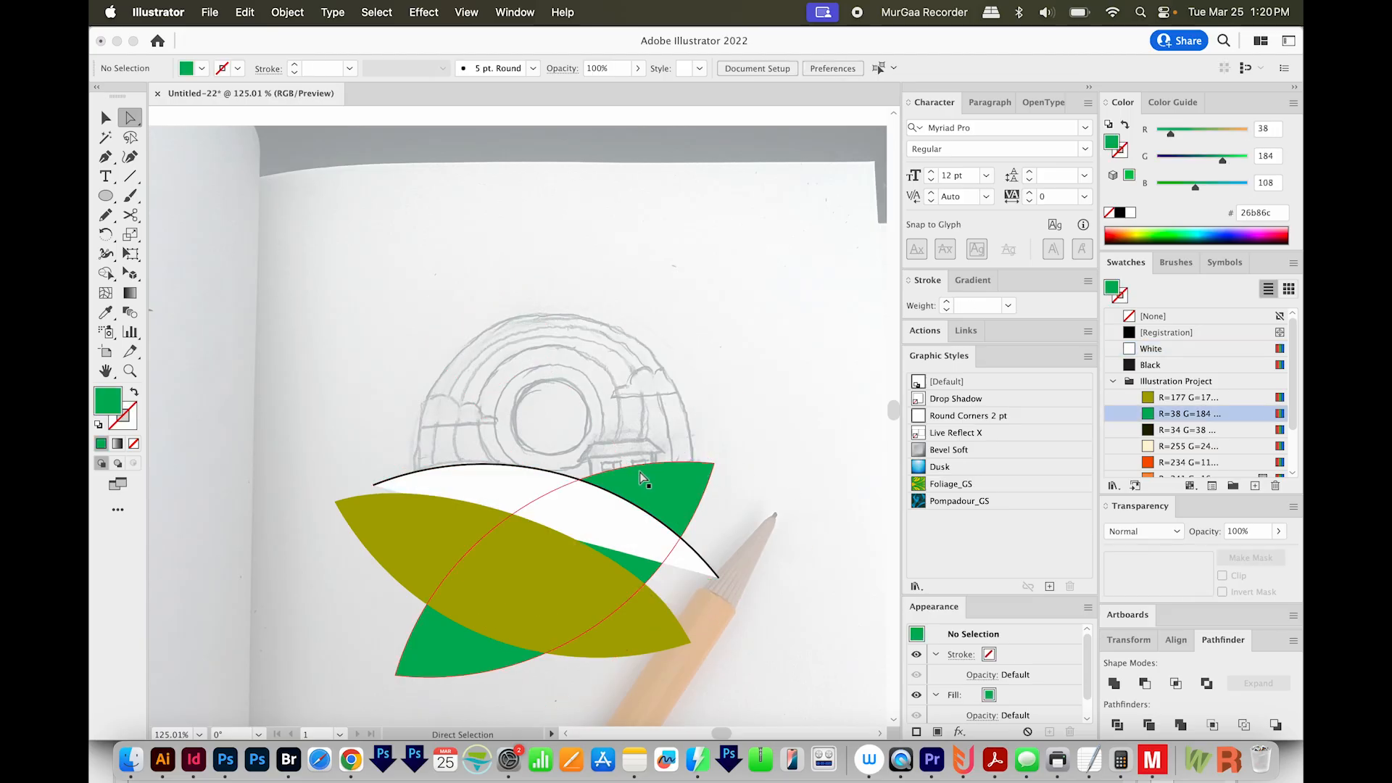
# Separate the rear right green hill's upper edge as its own path with default white fill and 1 pt black stroke, hiding the remaining shape
pyautogui.click(642, 473)
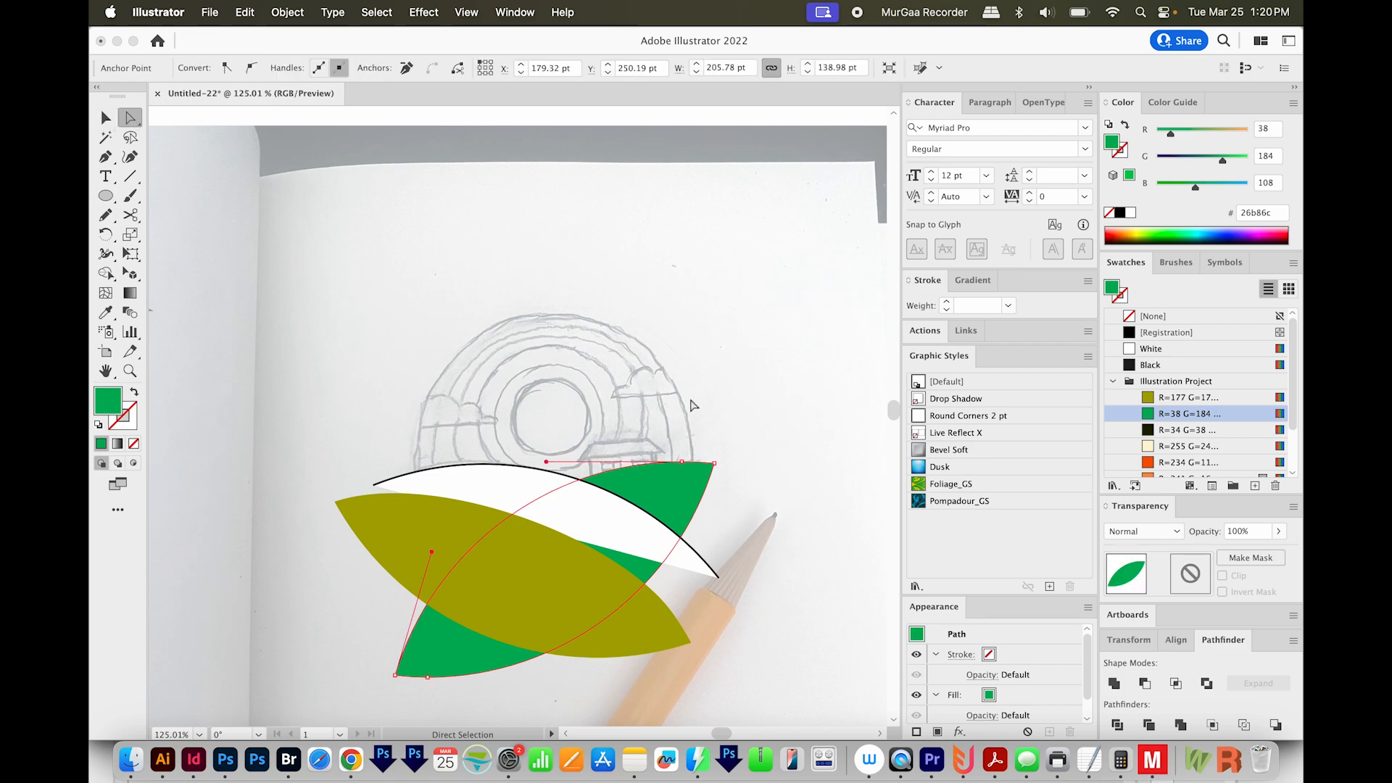
pyautogui.click(666, 479)
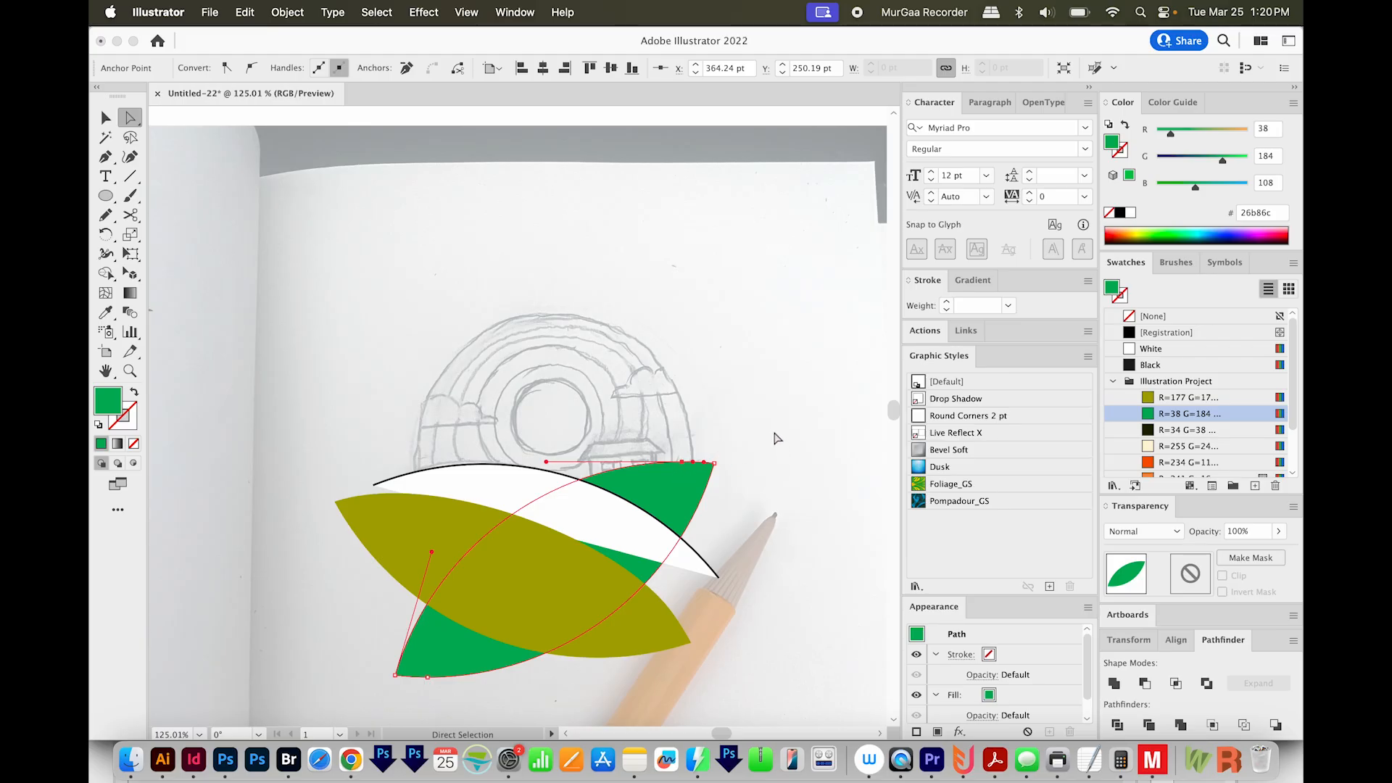
pyautogui.press('BackSpace')
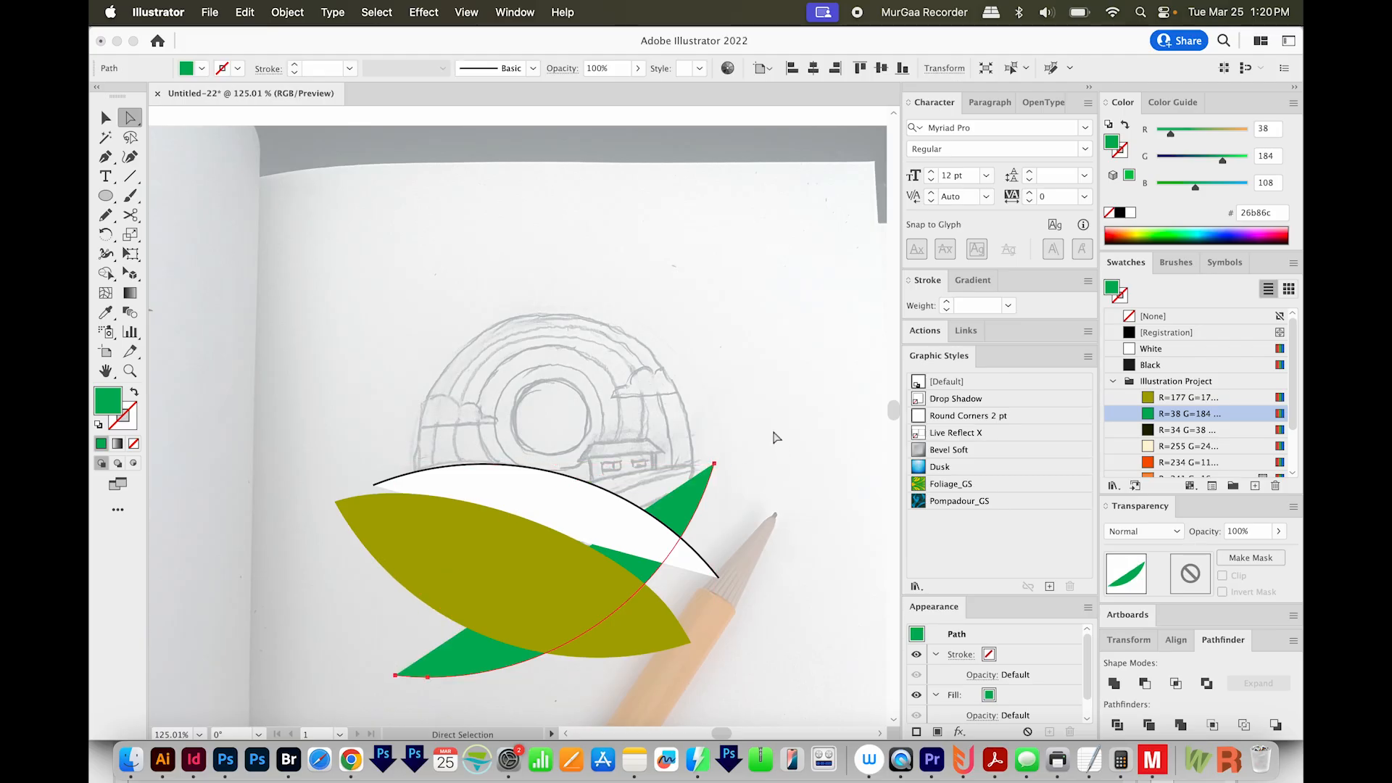
pyautogui.press('BackSpace')
pyautogui.press('super+f')
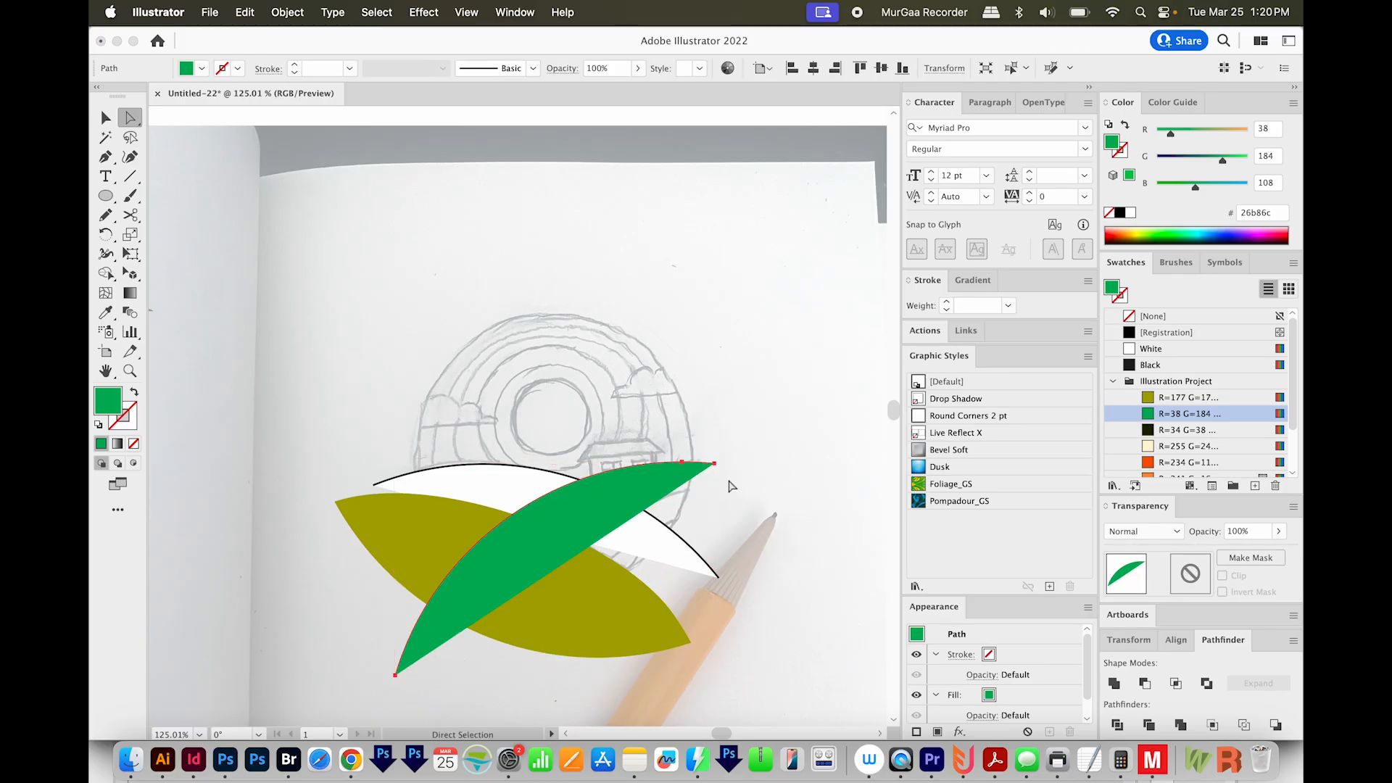
pyautogui.press('d')
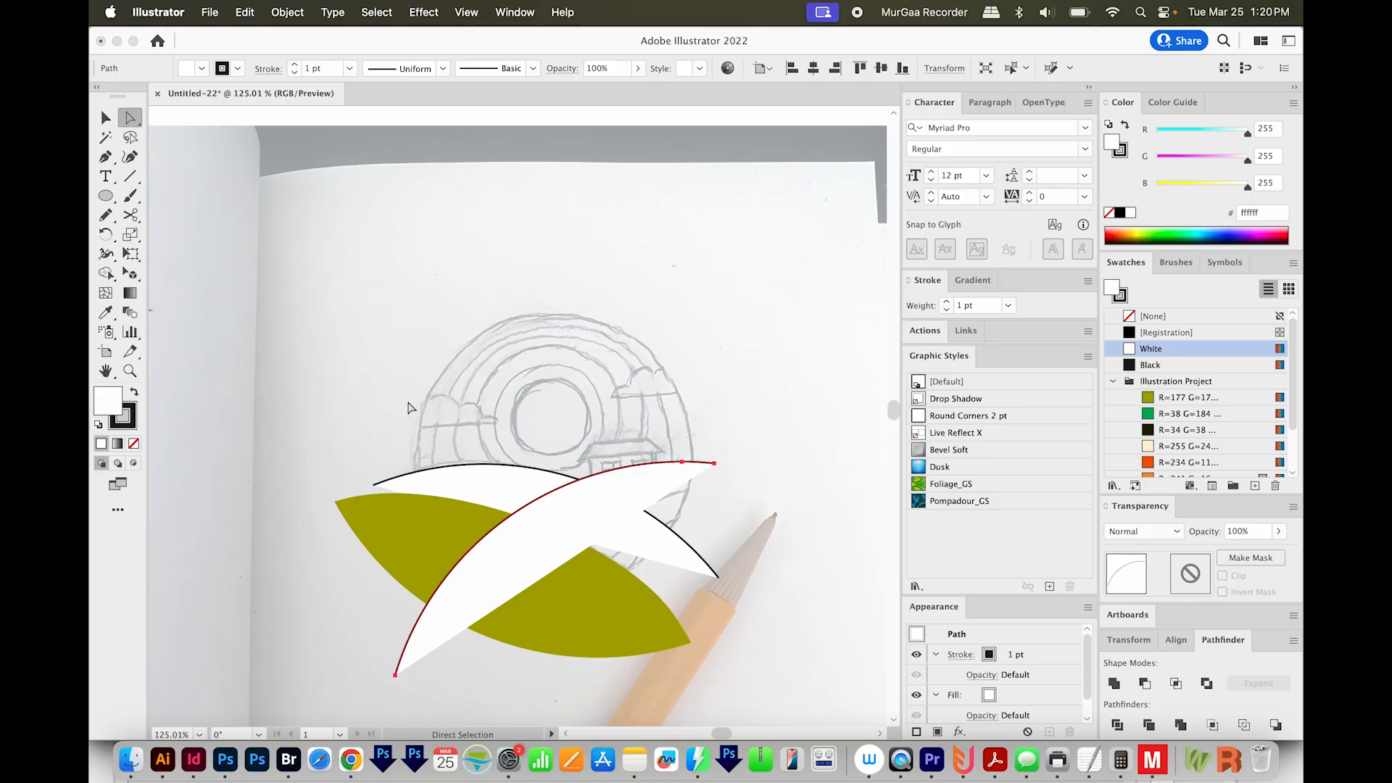
# Separate the front olive hill's upper edge as its own path in place, with the default white fill and 1 pt black stroke
pyautogui.click(638, 579)
pyautogui.press('Delete')
pyautogui.press('Delete')
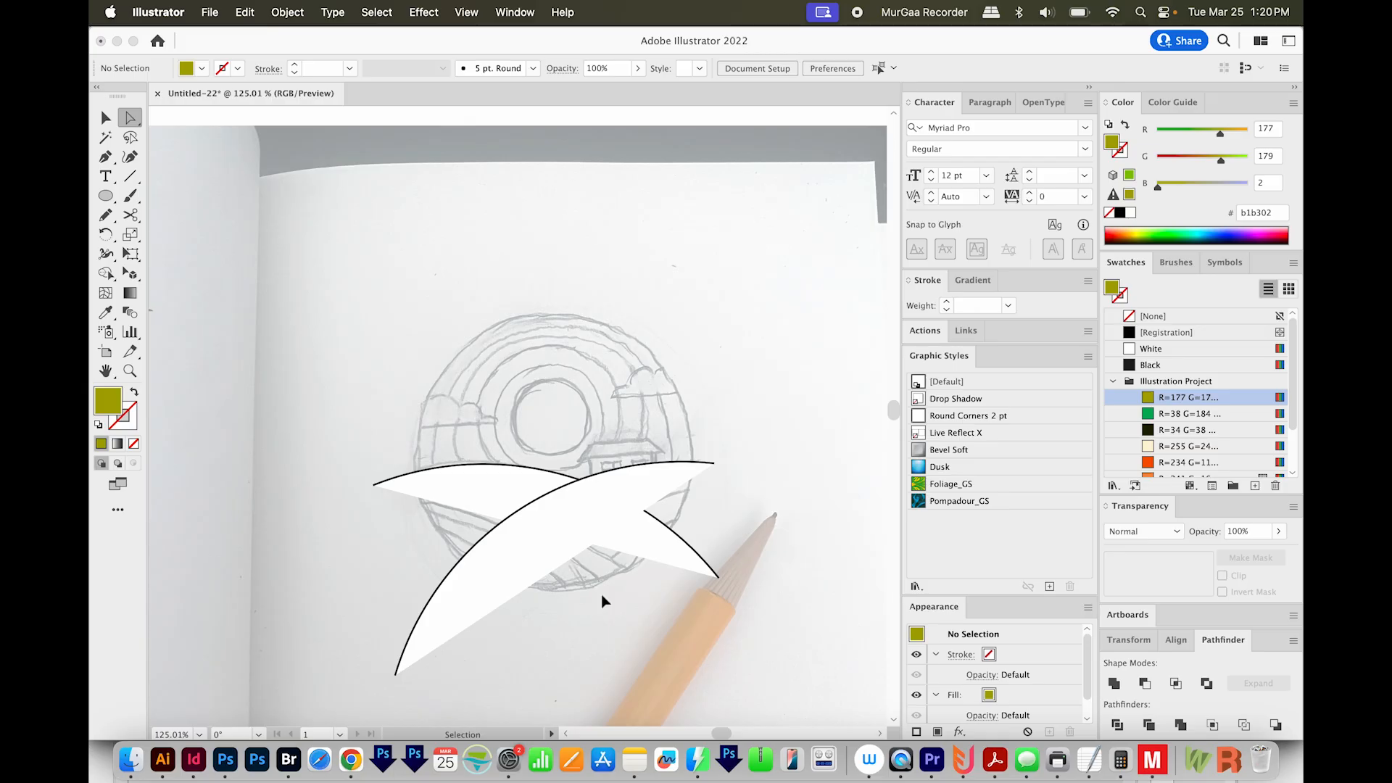
pyautogui.press('super+z')
pyautogui.press('super+z')
pyautogui.press('super+z')
# Set the fill of all three separated hill edge paths to None so only their black strokes remain over the sketch
pyautogui.press('super+a')
pyautogui.scroll(1, 510, 606)
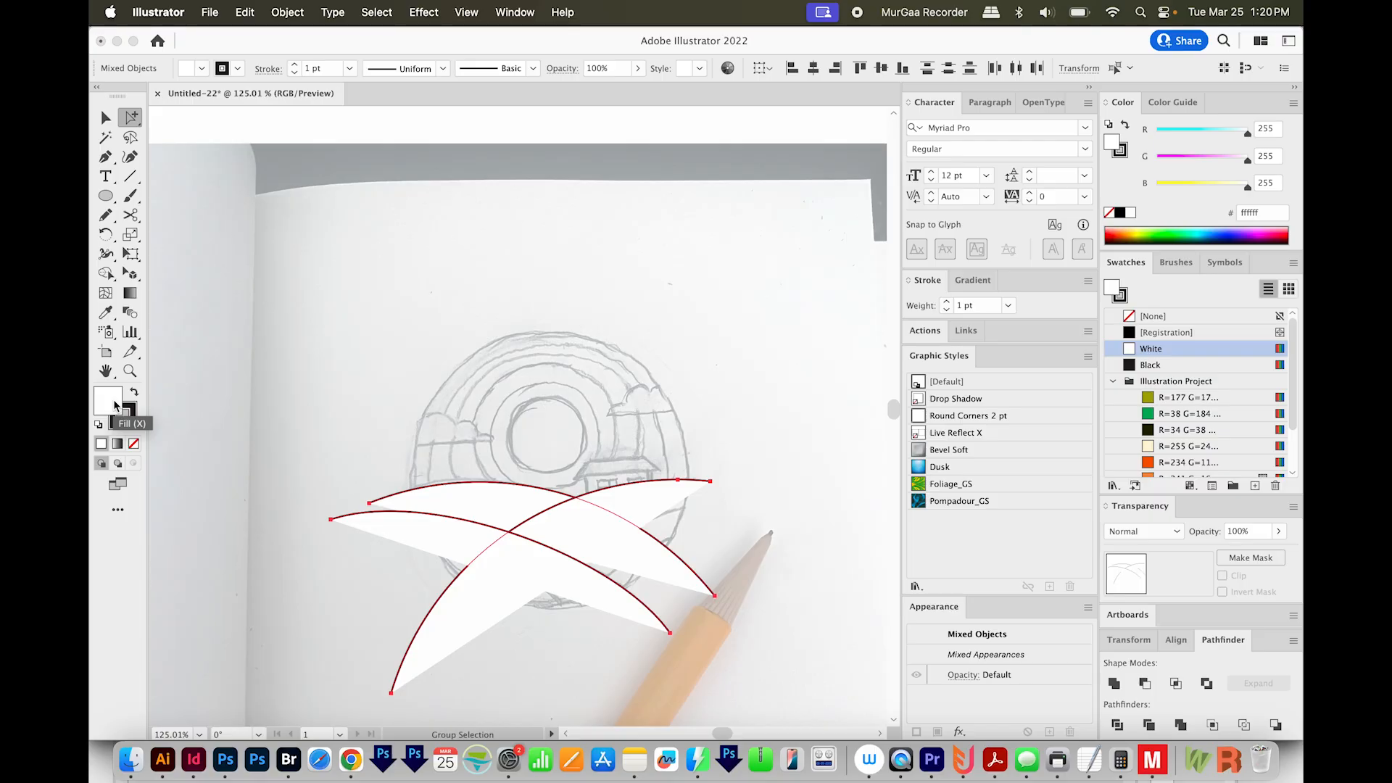
pyautogui.press('/')
pyautogui.press('z')
pyautogui.moveTo(813, 374); pyautogui.dragTo(271, 709)
pyautogui.press('space')
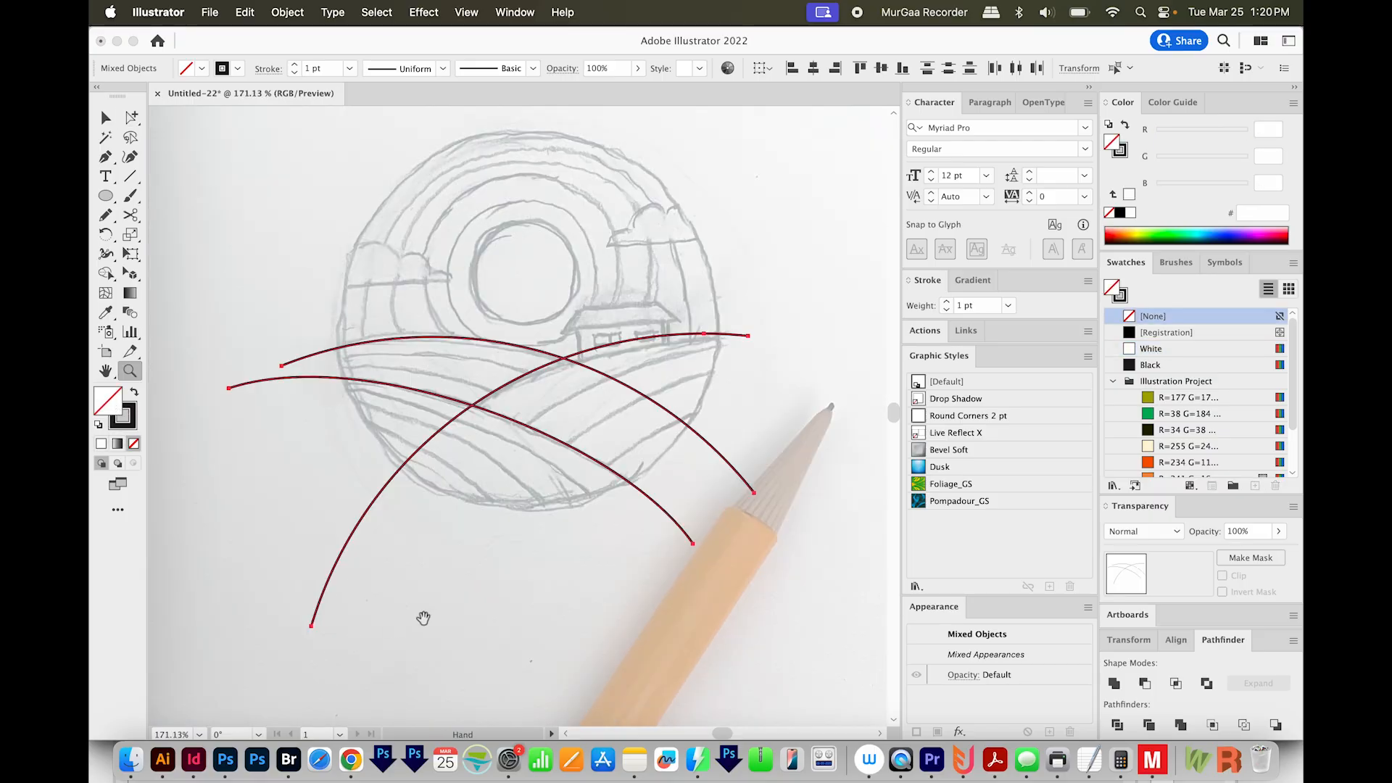
pyautogui.moveTo(437, 566); pyautogui.dragTo(430, 627)
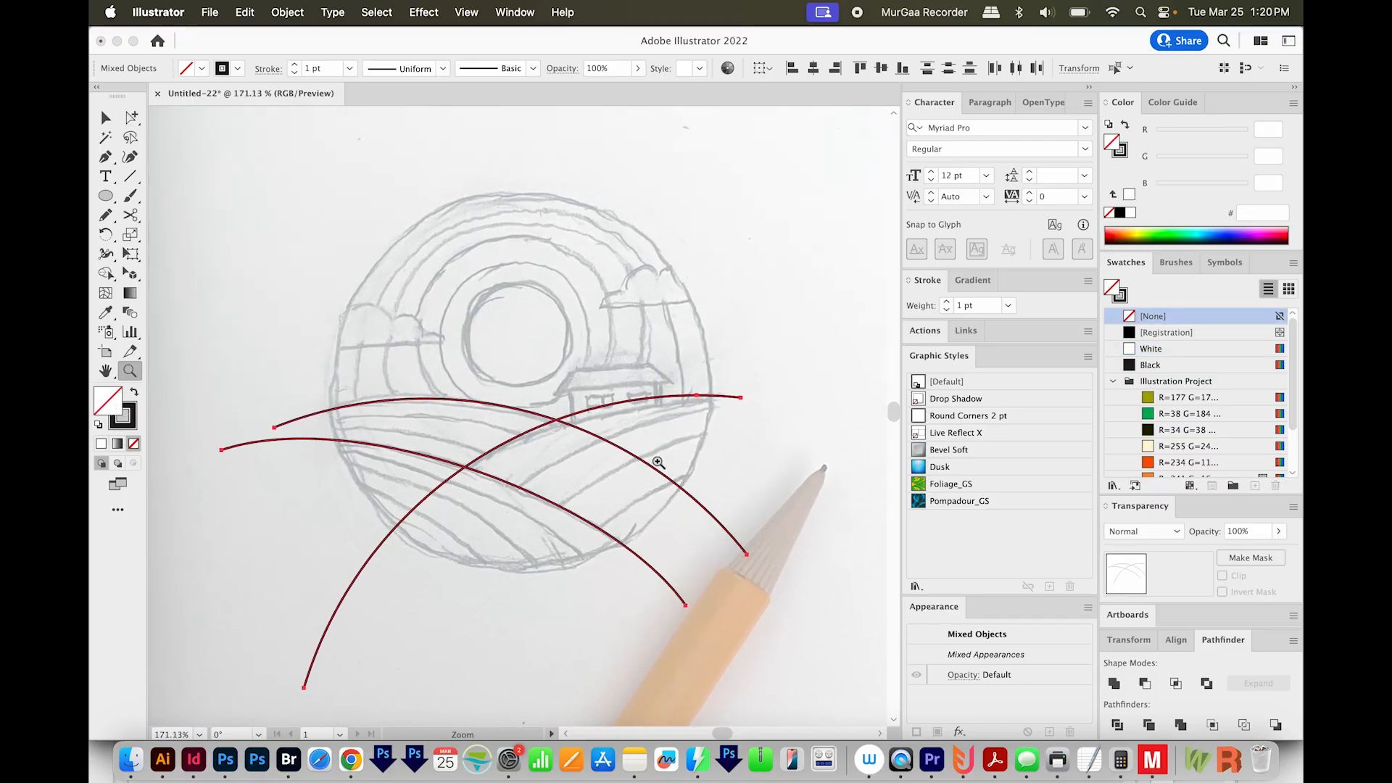
# Hide the two left hill edge lines, leaving only the right hill edge line over the sketch
pyautogui.press('v')
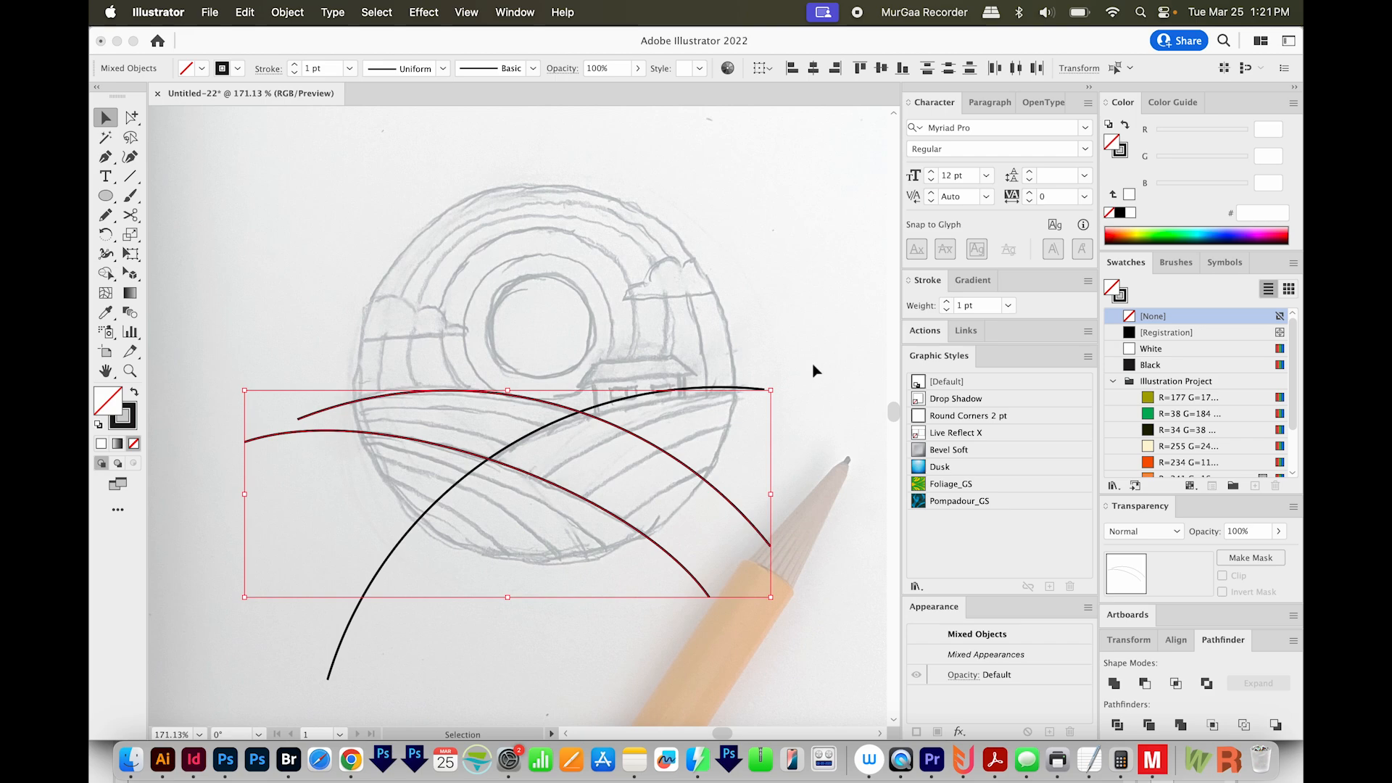
pyautogui.moveTo(796, 375); pyautogui.dragTo(702, 420)
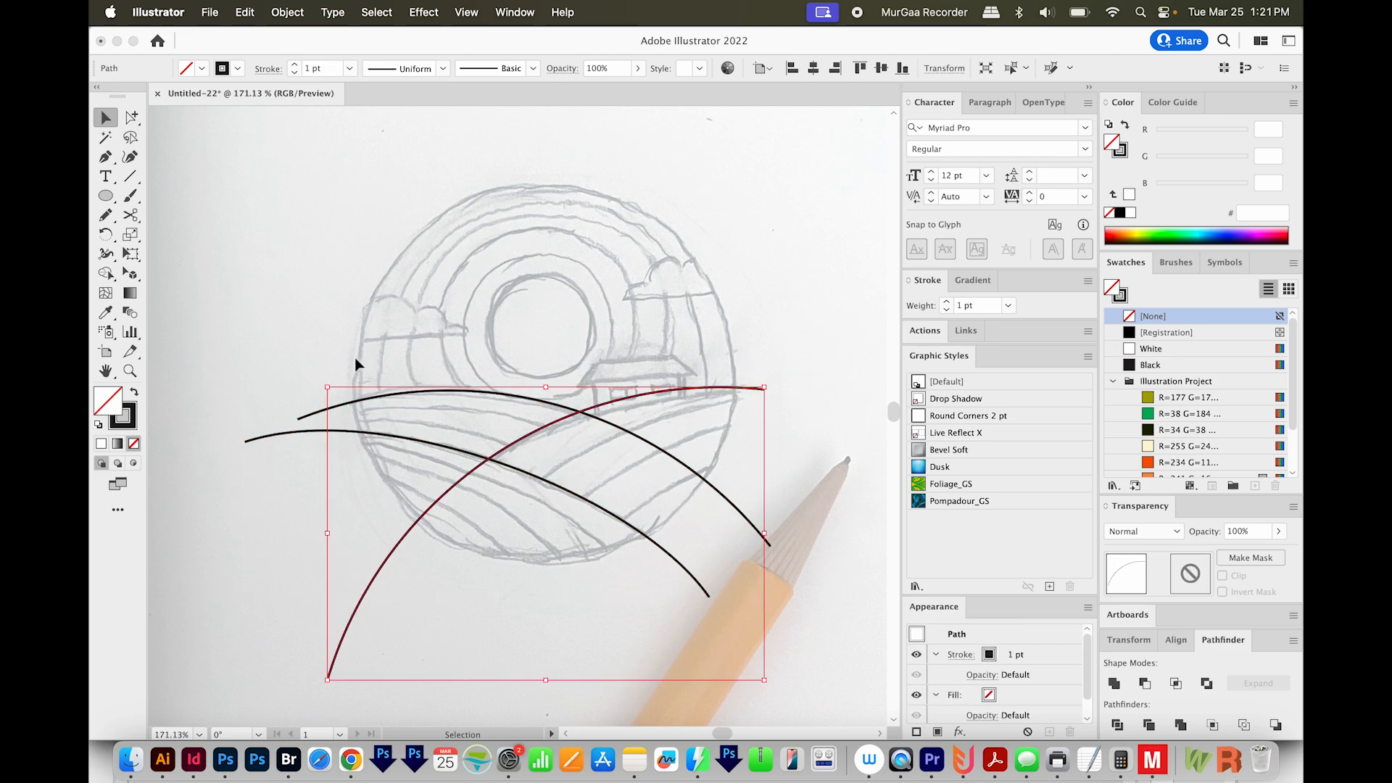
pyautogui.moveTo(242, 474); pyautogui.dragTo(367, 406)
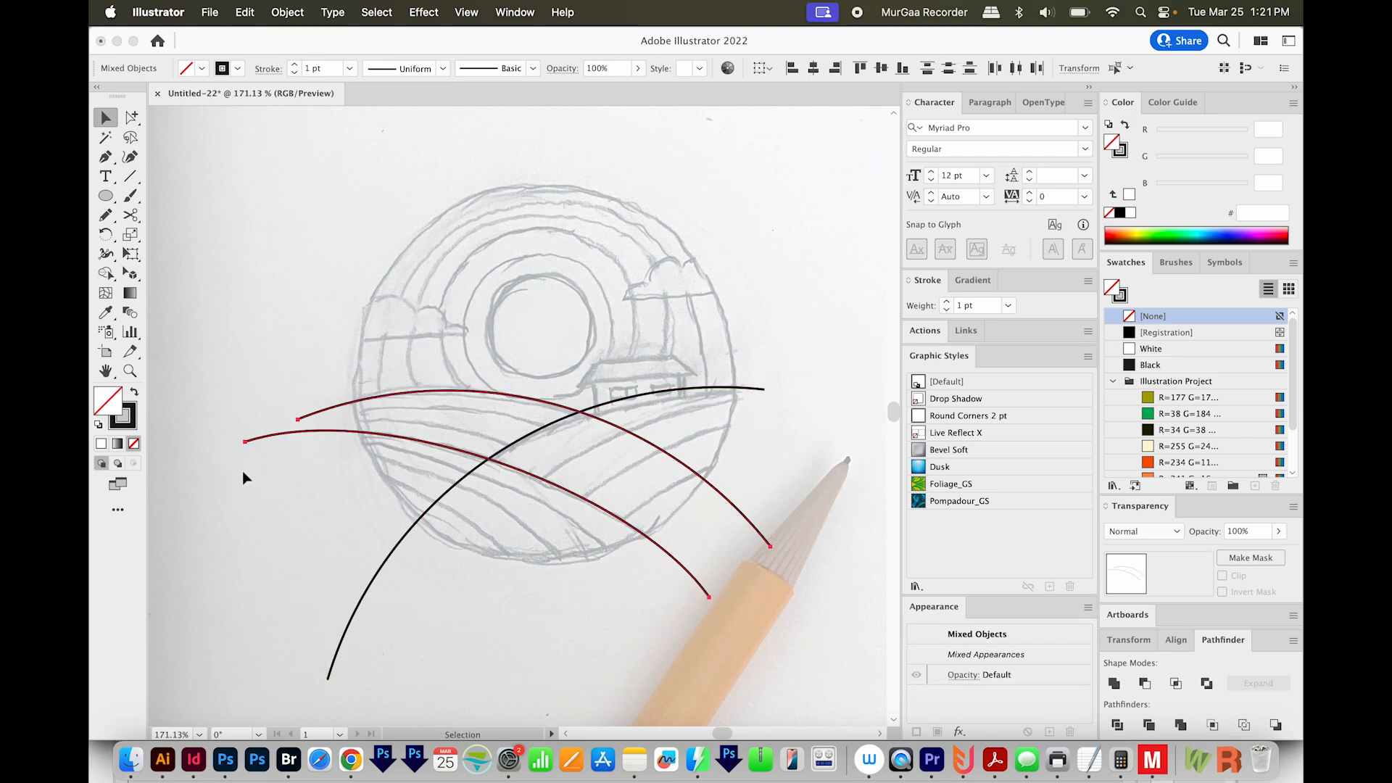
pyautogui.press('super+3')
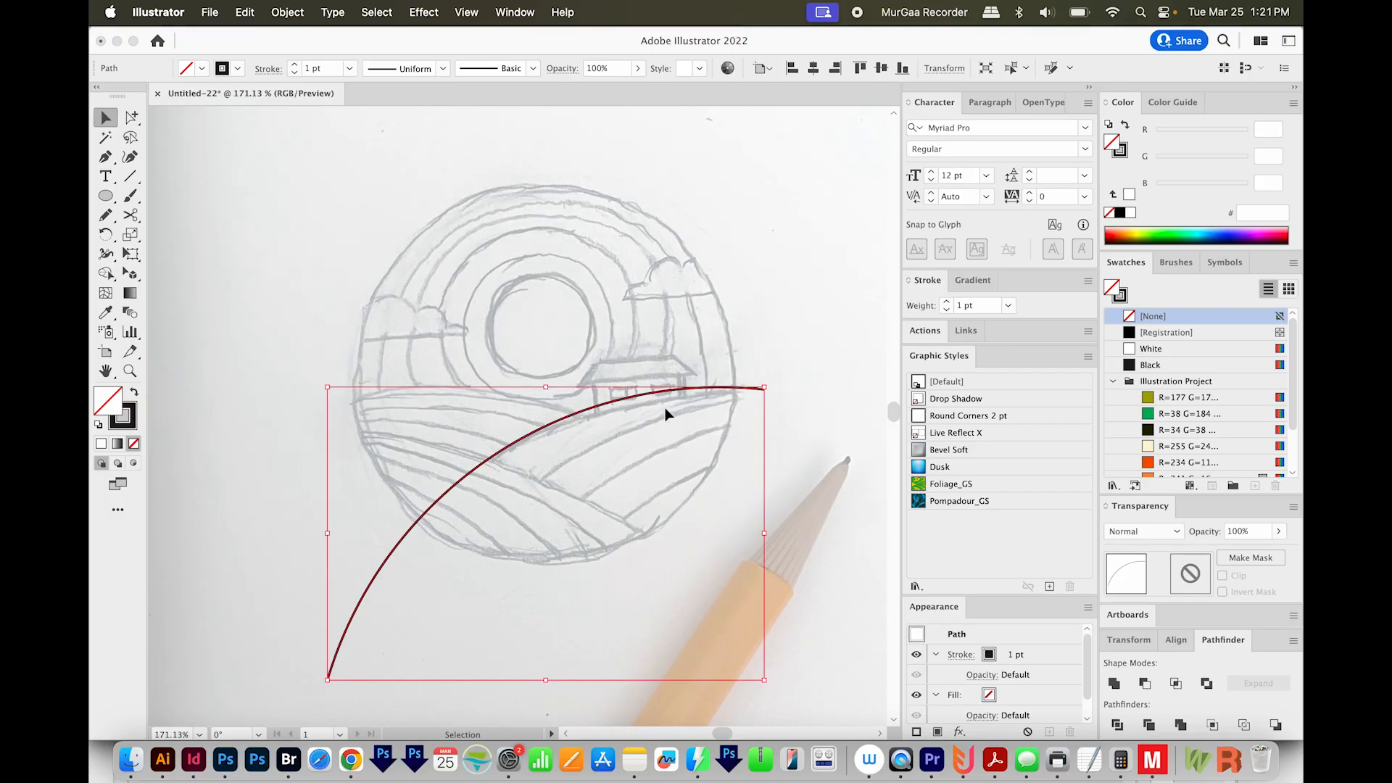
# Widen the middle of the right hill edge line to about 6.42 pt with the Width tool, keeping the ends tapered
pyautogui.hotkey('shift', 'w')
pyautogui.moveTo(415, 519); pyautogui.dragTo(420, 530)
pyautogui.keyDown('super'); pyautogui.click(544, 586); pyautogui.keyUp('super')
pyautogui.moveTo(546, 586); pyautogui.dragTo(539, 625)
pyautogui.press('v')
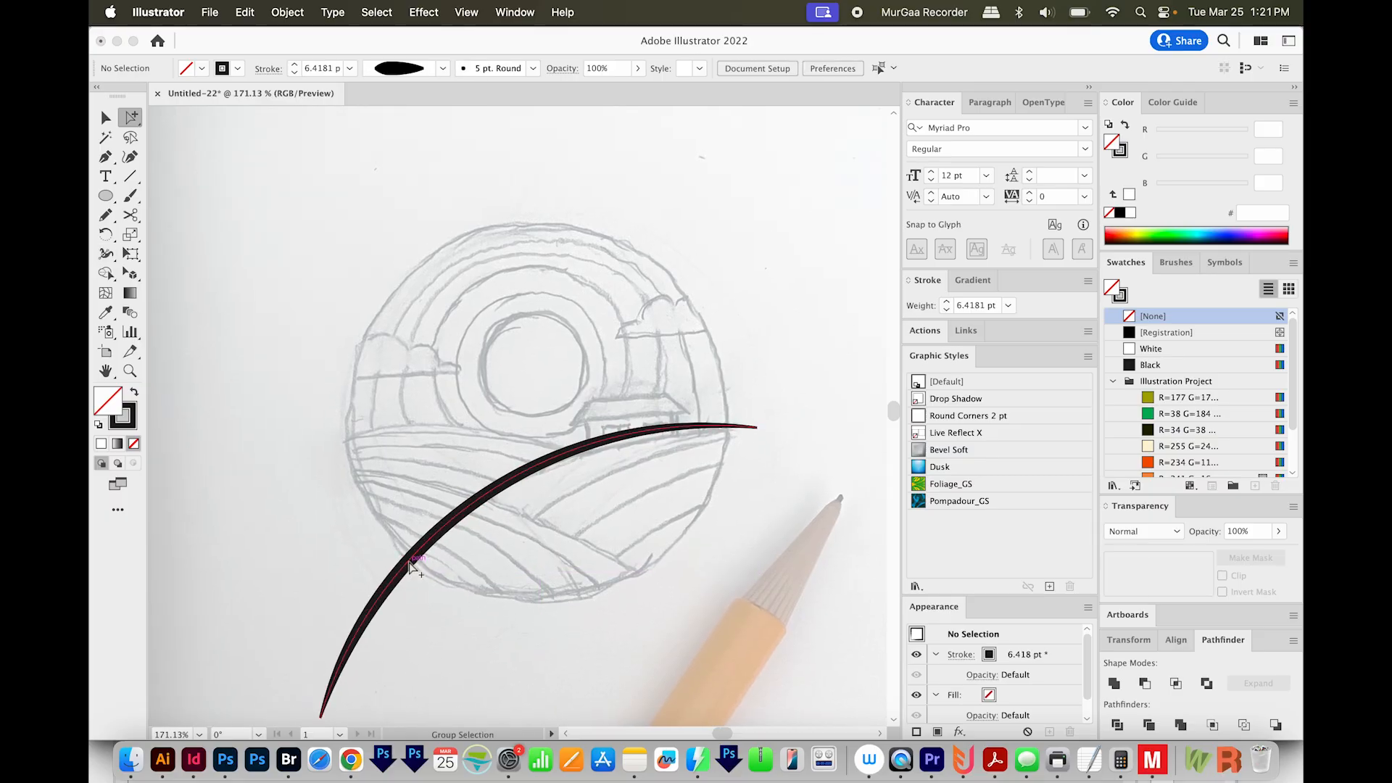
# Rotate and duplicate the tapered right hill line to make three more field lines below it, following the sketch
pyautogui.click(602, 454)
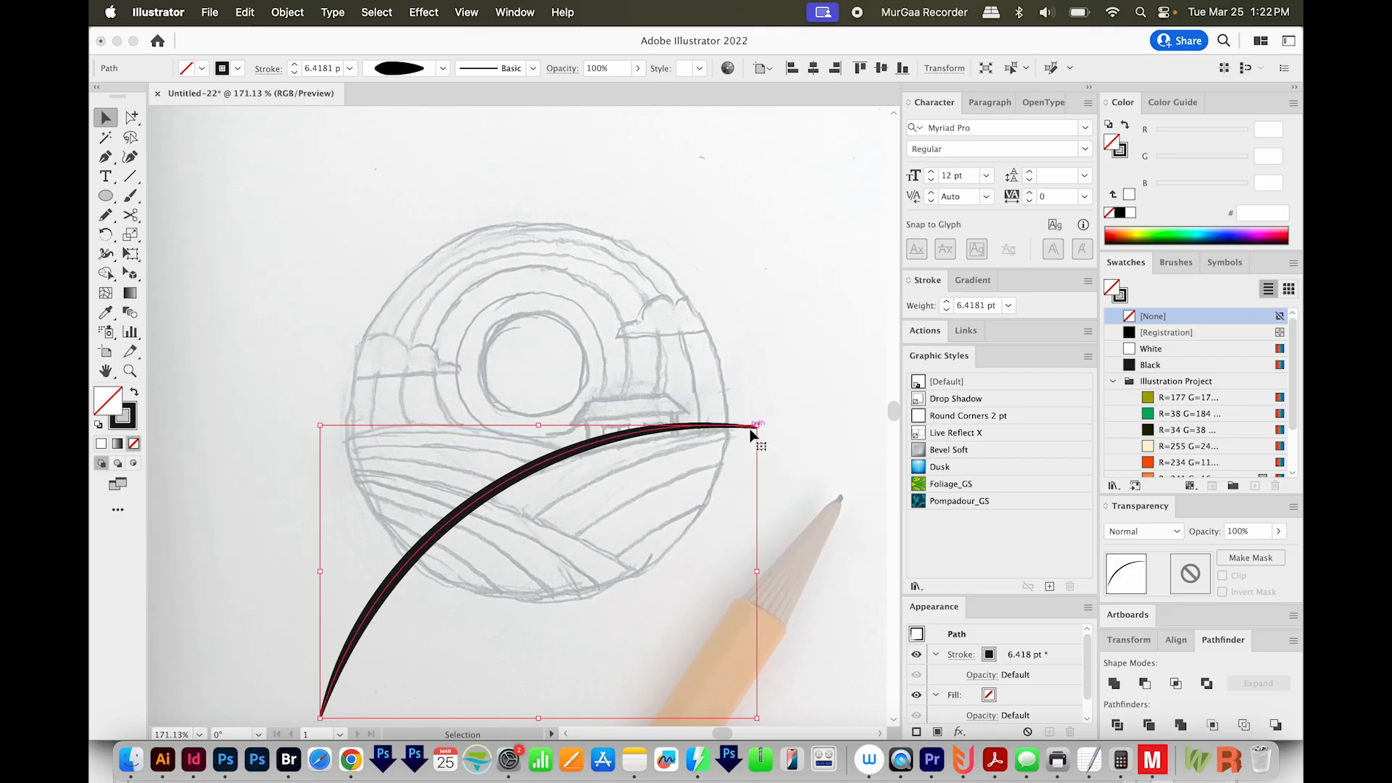
pyautogui.press('r')
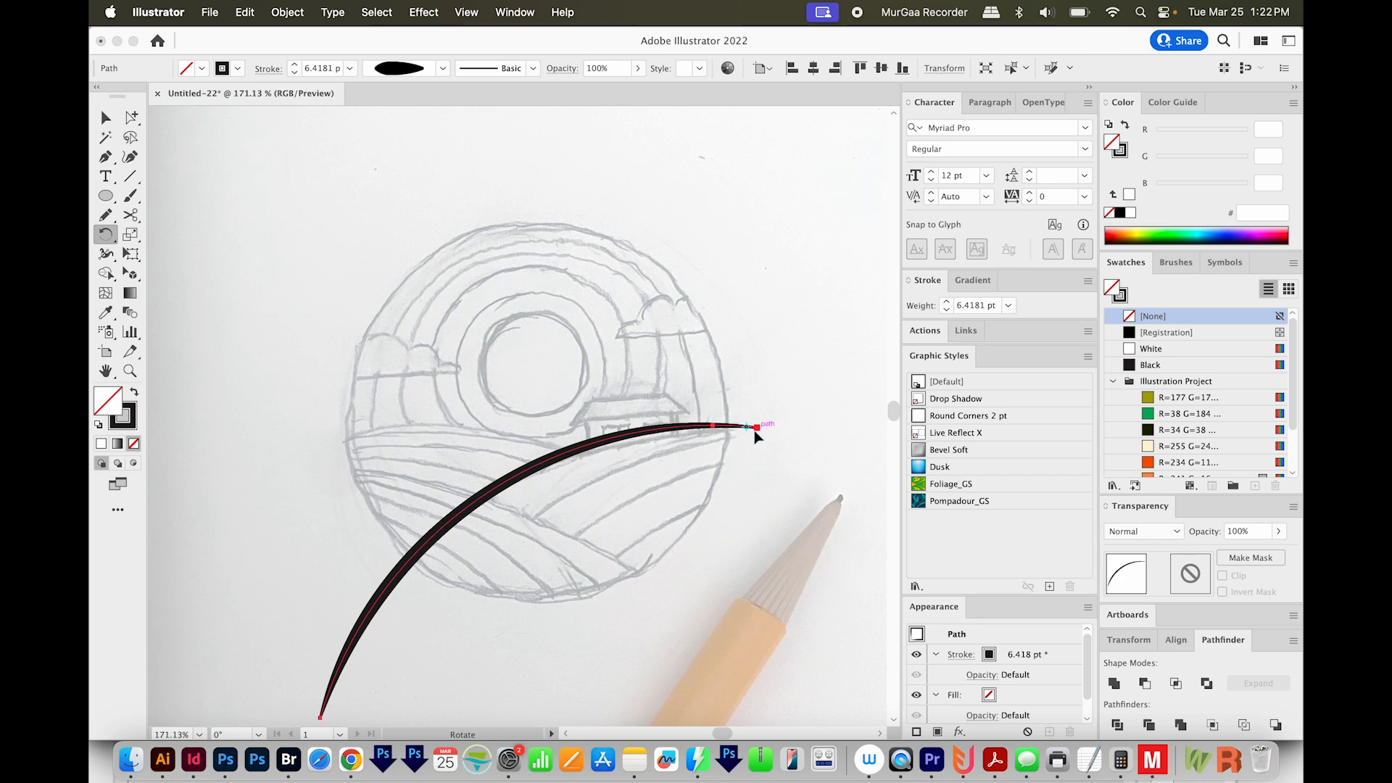
pyautogui.moveTo(542, 466); pyautogui.dragTo(551, 514)
pyautogui.moveTo(665, 449); pyautogui.dragTo(683, 521)
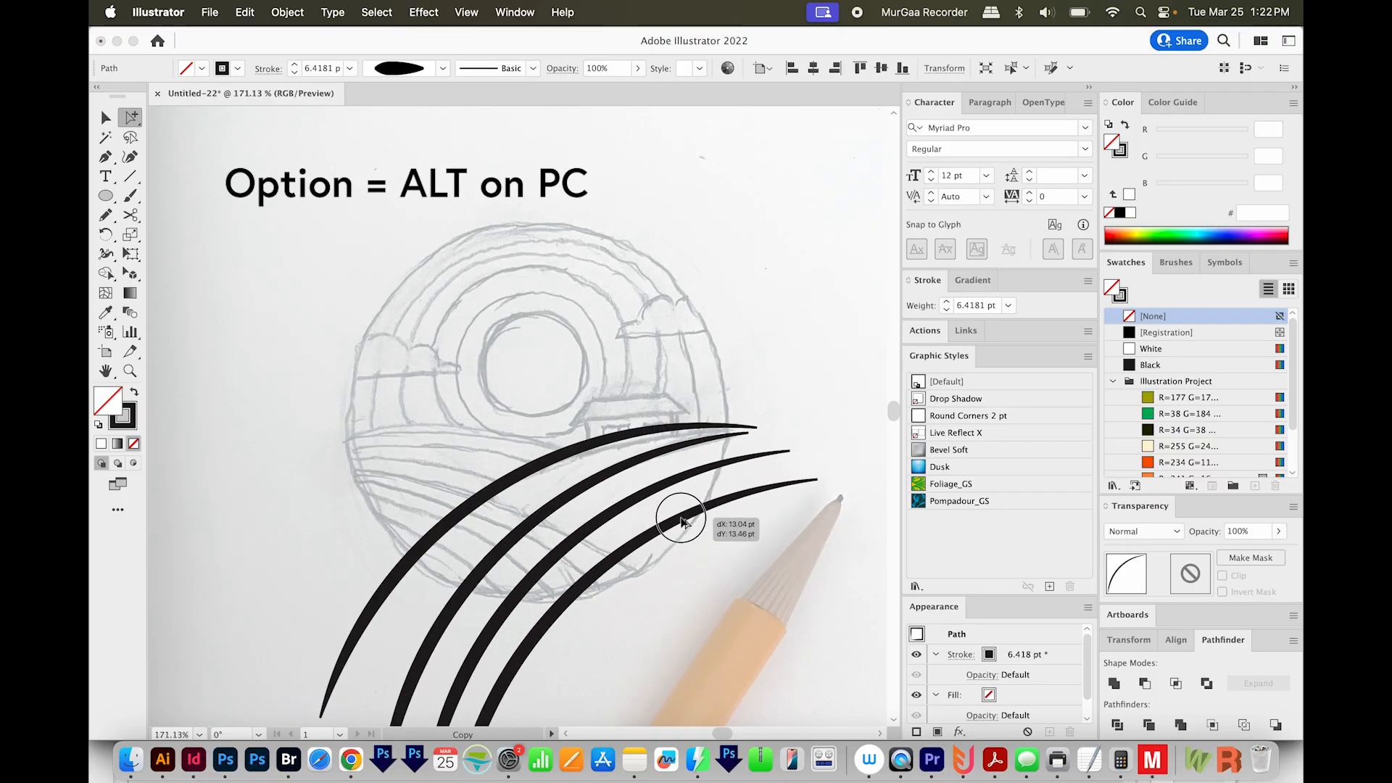
# Rotate the lowest right field line slightly and reposition it to match the sketched furrow
pyautogui.press('e')
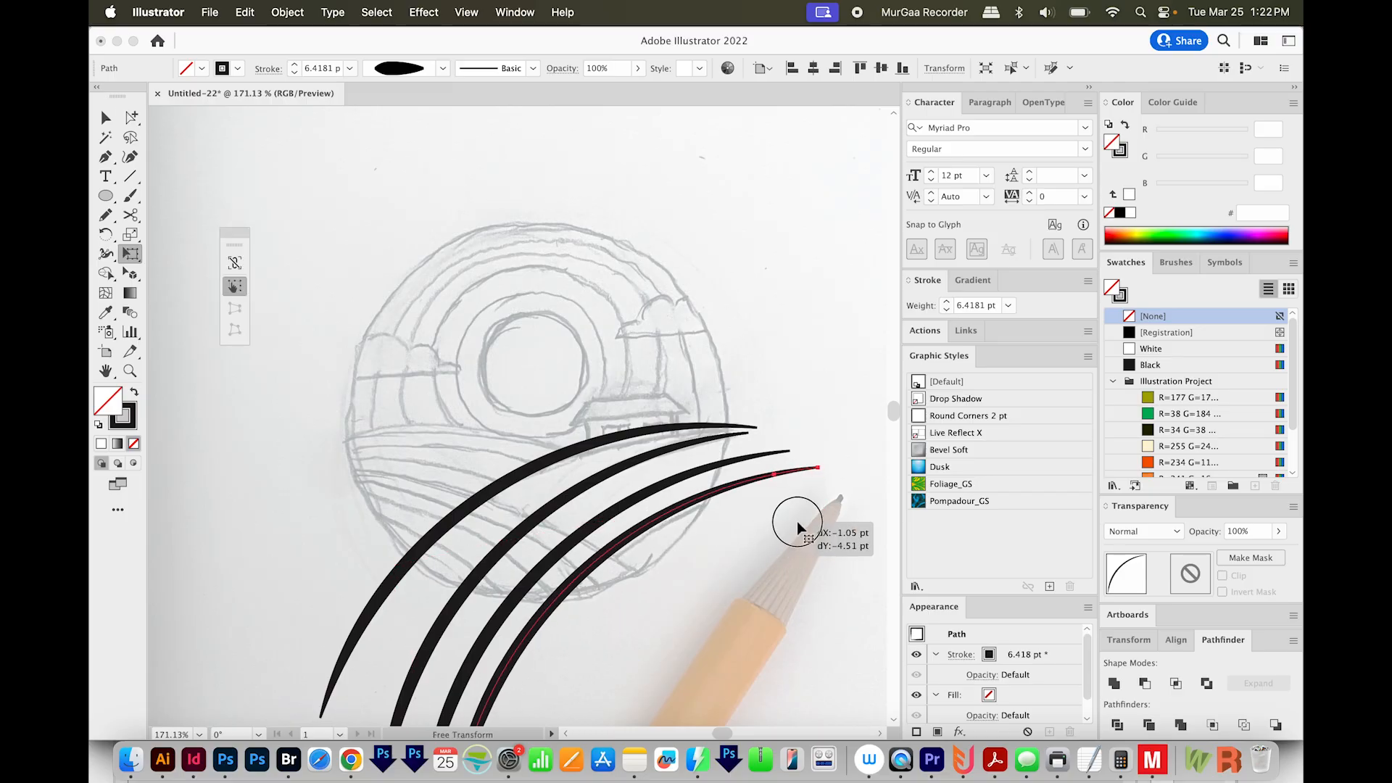
pyautogui.press('r')
pyautogui.moveTo(838, 499); pyautogui.dragTo(832, 464)
pyautogui.press('v')
pyautogui.moveTo(662, 523); pyautogui.dragTo(660, 532)
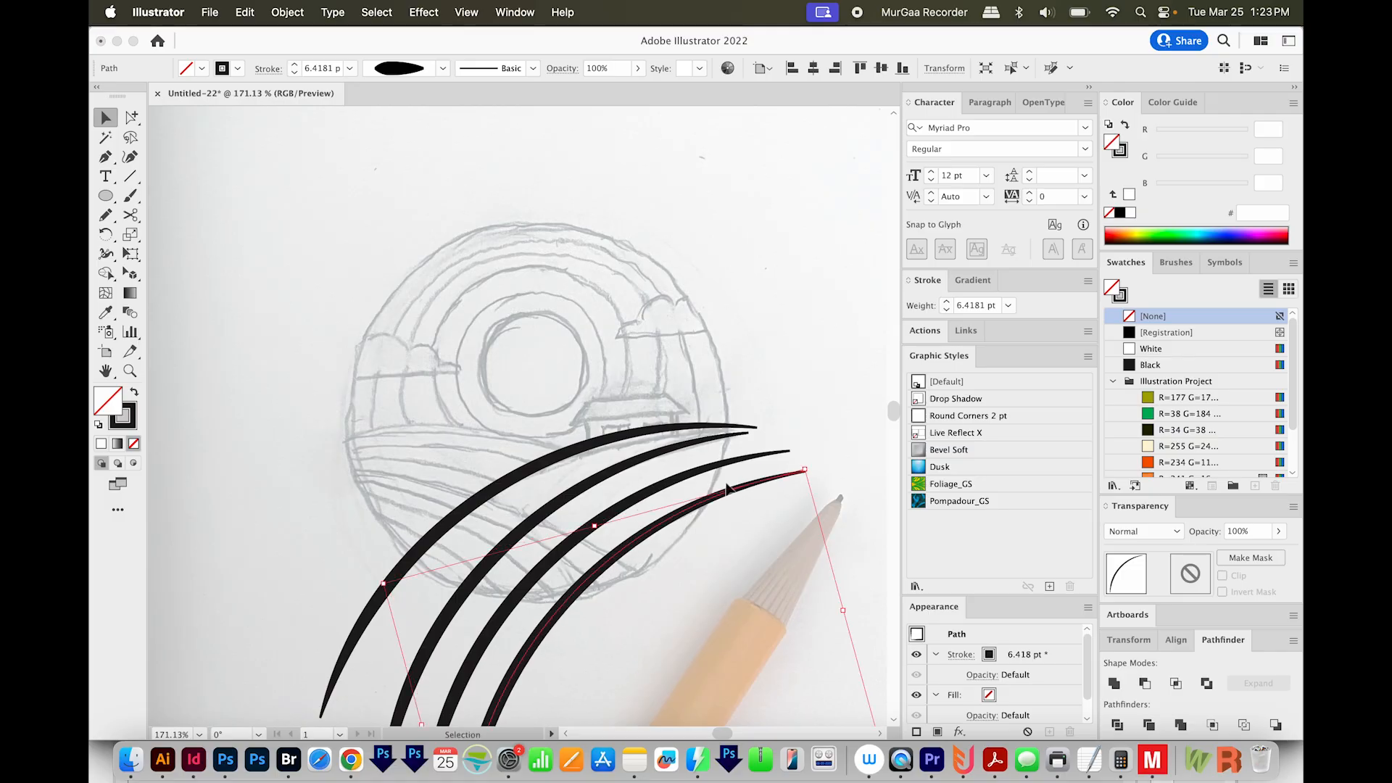
# Group the four right field lines and hide the group
pyautogui.moveTo(781, 413)
pyautogui.mouseDown()
pyautogui.moveTo(779, 446)
pyautogui.moveTo(654, 544)
pyautogui.moveTo(689, 608)
pyautogui.mouseUp()
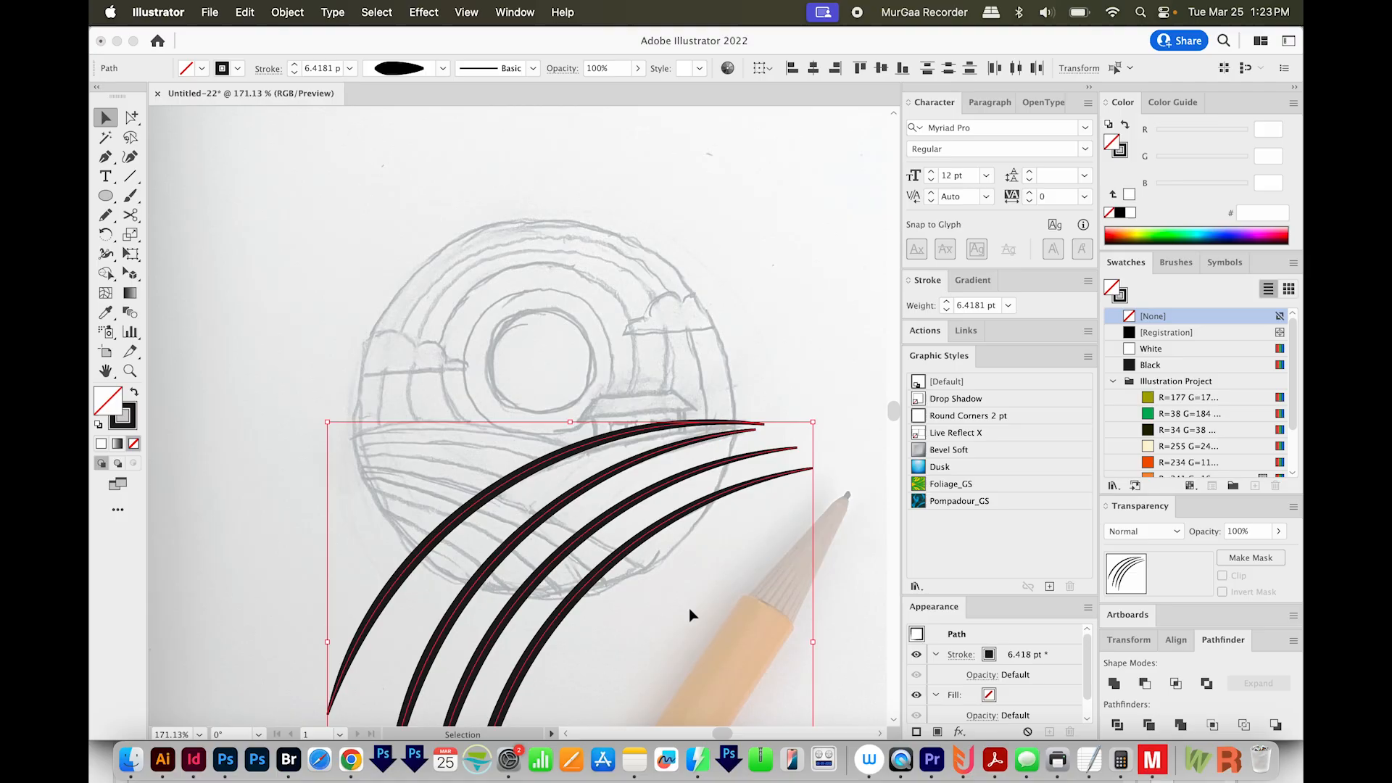
pyautogui.press('super+g')
pyautogui.press('Delete')
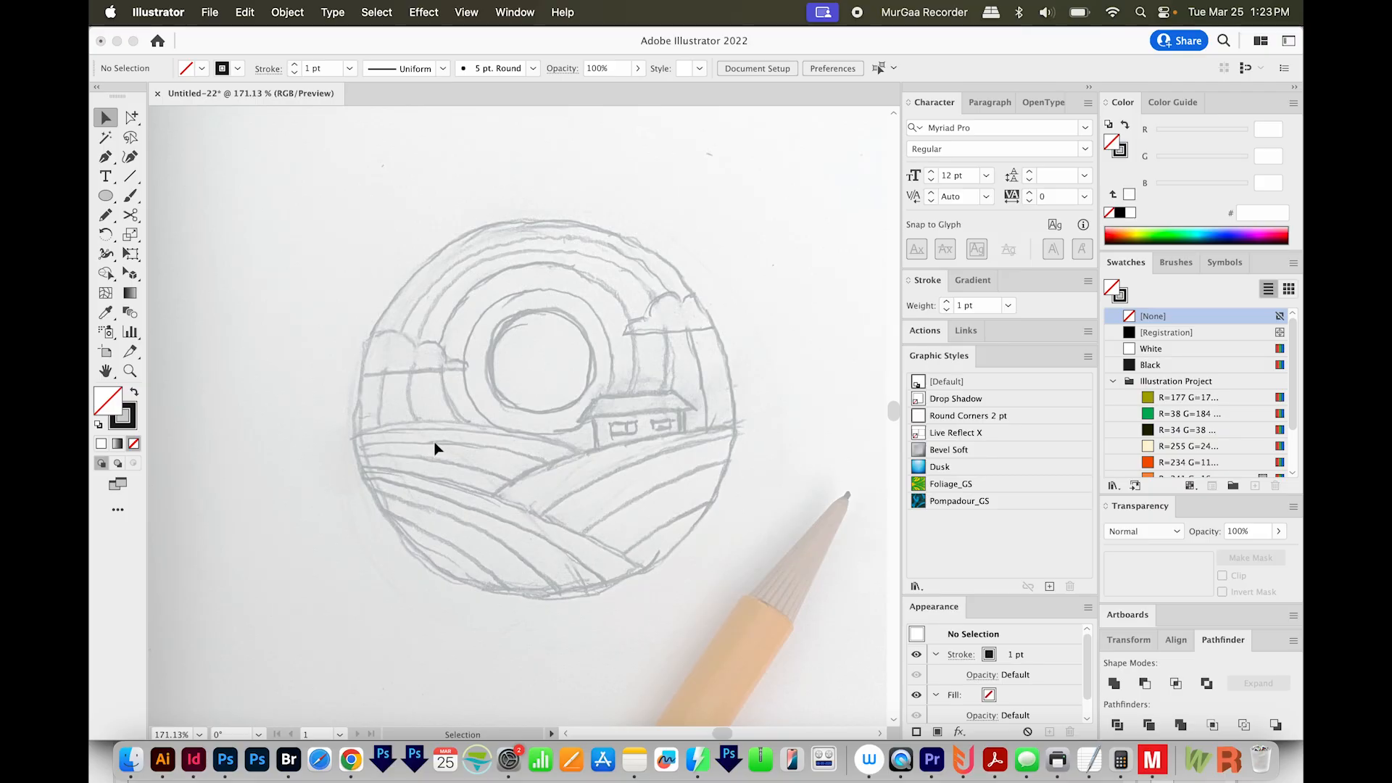
# Show all hidden artwork, and hide the sun circles and the house again
pyautogui.press('super+z')
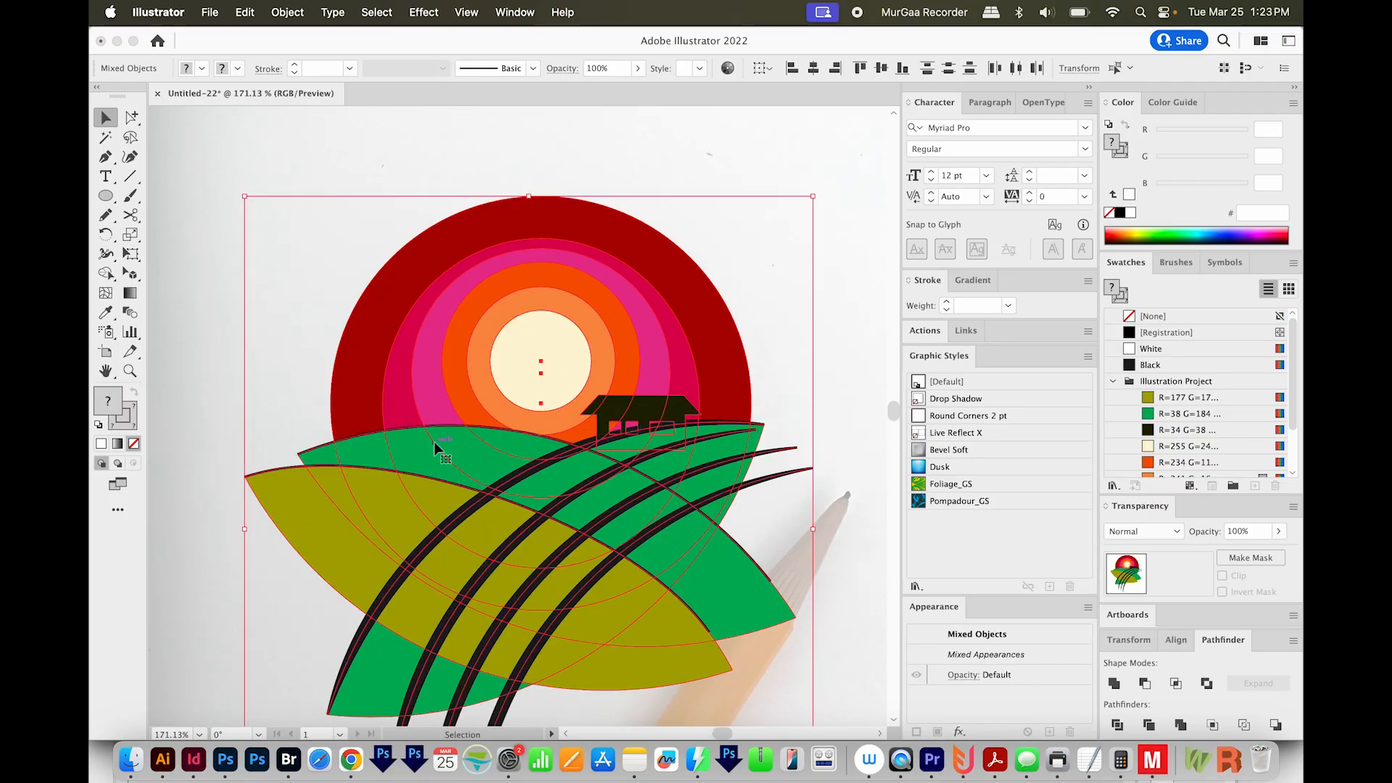
pyautogui.press('super+shift+a')
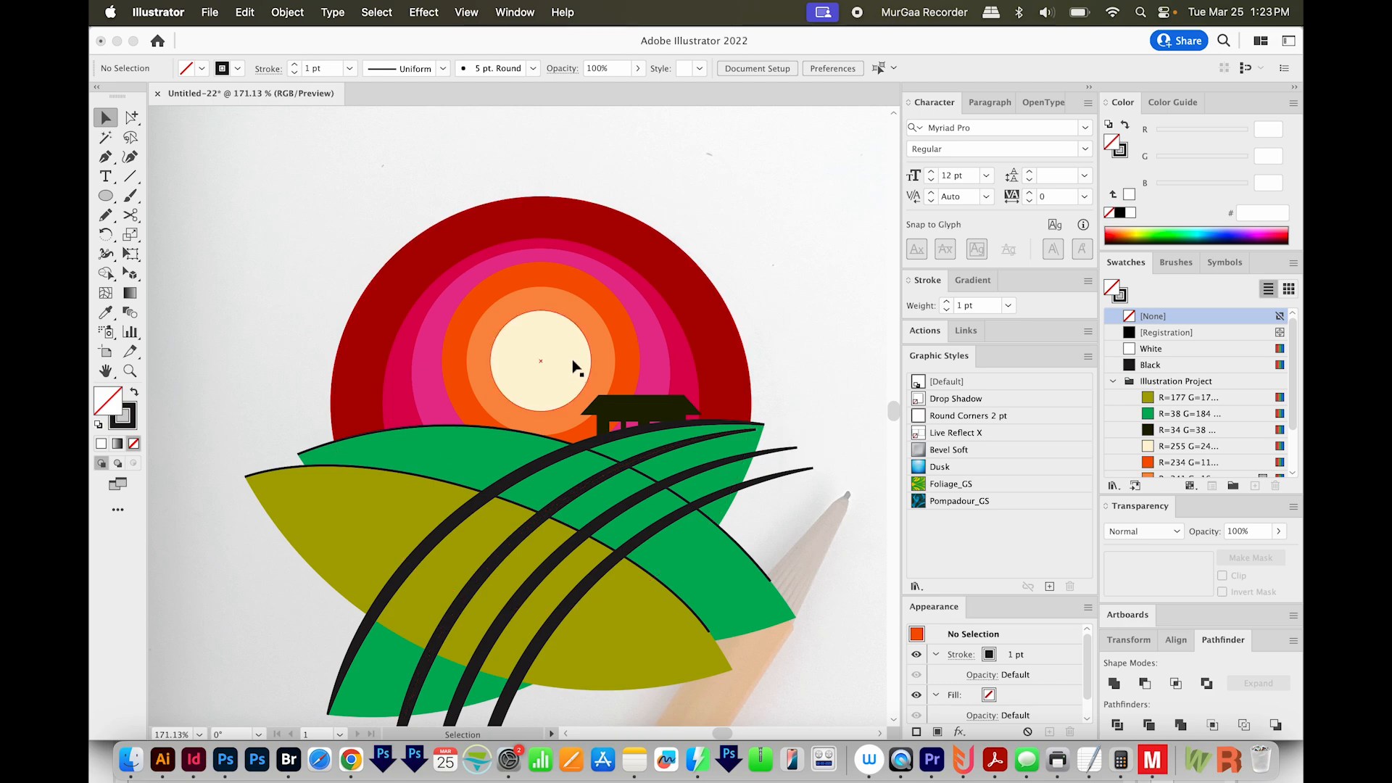
pyautogui.click(562, 374)
pyautogui.press('Delete')
pyautogui.click(652, 410)
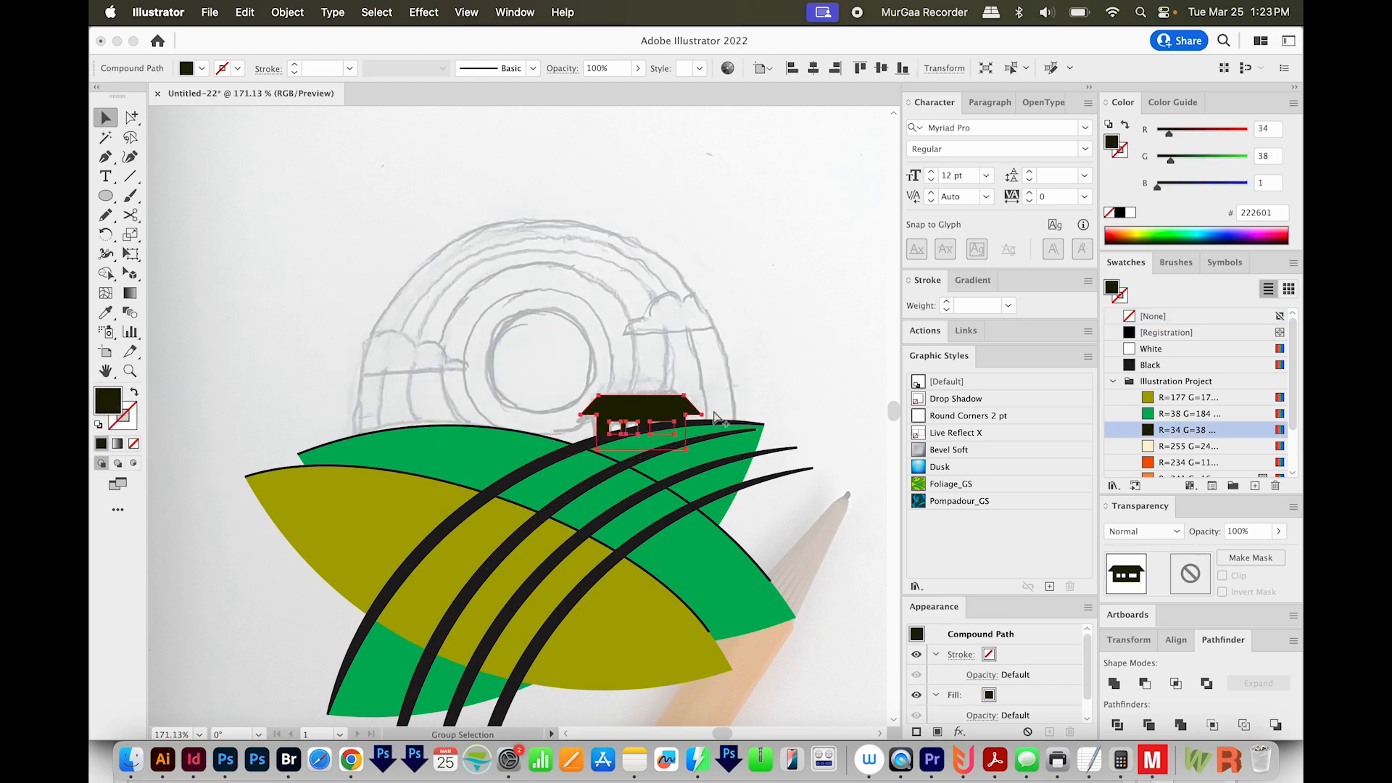
pyautogui.press('Delete')
# Hide the right field lines, the hill shapes and the olive hill's edge line, leaving only the rear left hill's edge line
pyautogui.click(720, 451)
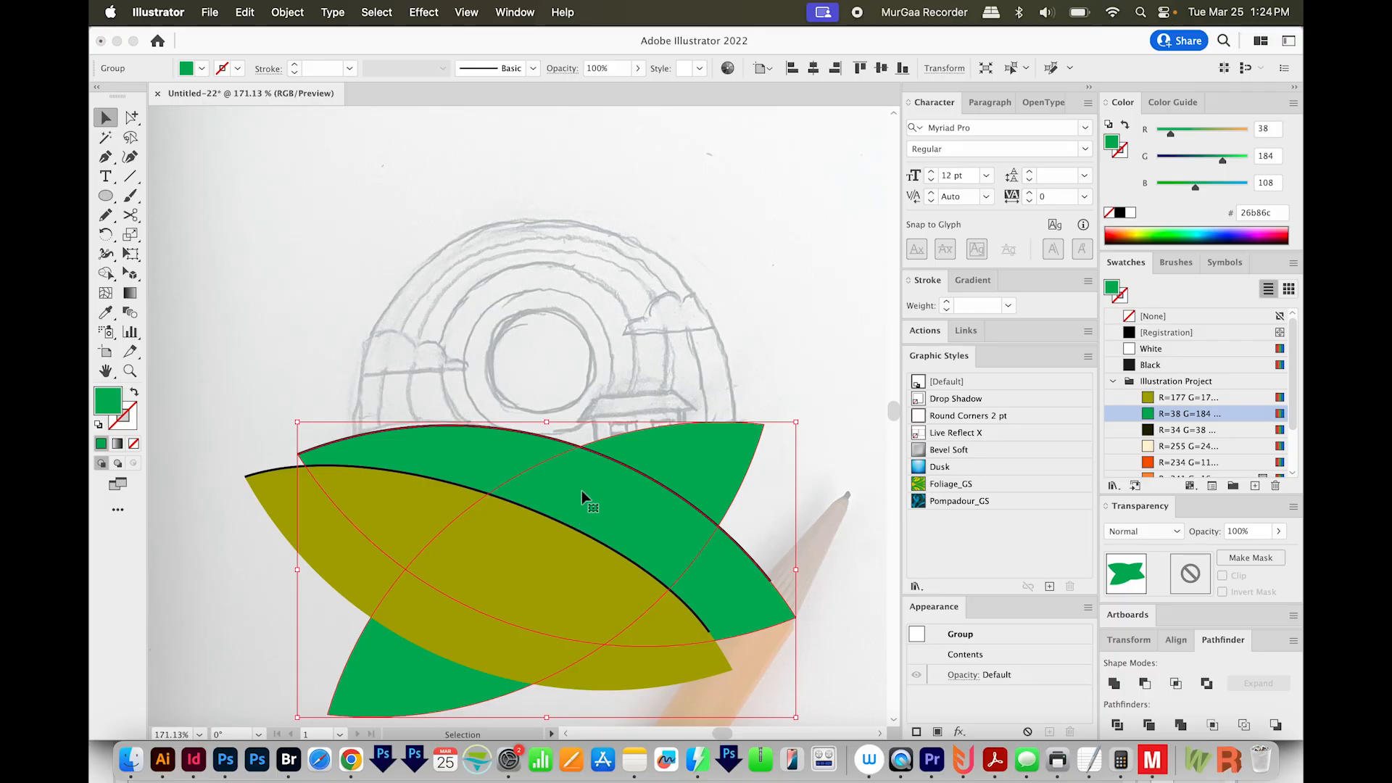
pyautogui.press('super+3')
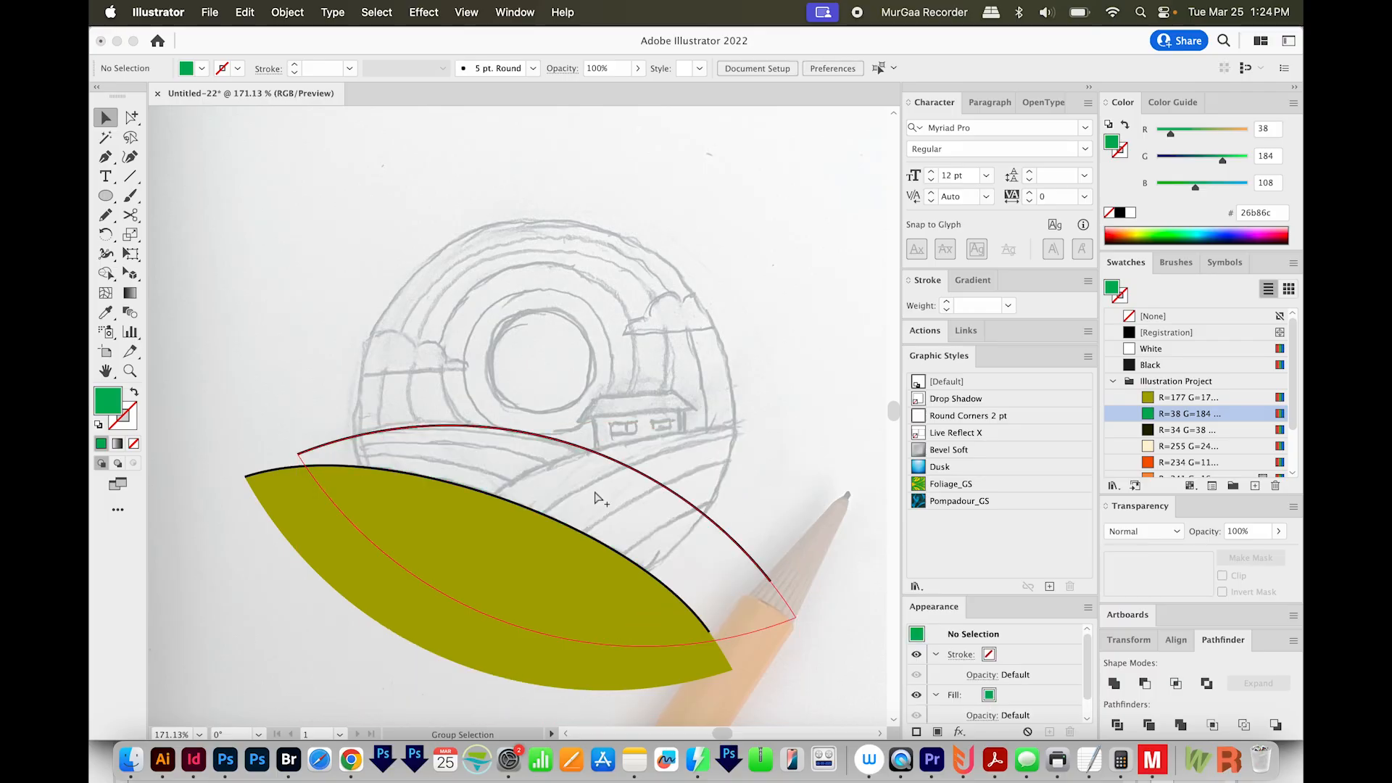
pyautogui.click(547, 530)
pyautogui.press('super+3')
pyautogui.click(544, 517)
pyautogui.press('super+3')
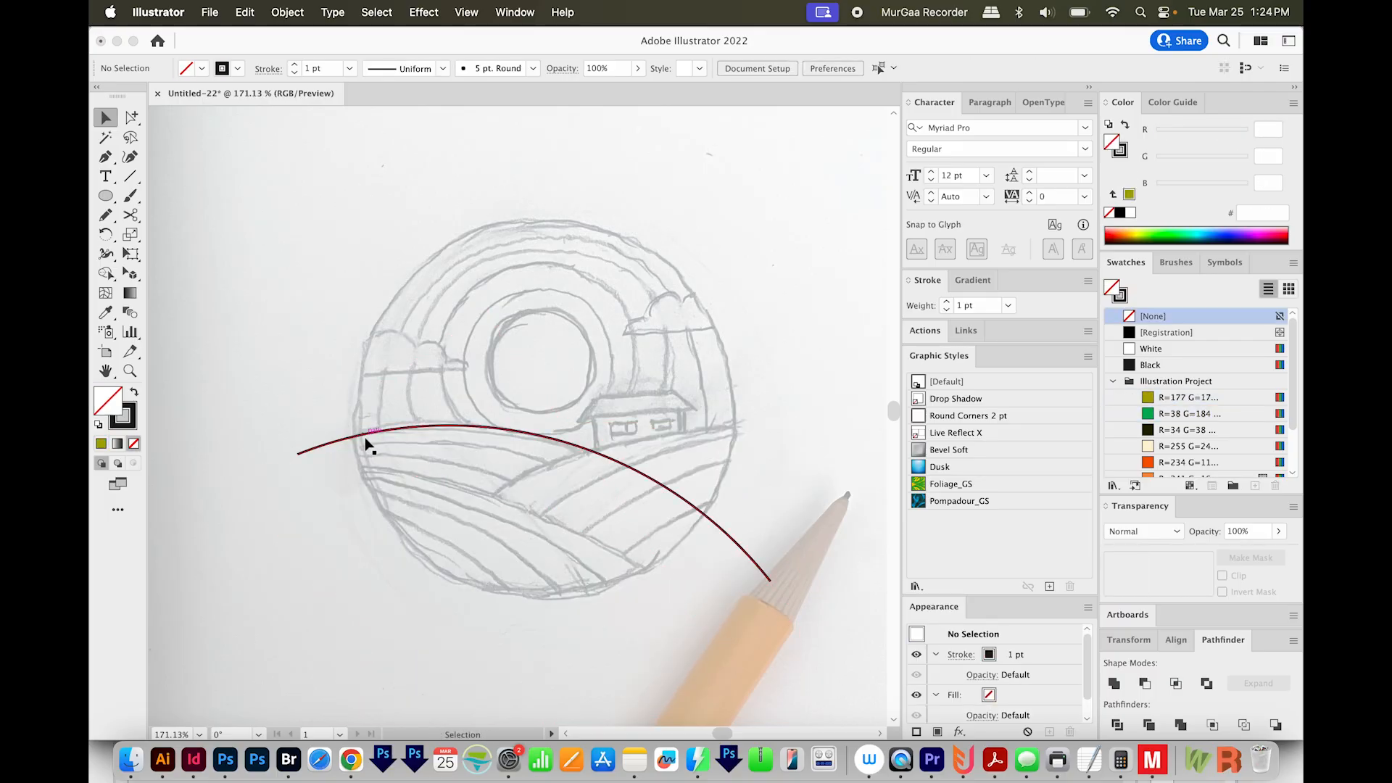
# Widen the middle of the rear left hill's edge line to about 4.25 pt with the Width tool
pyautogui.click(316, 452)
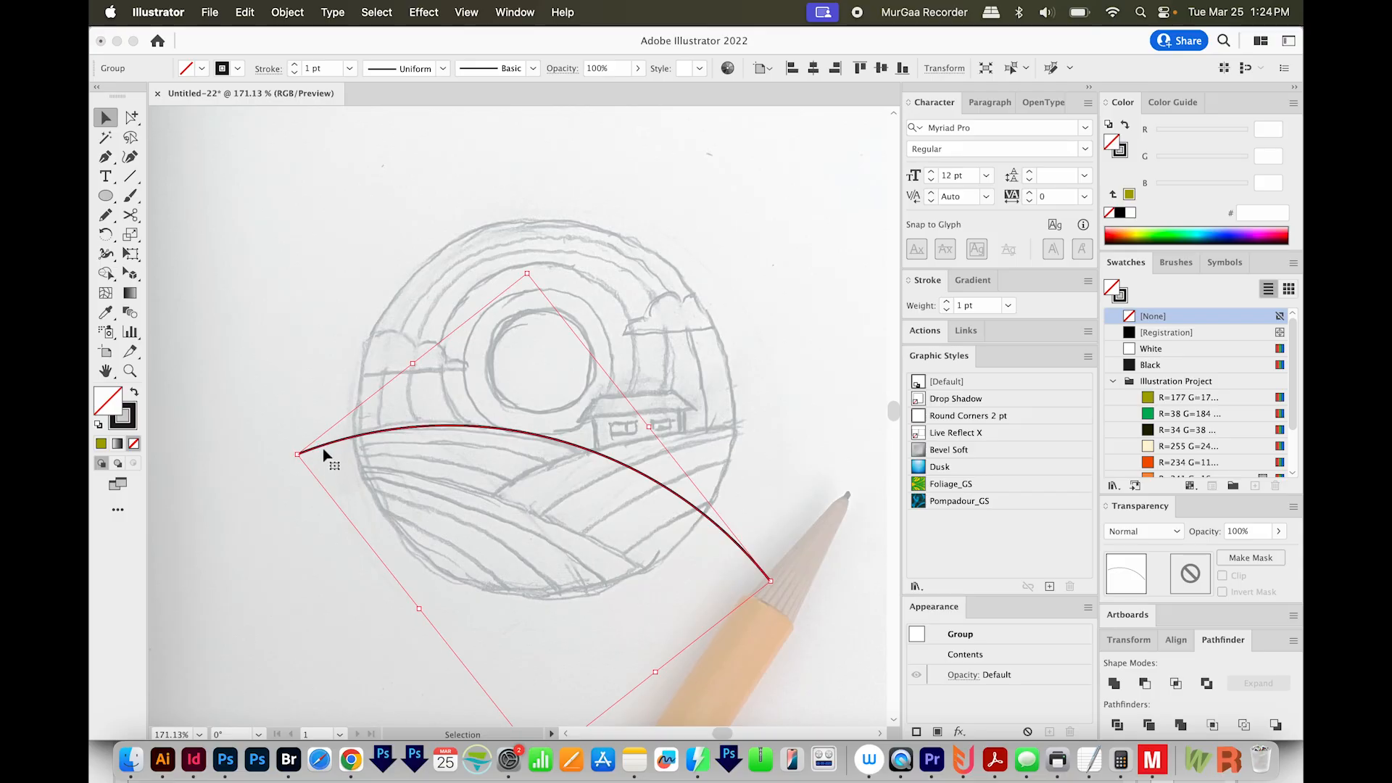
pyautogui.hotkey('shift', 'w')
pyautogui.moveTo(494, 437); pyautogui.dragTo(496, 438)
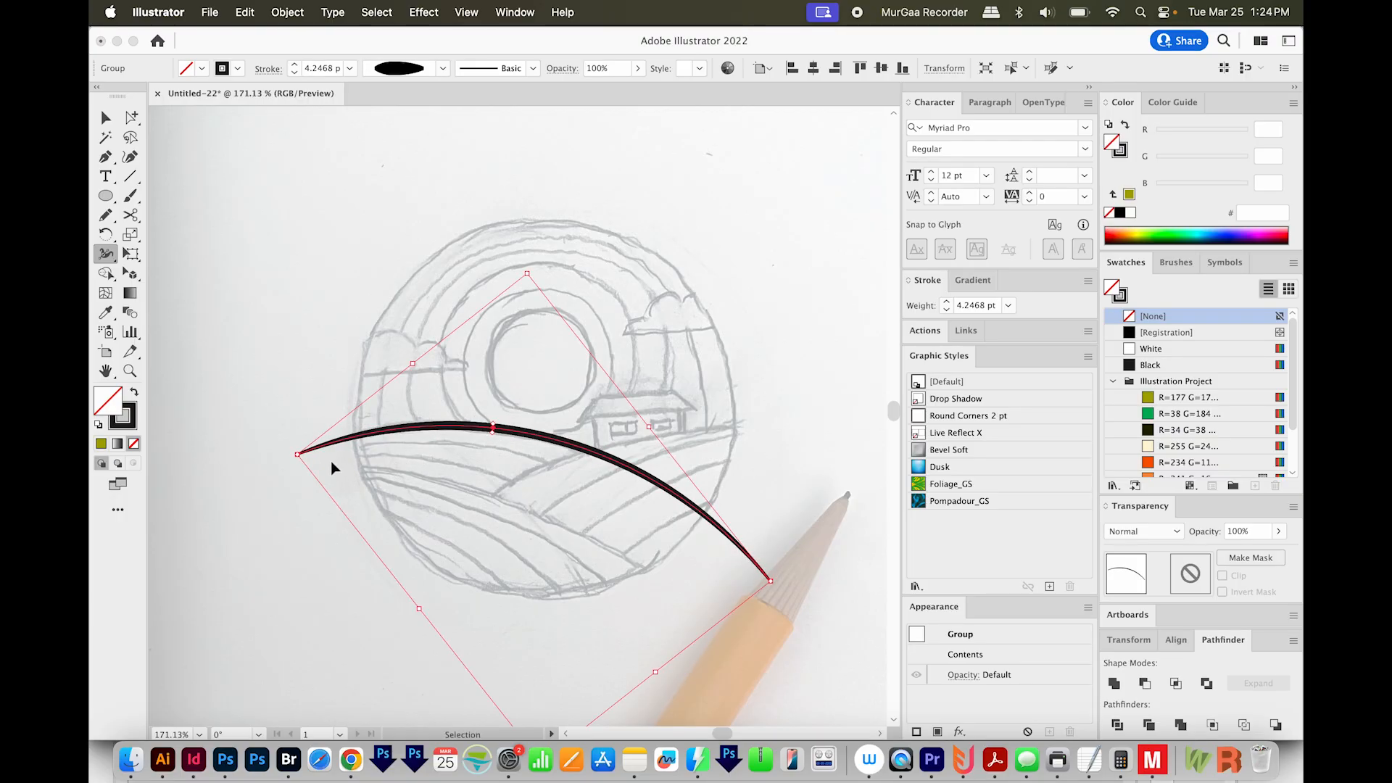
# Rotate and duplicate the tapered left hill line to make two more field lines below it, following the sketch
pyautogui.press('r')
pyautogui.click(297, 454)
pyautogui.moveTo(792, 488); pyautogui.dragTo(771, 535)
pyautogui.press('v')
pyautogui.moveTo(450, 446); pyautogui.dragTo(444, 482)
# Group the three rear left field lines and bring all hidden artwork back into view
pyautogui.press('super+g')
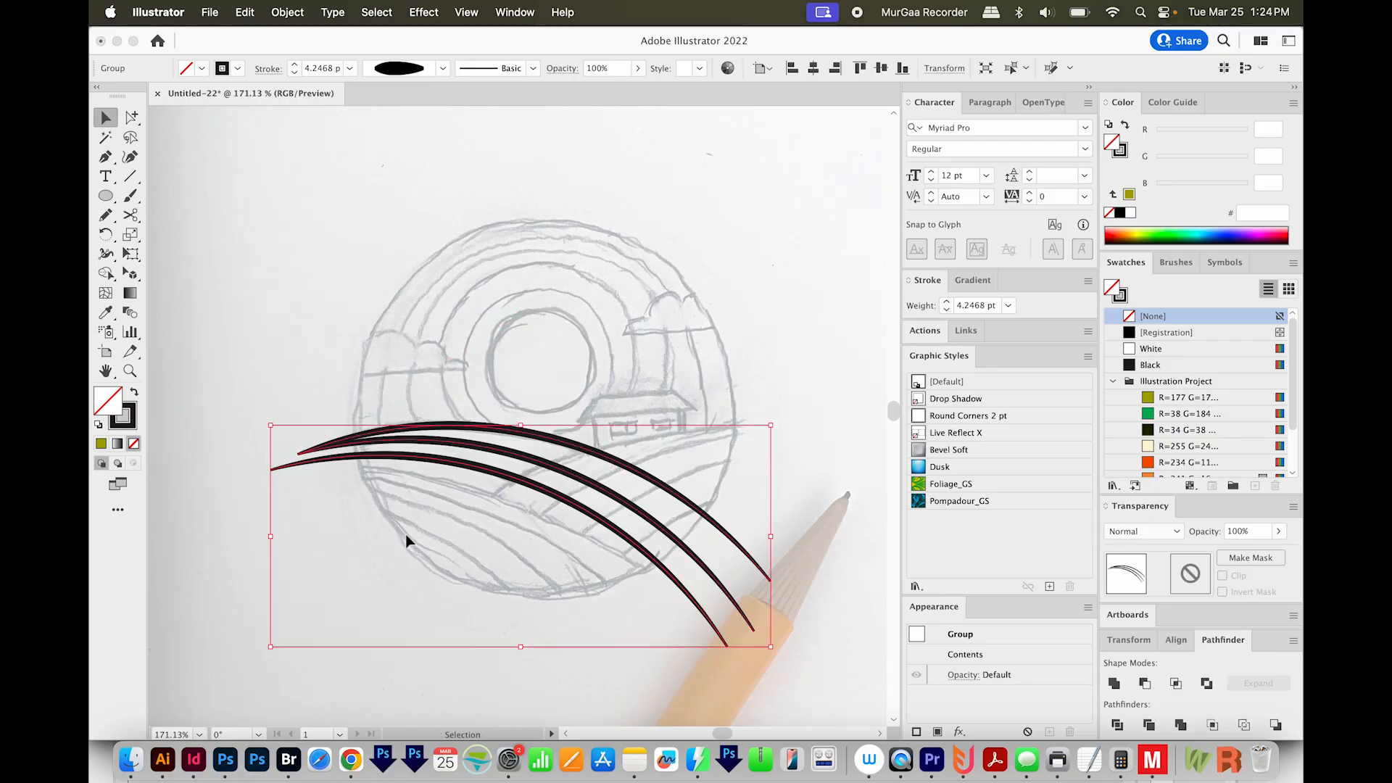
pyautogui.press('super+3')
pyautogui.press('super+alt+3')
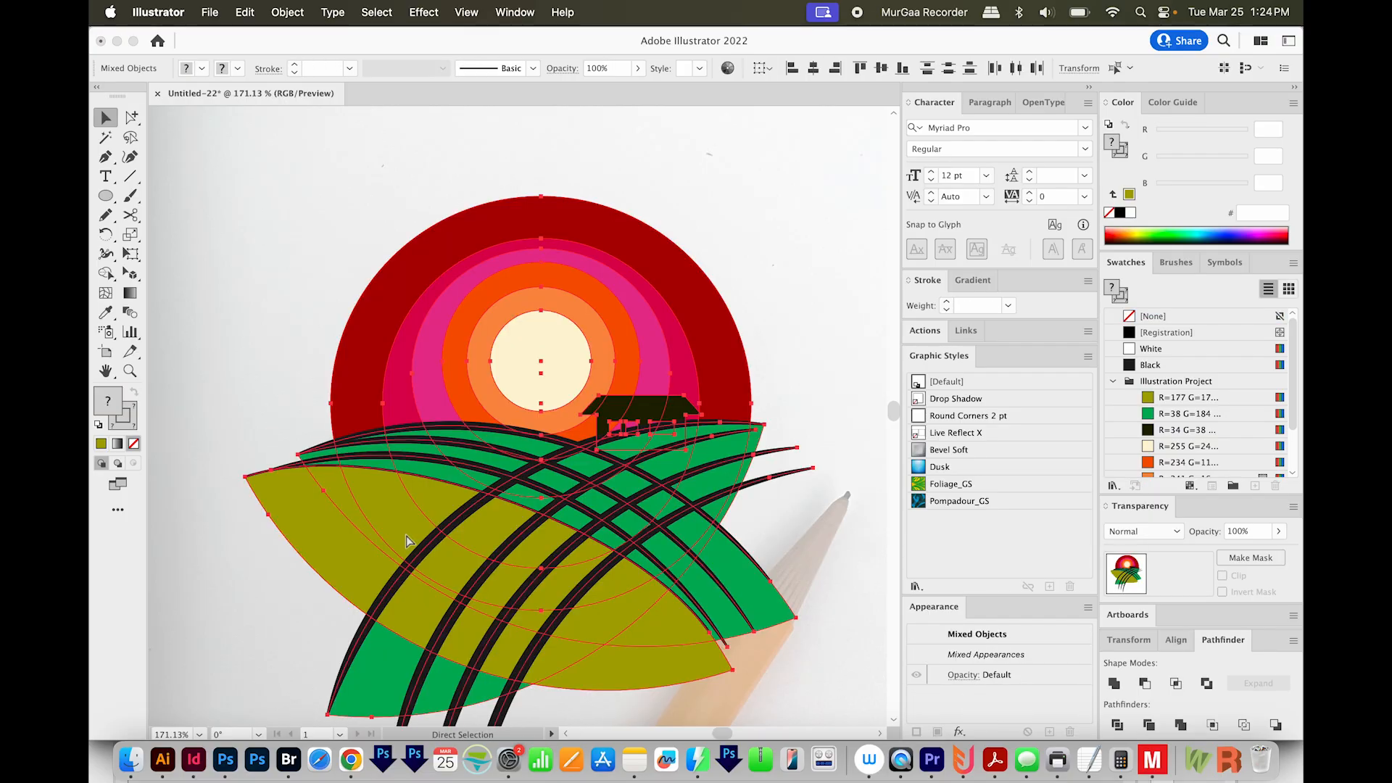
# Isolate the olive hill's edge line by locking it and hiding all the other artwork over the sketch
pyautogui.click(402, 466)
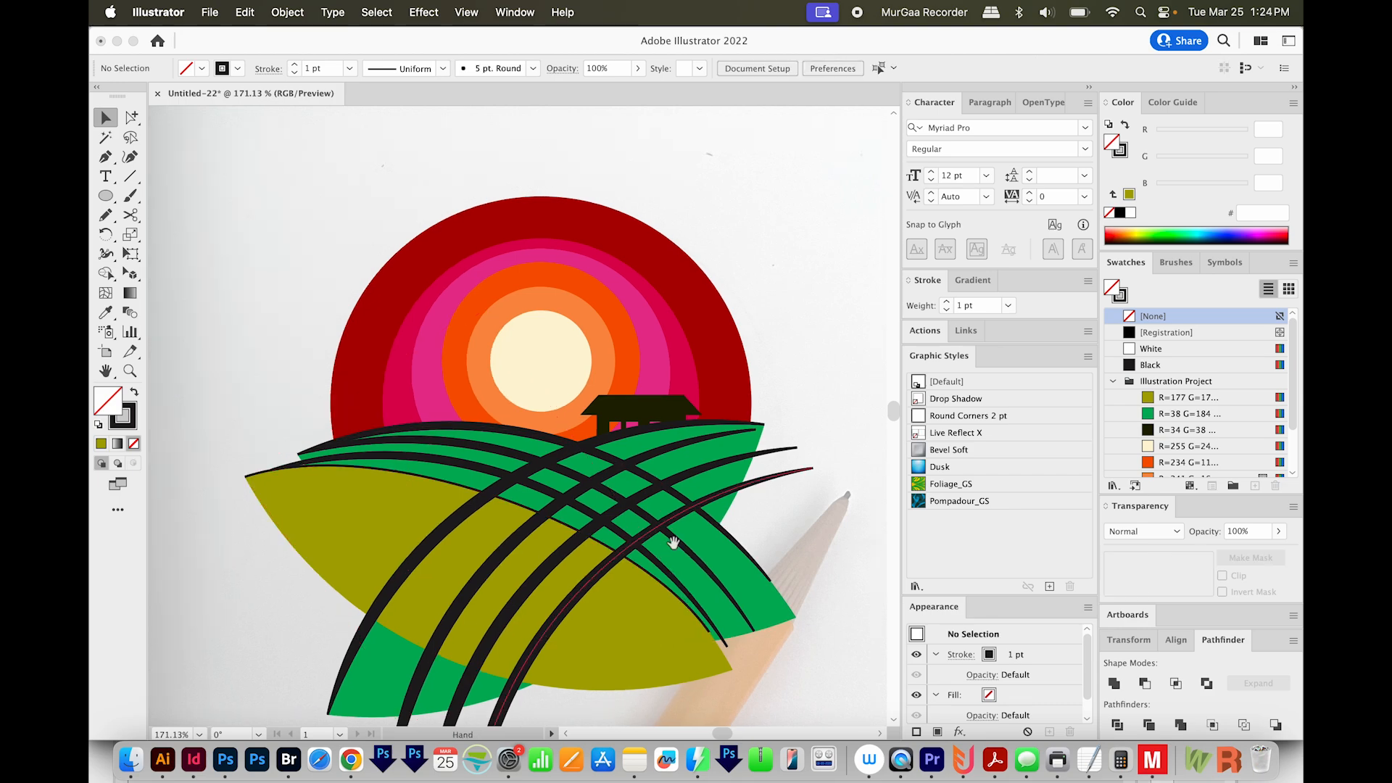
pyautogui.press('space')
pyautogui.moveTo(467, 541); pyautogui.dragTo(473, 538)
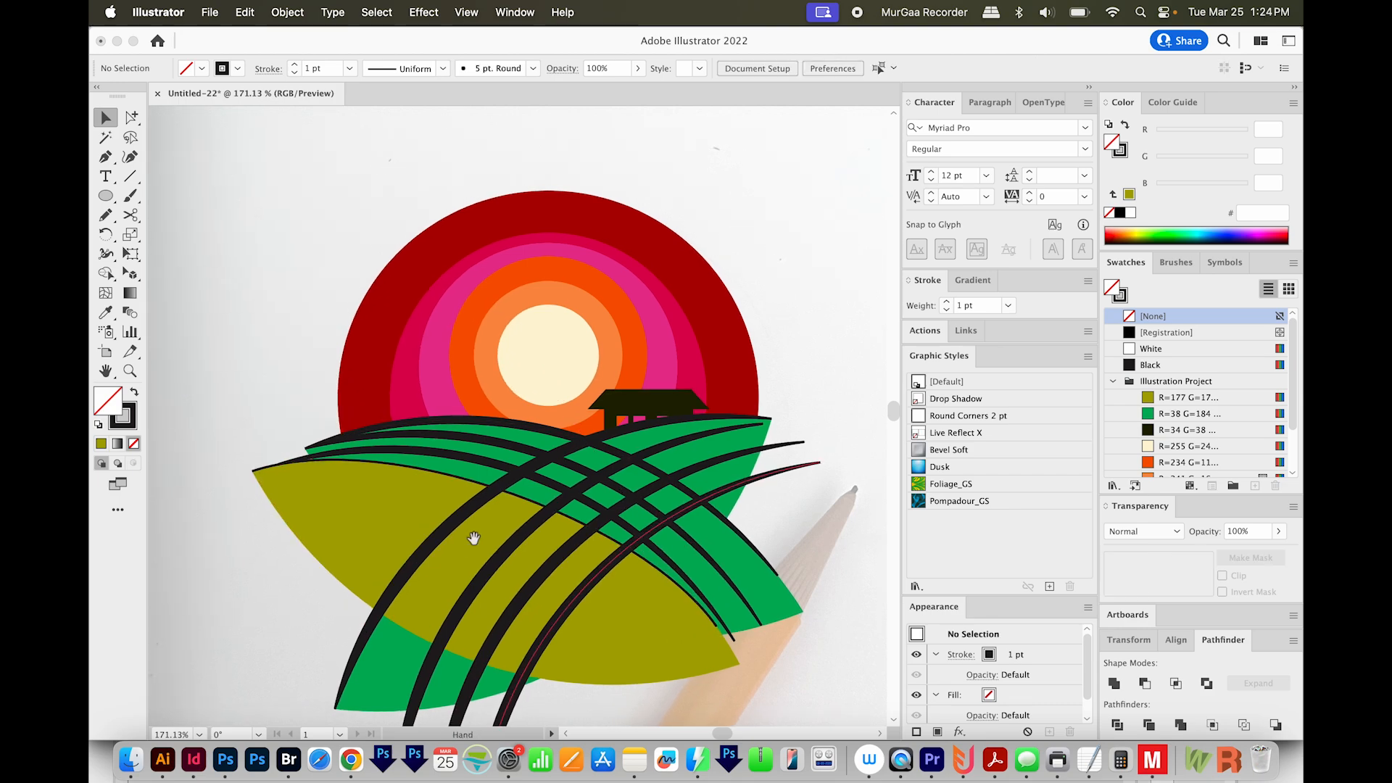
pyautogui.click(395, 510)
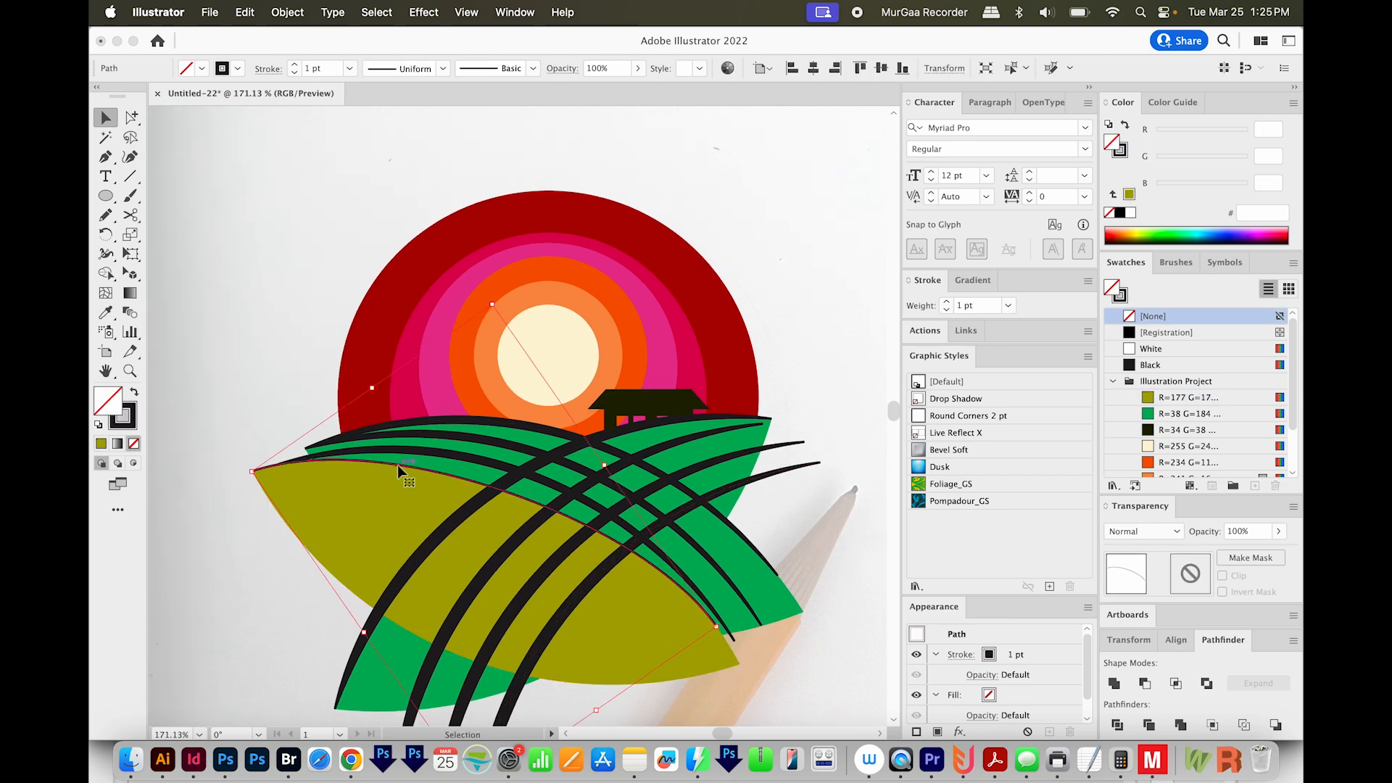
pyautogui.moveTo(397, 465); pyautogui.dragTo(377, 346)
pyautogui.press('super+z')
pyautogui.press('super+2')
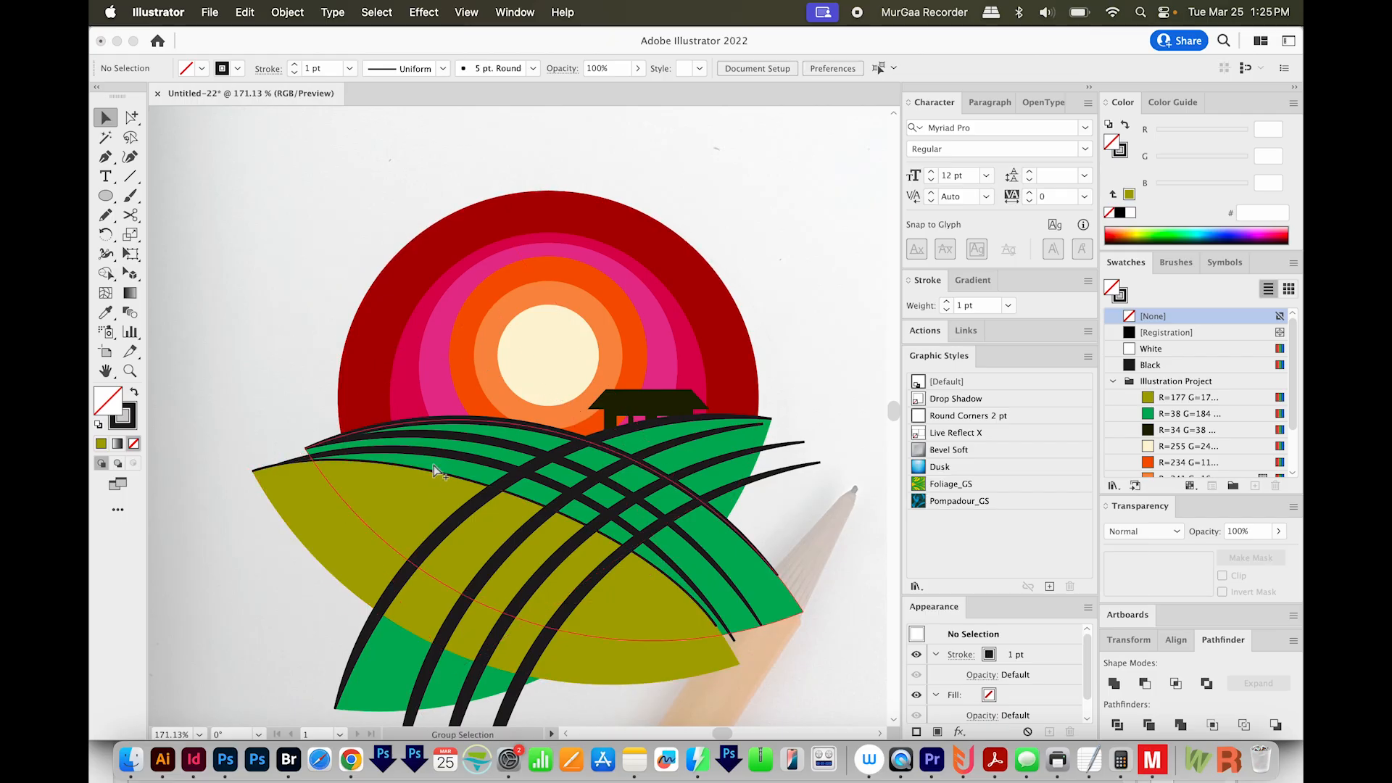
pyautogui.moveTo(805, 248); pyautogui.dragTo(252, 624)
pyautogui.press('super+3')
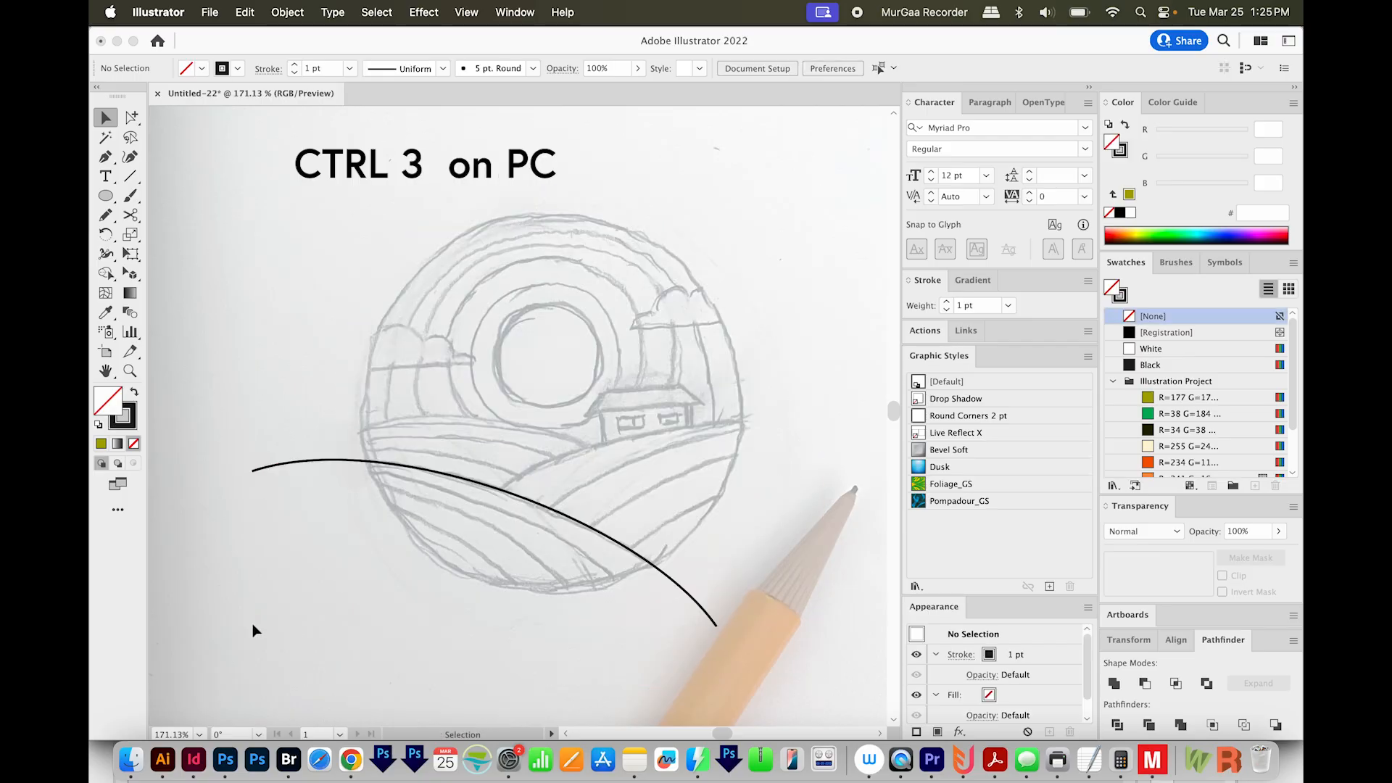
# Widen the olive hill's edge line to about 4.58 pt with the Width tool, keeping its ends tapered
pyautogui.moveTo(464, 597); pyautogui.dragTo(462, 576)
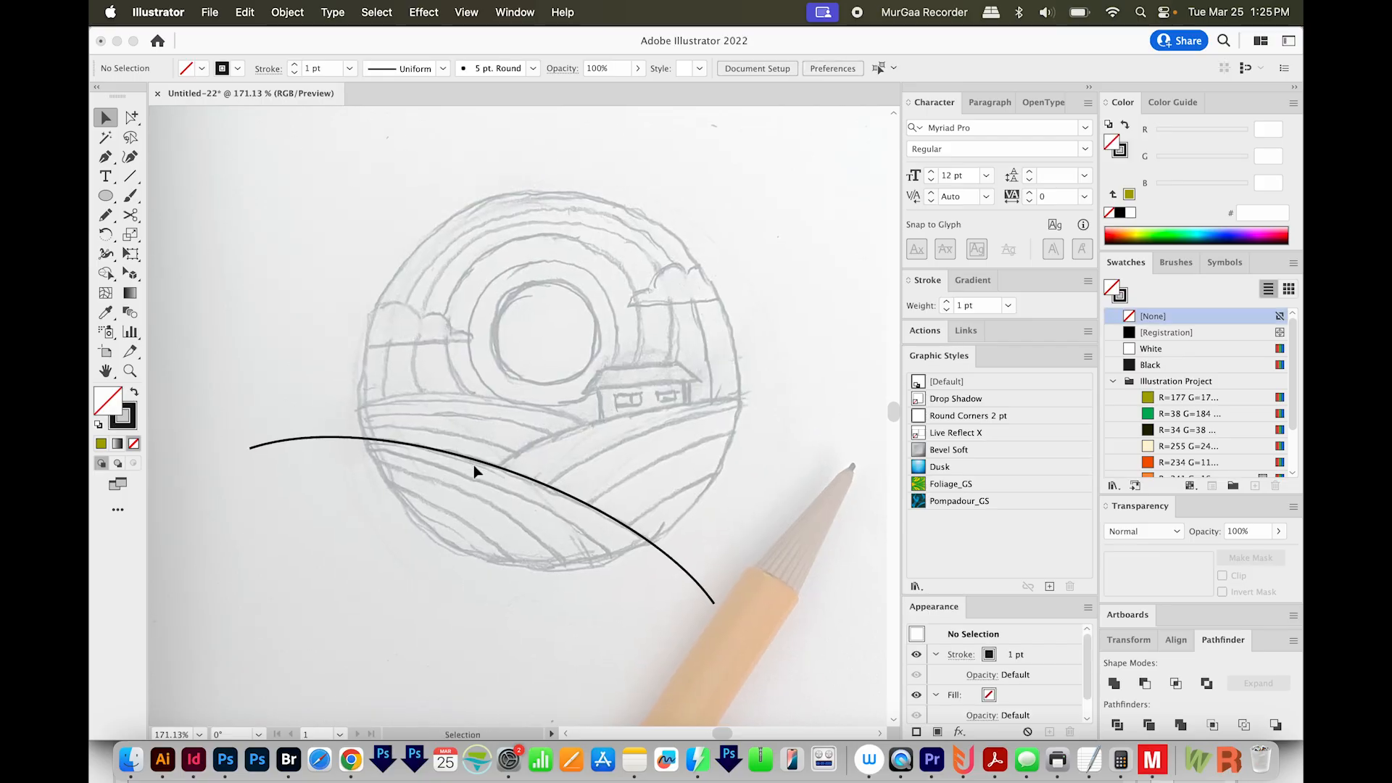
pyautogui.click(474, 467)
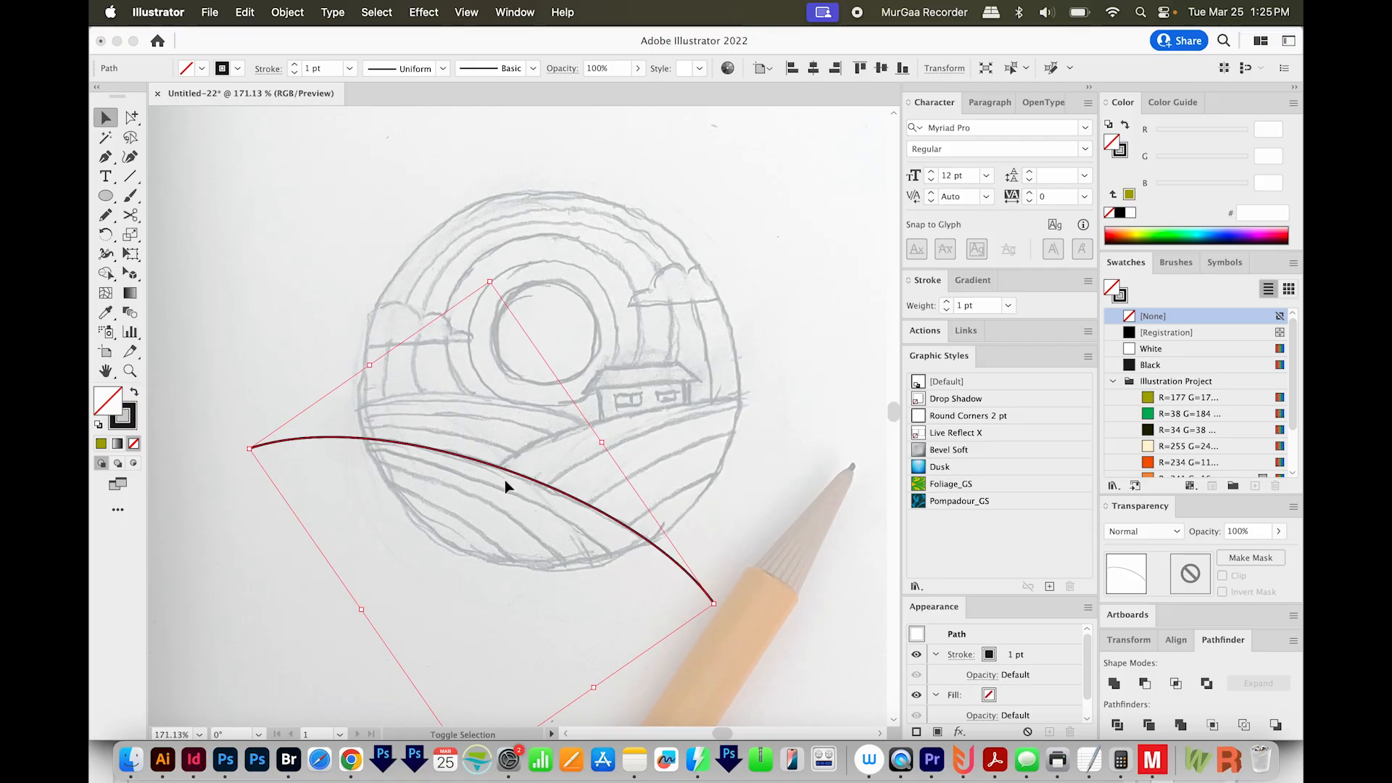
pyautogui.hotkey('shift', 'w')
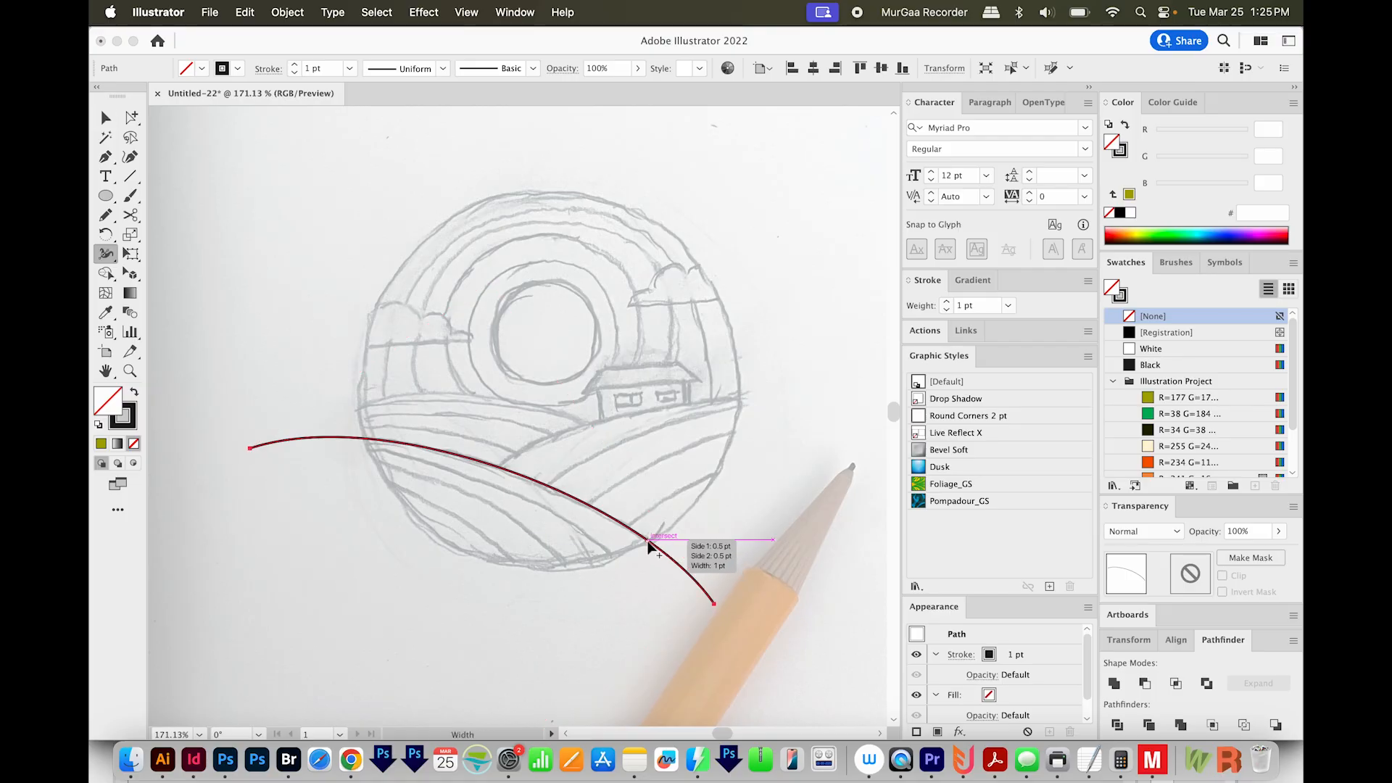
pyautogui.moveTo(653, 543); pyautogui.dragTo(655, 542)
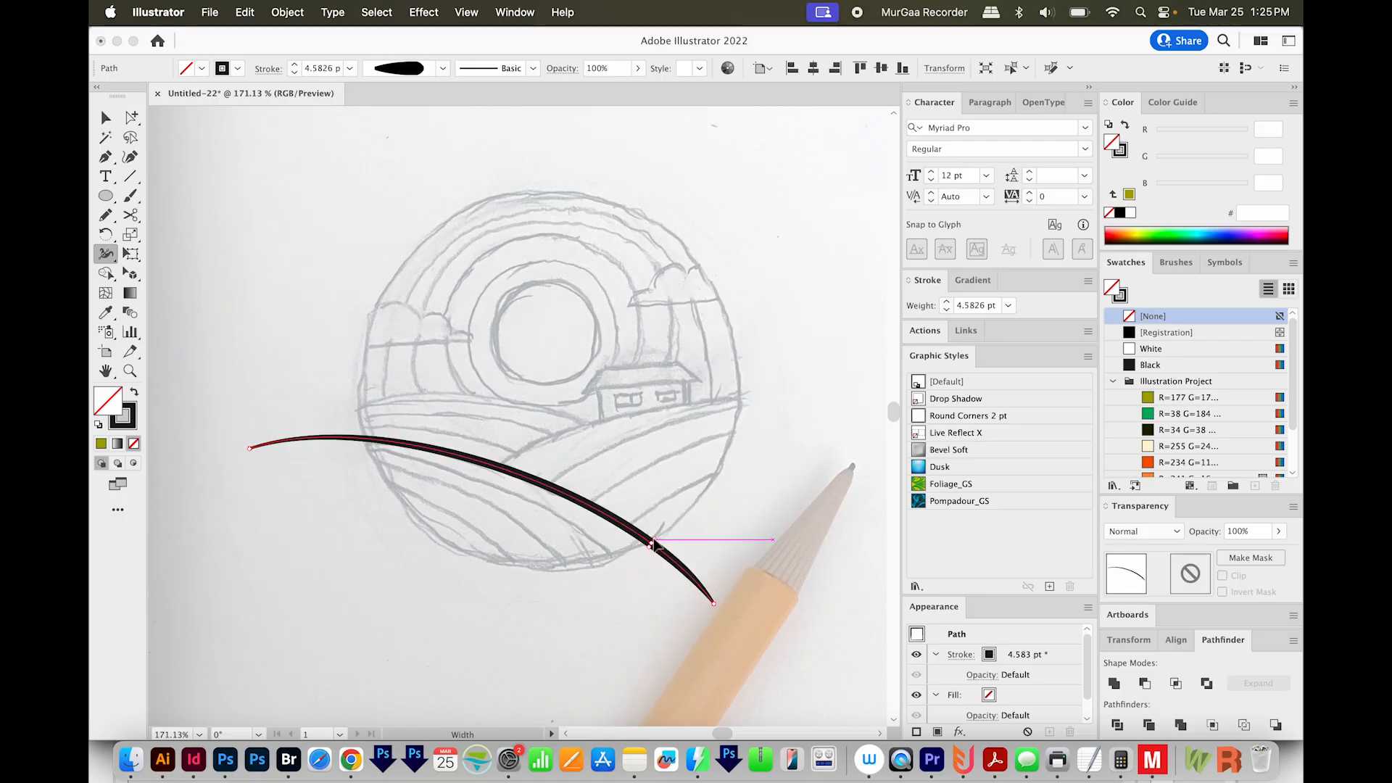
pyautogui.press('v')
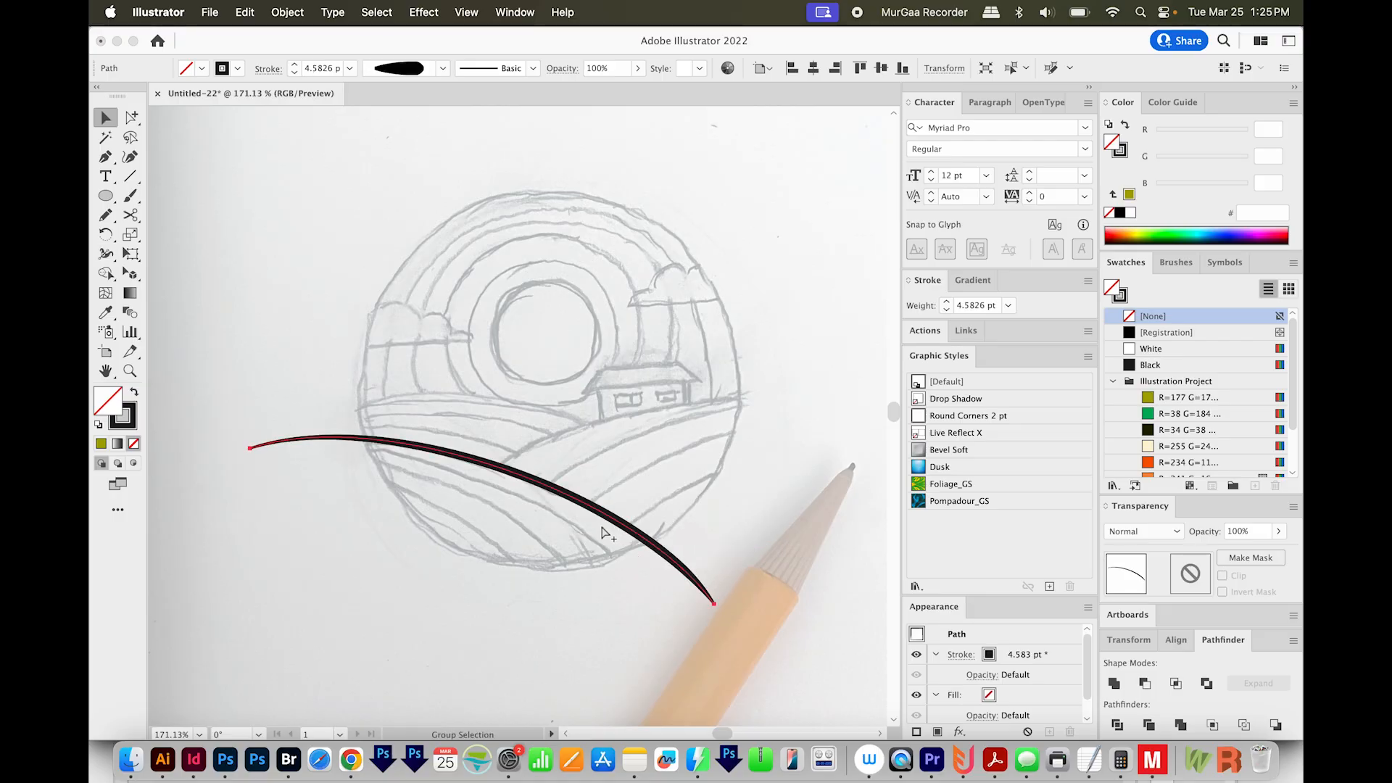
# Rotate and duplicate the tapered edge line from its left end to make three field lines below it, following the sketch
pyautogui.press('r')
pyautogui.click(250, 447)
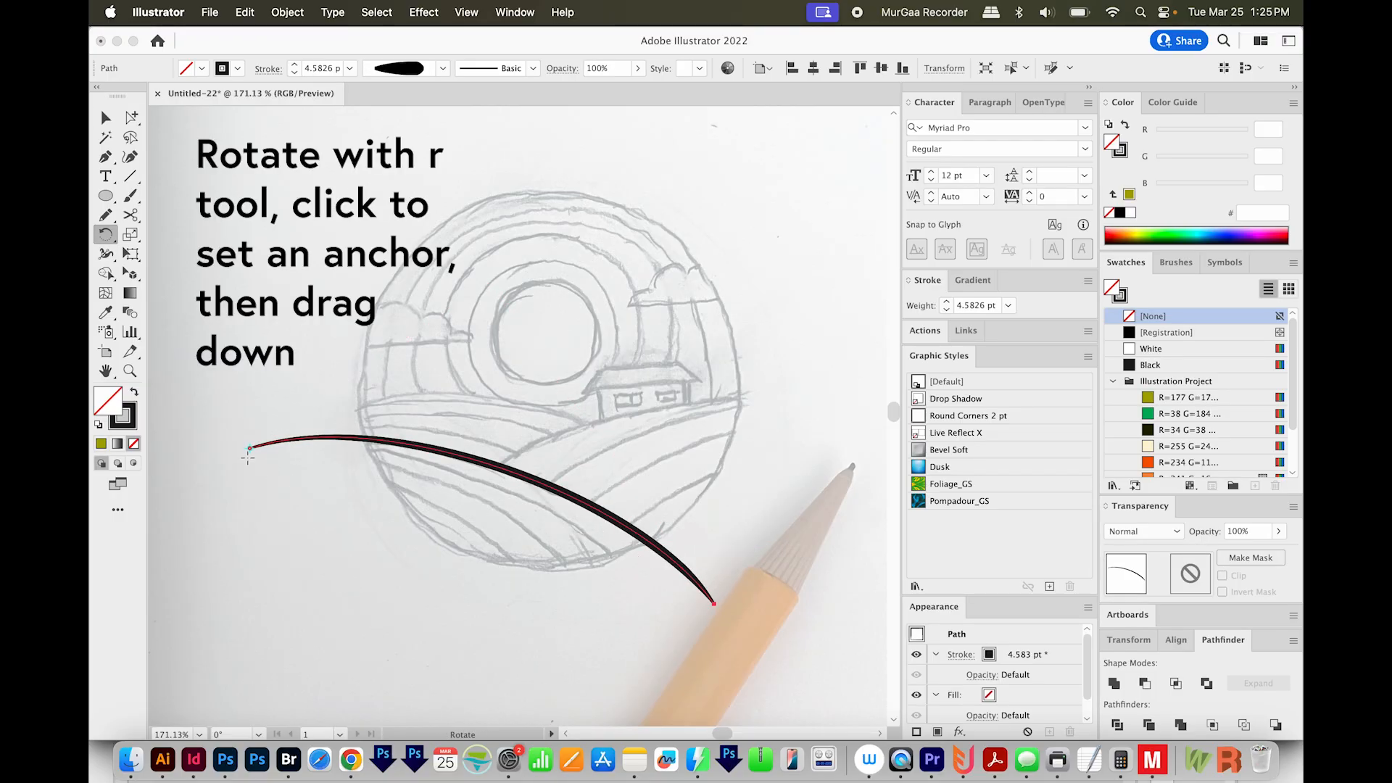
pyautogui.moveTo(788, 521); pyautogui.dragTo(773, 566)
pyautogui.press('v')
pyautogui.moveTo(514, 496); pyautogui.dragTo(434, 519)
pyautogui.scroll(1, 689, 551)
pyautogui.click(689, 553)
pyautogui.moveTo(717, 545); pyautogui.dragTo(736, 552)
# Hide the sun rings and the house, and ungroup the two green hill shapes
pyautogui.moveTo(781, 241)
pyautogui.mouseDown()
pyautogui.moveTo(529, 391)
pyautogui.moveTo(528, 407)
pyautogui.mouseUp()
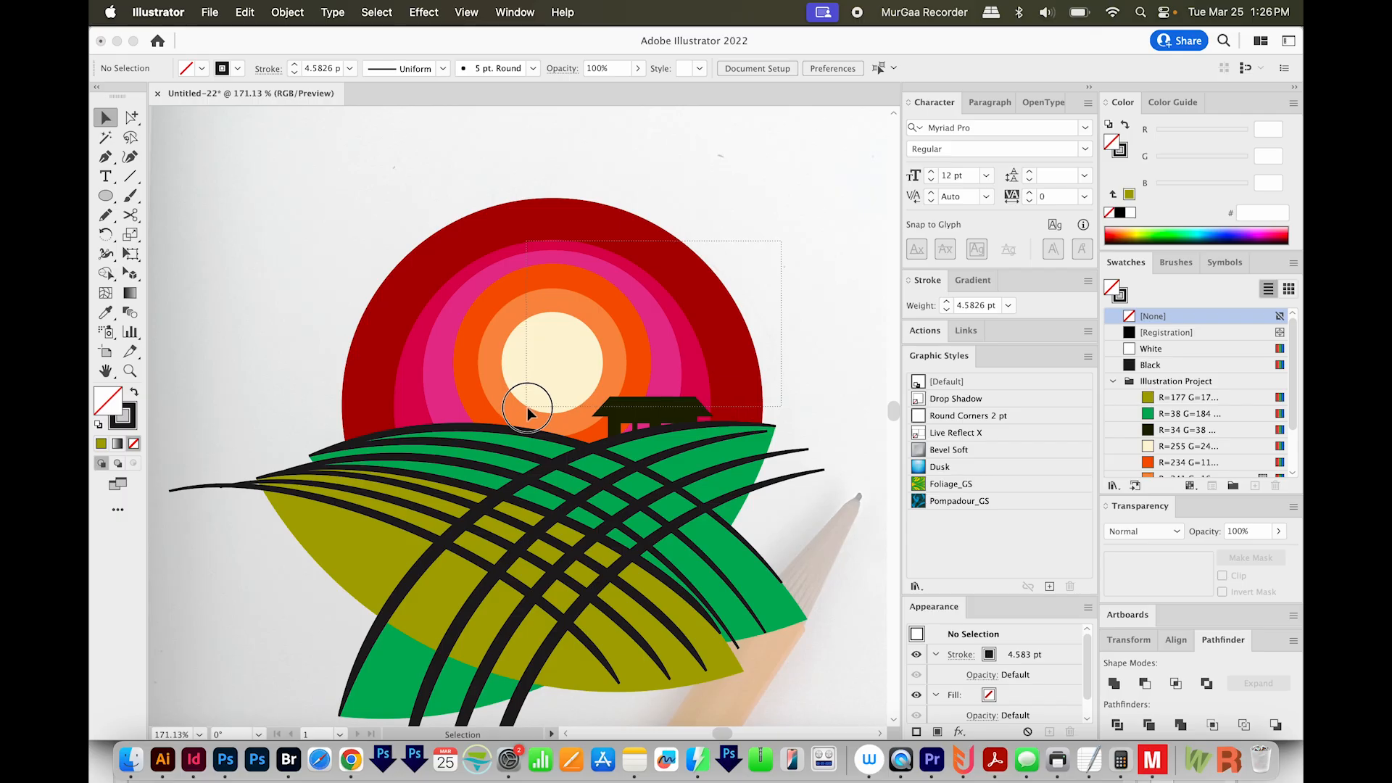
pyautogui.press('Delete')
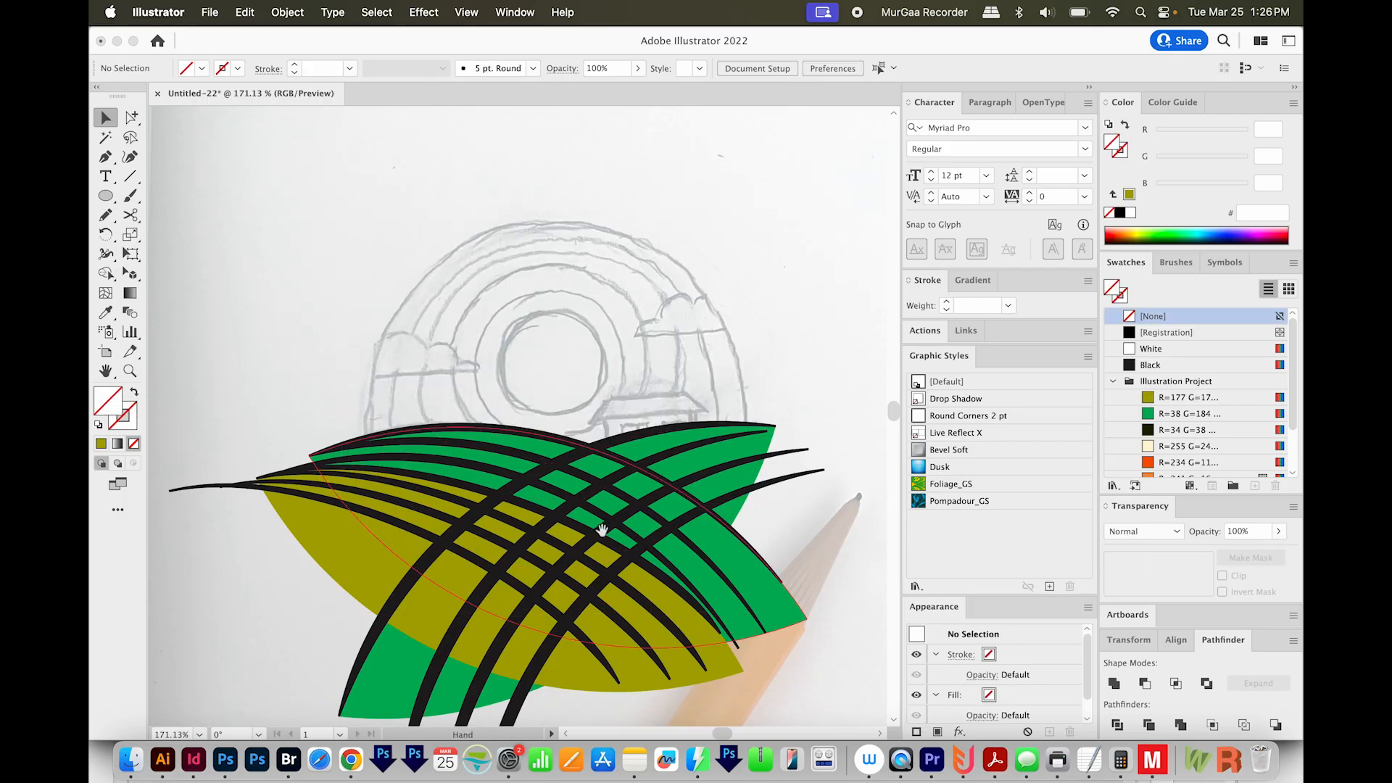
pyautogui.moveTo(602, 530); pyautogui.dragTo(572, 484)
pyautogui.click(713, 522)
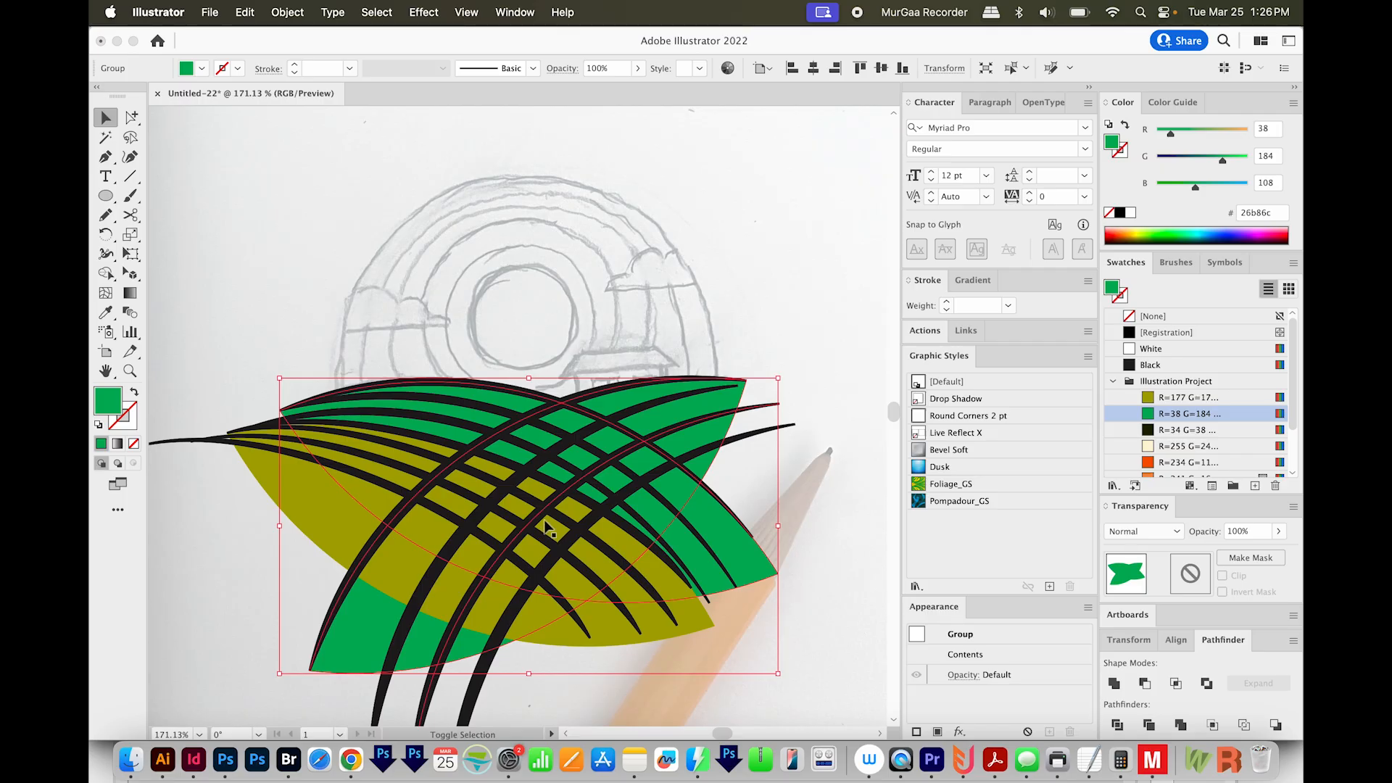
pyautogui.press('super+shift+g')
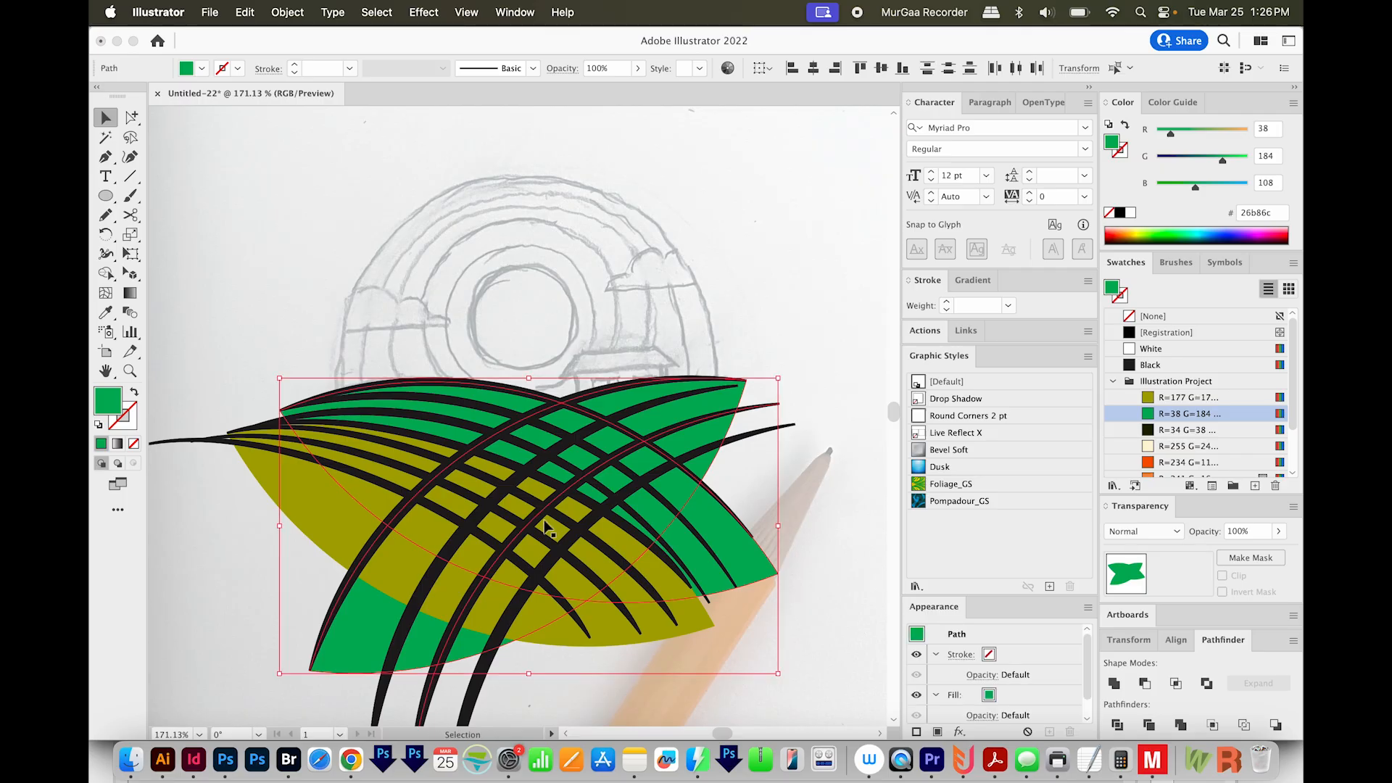
# Group the right green hill with its tapered field lines and hide the group
pyautogui.click(287, 13)
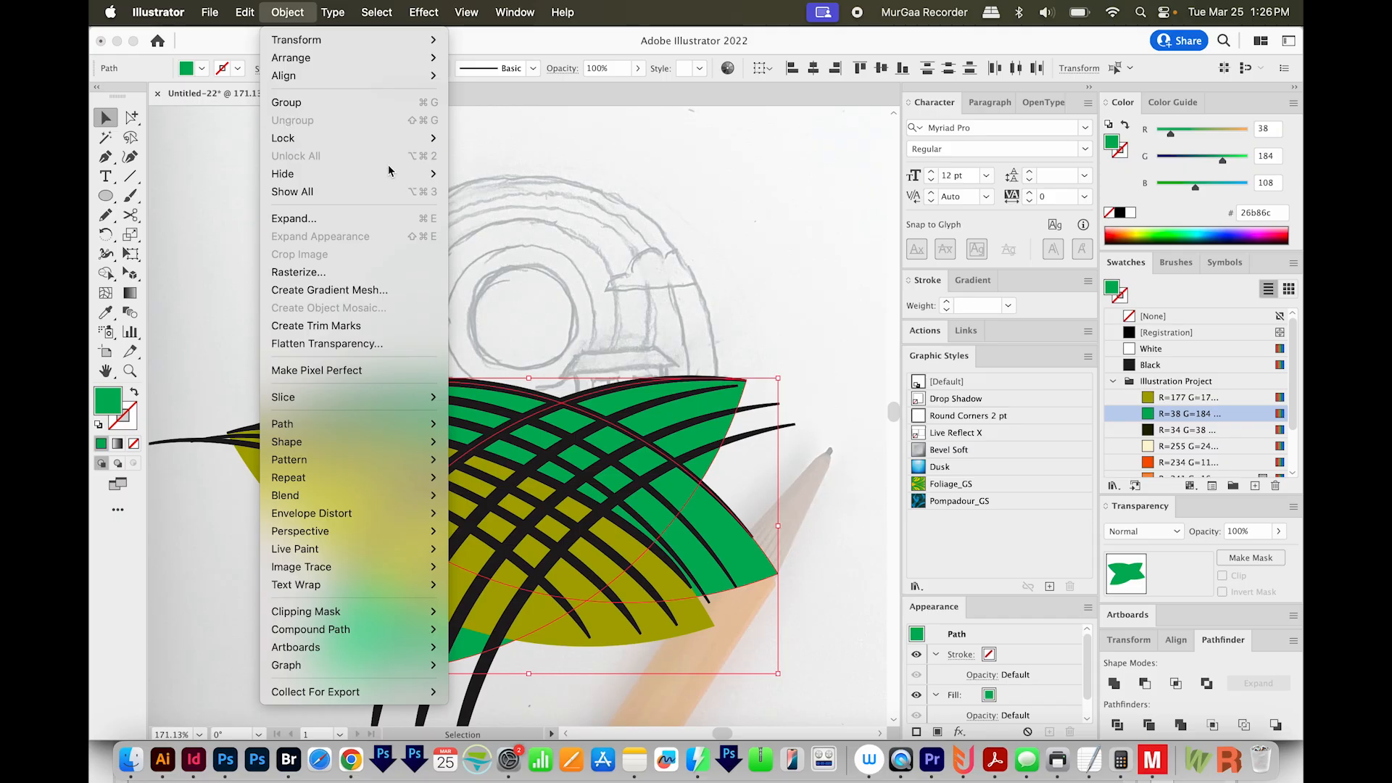
pyautogui.click(792, 331)
pyautogui.moveTo(768, 361); pyautogui.dragTo(702, 459)
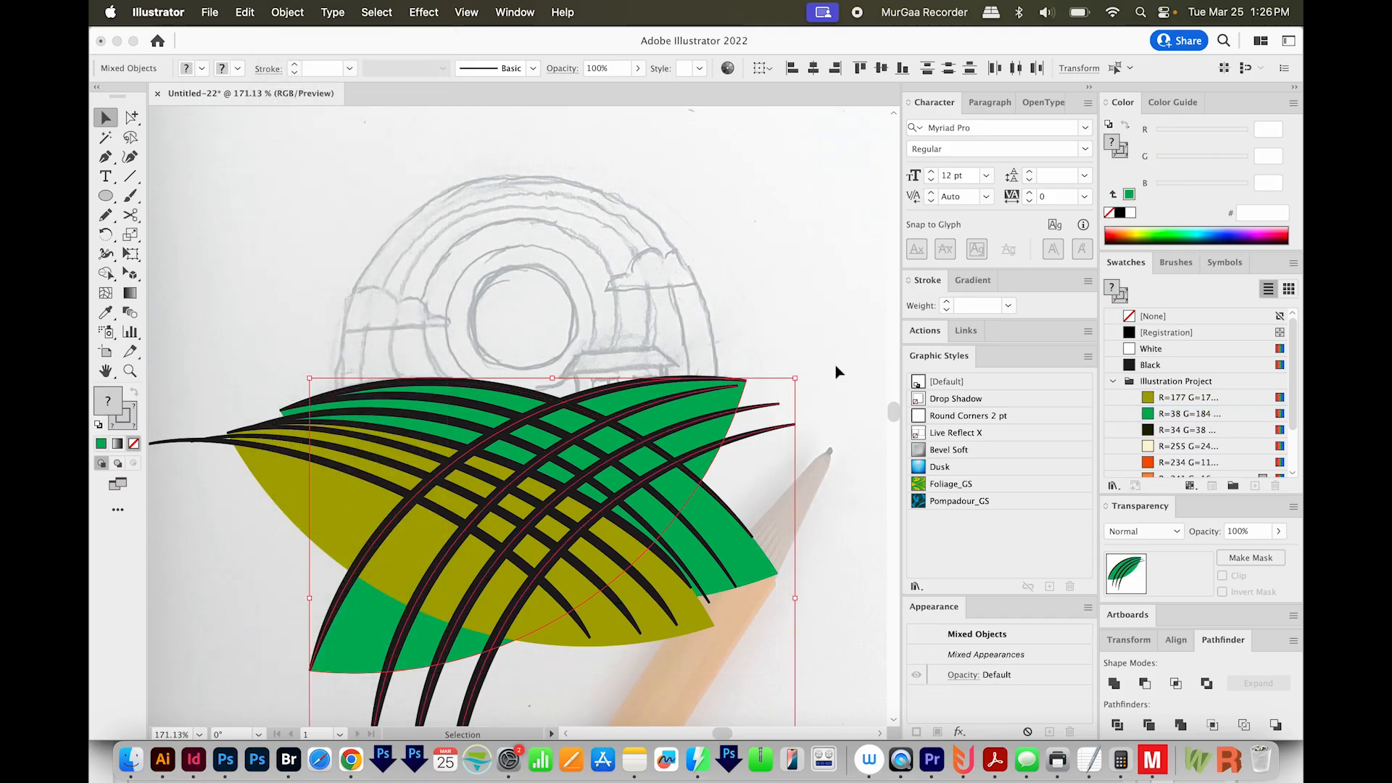
pyautogui.moveTo(827, 319); pyautogui.dragTo(689, 454)
pyautogui.press('super+g')
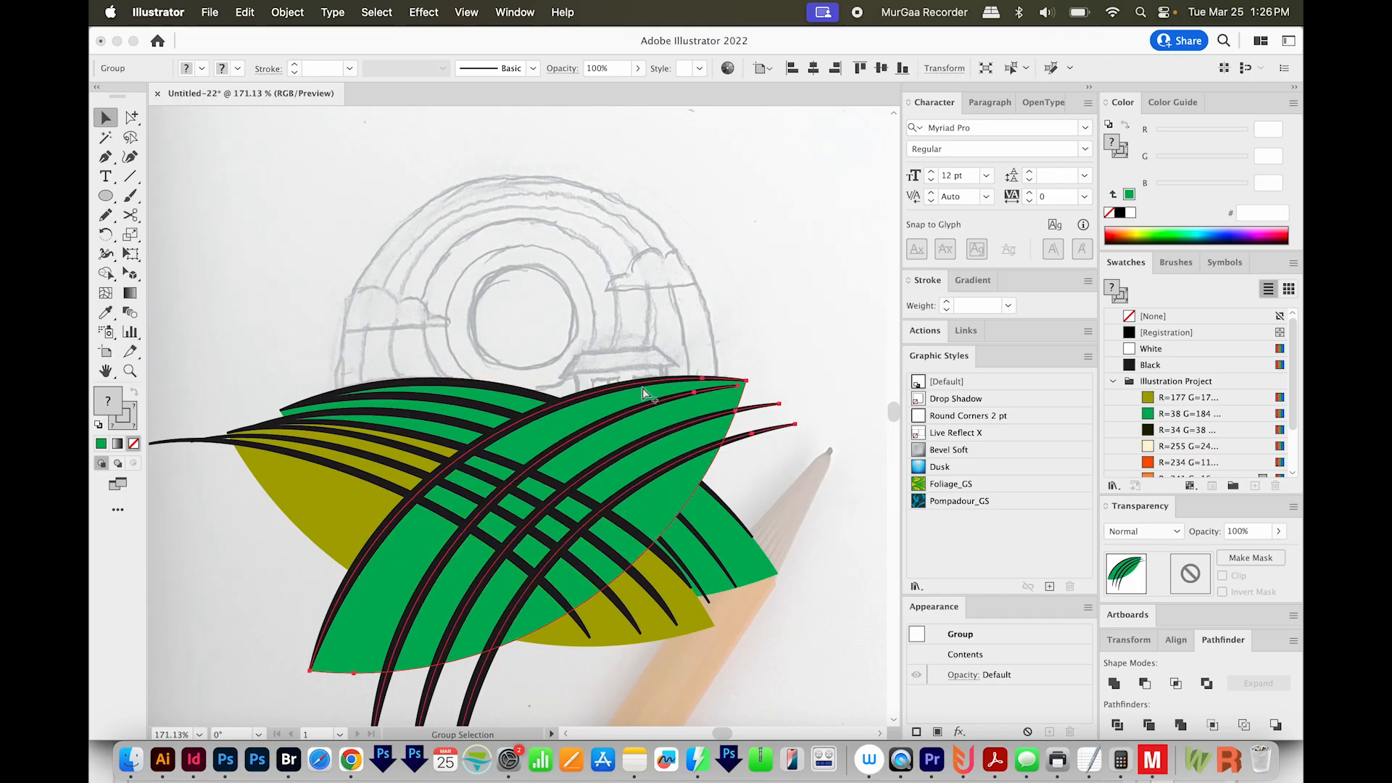
pyautogui.press('Delete')
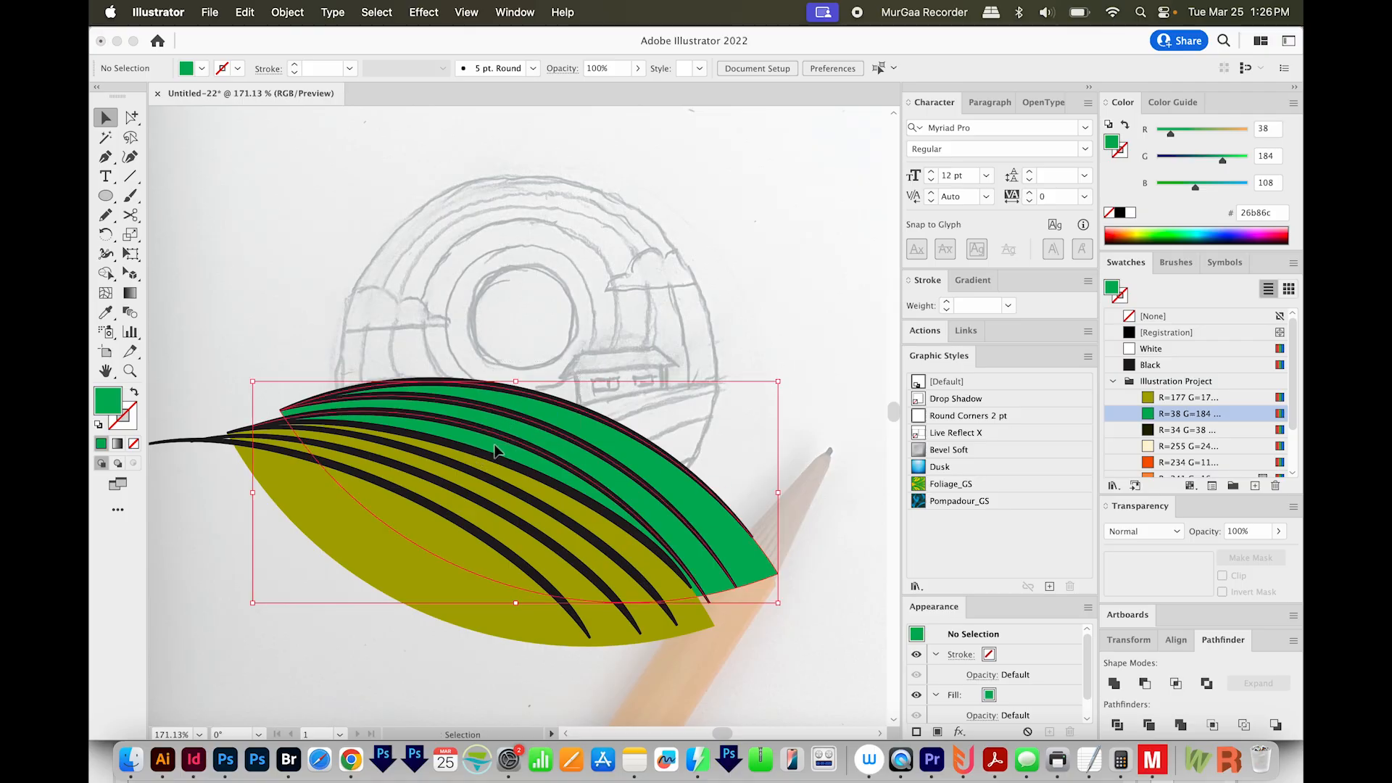
# Group the rear left hill and the olive hill each with their own field lines, hiding each group
pyautogui.moveTo(494, 450); pyautogui.dragTo(510, 434)
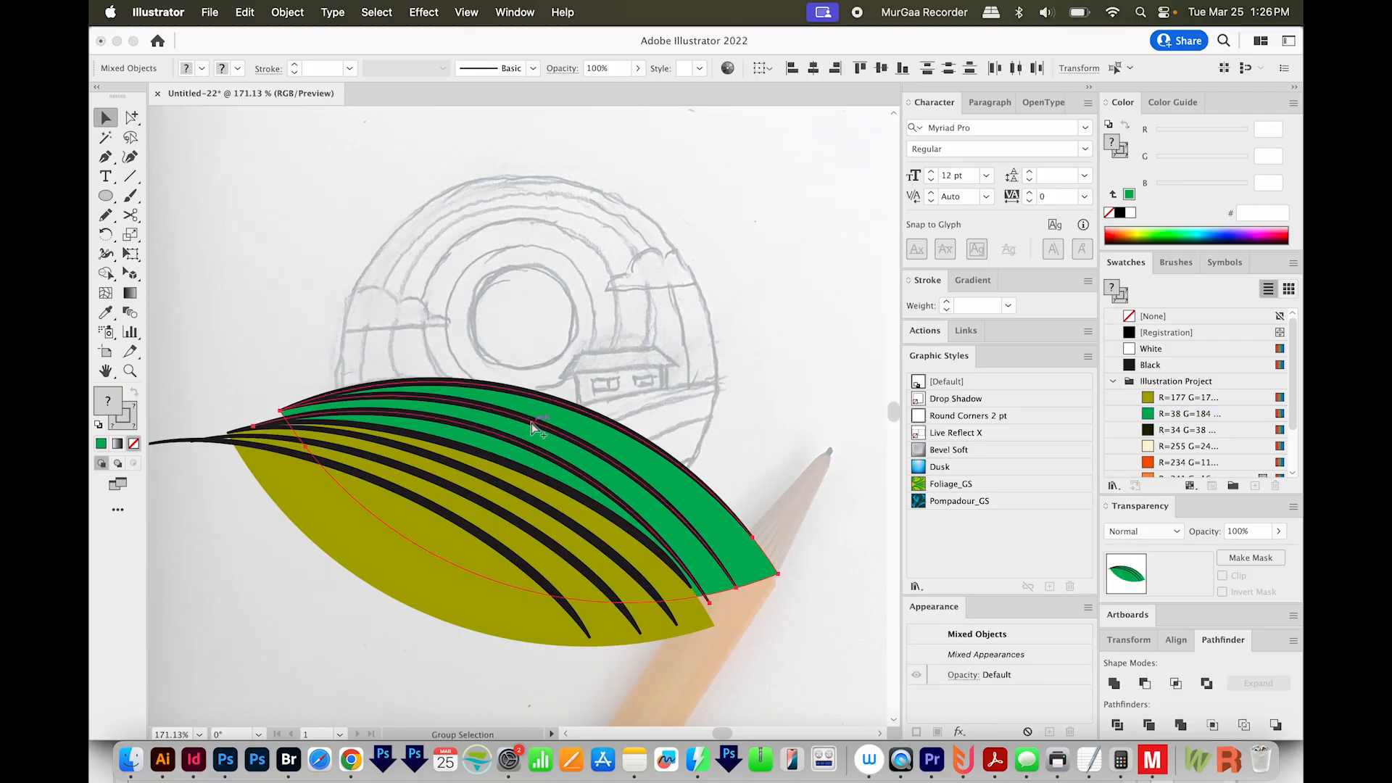
pyautogui.press('Delete')
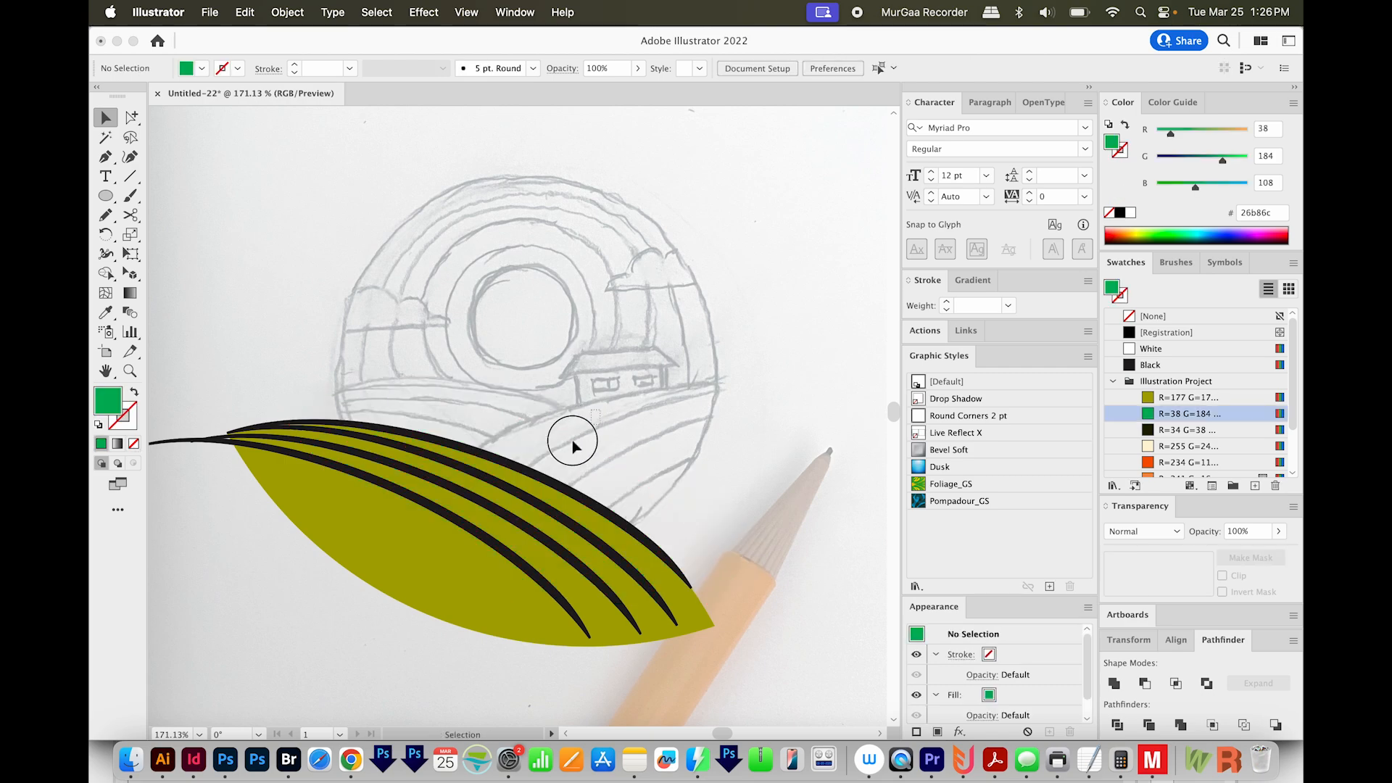
pyautogui.moveTo(298, 643); pyautogui.dragTo(442, 591)
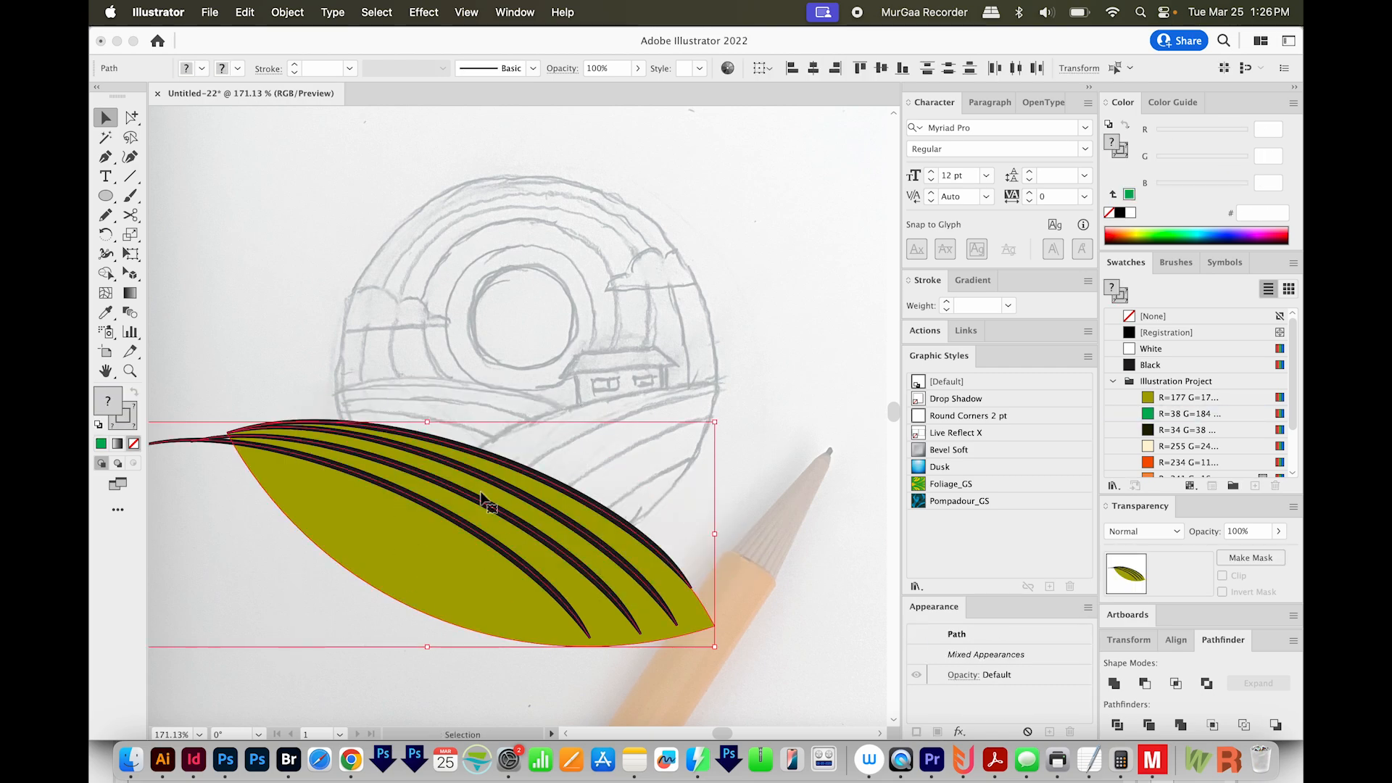
pyautogui.press('super+g')
pyautogui.press('super+3')
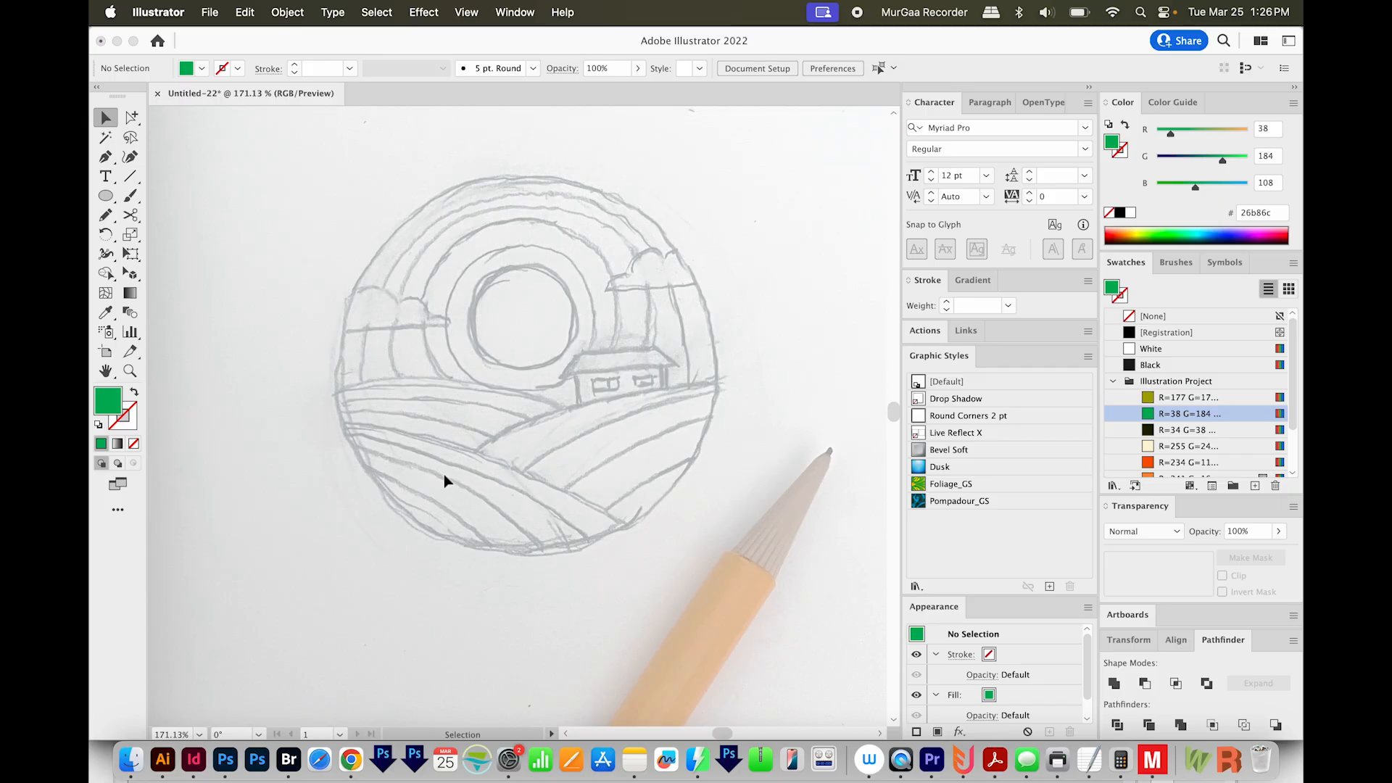
# Bring back all hidden artwork and move the house up slightly on the right hill
pyautogui.press('super+alt+3')
pyautogui.press('super+shift+a')
pyautogui.moveTo(638, 513); pyautogui.dragTo(662, 553)
pyautogui.moveTo(647, 402); pyautogui.dragTo(647, 398)
pyautogui.click(829, 419)
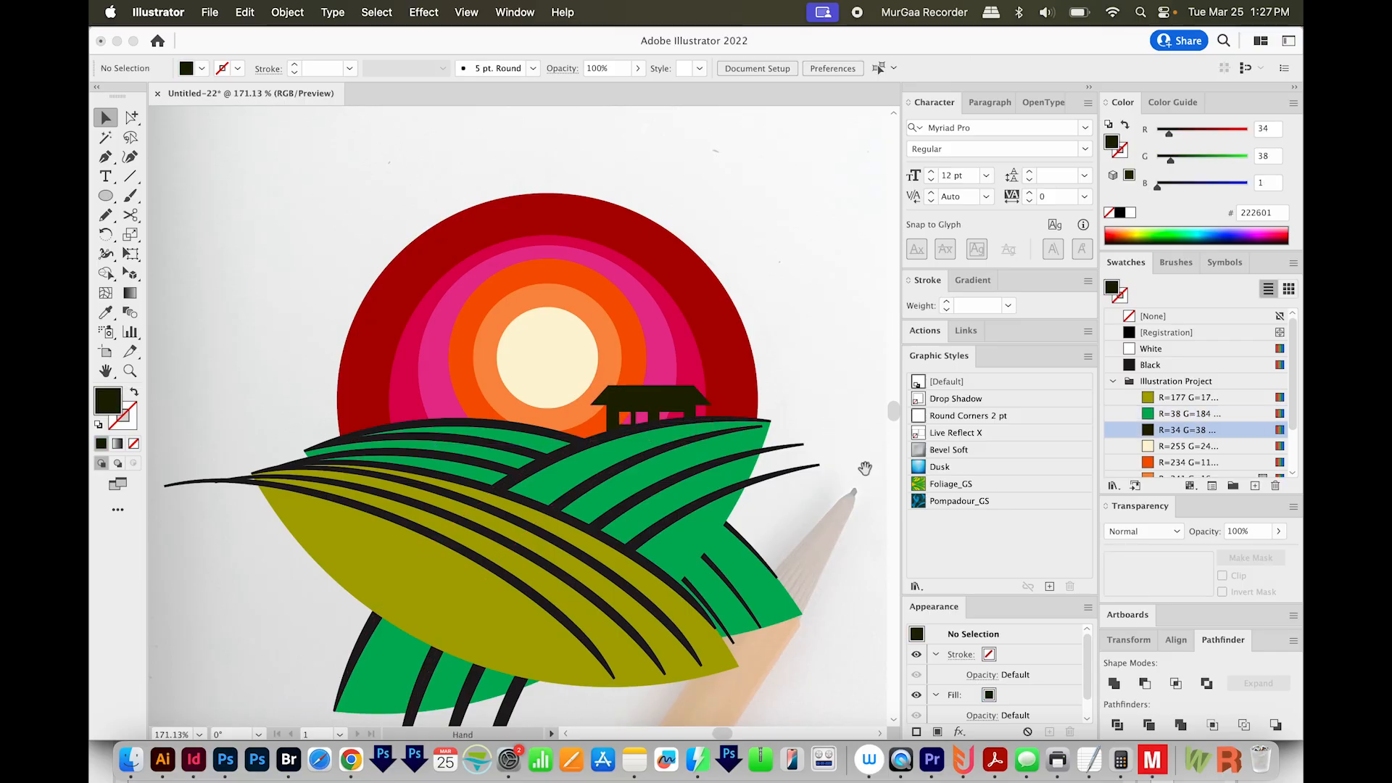
pyautogui.scroll(-1, 841, 450)
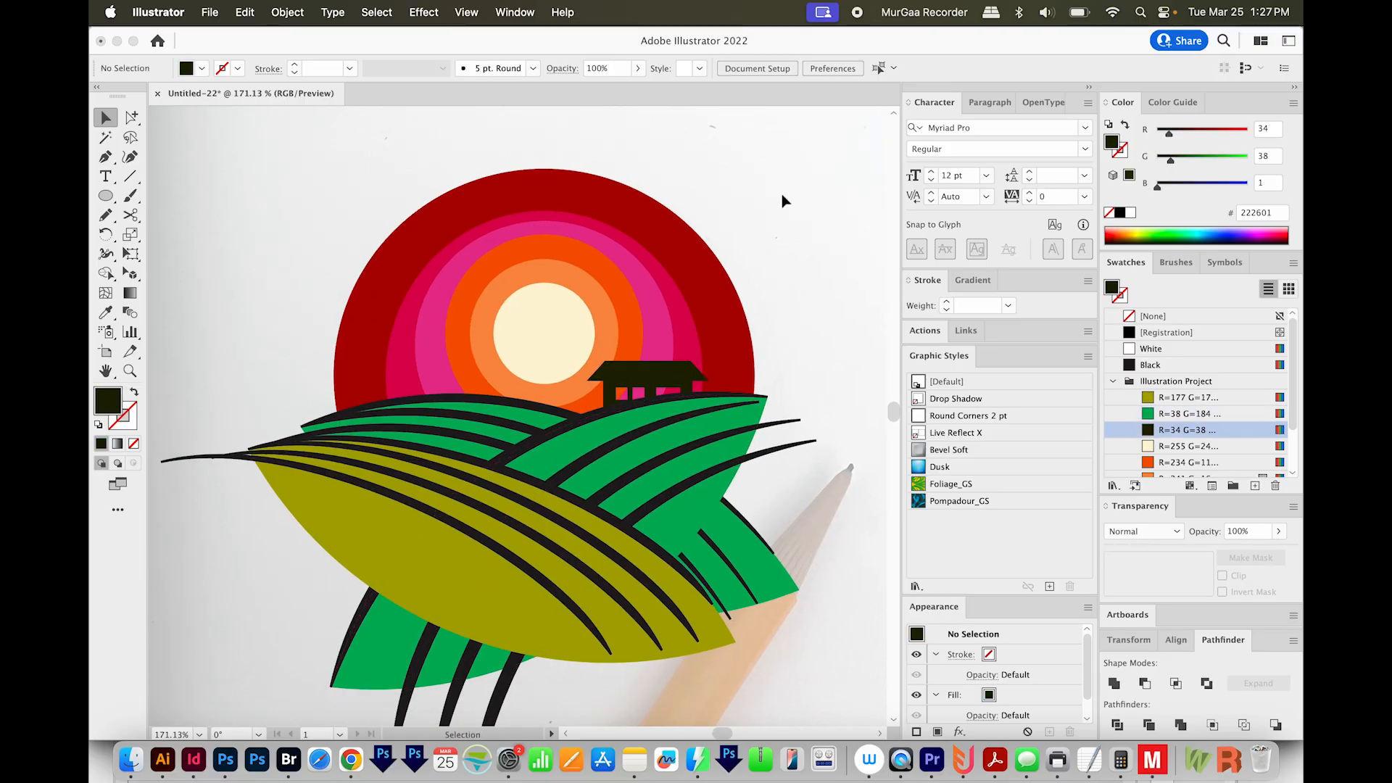
# Hide all artwork and draw a thin dark rectangle over the base of each of the two sketched clouds
pyautogui.press('super+a')
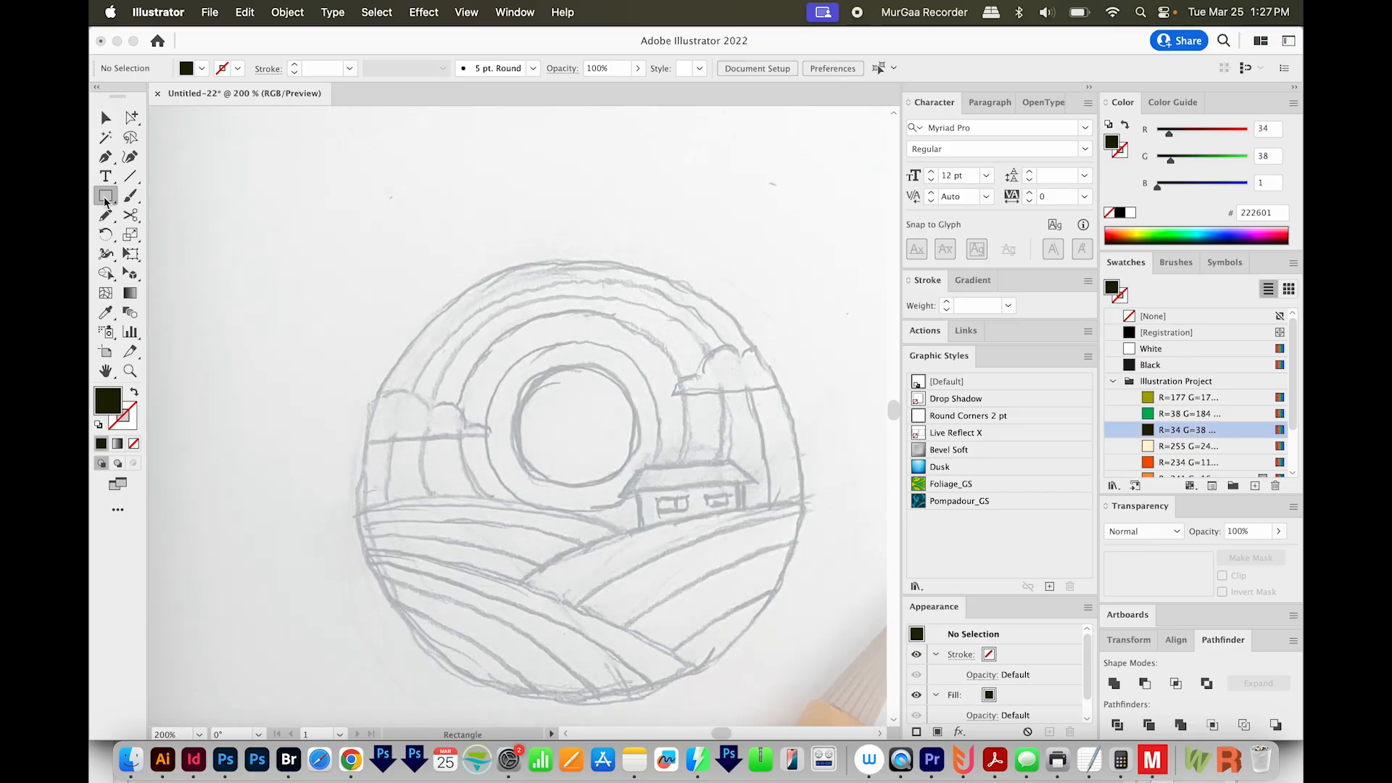
pyautogui.moveTo(489, 435); pyautogui.dragTo(322, 424)
pyautogui.moveTo(673, 396); pyautogui.dragTo(812, 373)
# Round the upper left corner of the right cloud's bar to about 8.84 pt
pyautogui.press('a')
pyautogui.click(802, 435)
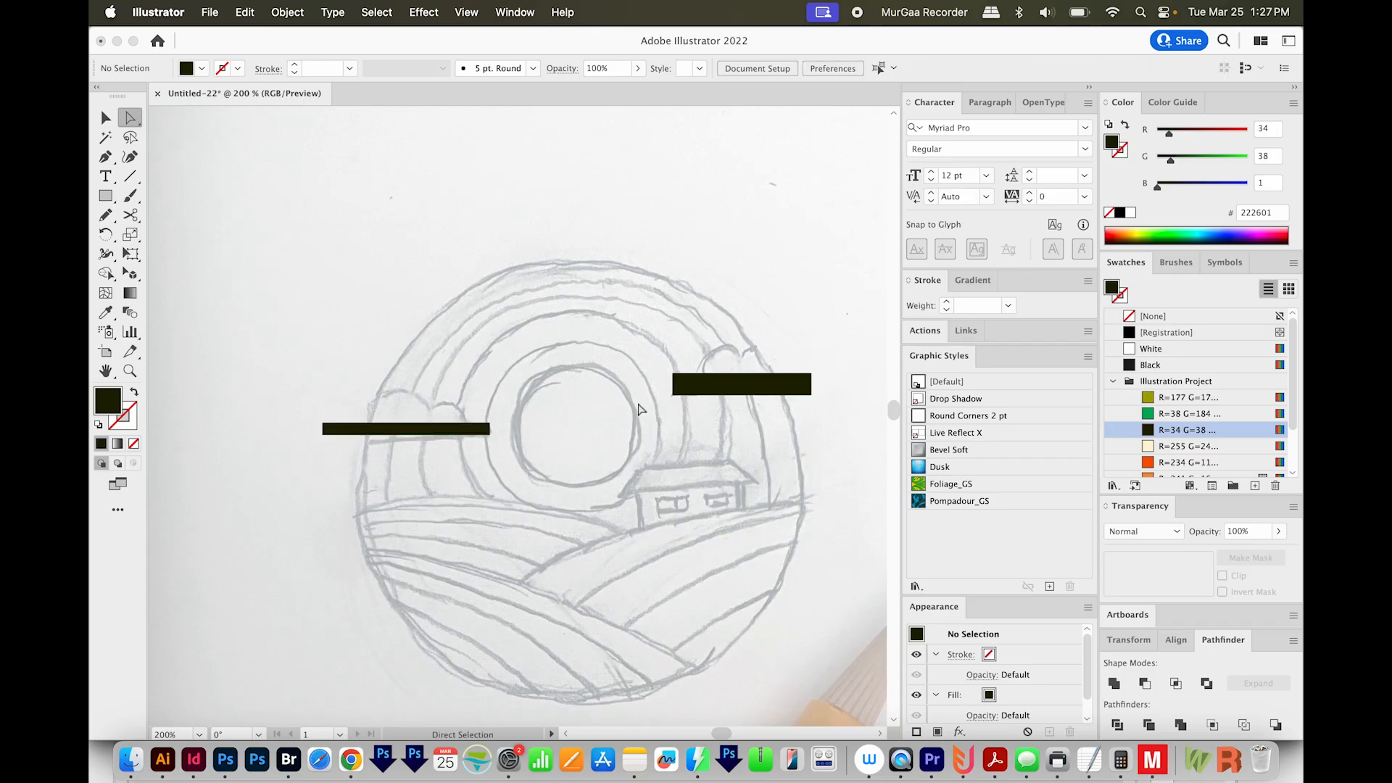
pyautogui.moveTo(693, 354); pyautogui.dragTo(650, 396)
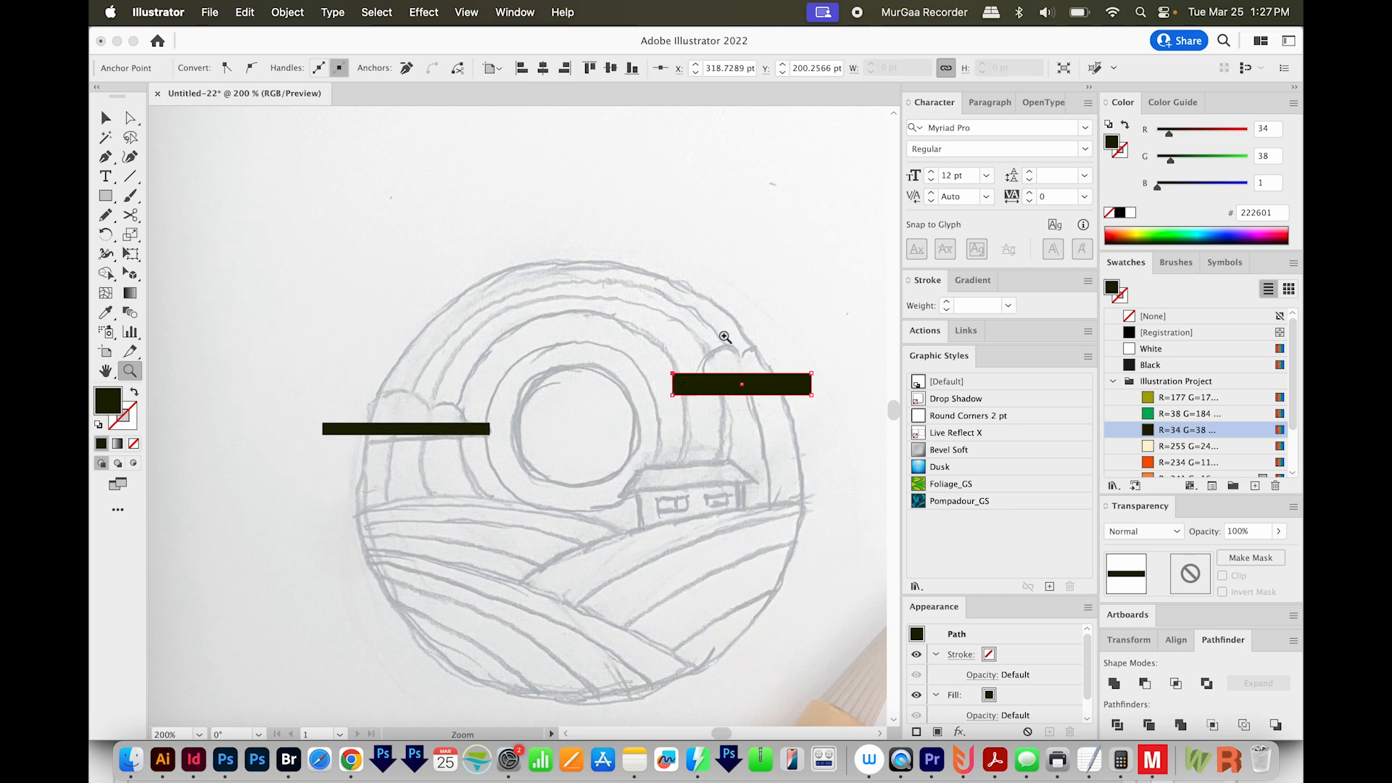
pyautogui.scroll(10, 719, 348)
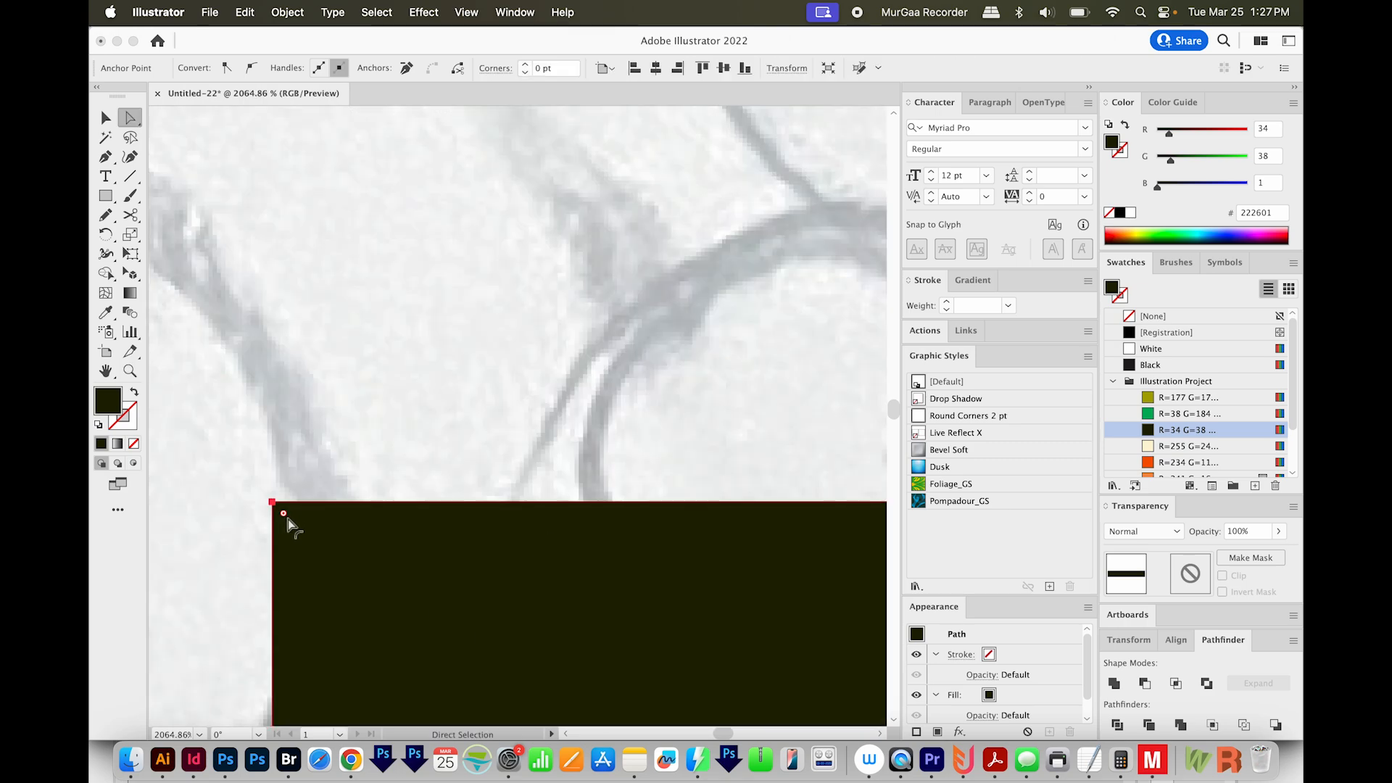
pyautogui.scroll(-5, 283, 516)
pyautogui.moveTo(469, 351); pyautogui.dragTo(733, 553)
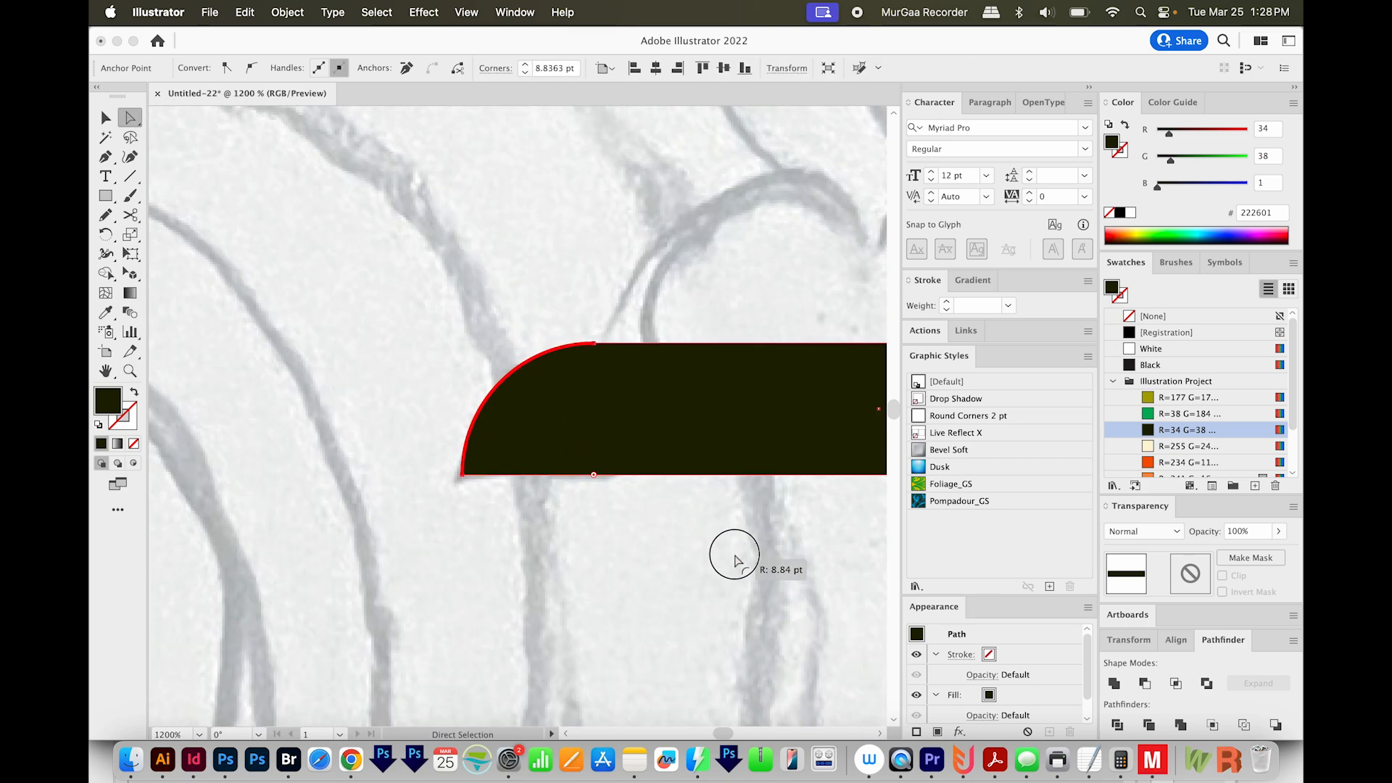
# Round the upper right corner of the left cloud's bar as far as it goes
pyautogui.scroll(-6, 243, 472)
pyautogui.press('super+minus')
pyautogui.moveTo(494, 489); pyautogui.dragTo(780, 461)
pyautogui.moveTo(514, 427); pyautogui.dragTo(511, 472)
pyautogui.press('a')
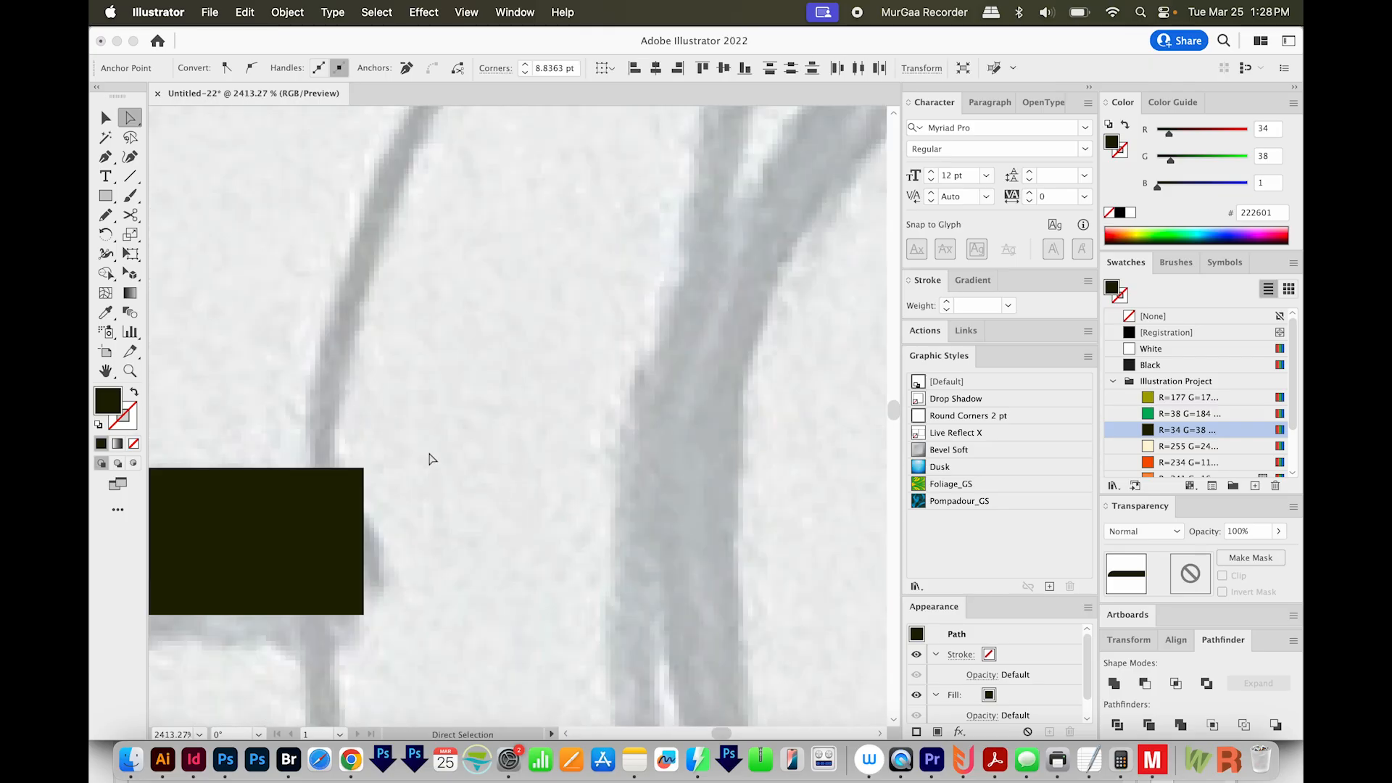
pyautogui.moveTo(311, 500); pyautogui.dragTo(190, 645)
pyautogui.press('super+minus')
pyautogui.press('super+minus')
pyautogui.press('super+minus')
pyautogui.press('super+minus')
pyautogui.press('super+minus')
pyautogui.press('super+minus')
pyautogui.moveTo(306, 415); pyautogui.dragTo(207, 368)
# Draw a large and a smaller dark circle over the left cloud's bar to form its puffs, following the sketch
pyautogui.press('l')
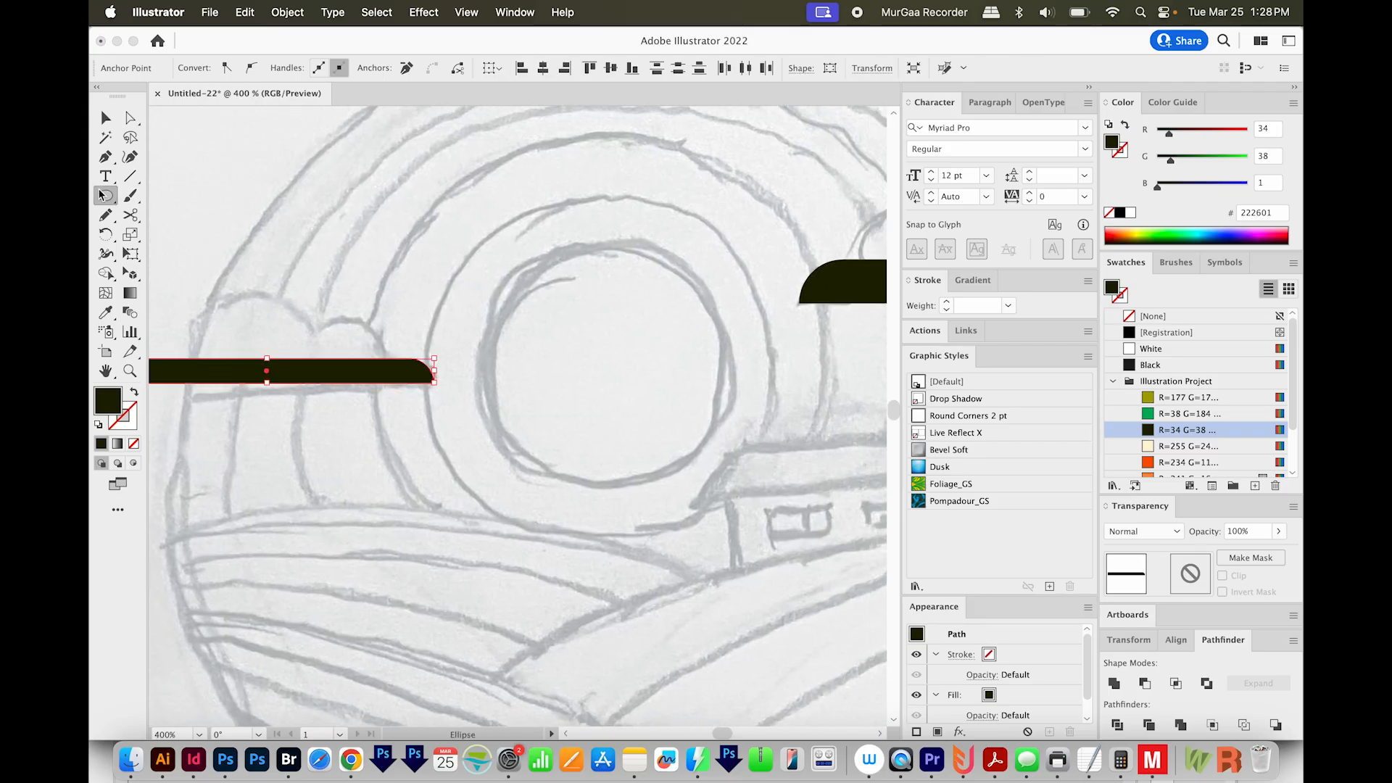
pyautogui.moveTo(369, 387); pyautogui.dragTo(514, 359)
pyautogui.moveTo(399, 323); pyautogui.dragTo(465, 386)
pyautogui.moveTo(502, 341); pyautogui.dragTo(540, 362)
pyautogui.press('v')
pyautogui.moveTo(706, 349); pyautogui.dragTo(476, 418)
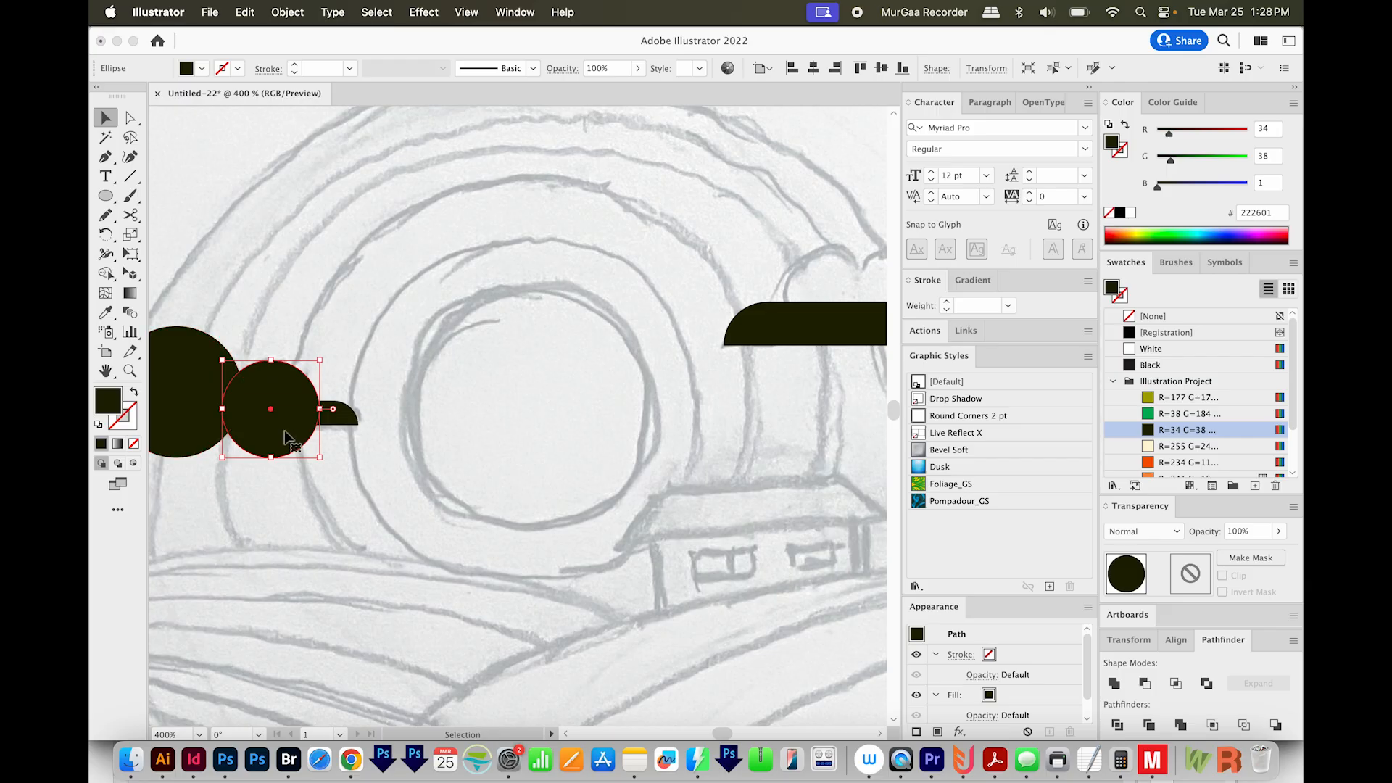
# Duplicate the smaller circle onto the right cloud's bar twice to form two overlapping puffs
pyautogui.moveTo(271, 440); pyautogui.dragTo(826, 318)
pyautogui.moveTo(749, 381); pyautogui.dragTo(475, 440)
pyautogui.moveTo(553, 356); pyautogui.dragTo(633, 343)
pyautogui.moveTo(505, 415); pyautogui.dragTo(797, 369)
# Trim off the parts of the left cloud's two circles that hang below its bar with the Shape Builder
pyautogui.scroll(-2, 220, 457)
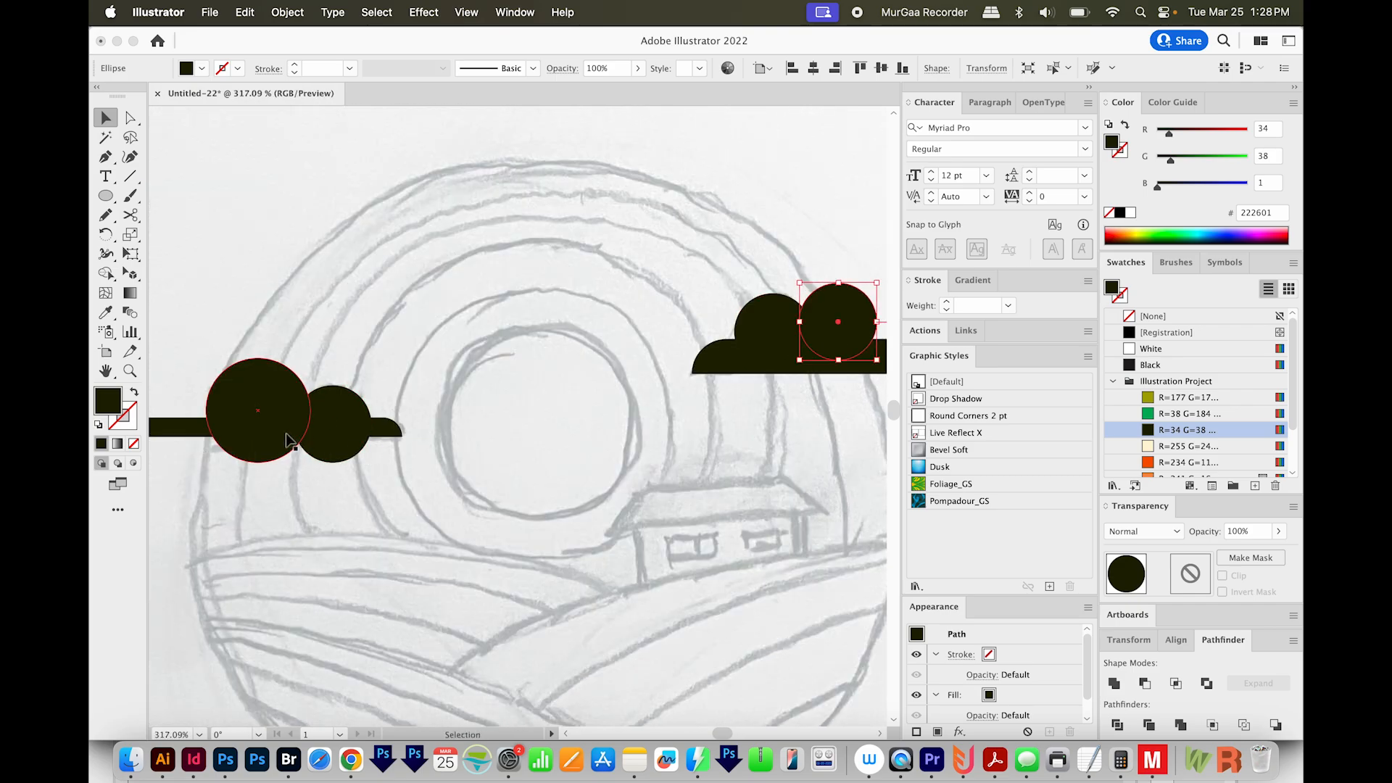
pyautogui.moveTo(473, 297); pyautogui.dragTo(177, 525)
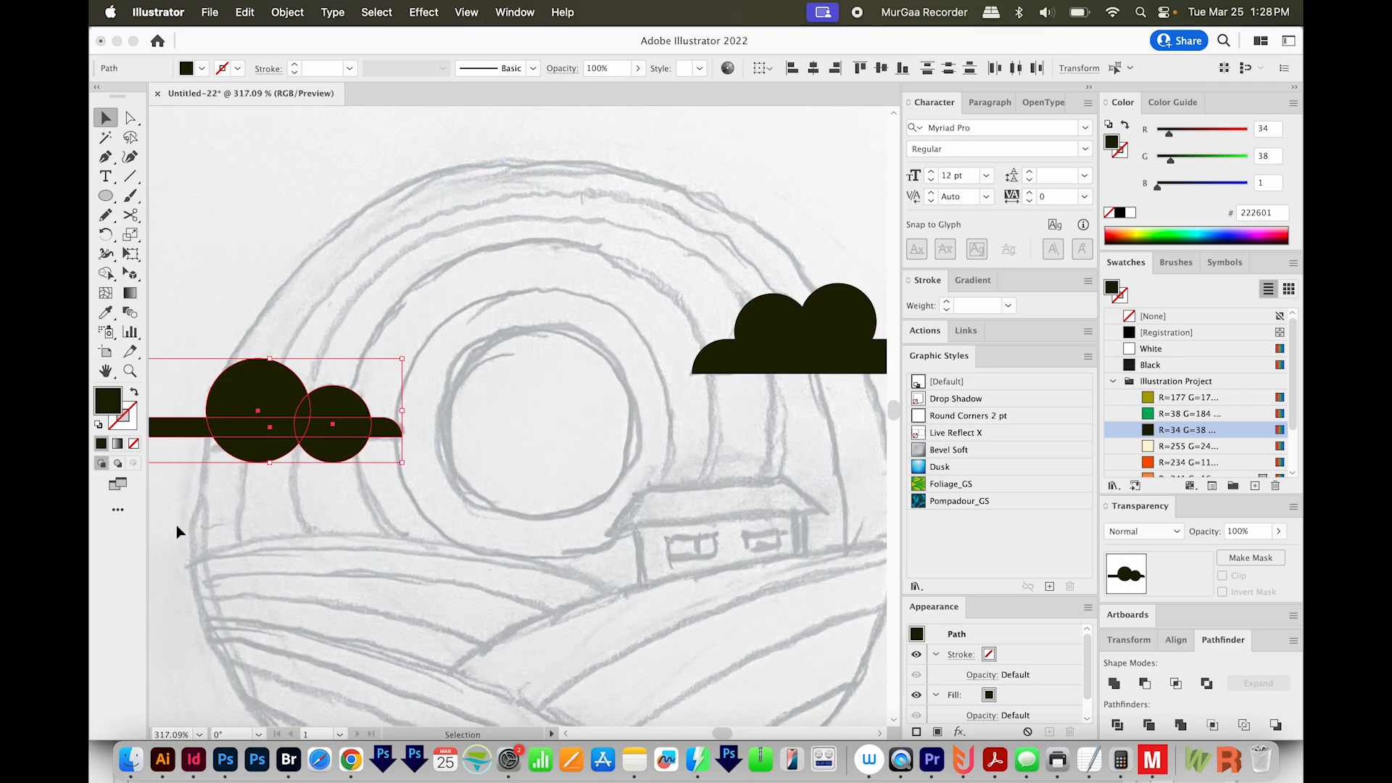
pyautogui.hotkey('shift', 'm')
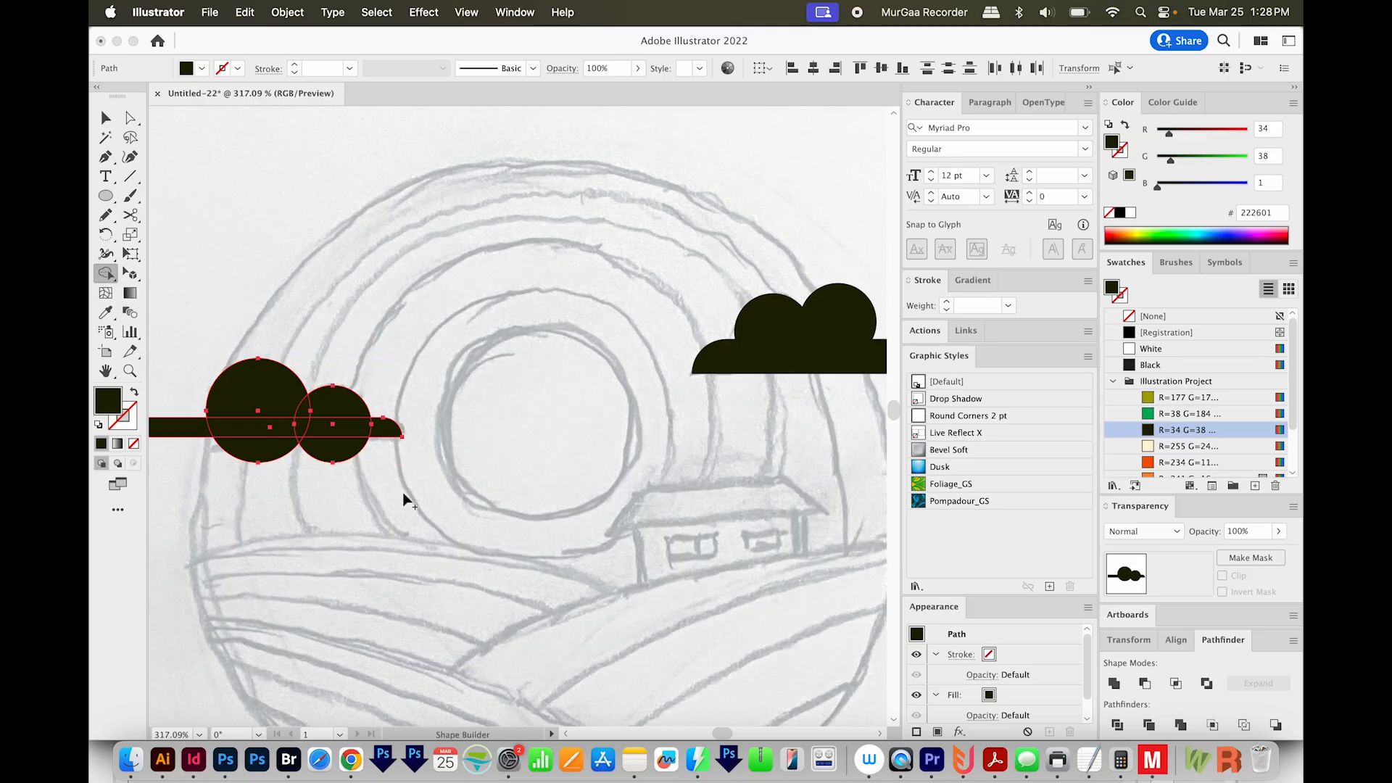
pyautogui.keyDown('alt'); pyautogui.moveTo(333, 476); pyautogui.dragTo(306, 448); pyautogui.keyUp('alt')
pyautogui.moveTo(299, 444); pyautogui.dragTo(301, 448)
# Unite the left cloud's bar and puffs into one shape, and do the same for the right cloud
pyautogui.moveTo(663, 488); pyautogui.dragTo(537, 513)
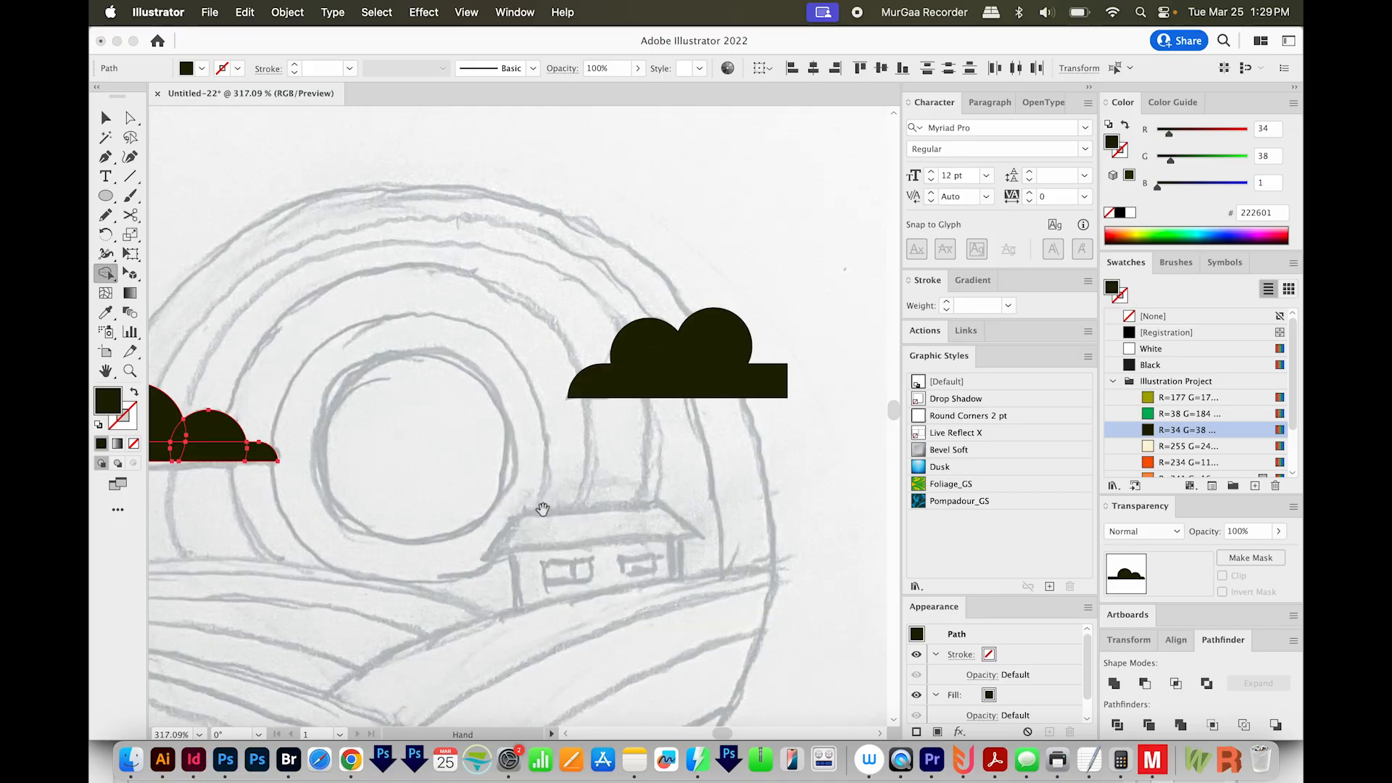
pyautogui.moveTo(598, 469); pyautogui.dragTo(708, 472)
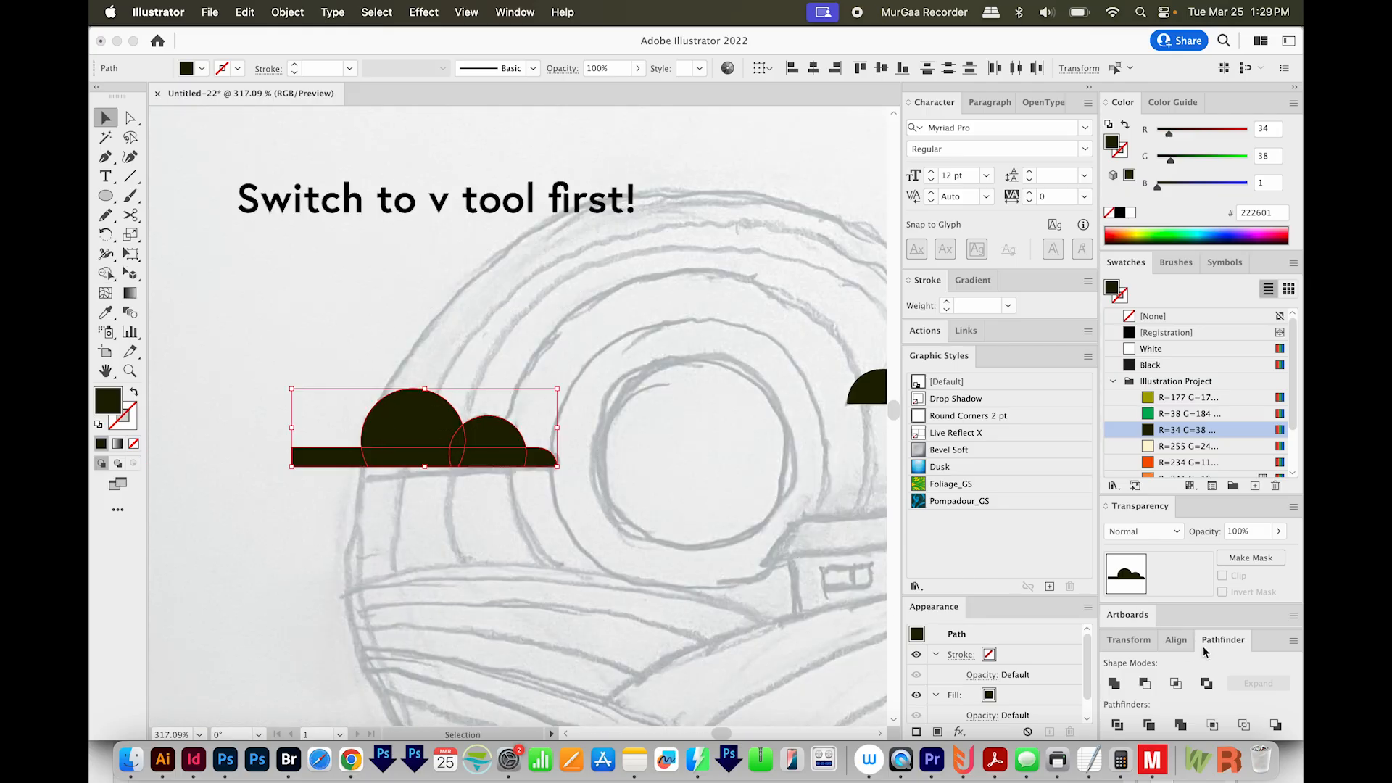
pyautogui.click(1116, 687)
pyautogui.moveTo(725, 534); pyautogui.dragTo(331, 551)
pyautogui.moveTo(700, 233); pyautogui.dragTo(403, 510)
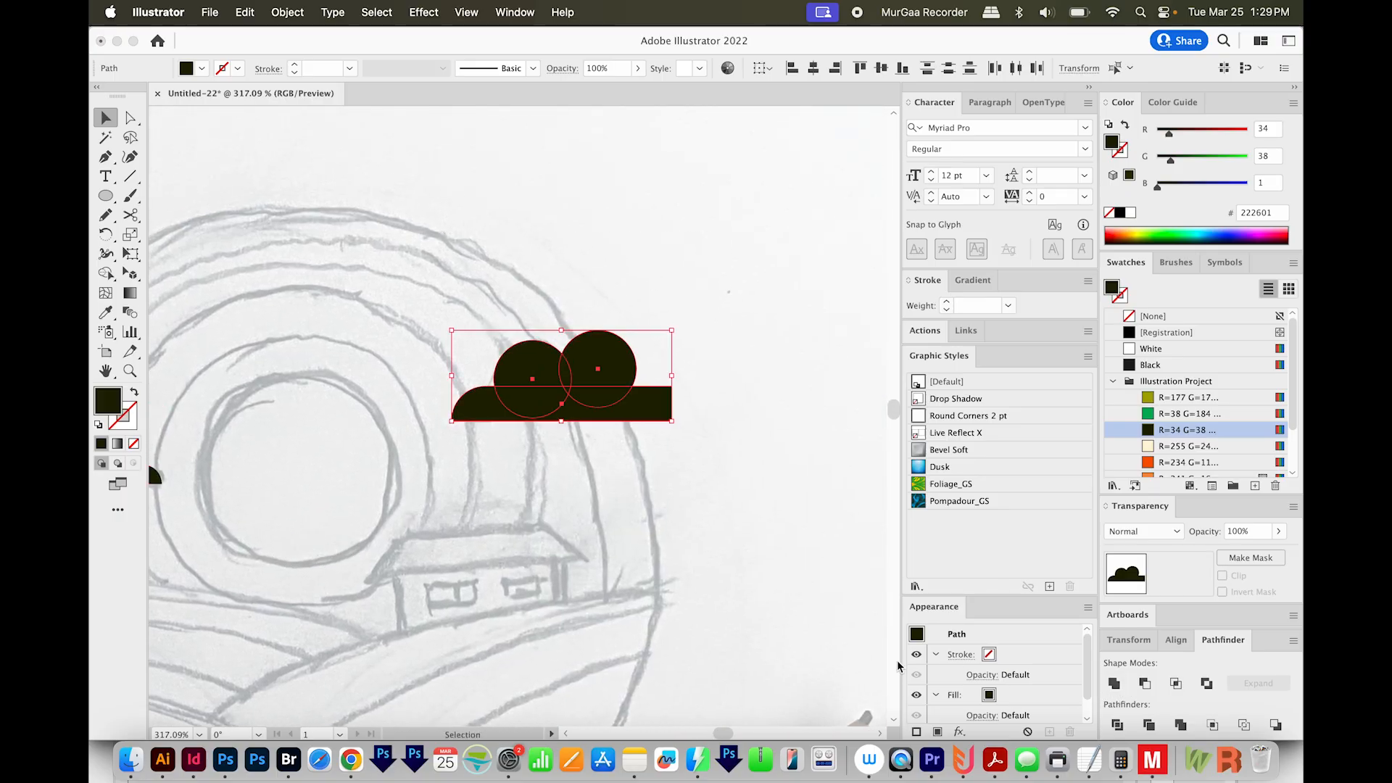
pyautogui.click(1114, 687)
# Show all the hidden artwork and fill both clouds with the cream swatch R=255 G=248 B=220
pyautogui.moveTo(378, 404); pyautogui.dragTo(587, 360)
pyautogui.press('super+alt+3')
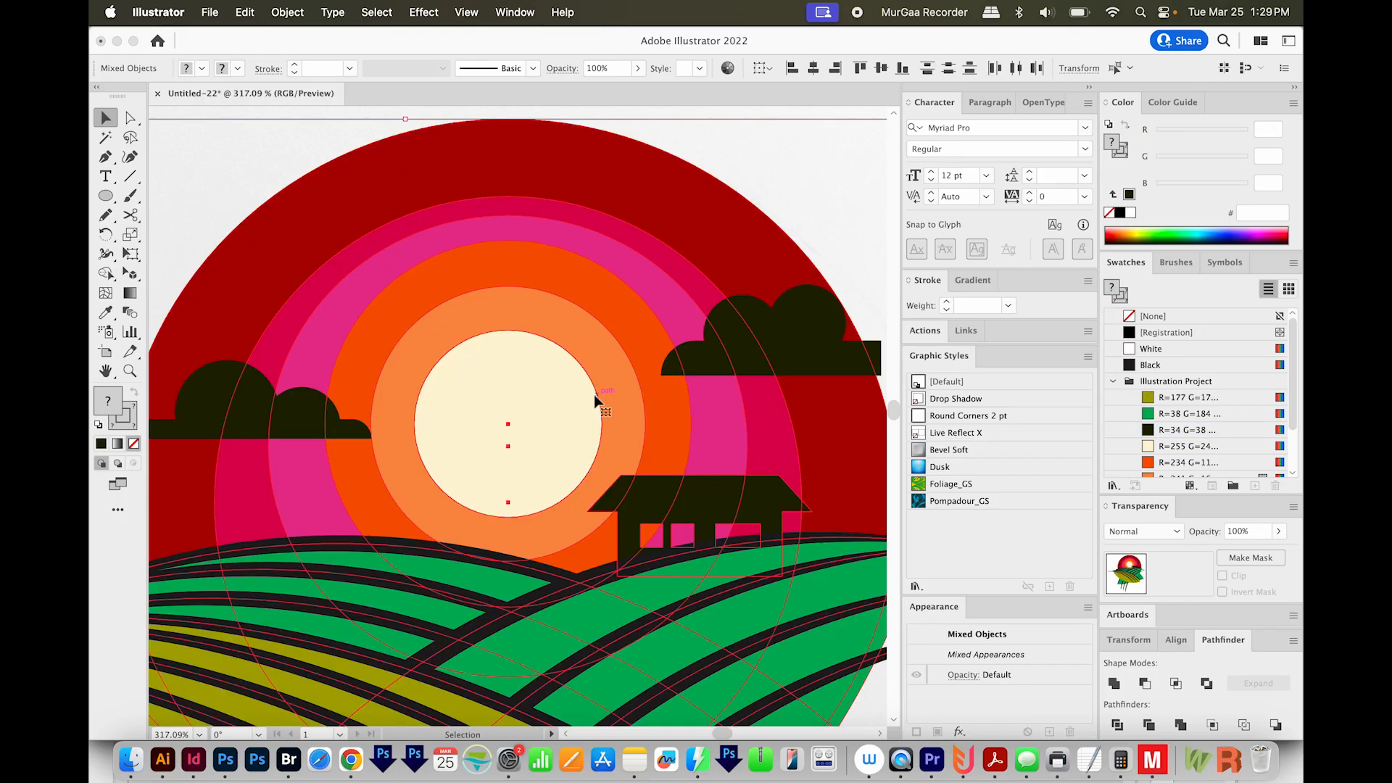
pyautogui.moveTo(441, 457); pyautogui.dragTo(475, 450)
pyautogui.click(390, 428)
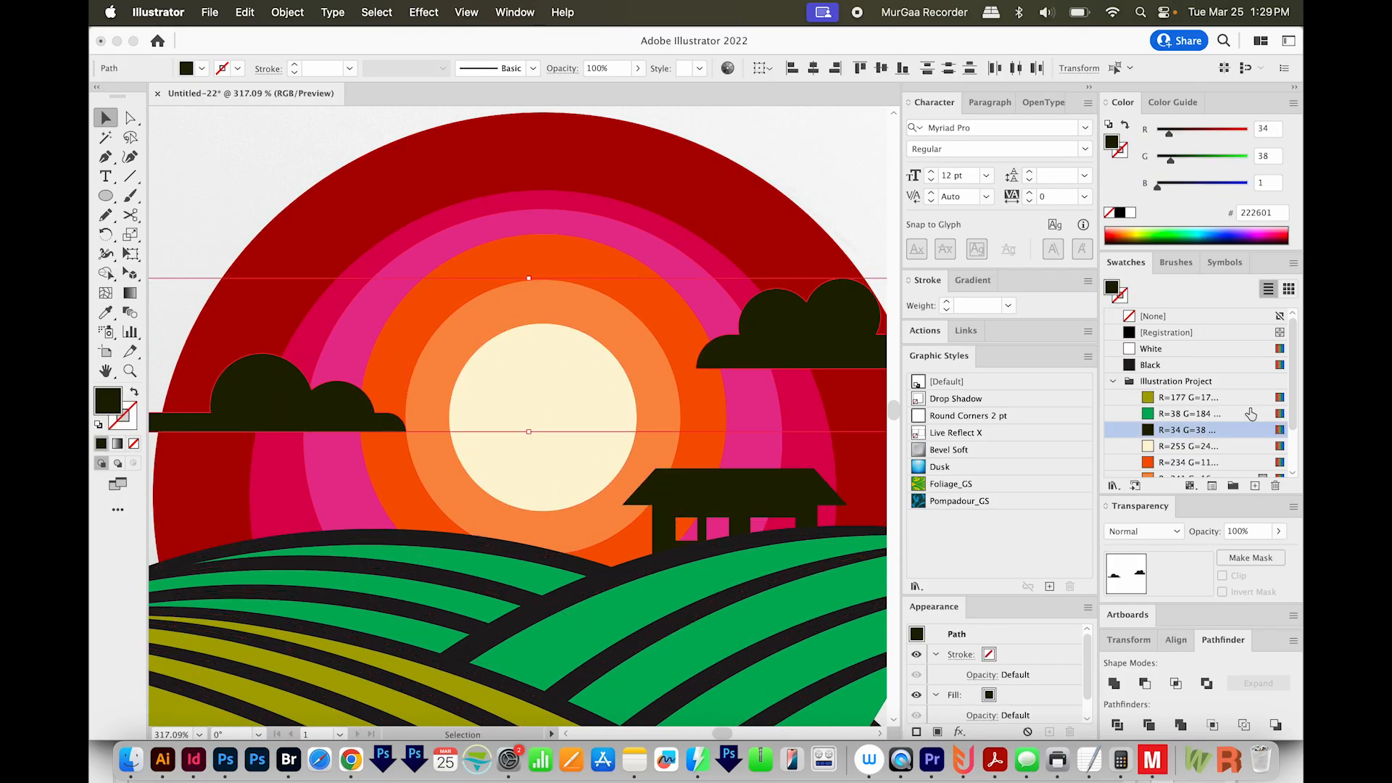
pyautogui.click(1150, 450)
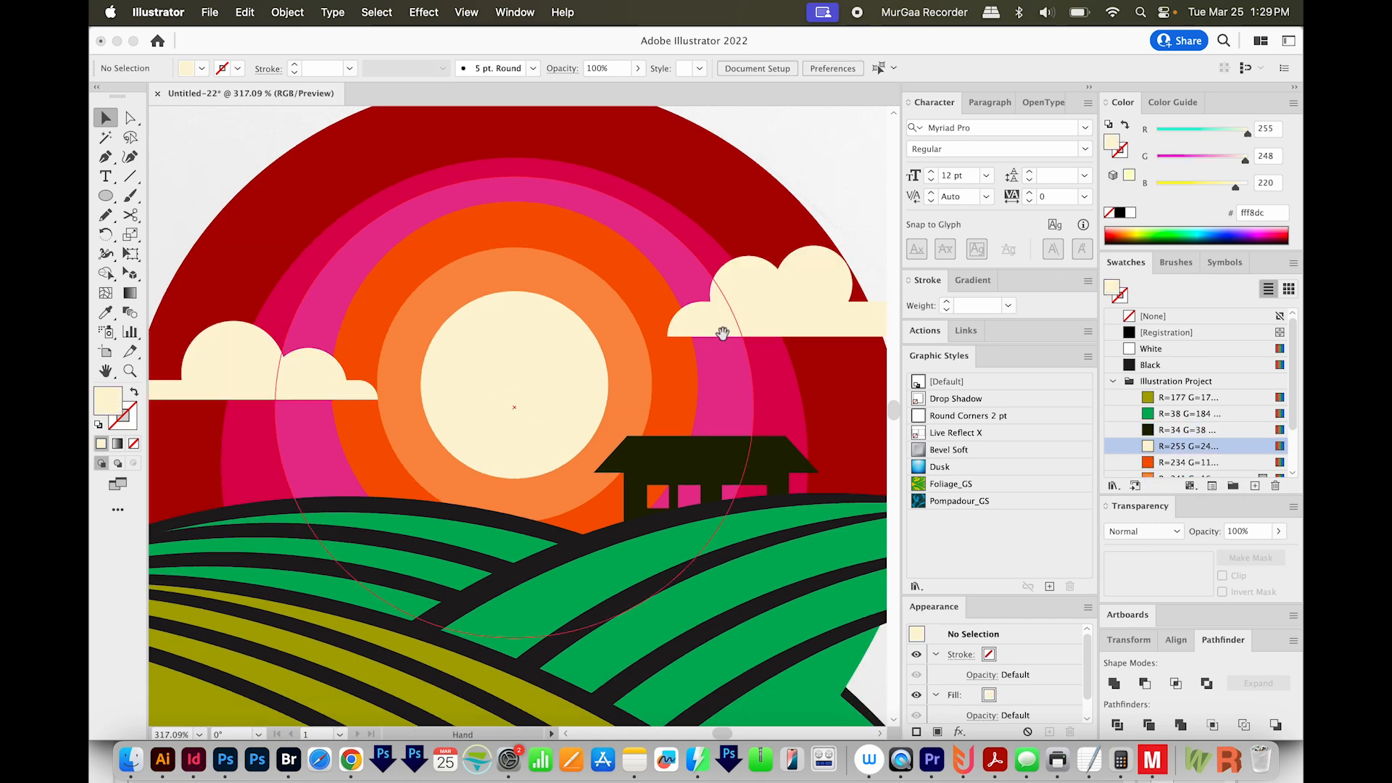
pyautogui.moveTo(721, 333); pyautogui.dragTo(724, 338)
# Draw a small cream circle in the sky above the right end of the left cloud
pyautogui.moveTo(419, 372); pyautogui.dragTo(506, 473)
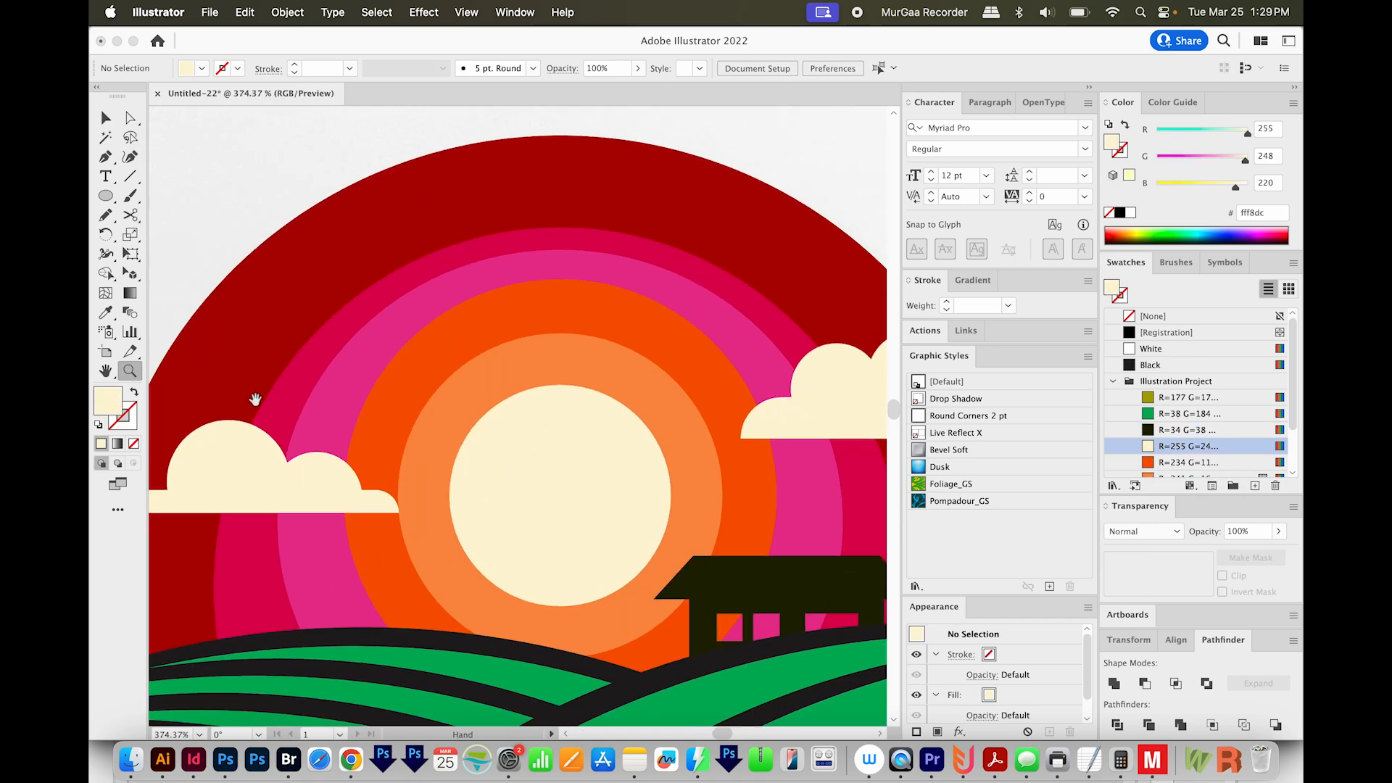
pyautogui.press('l')
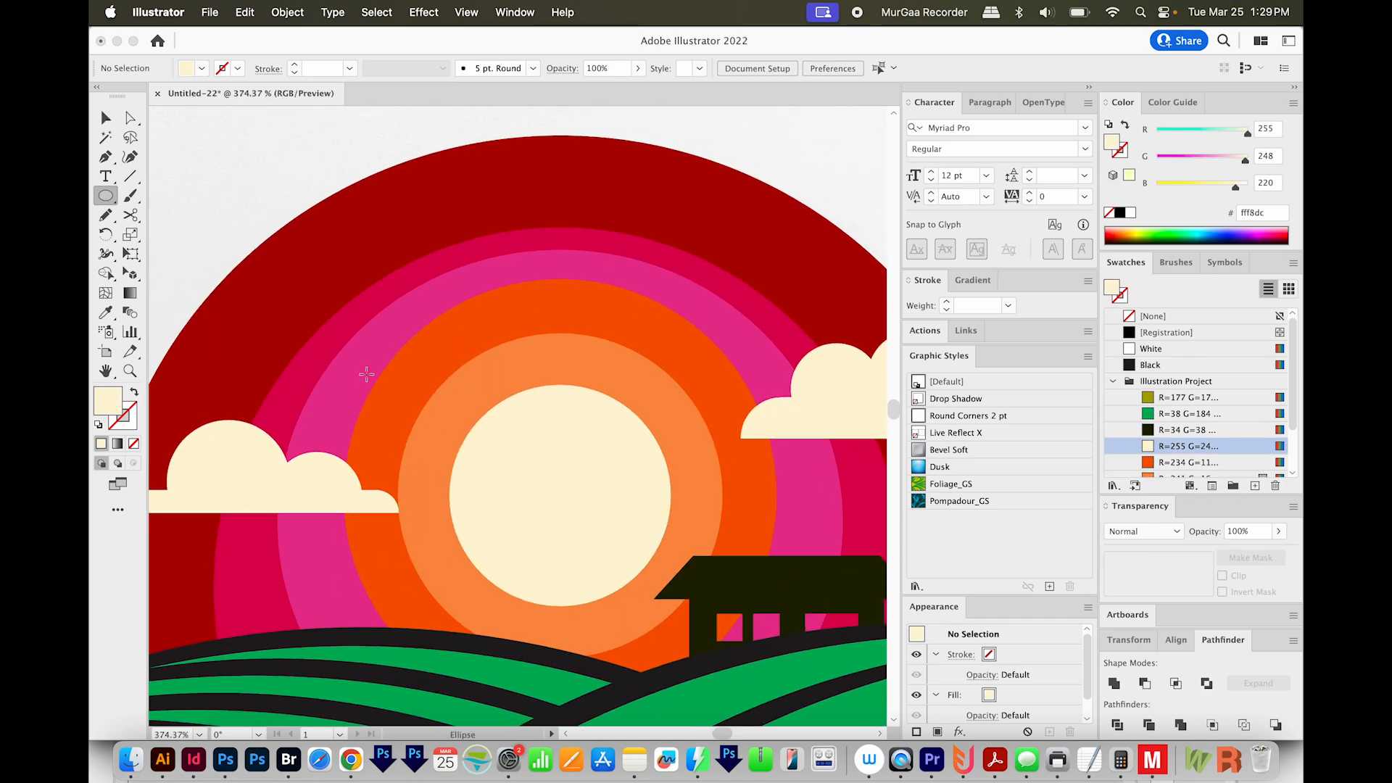
pyautogui.moveTo(371, 380); pyautogui.dragTo(395, 410)
pyautogui.press('v')
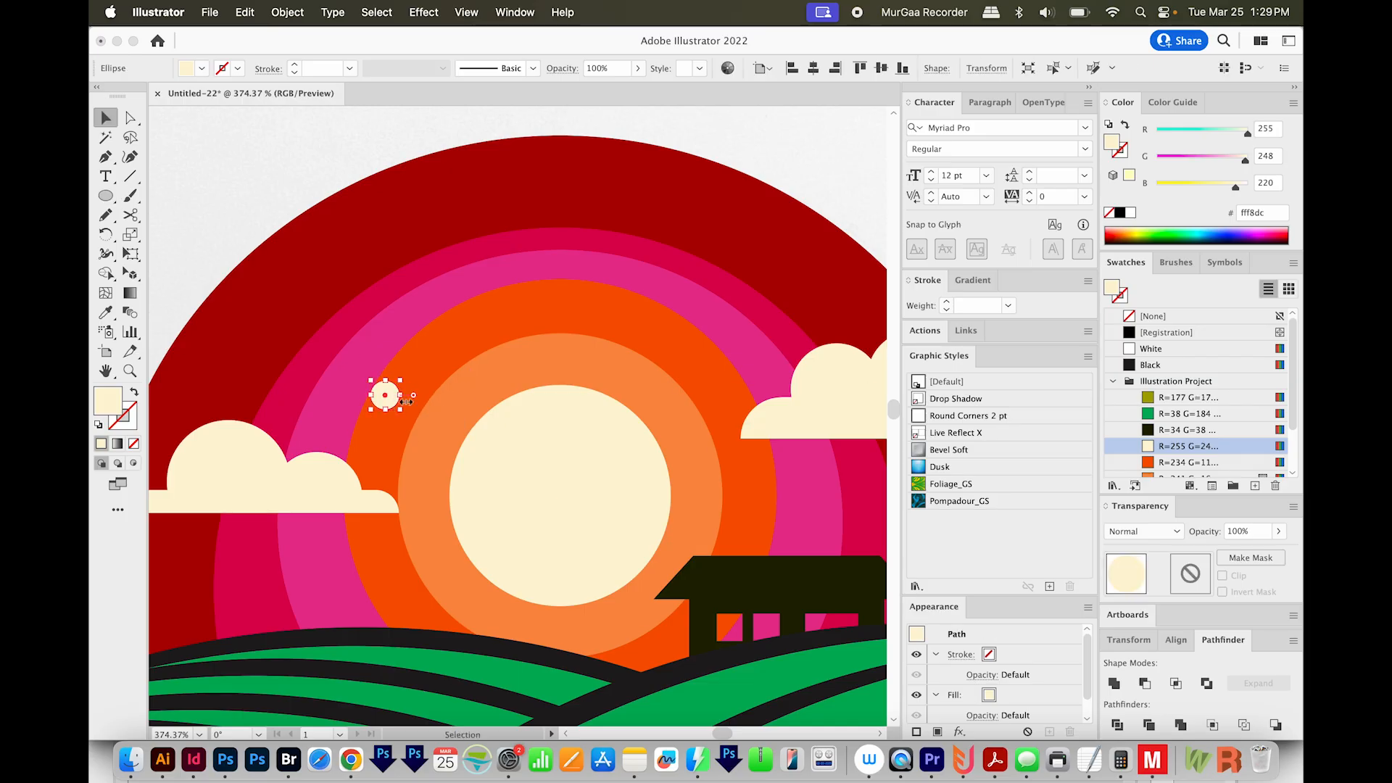
# Turn the small circle into a four-pointed star with a Pucker & Bloat effect of -52%
pyautogui.click(425, 13)
pyautogui.moveTo(473, 190)
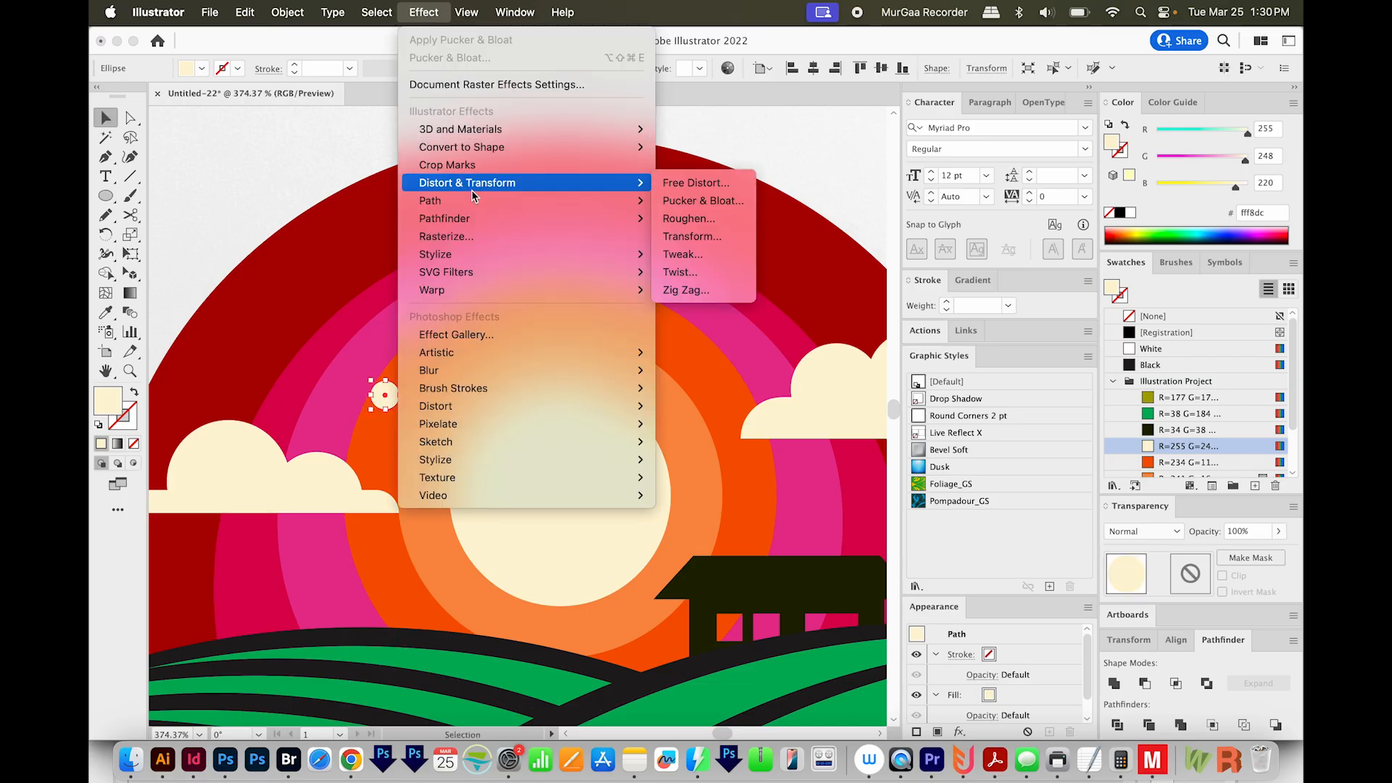
pyautogui.click(702, 201)
pyautogui.moveTo(885, 502); pyautogui.dragTo(860, 505)
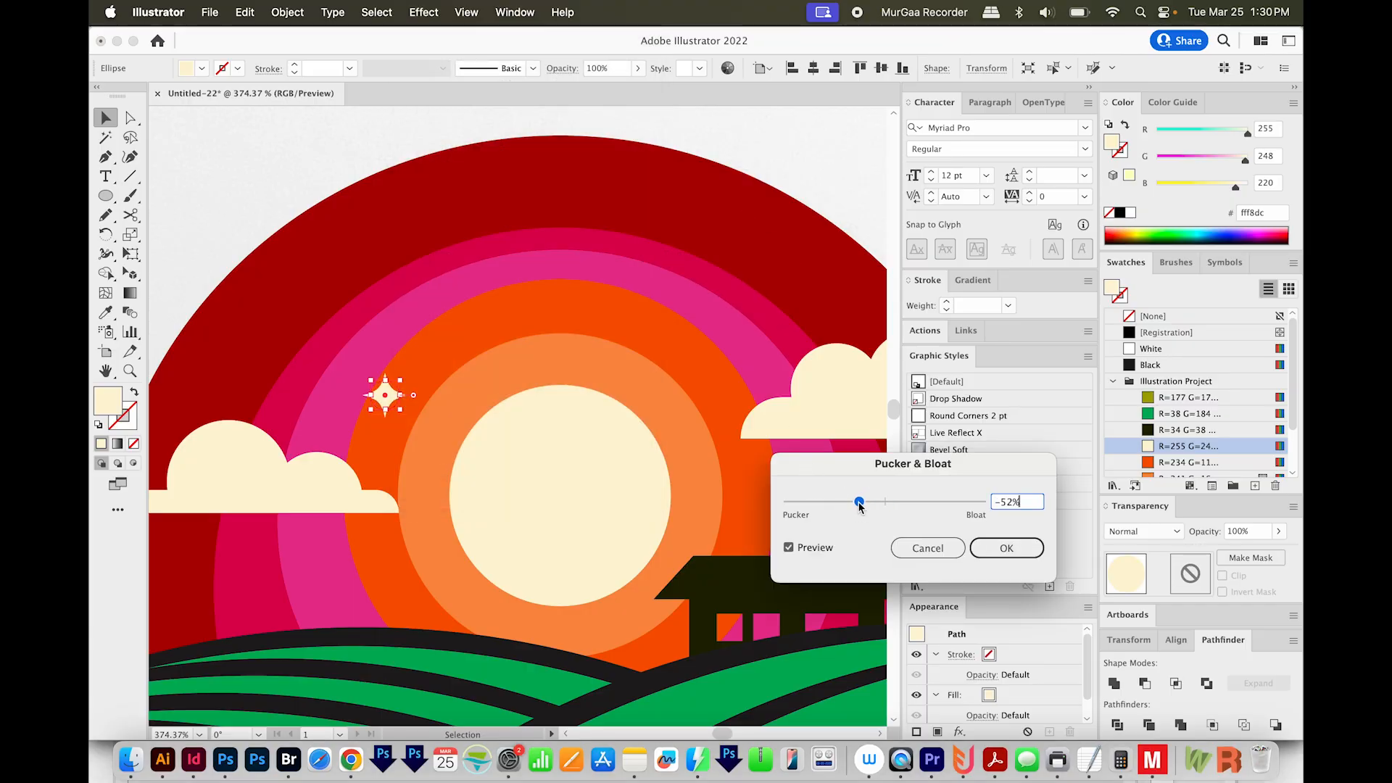
pyautogui.click(1008, 549)
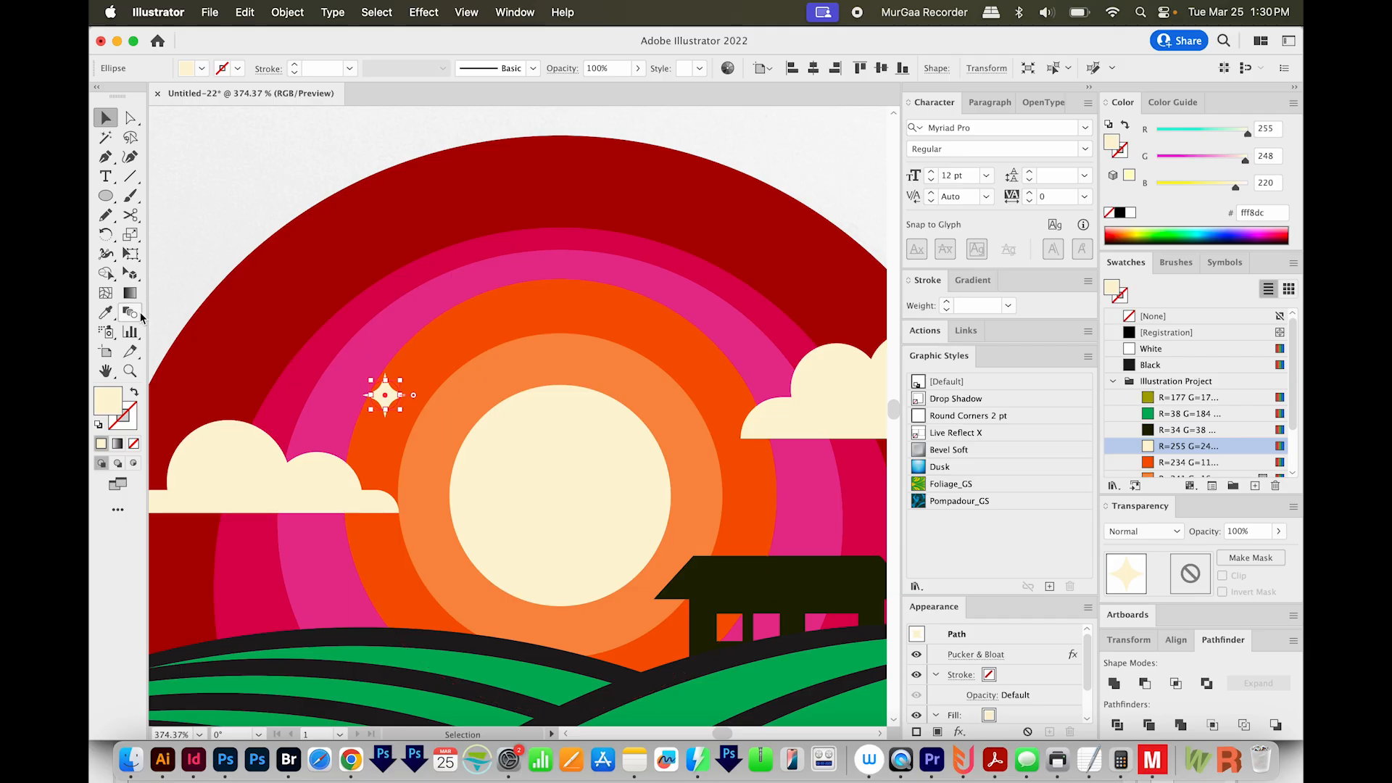
# Duplicate the star to make a pair above the left cloud and a third star beside the right cloud
pyautogui.moveTo(384, 411); pyautogui.dragTo(348, 417)
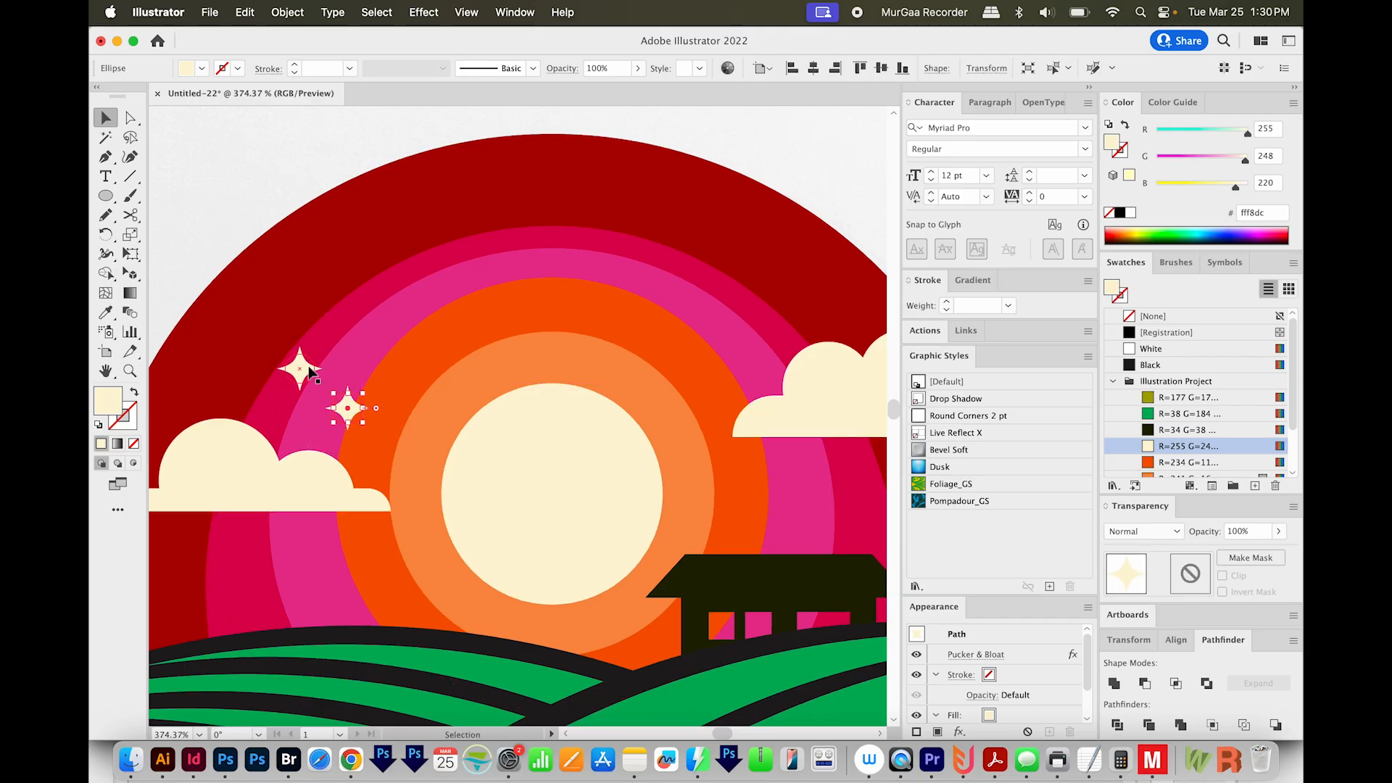
pyautogui.moveTo(307, 368); pyautogui.dragTo(724, 278)
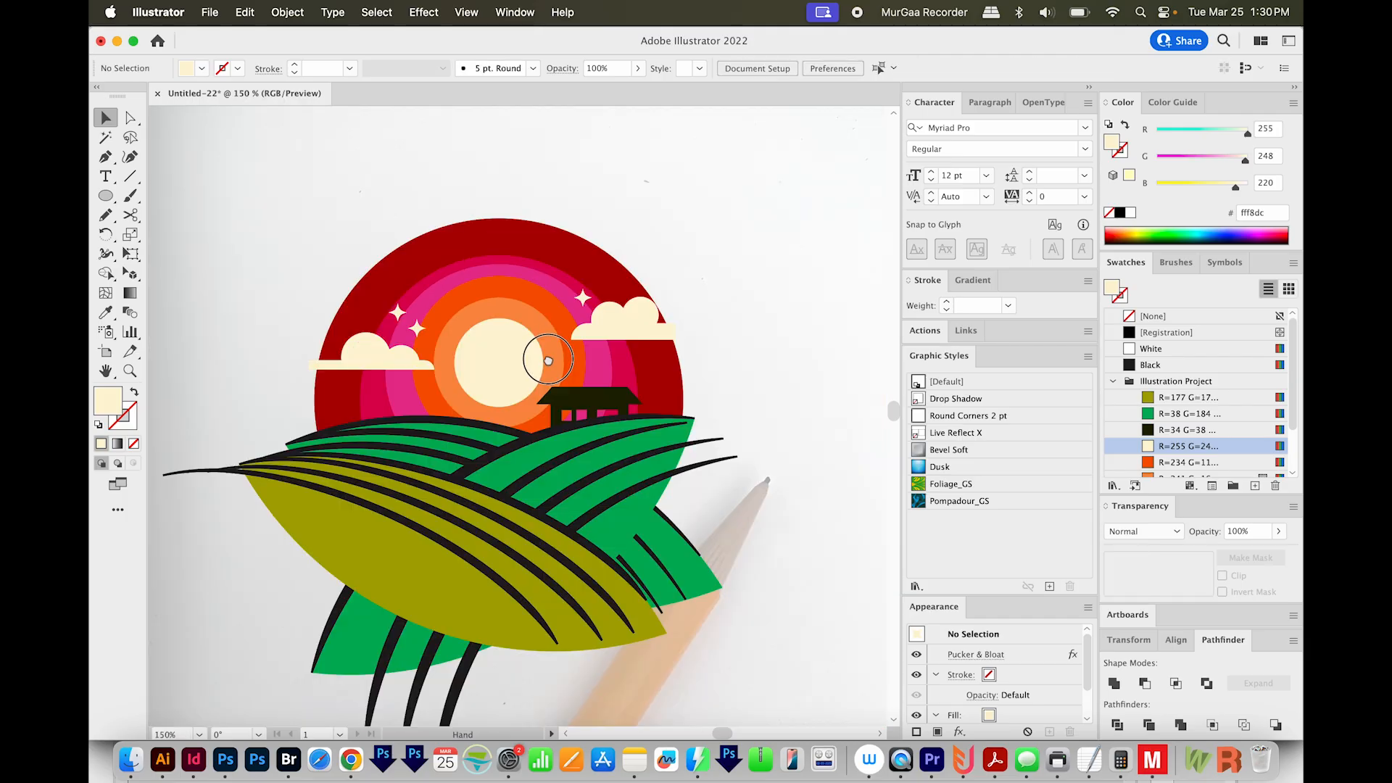
pyautogui.moveTo(542, 359); pyautogui.dragTo(560, 359)
# Hide all the artwork and draw a large circle matching the outer outline of the sketch
pyautogui.press('super+a')
pyautogui.press('super+3')
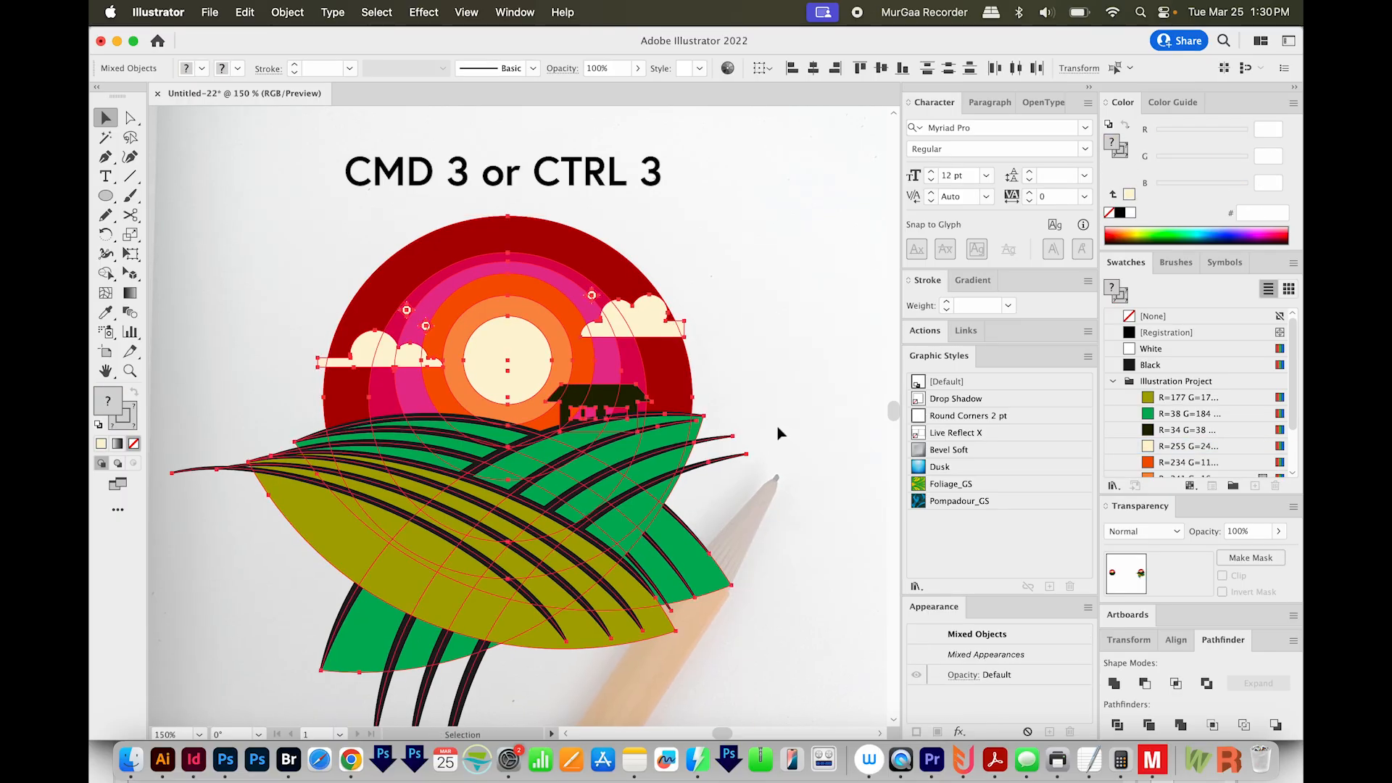
pyautogui.press('super+3')
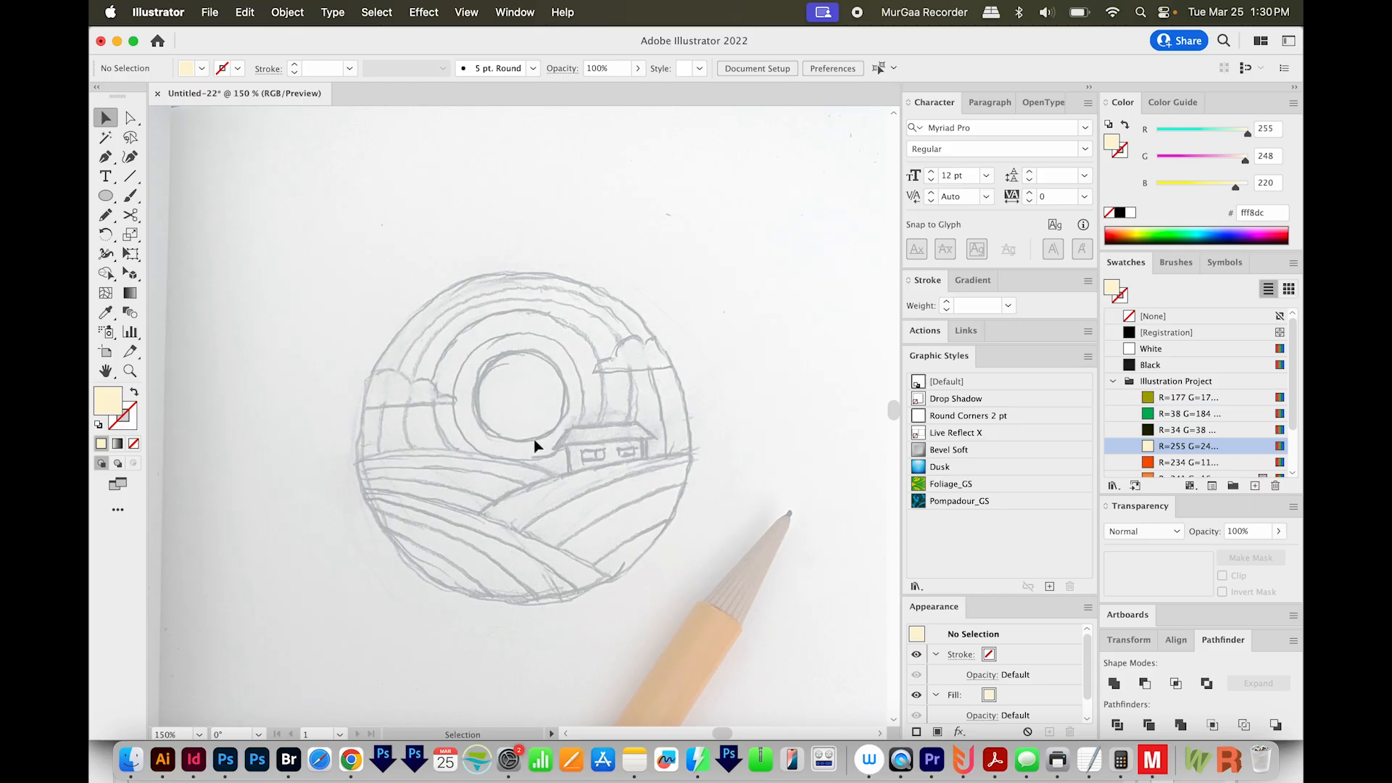
pyautogui.press('l')
pyautogui.moveTo(525, 438); pyautogui.dragTo(694, 564)
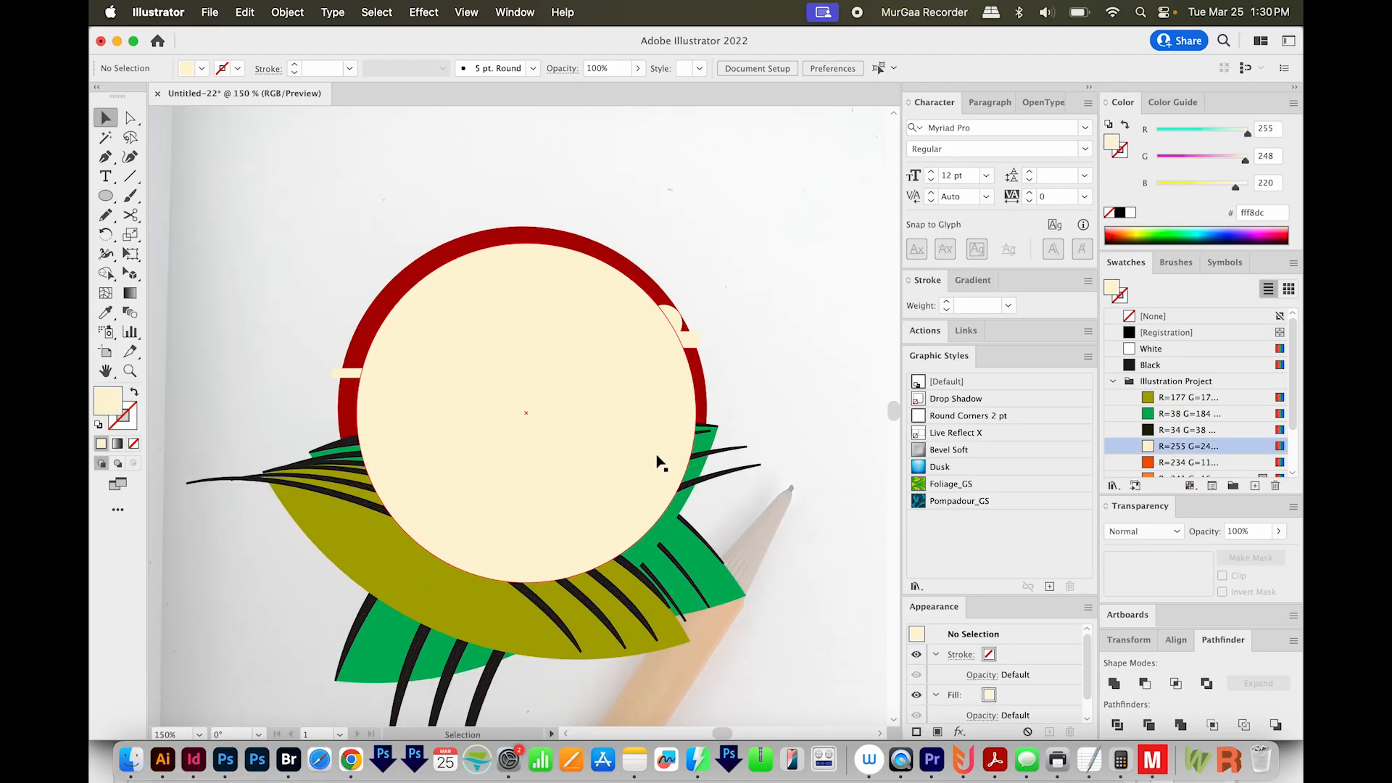
# Bring the hidden artwork back and fill the large circle with the pink swatch R=220 G=76 B=151
pyautogui.click(656, 464)
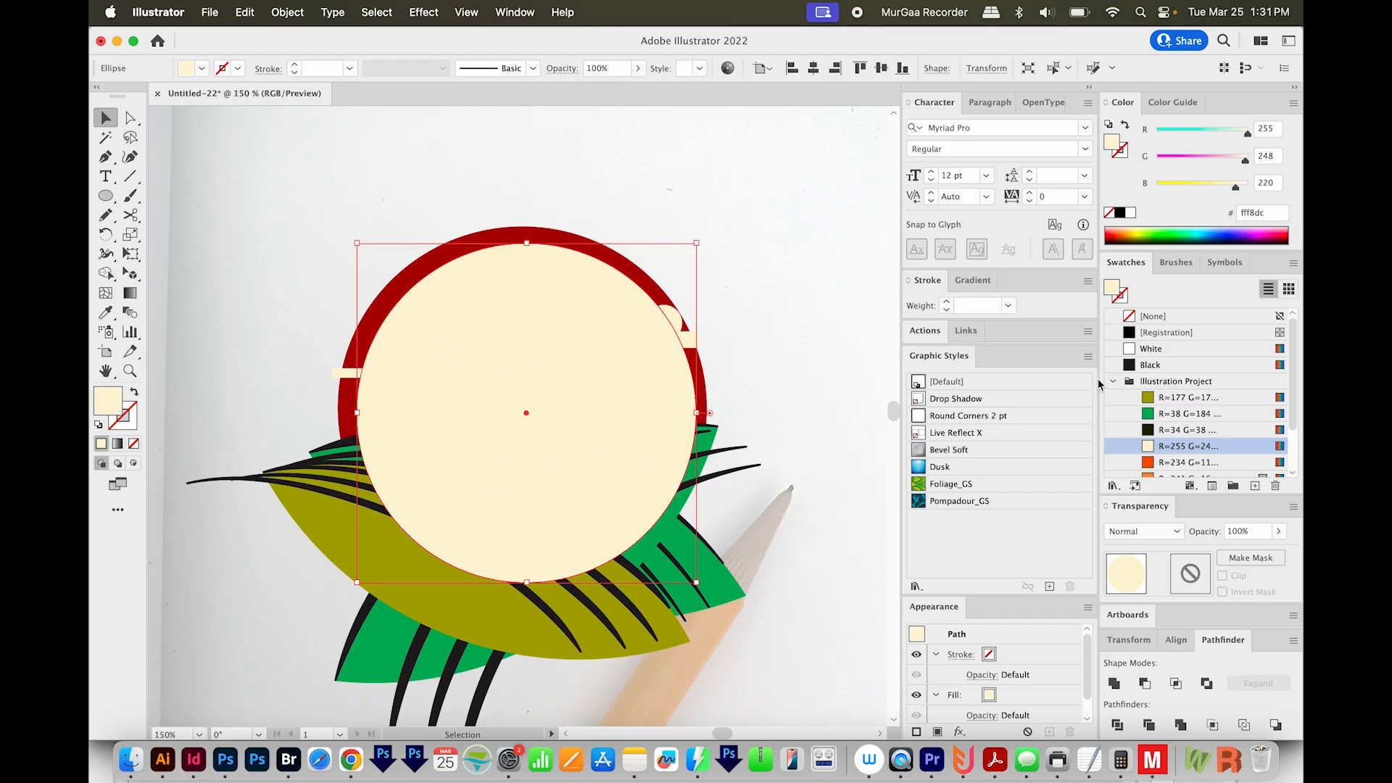
pyautogui.moveTo(1293, 373); pyautogui.dragTo(1293, 412)
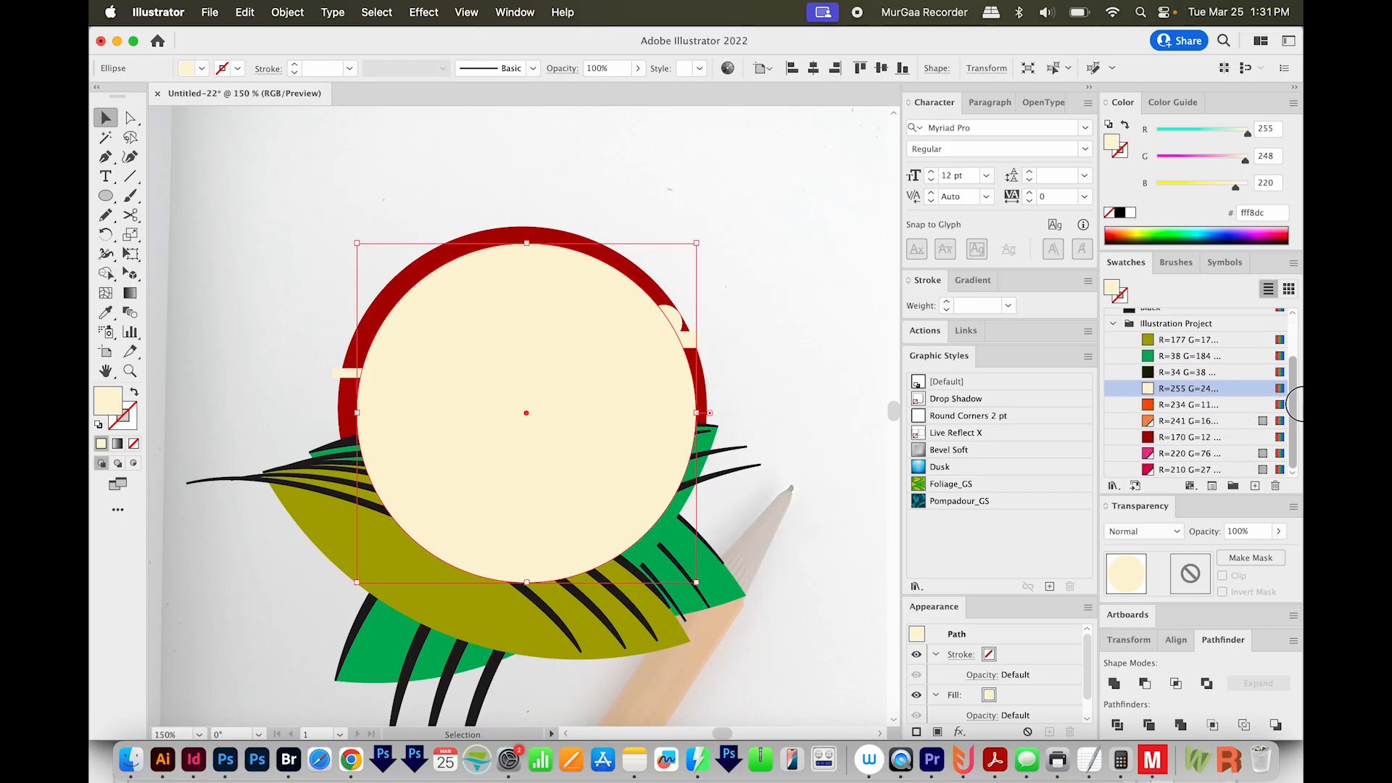
pyautogui.click(1185, 454)
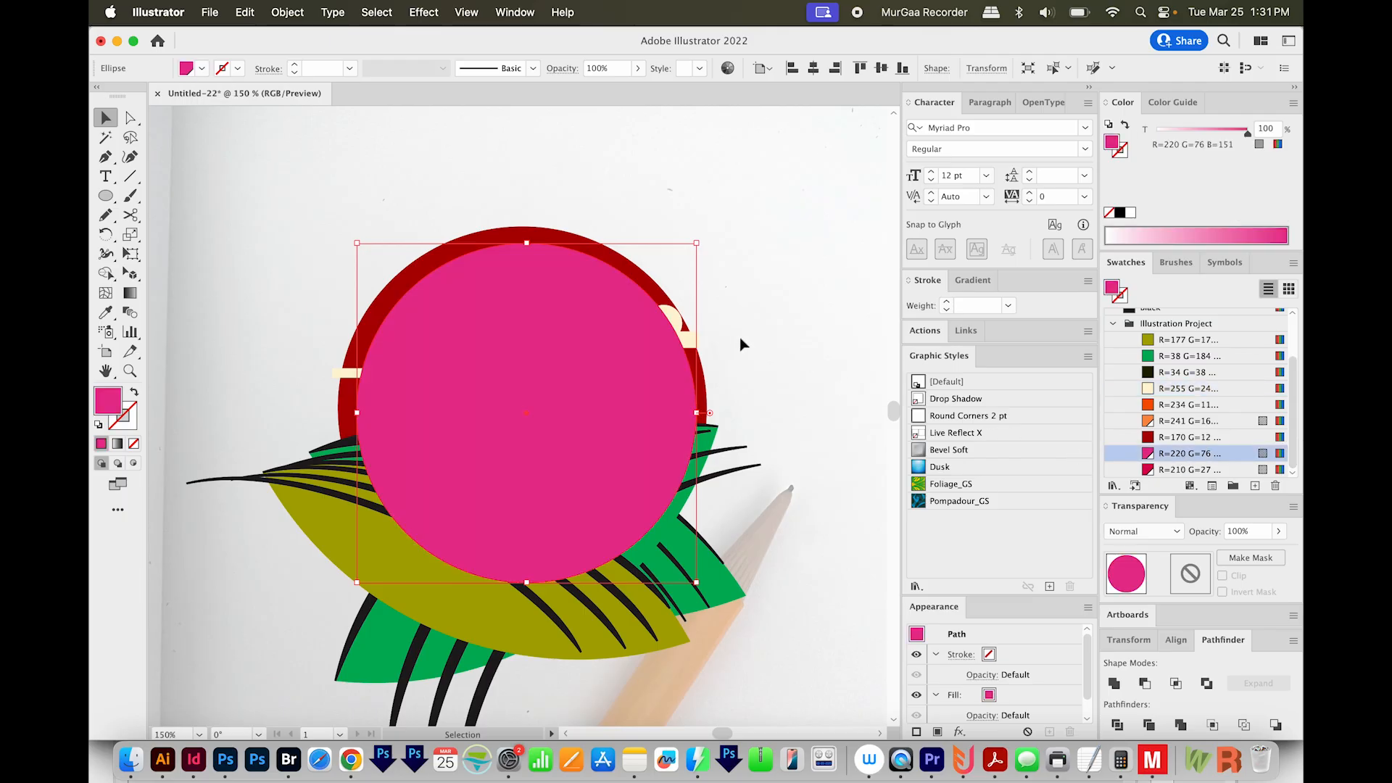
# Make a clipping mask of all the artwork using the large pink circle on top
pyautogui.scroll(-2, 740, 344)
pyautogui.hscroll(-1, 740, 344)
pyautogui.moveTo(831, 143); pyautogui.dragTo(263, 670)
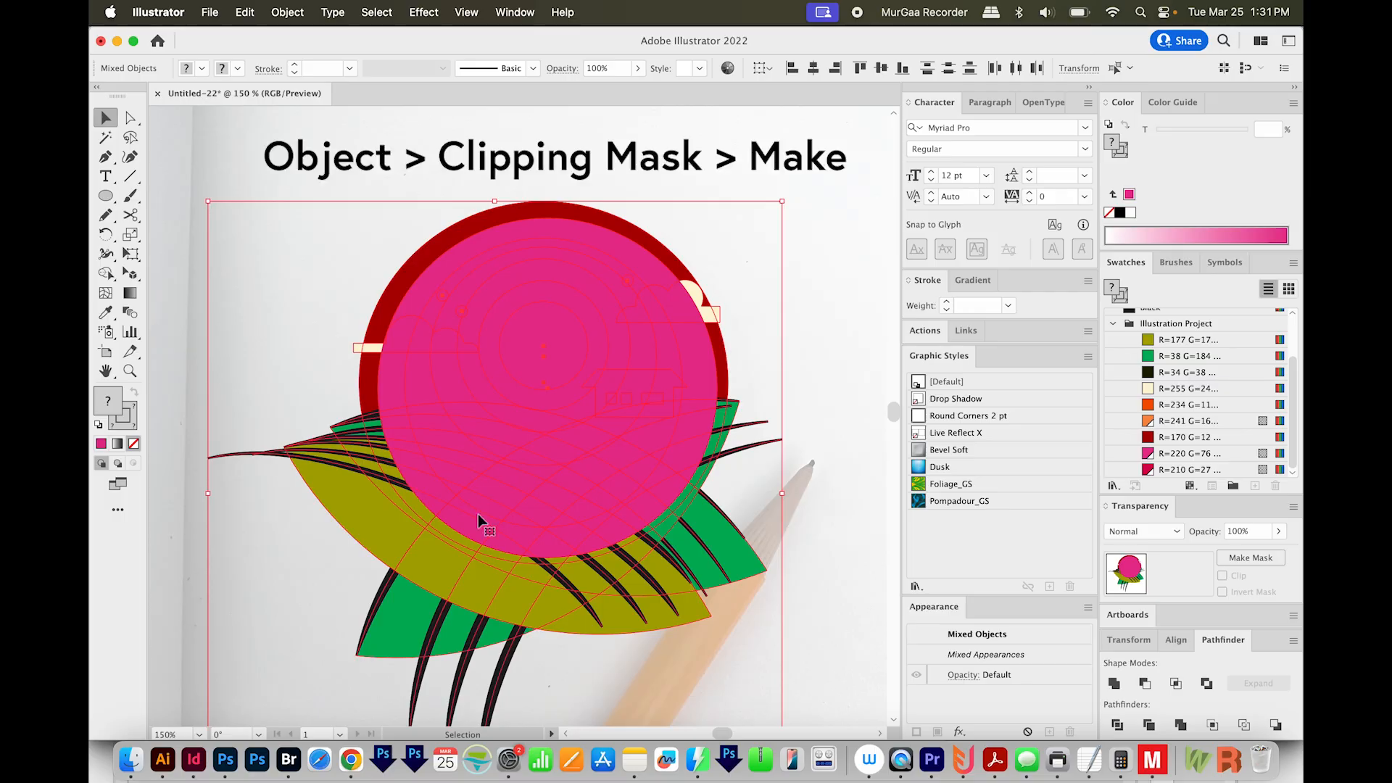
pyautogui.press('a')
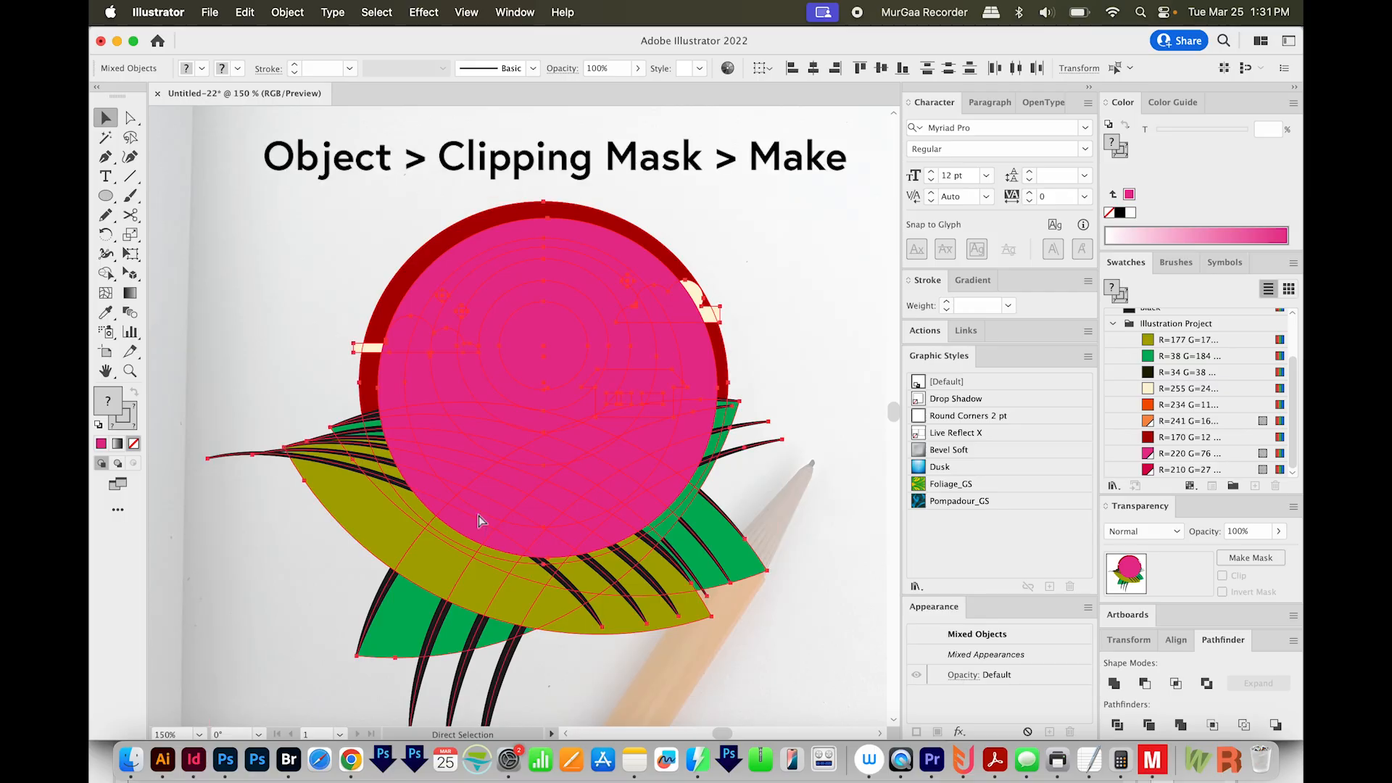
pyautogui.press('super+7')
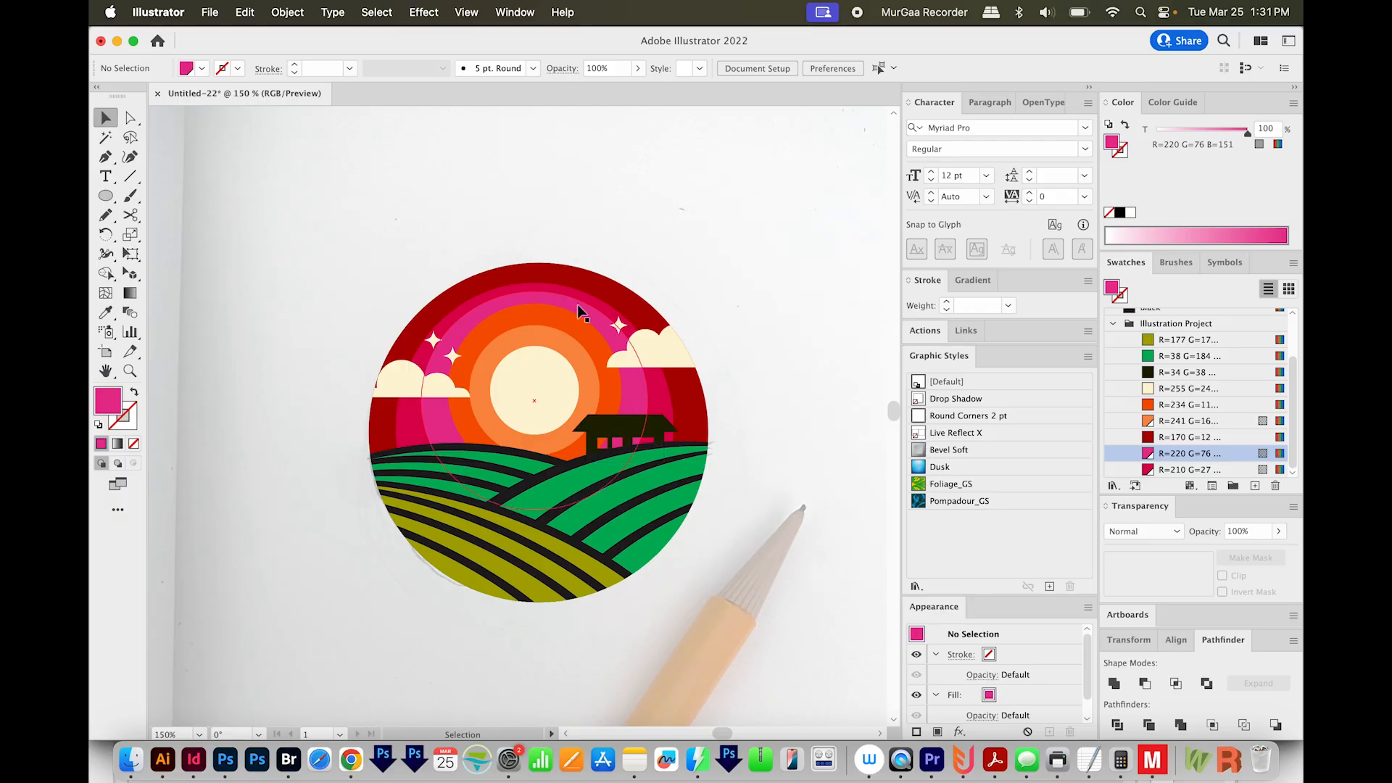
# Copy the clipping circle out of the masked artwork, paste it in place in front, and select the copy
pyautogui.click(130, 117)
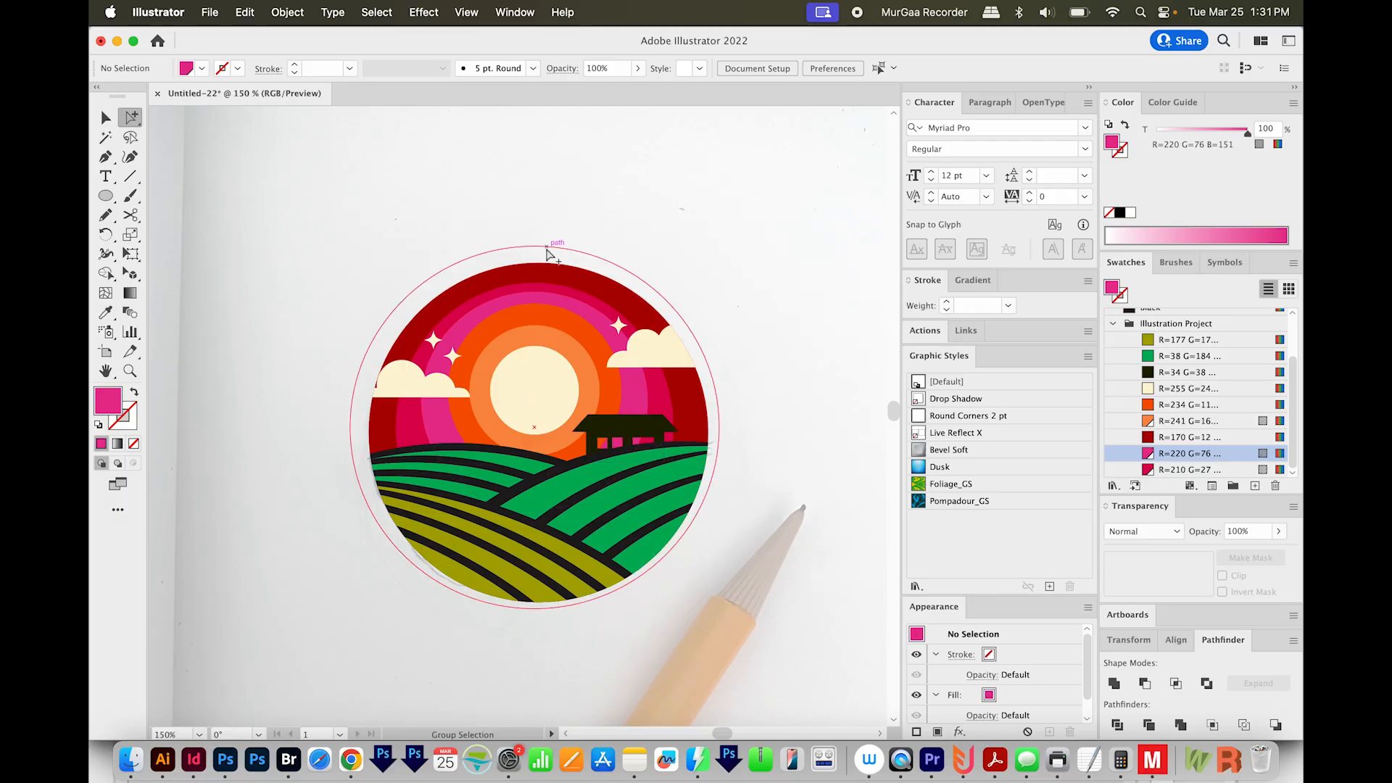
pyautogui.click(562, 267)
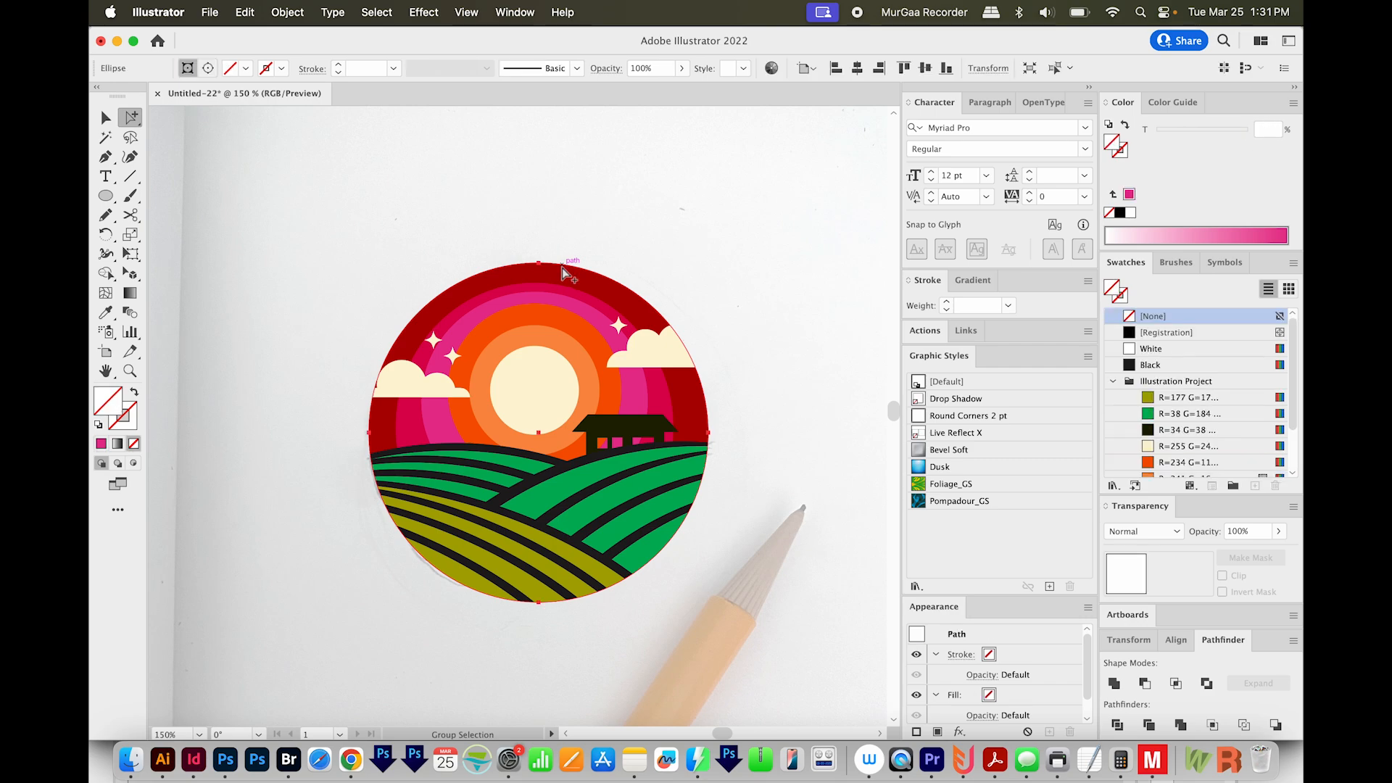
pyautogui.press('super')
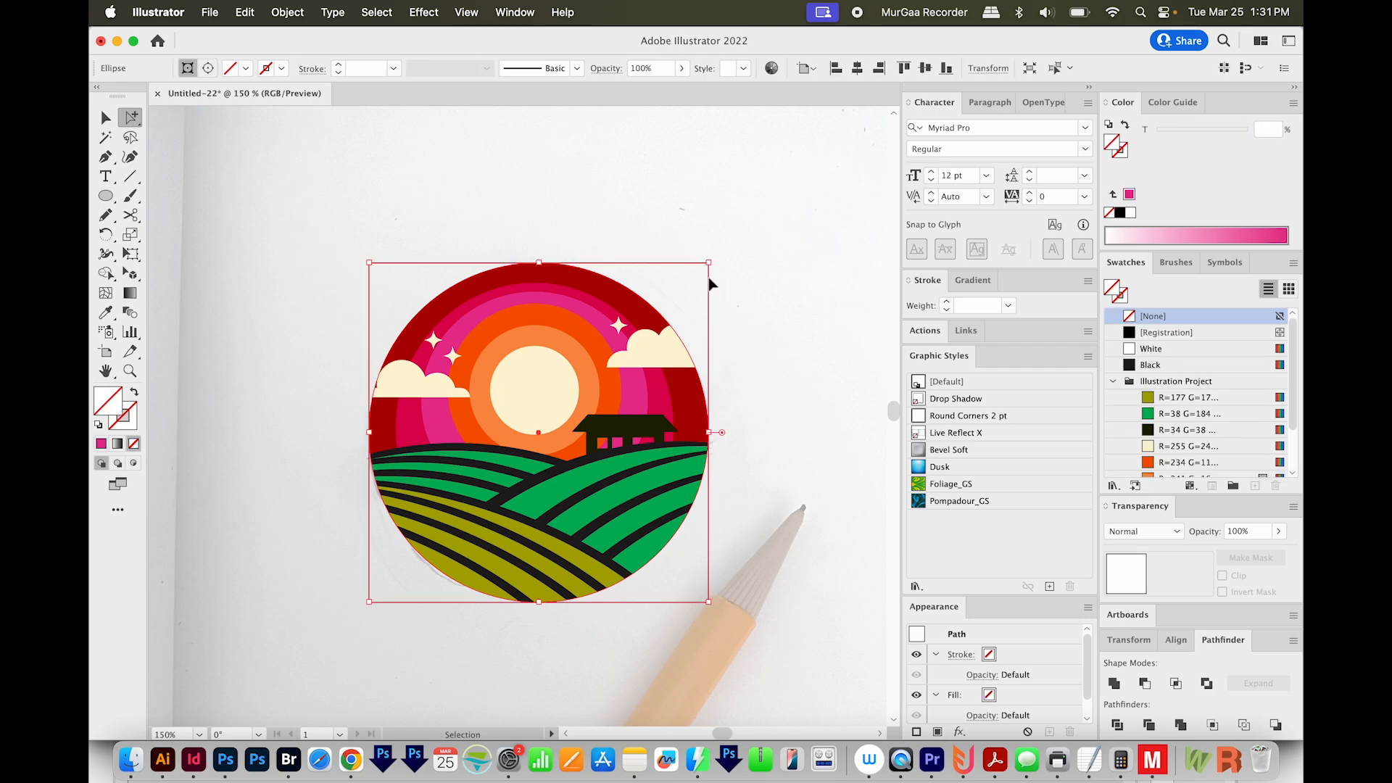
pyautogui.press('v')
pyautogui.click(789, 258)
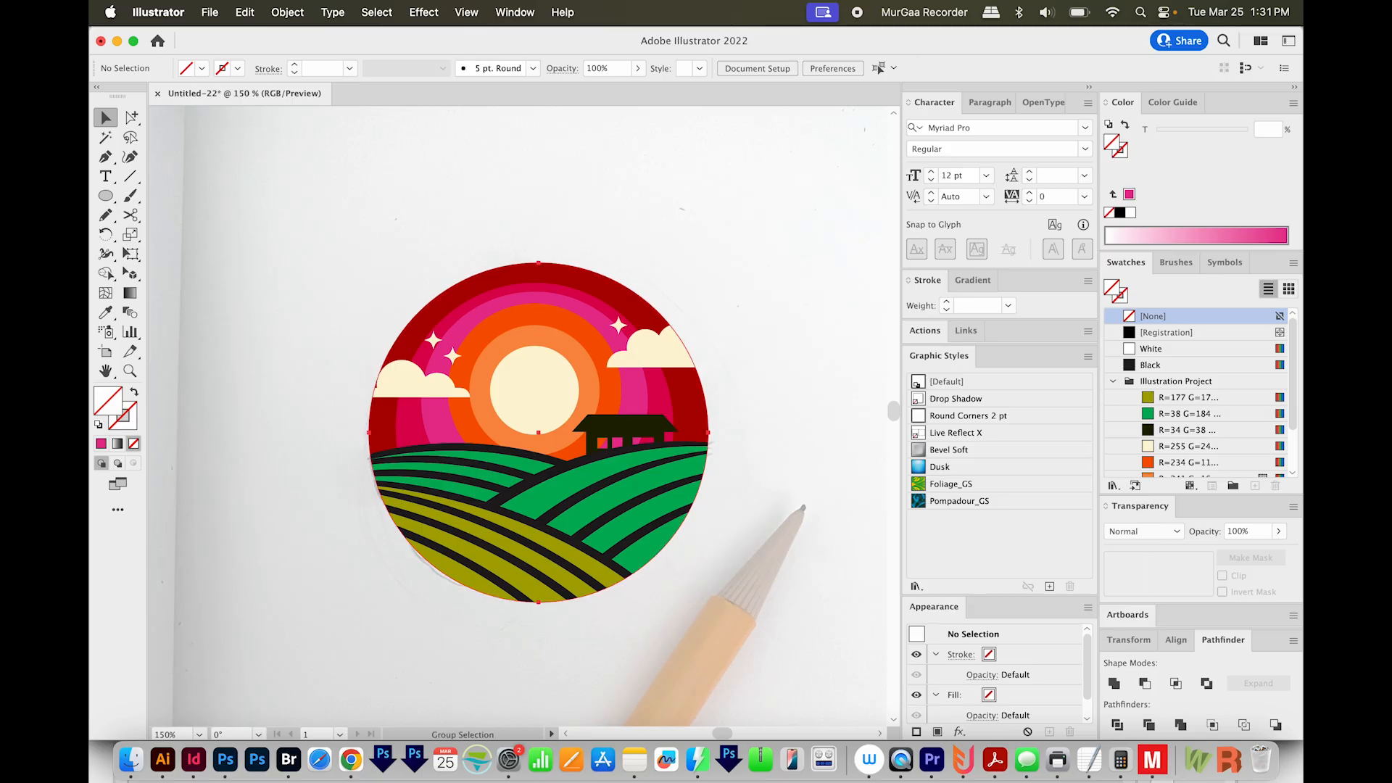
pyautogui.click(711, 426)
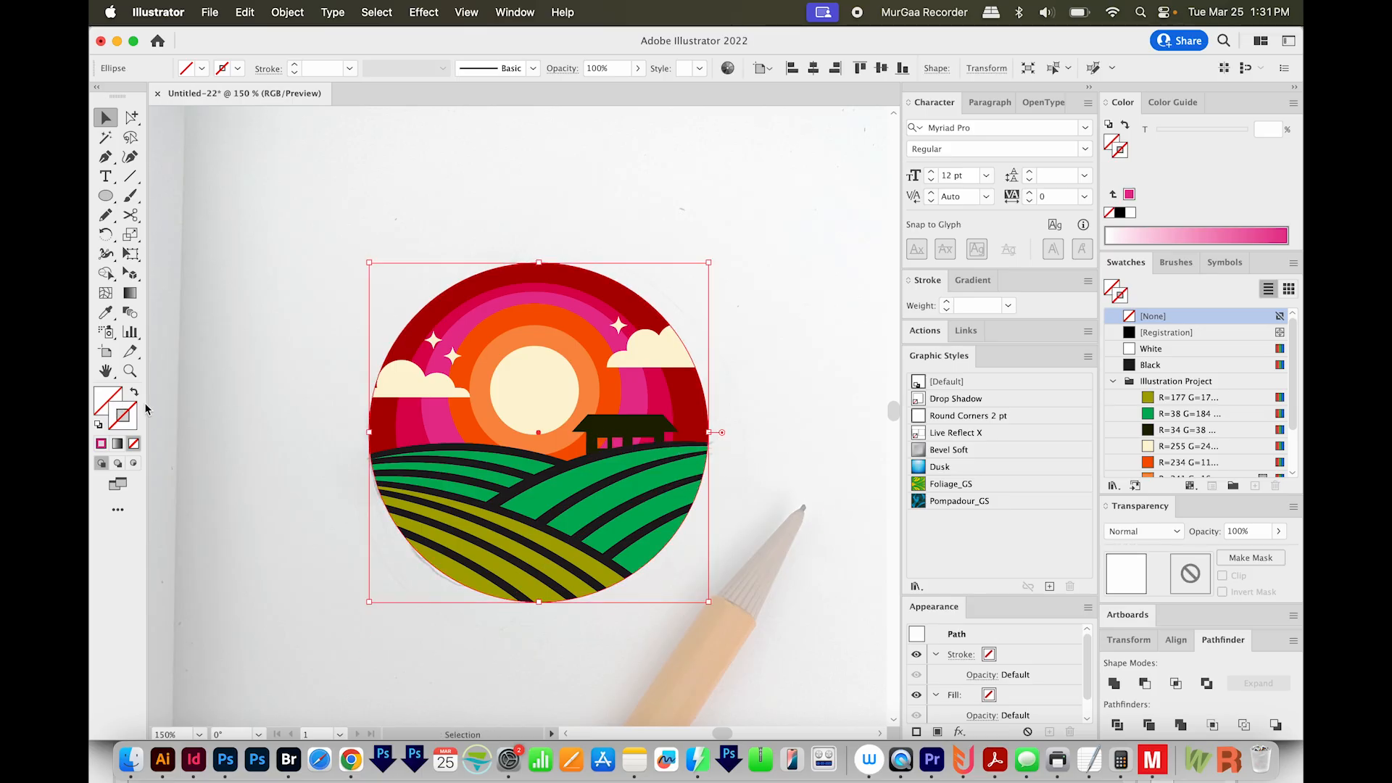
# Give the copied circle an 8 pt outline in the dark swatch R=34 G=38 B=1
pyautogui.click(1166, 432)
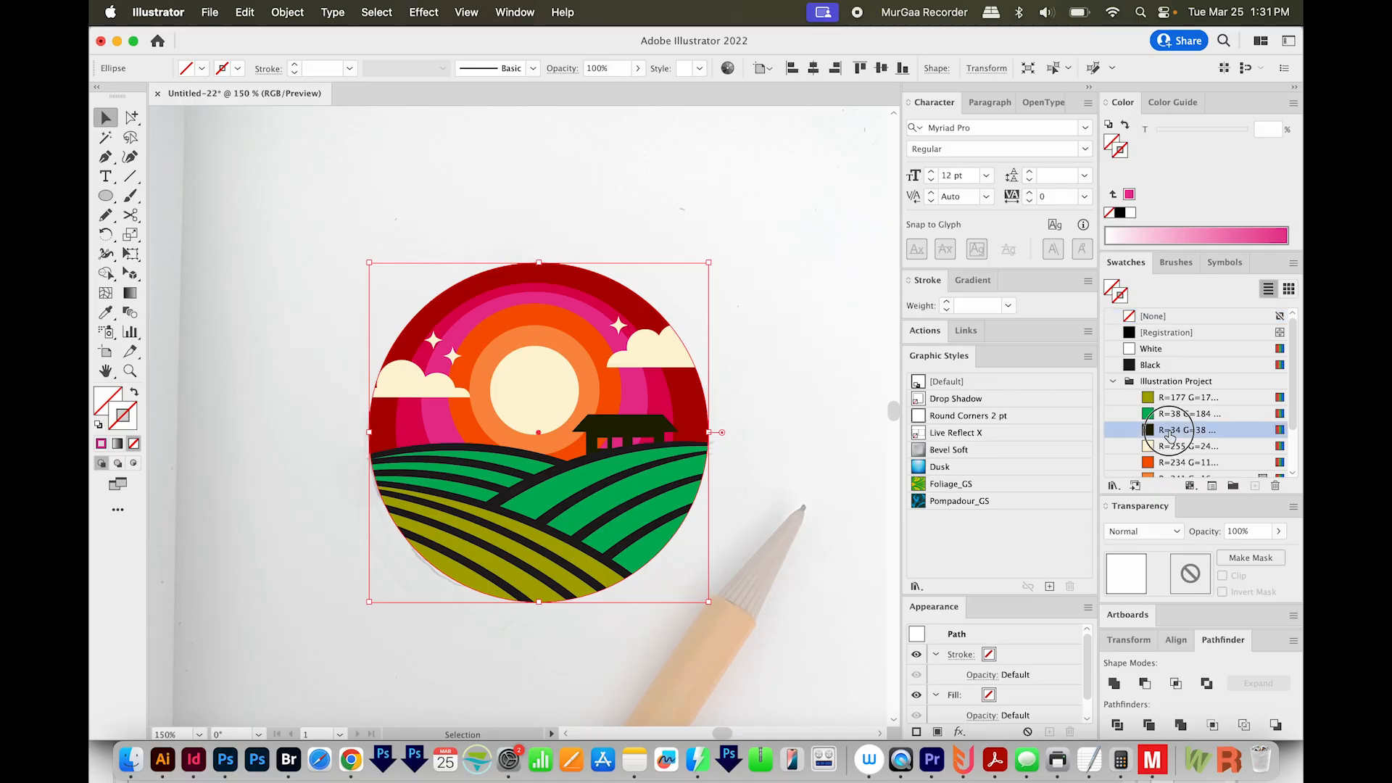
pyautogui.click(946, 303)
pyautogui.click(946, 303)
pyautogui.click(946, 303)
pyautogui.click(946, 303)
pyautogui.click(945, 302)
pyautogui.click(946, 302)
pyautogui.click(946, 303)
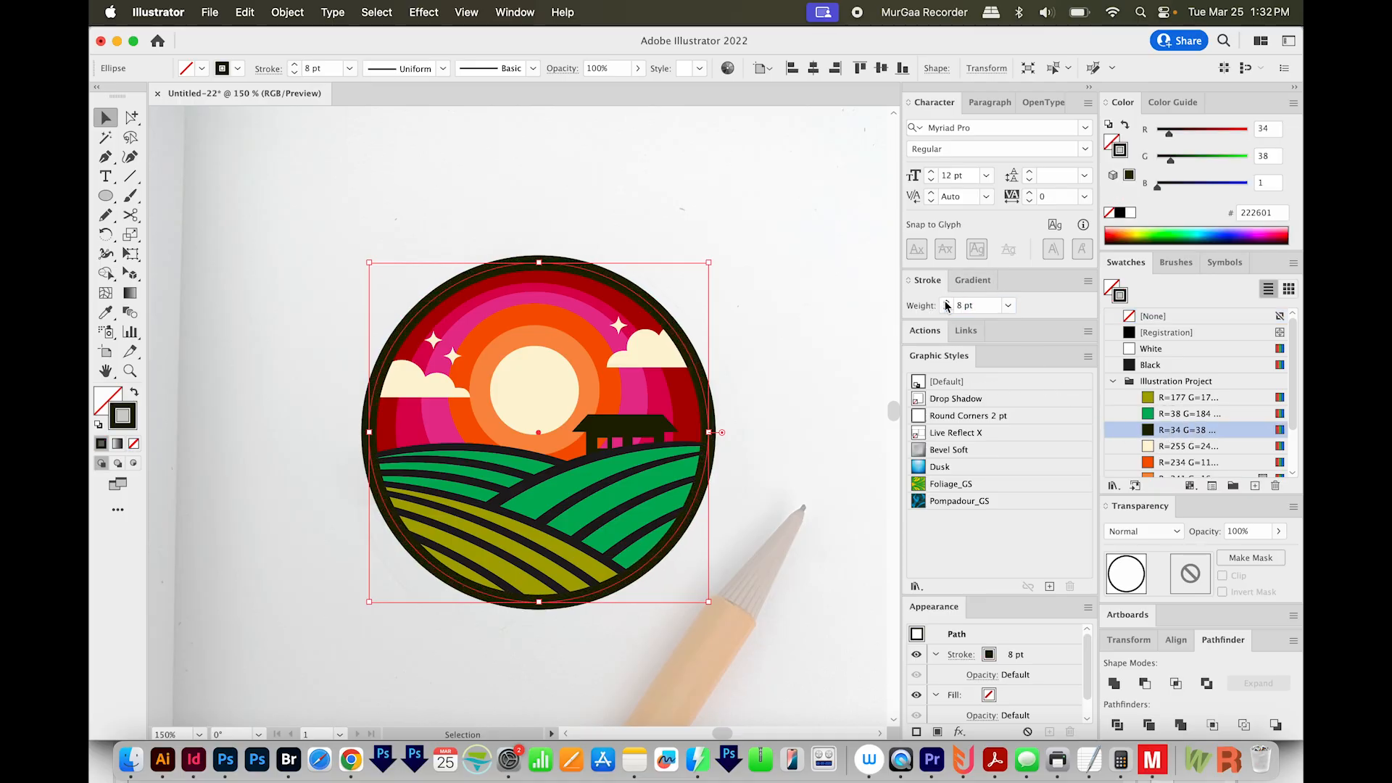
pyautogui.click(780, 425)
# Group the masked landscape together with its dark circular outline
pyautogui.press('space')
pyautogui.moveTo(700, 581); pyautogui.dragTo(731, 552)
pyautogui.moveTo(633, 247); pyautogui.dragTo(337, 638)
pyautogui.press('super+z')
pyautogui.press('super+g')
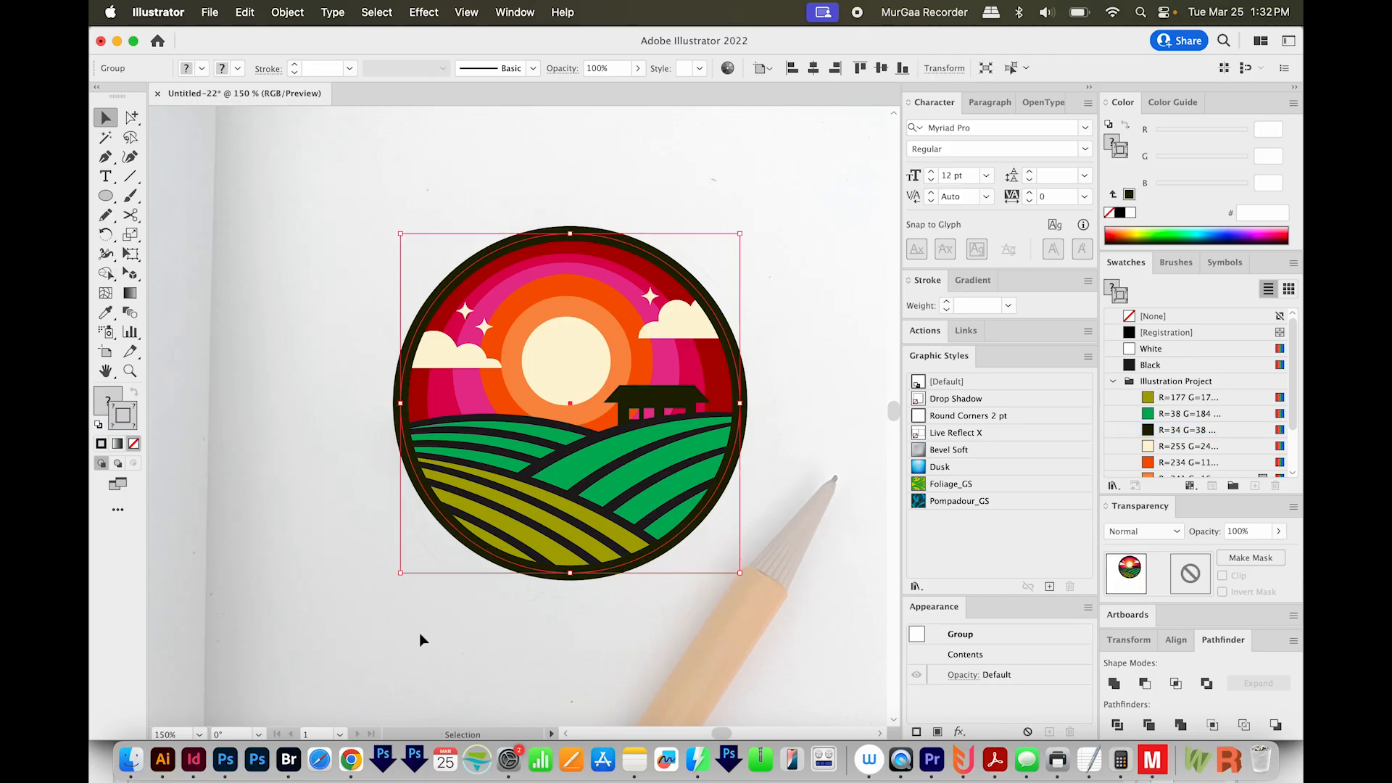
# Move the grouped illustration to the right of the pencil sketch so both sit side by side
pyautogui.press('super+minus')
pyautogui.press('super+minus')
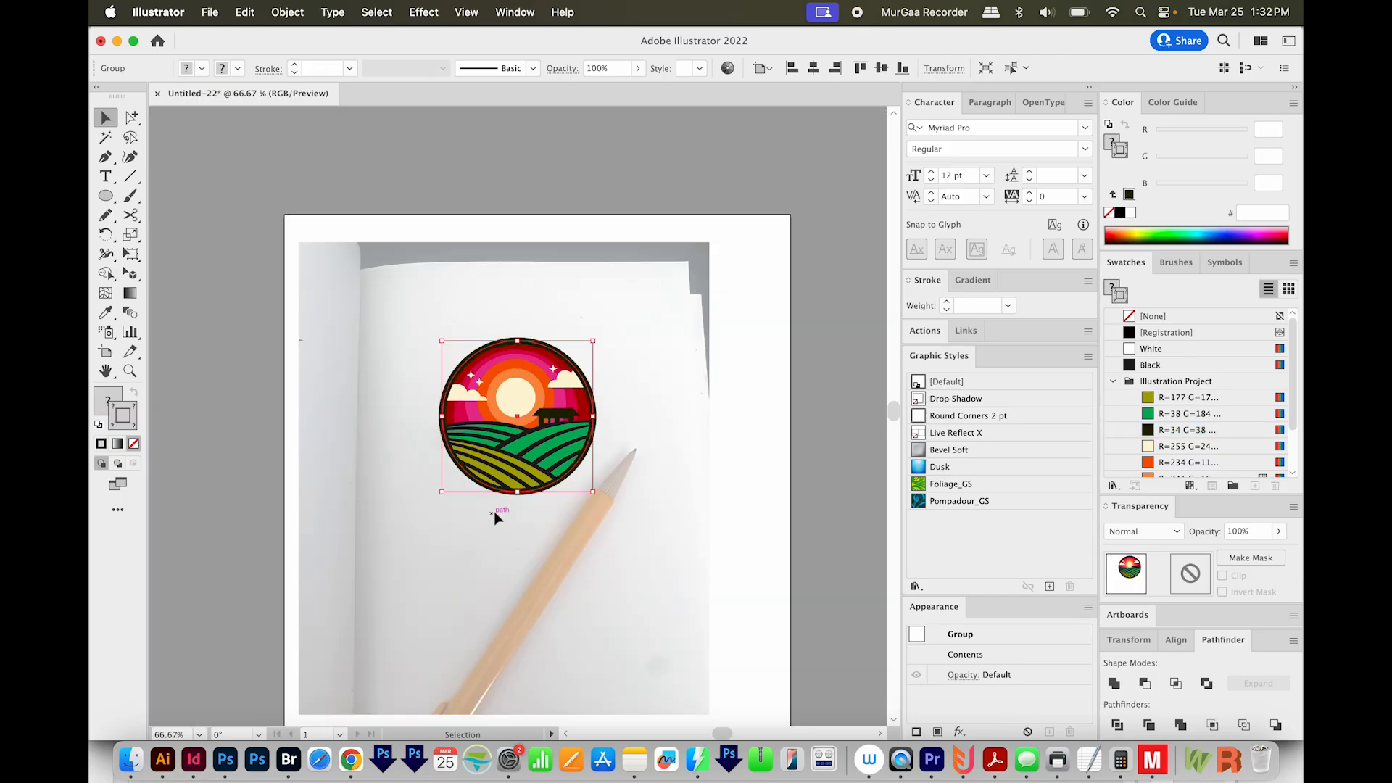
pyautogui.click(490, 514)
pyautogui.moveTo(519, 464); pyautogui.dragTo(701, 454)
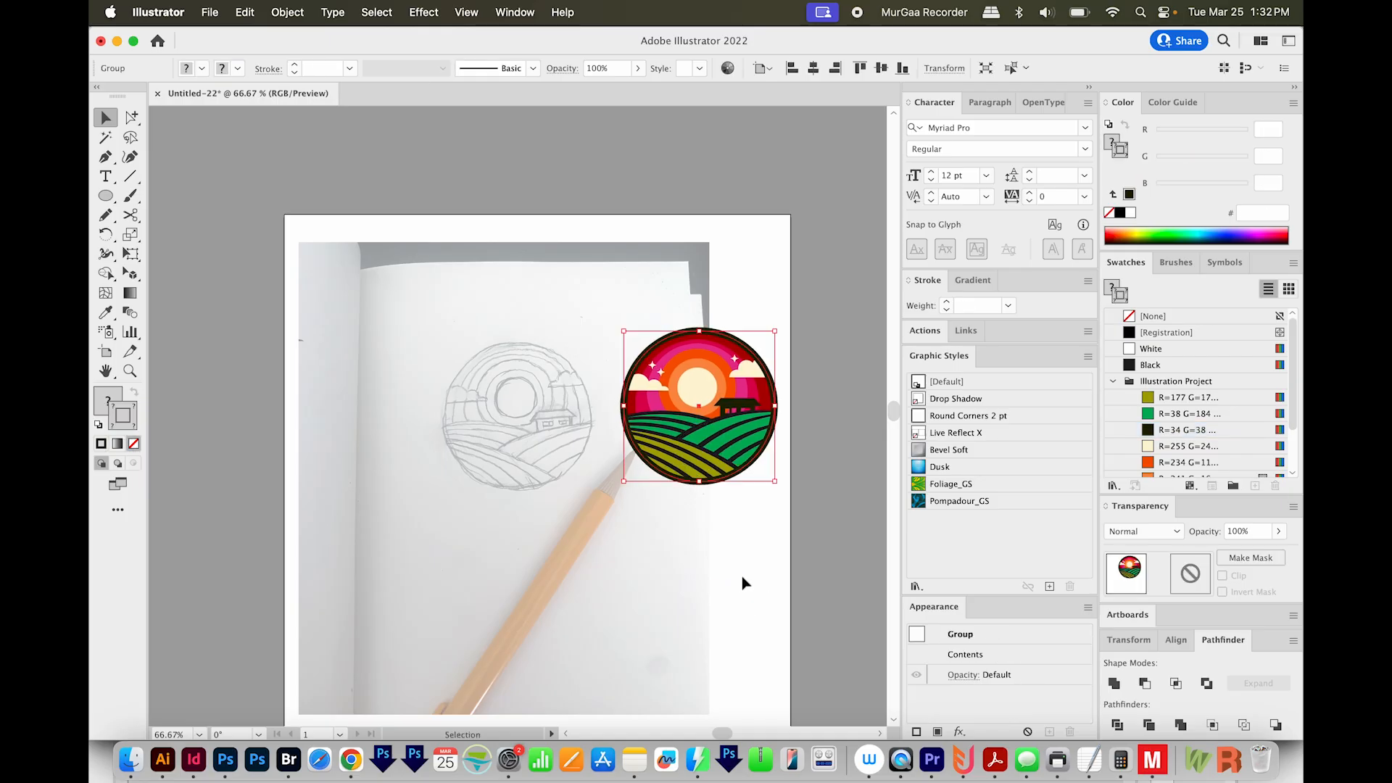